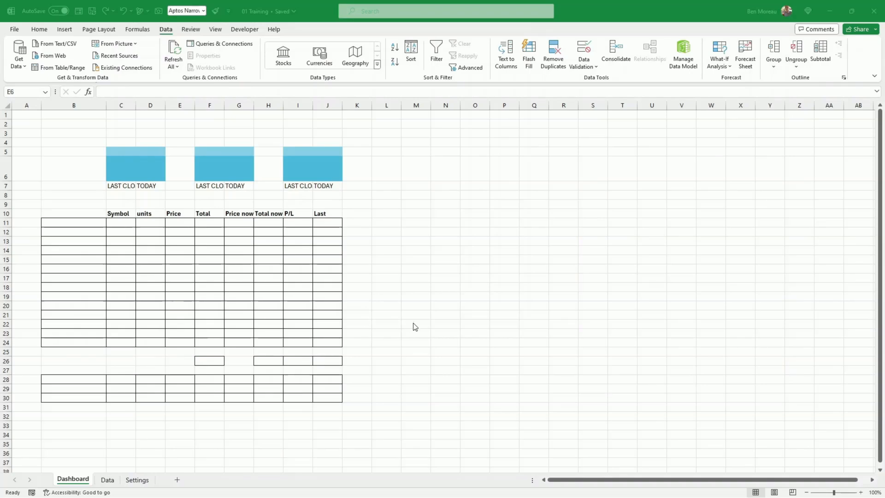
{"action": "double_click", "coordinate": [413, 323]}
{"action": "left_click", "coordinate": [440, 256]}
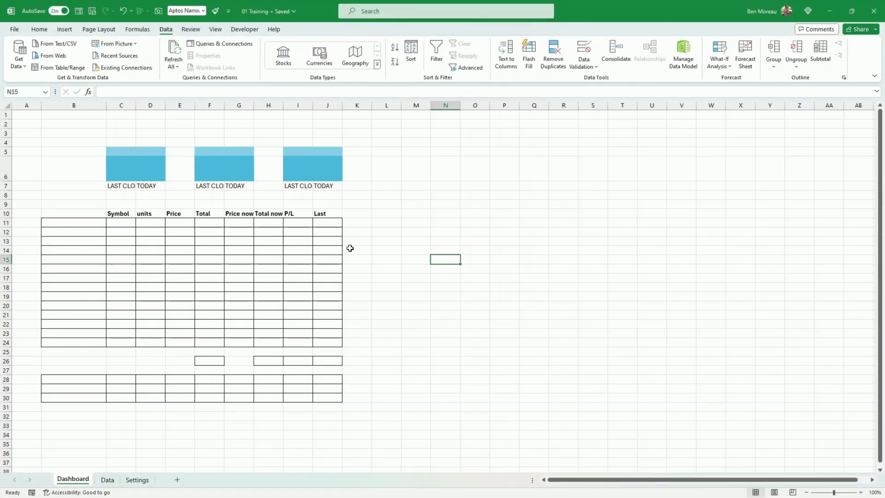
{"action": "left_click", "coordinate": [71, 151]}
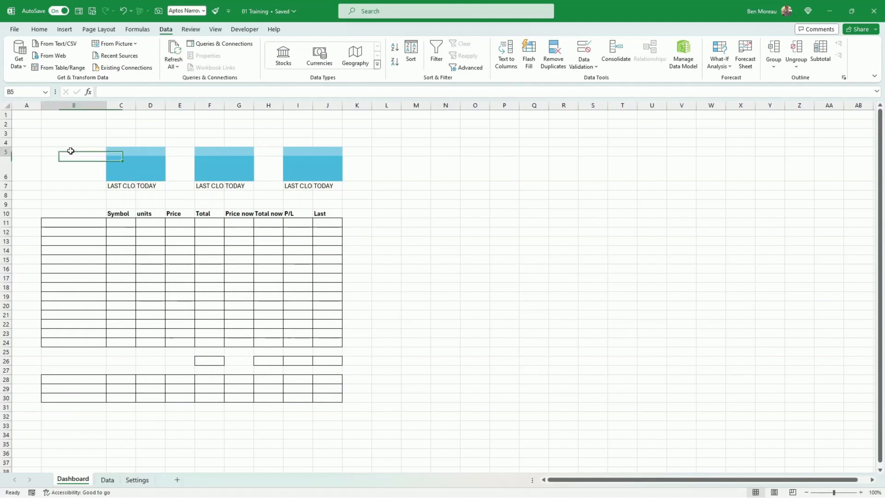
{"action": "left_click", "coordinate": [29, 116]}
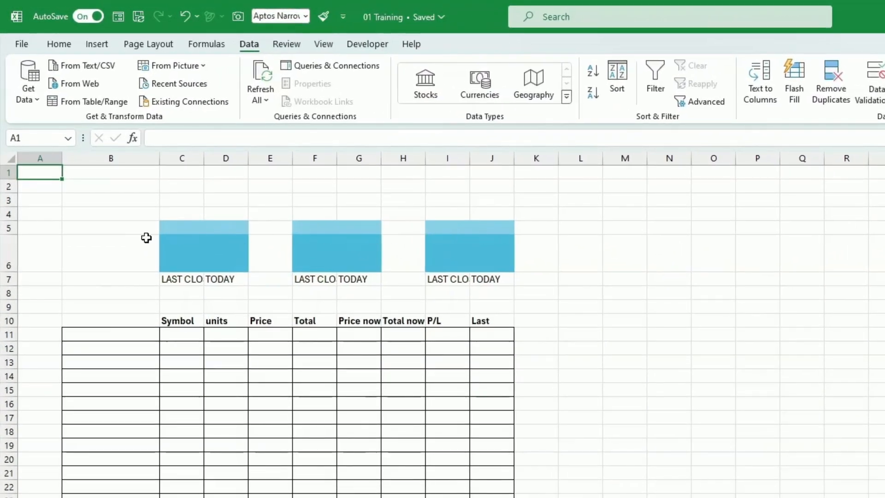
- Examine the first summary card in C5:D8, including its merged coloured cells and the LAST CLOSE and TODAY labels
{"action": "left_click_drag", "start_coordinate": [166, 229], "coordinate": [191, 288]}
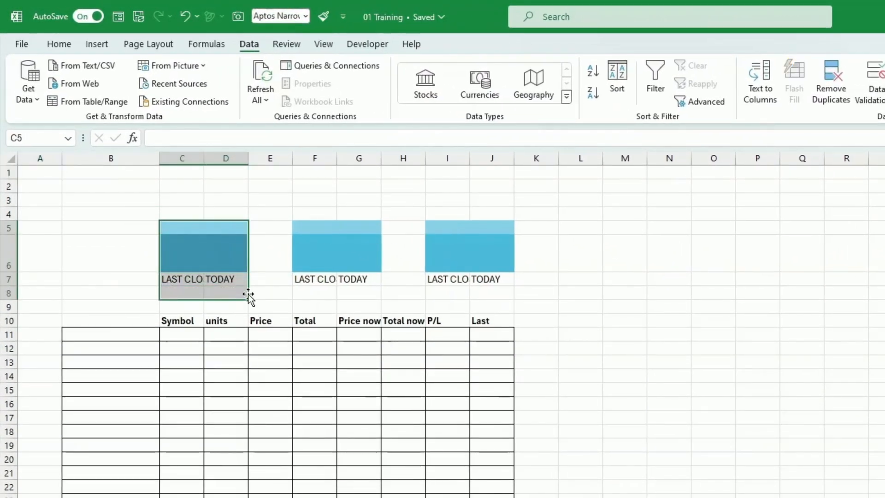
{"action": "left_click", "coordinate": [193, 226]}
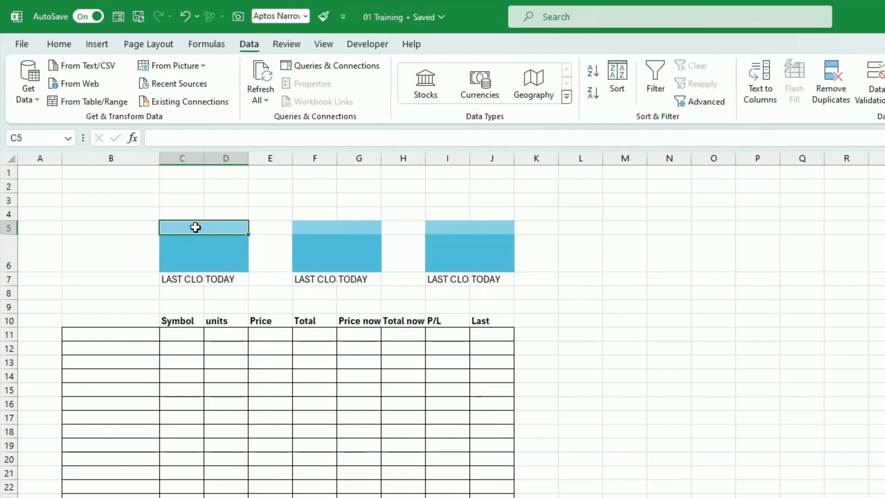
{"action": "left_click", "coordinate": [179, 256]}
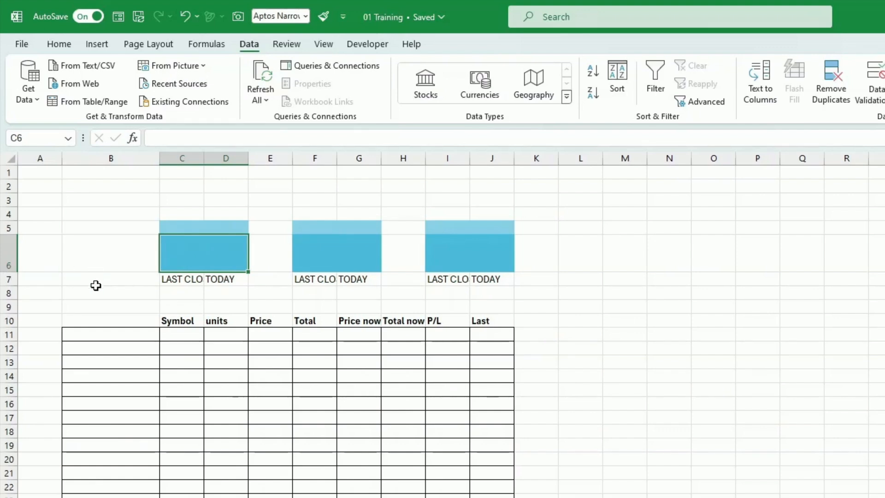
{"action": "left_click_drag", "start_coordinate": [172, 280], "coordinate": [224, 286]}
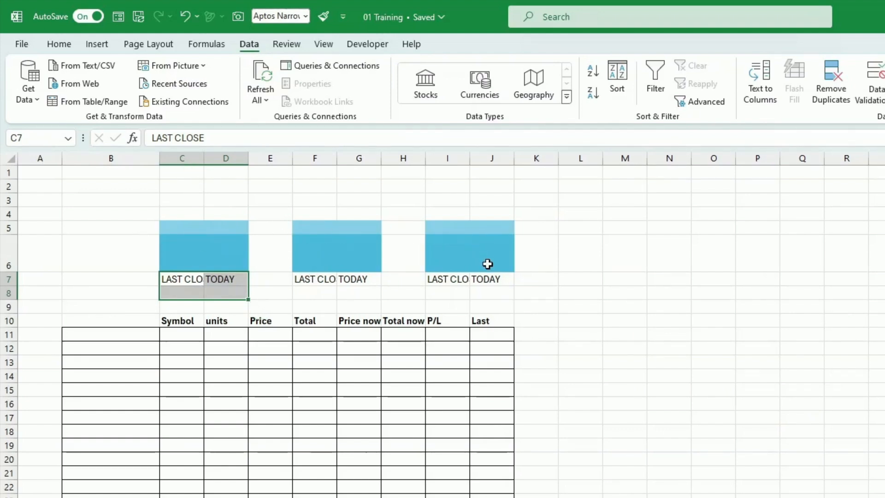
{"action": "left_click", "coordinate": [208, 253]}
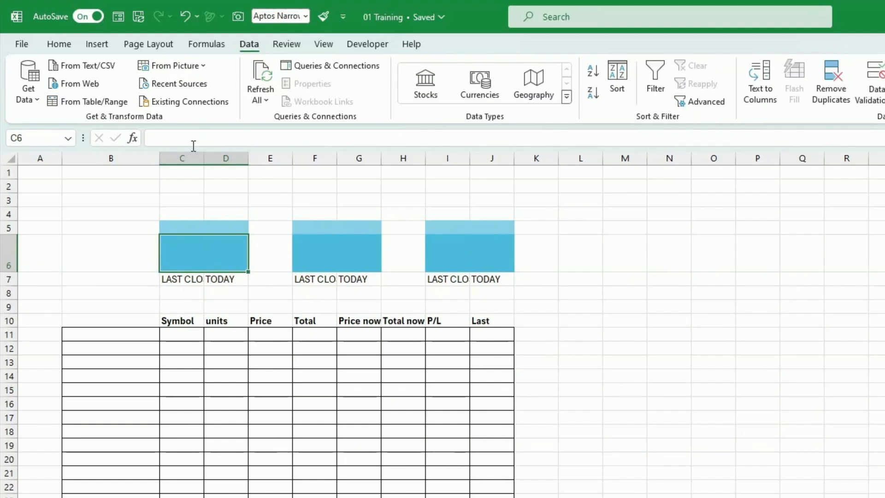
{"action": "left_click", "coordinate": [60, 46]}
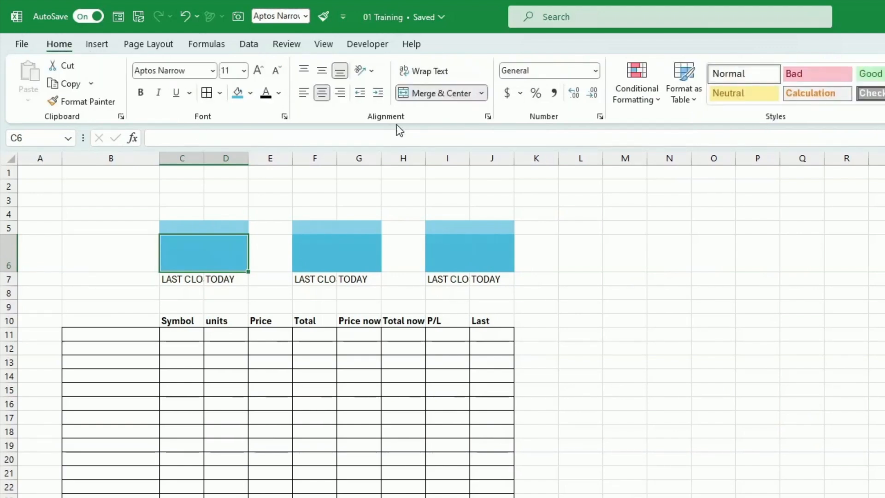
{"action": "left_click", "coordinate": [198, 227]}
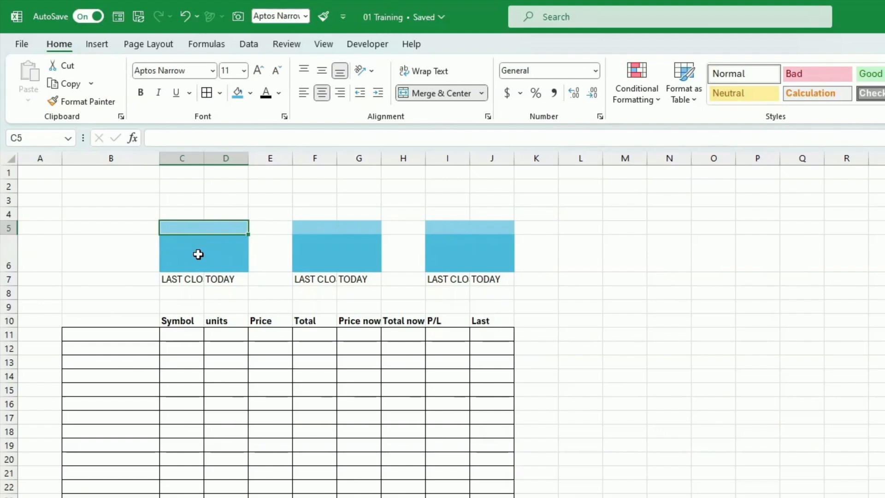
{"action": "left_click", "coordinate": [188, 279]}
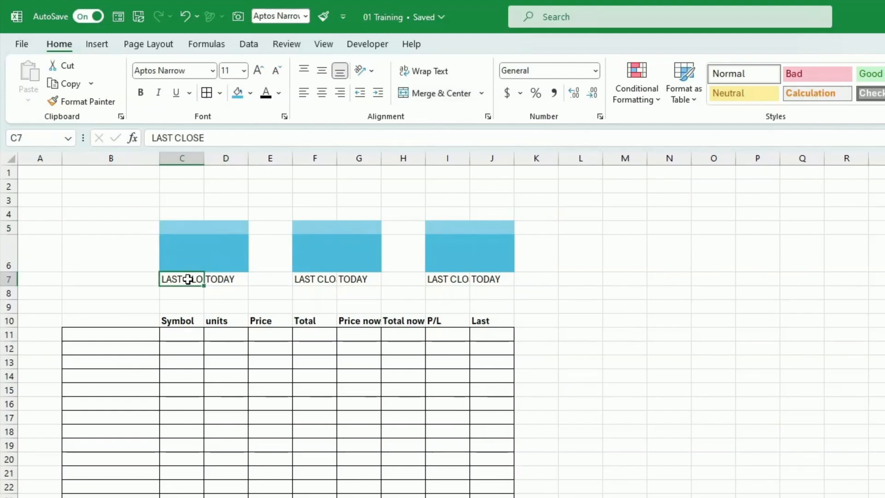
{"action": "mouse_move", "coordinate": [189, 279]}
{"action": "left_mouse_down"}
{"action": "mouse_move", "coordinate": [184, 288]}
{"action": "mouse_move", "coordinate": [185, 280]}
{"action": "left_mouse_up"}
{"action": "left_click", "coordinate": [182, 258]}
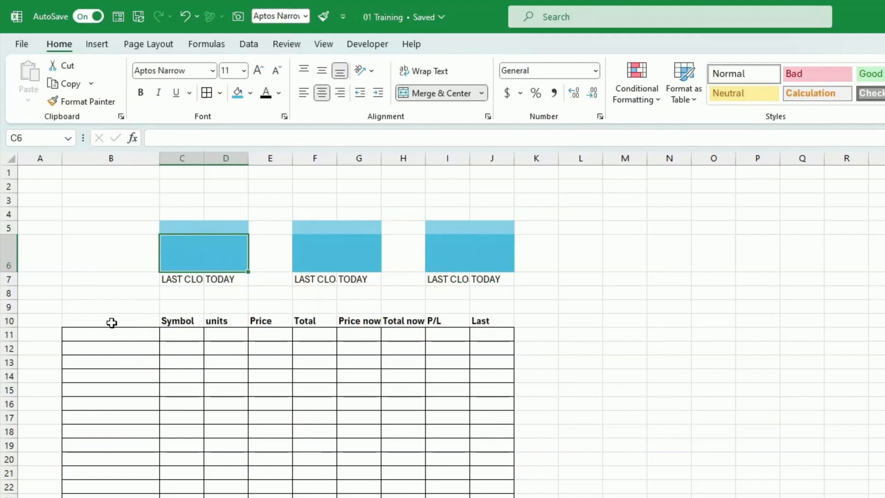
- Widen columns B and A slightly on the Dashboard sheet
{"action": "left_click_drag", "start_coordinate": [111, 322], "coordinate": [418, 391]}
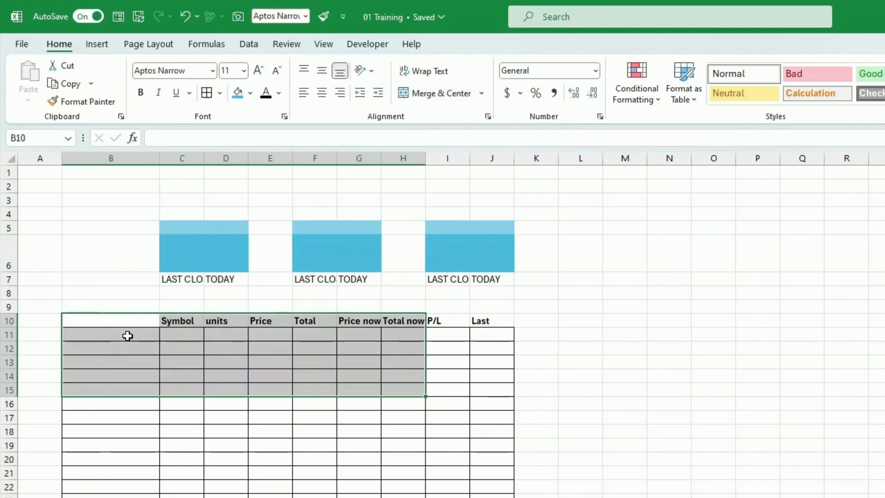
{"action": "left_click", "coordinate": [124, 332]}
{"action": "left_click_drag", "start_coordinate": [155, 162], "coordinate": [168, 164]}
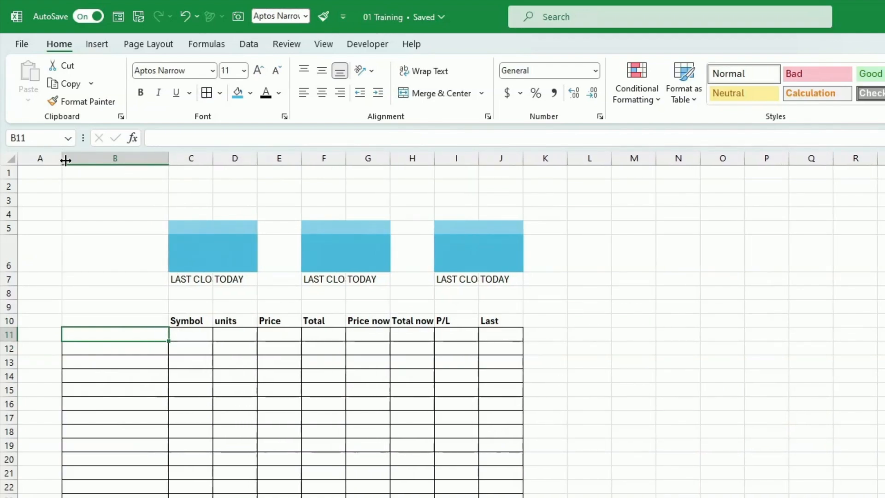
{"action": "left_click_drag", "start_coordinate": [67, 164], "coordinate": [98, 165]}
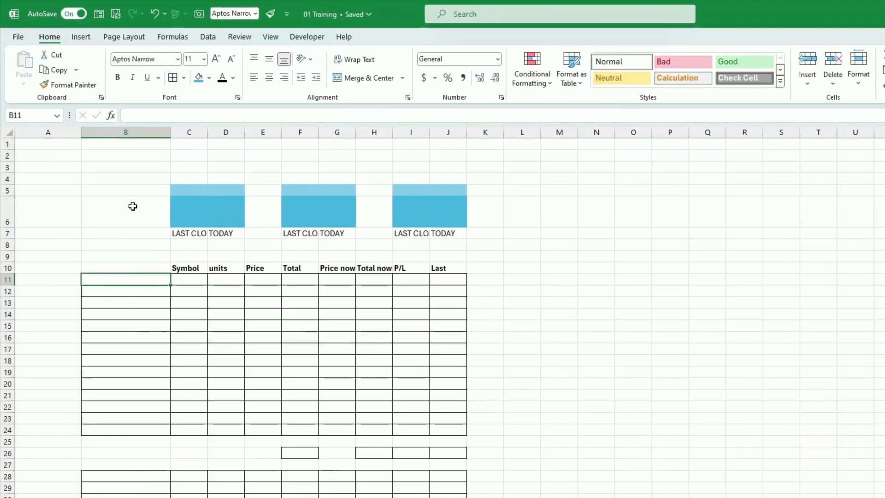
- Insert a new empty column before column B, shifting the whole dashboard layout over by one column
{"action": "left_click_drag", "start_coordinate": [133, 206], "coordinate": [125, 495]}
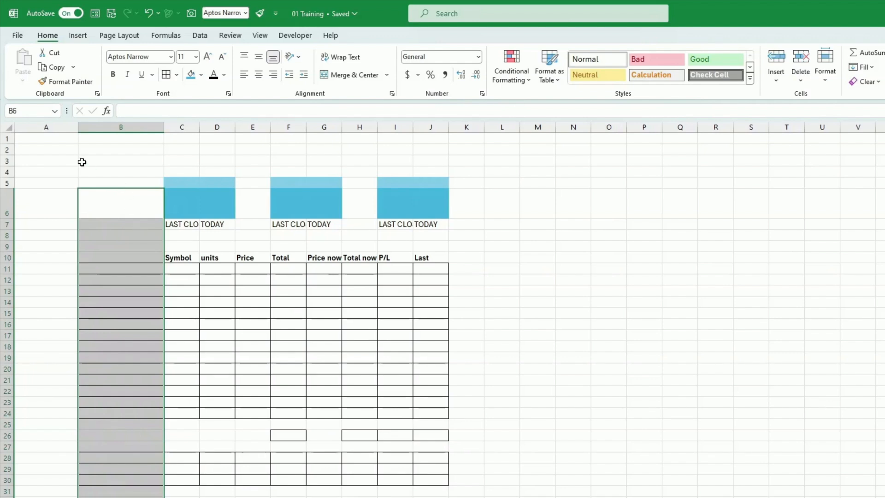
{"action": "left_click", "coordinate": [84, 126]}
{"action": "right_click", "coordinate": [85, 127]}
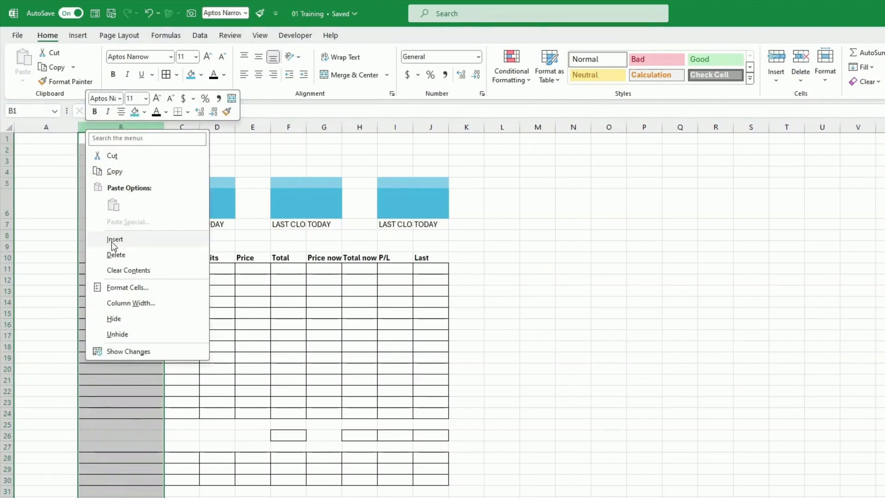
{"action": "left_click", "coordinate": [112, 238]}
{"action": "left_click", "coordinate": [118, 224]}
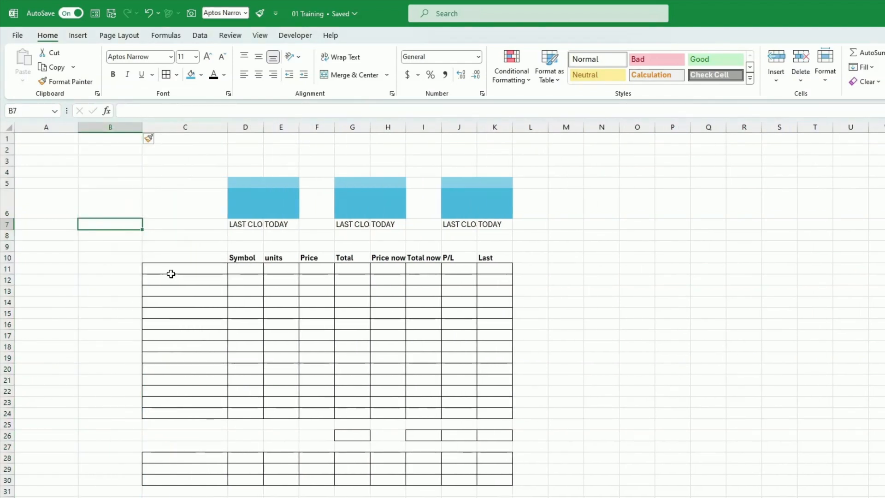
- Review the table's row 10 headings from Symbol through units, Price, Total, Price now, Total now and P/L to Last
{"action": "left_click", "coordinate": [186, 270]}
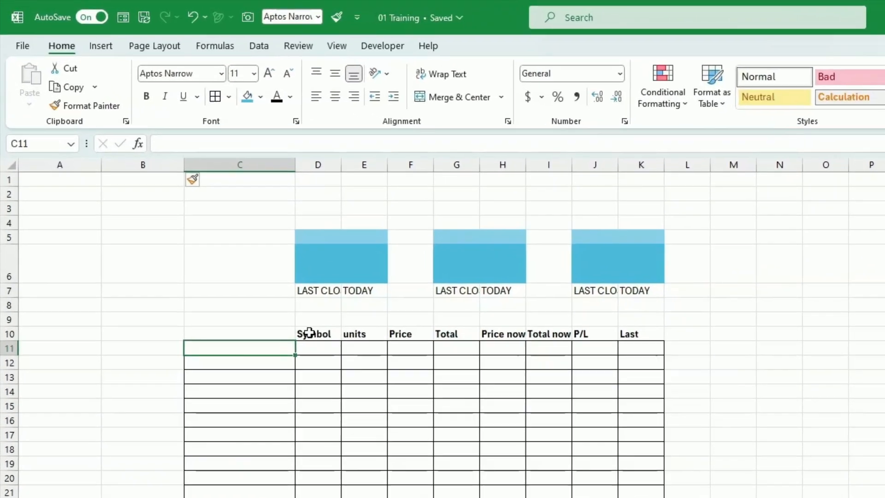
{"action": "left_click", "coordinate": [319, 343]}
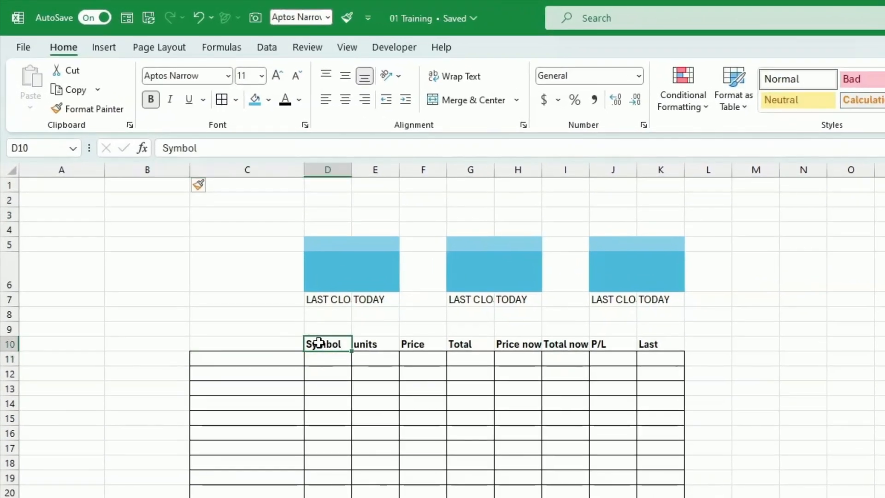
{"action": "left_click", "coordinate": [379, 344]}
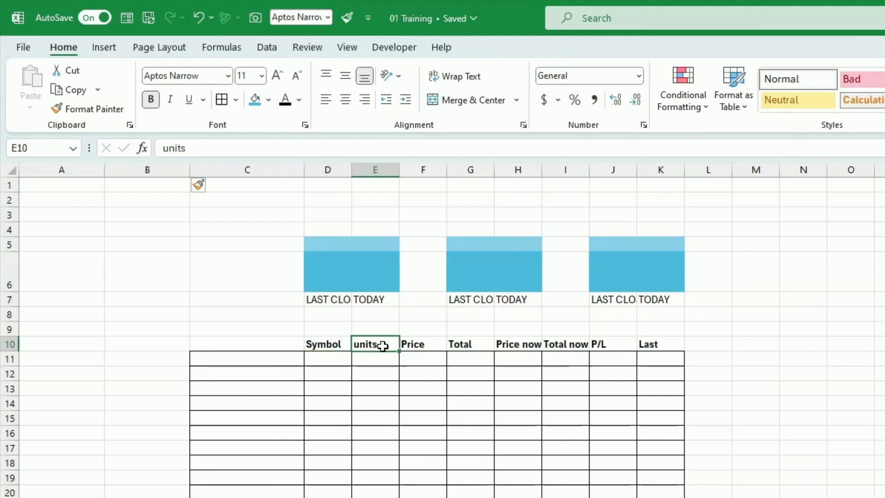
{"action": "left_click", "coordinate": [419, 344]}
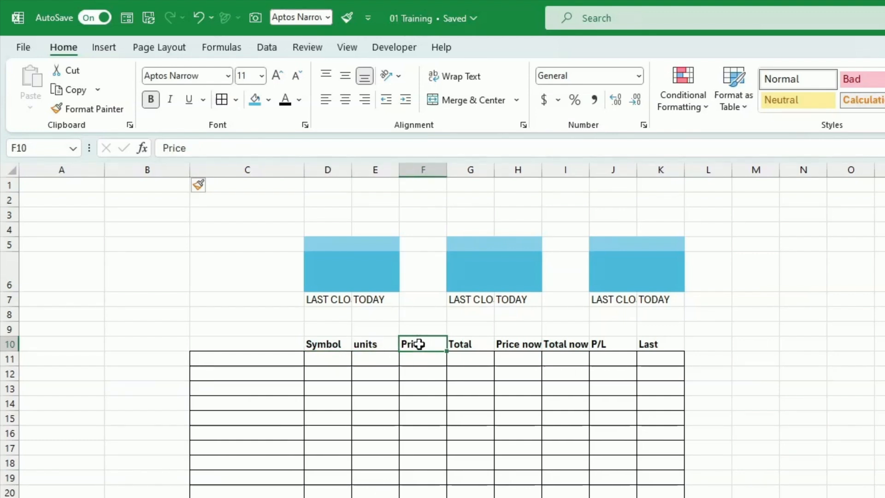
{"action": "left_click", "coordinate": [464, 347]}
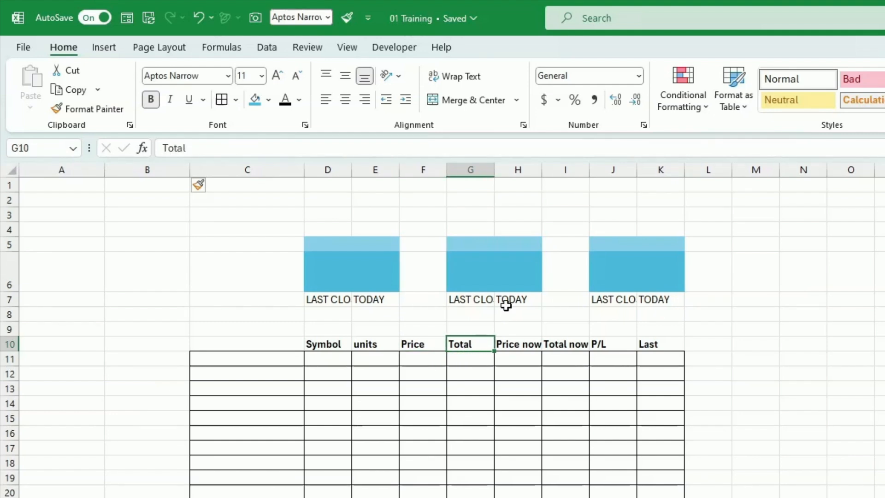
{"action": "key", "text": "Right"}
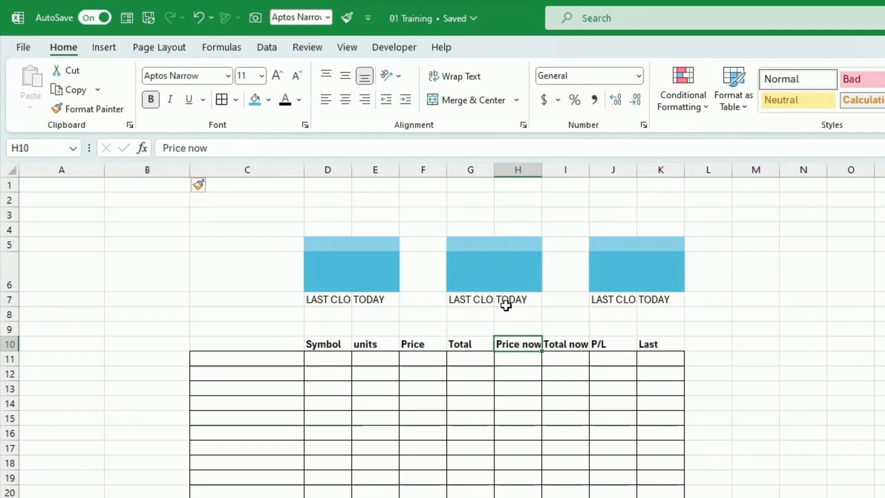
{"action": "key", "text": "Right"}
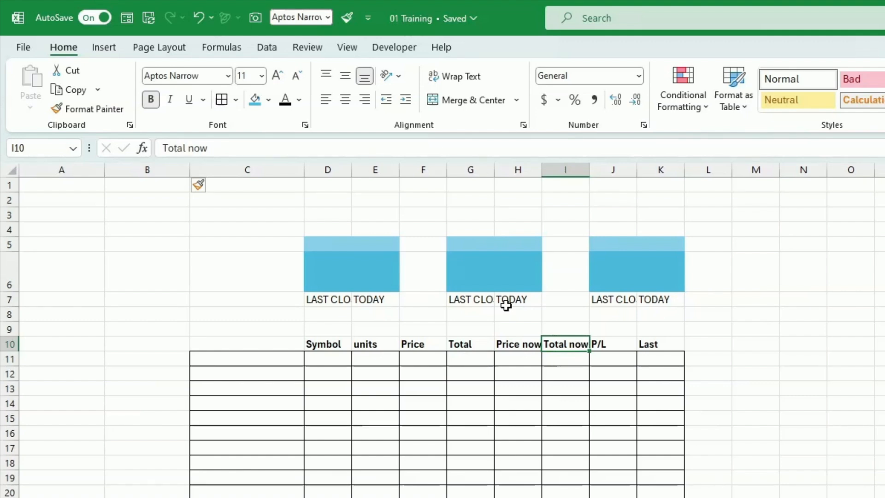
{"action": "key", "text": "Right"}
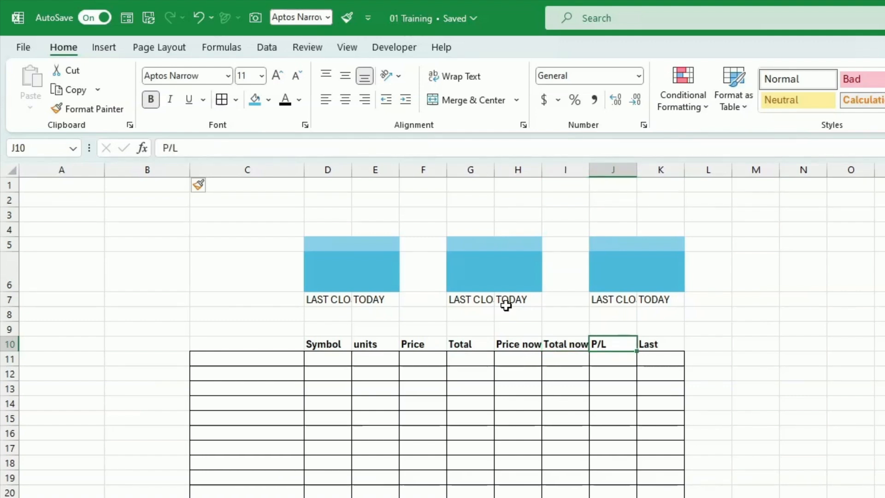
{"action": "key", "text": "Right"}
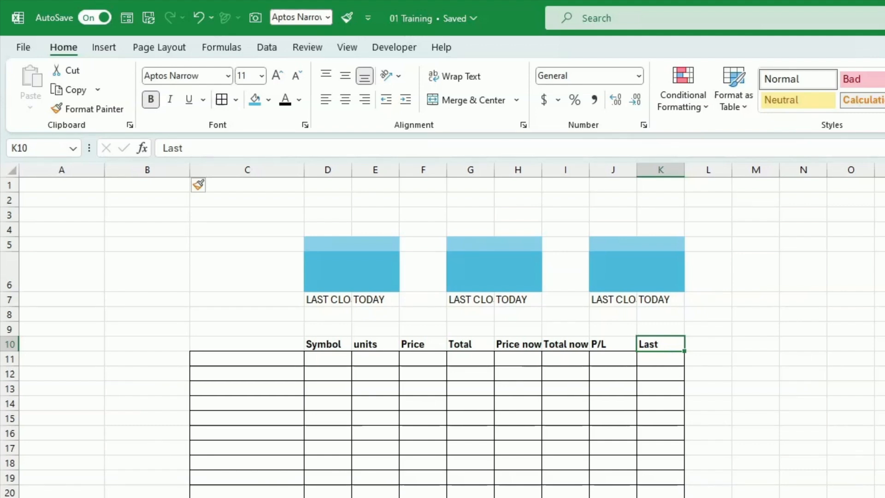
{"action": "key", "text": "alt+Tab"}
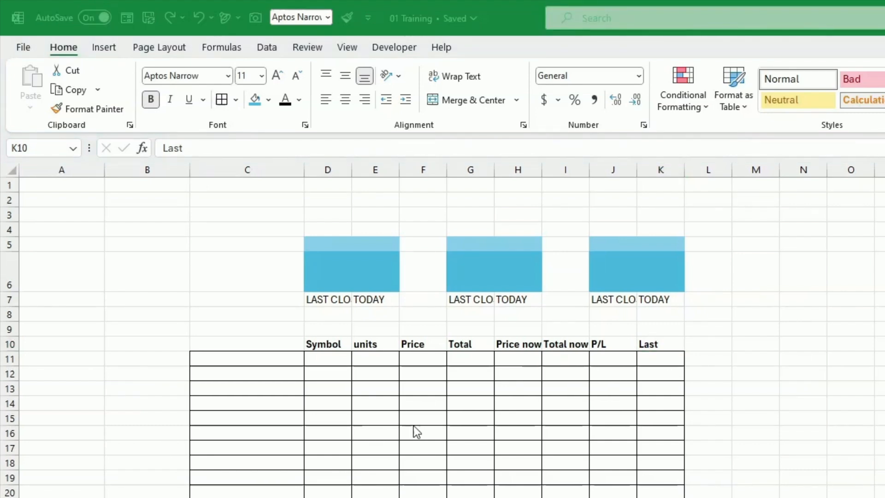
{"action": "key", "text": "alt+Tab"}
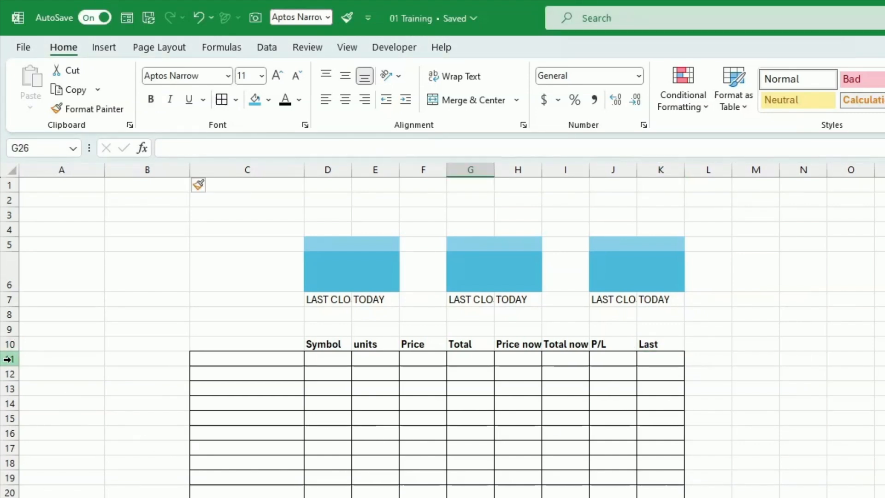
- Examine the table's entry rows 11 to 24, the total cells in row 26 and the separate block in rows 28 to 30
{"action": "left_click_drag", "start_coordinate": [9, 359], "coordinate": [10, 491]}
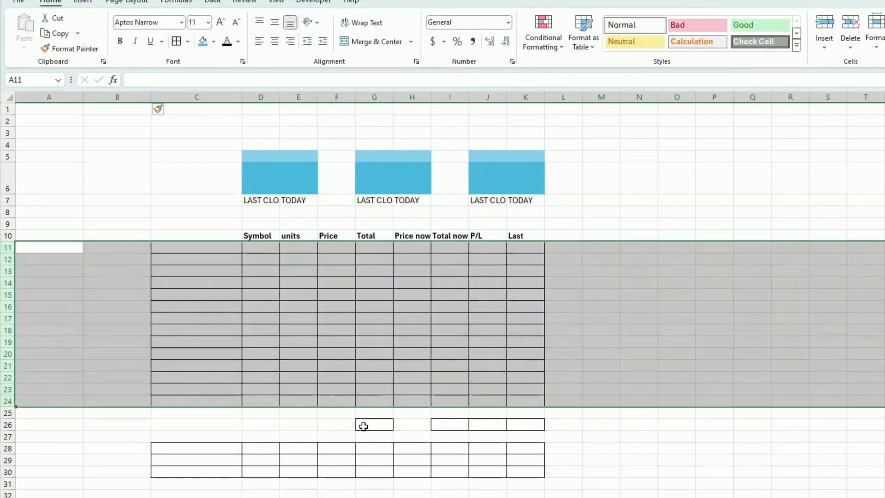
{"action": "left_click", "coordinate": [363, 426]}
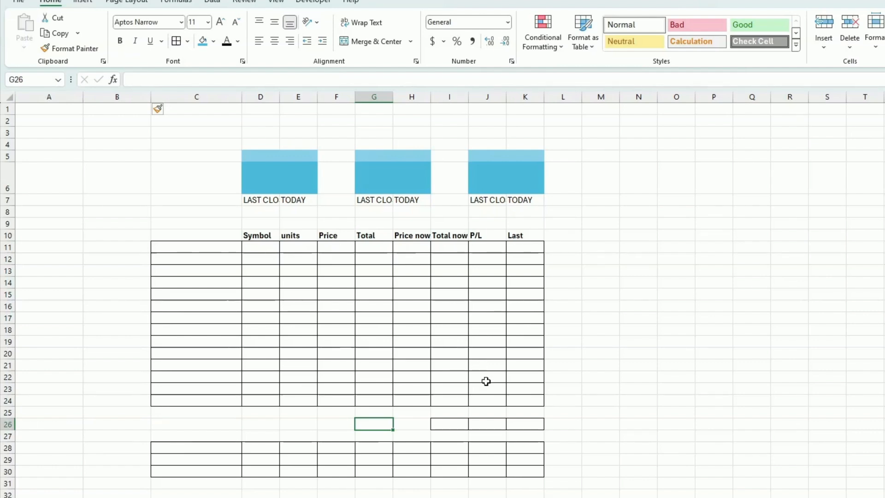
{"action": "left_click", "coordinate": [184, 432]}
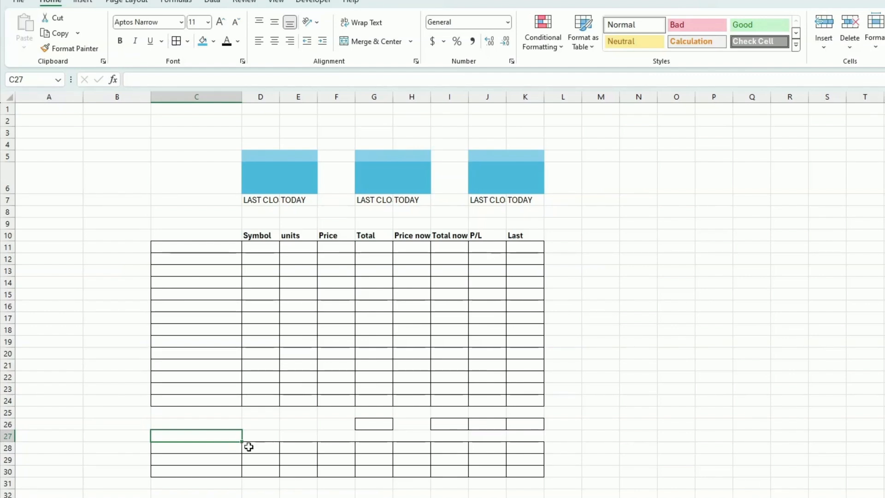
{"action": "left_click_drag", "start_coordinate": [223, 446], "coordinate": [220, 477]}
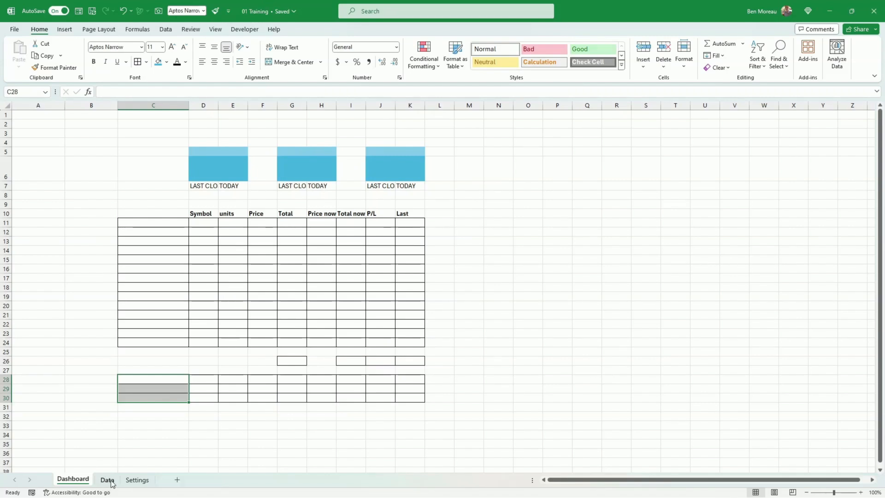
{"action": "left_click", "coordinate": [89, 167]}
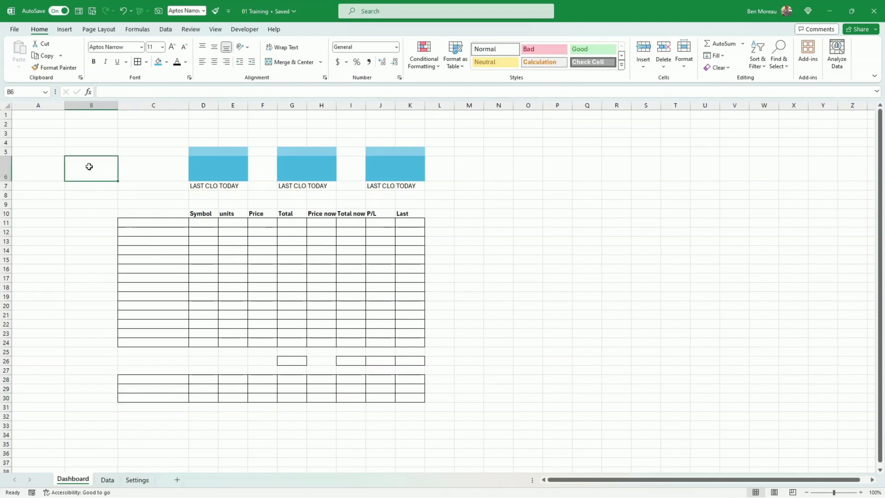
{"action": "left_click", "coordinate": [142, 165]}
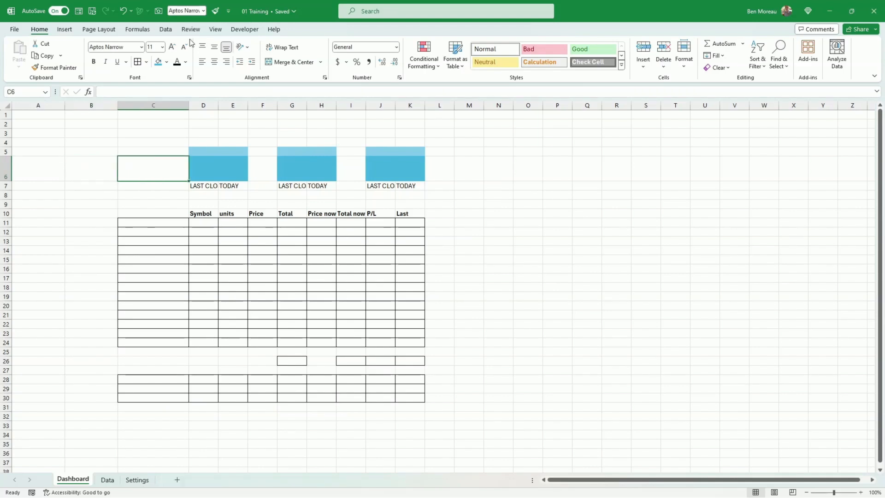
- Enter the ticker KO in cell C11, the first entry row of the holdings table on the Dashboard sheet
{"action": "left_click", "coordinate": [139, 480]}
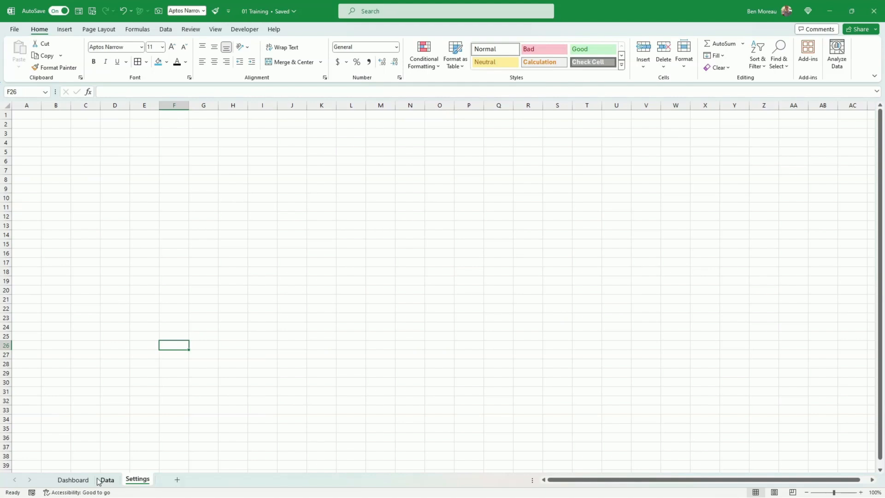
{"action": "left_click", "coordinate": [73, 480]}
{"action": "left_click", "coordinate": [150, 223]}
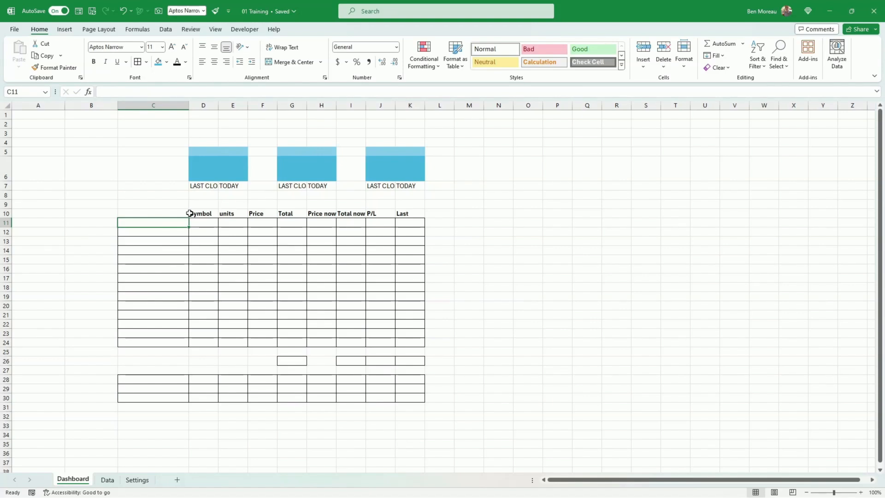
{"action": "type", "text": "KO"}
{"action": "key", "text": "Return"}
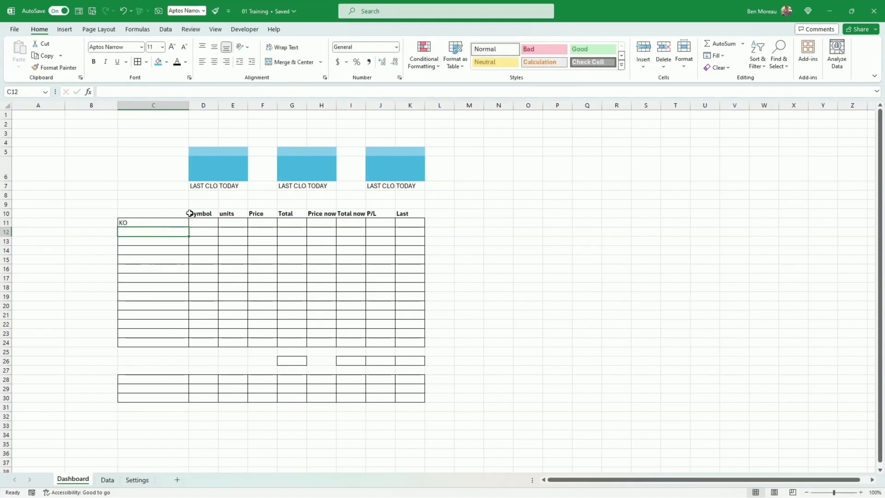
{"action": "key", "text": "Up"}
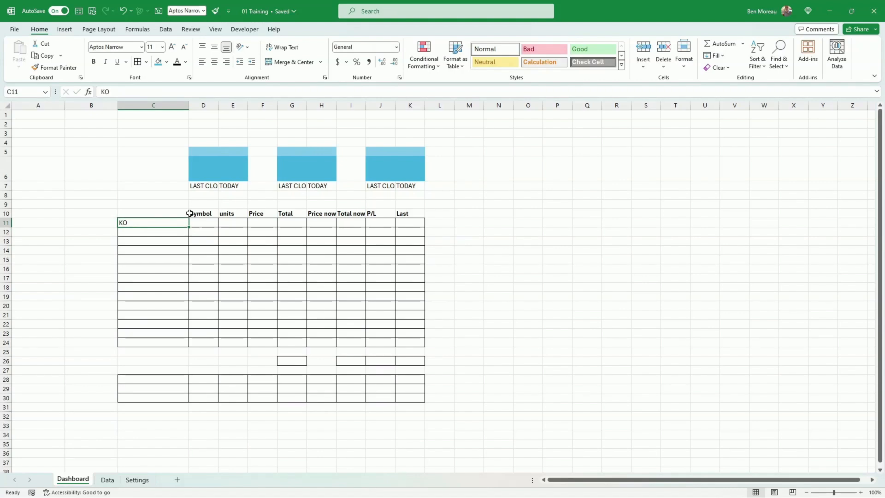
- Convert C11 to the Stocks data type, matching it to THE COCA-COLA COMPANY on the New York Stock Exchange
{"action": "left_click", "coordinate": [166, 29]}
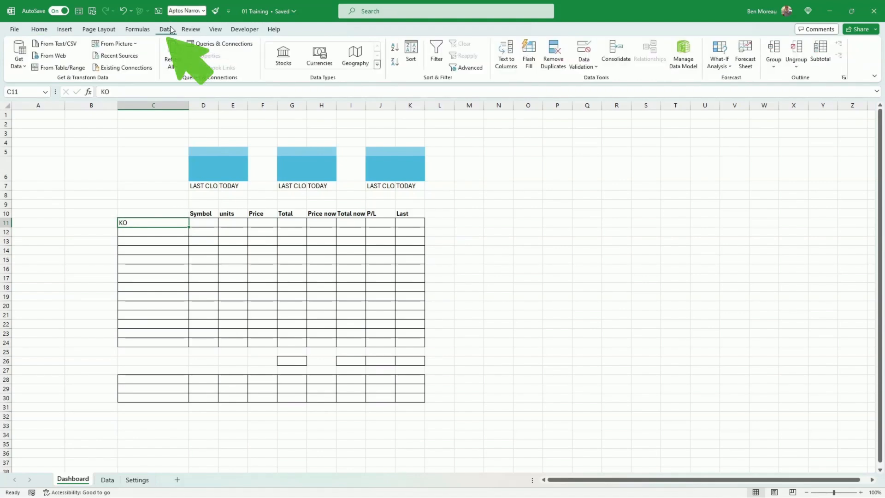
{"action": "left_click", "coordinate": [283, 54]}
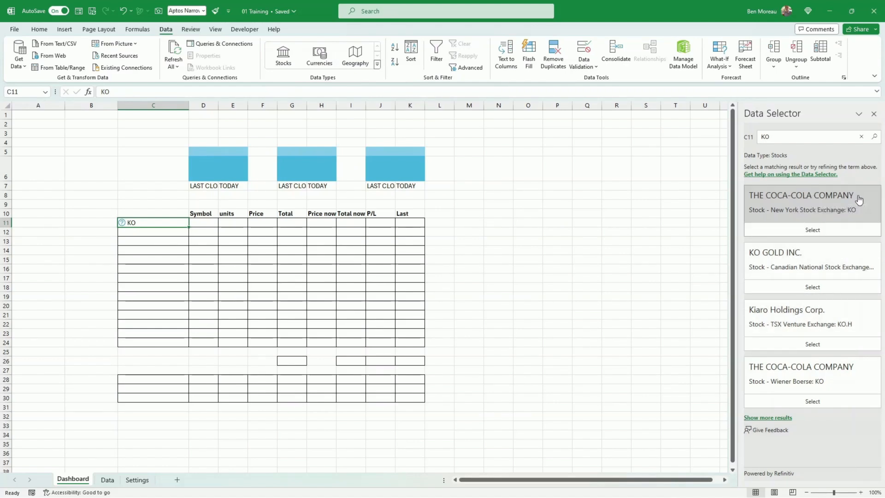
{"action": "left_click", "coordinate": [813, 230]}
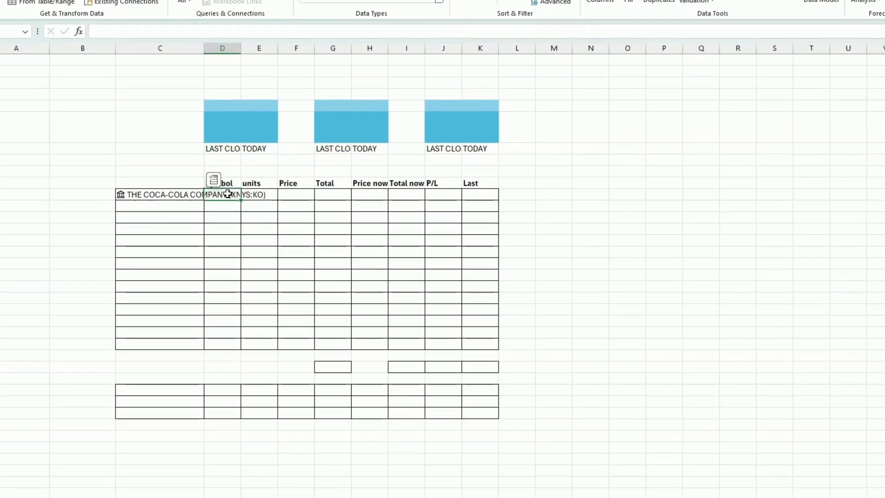
- Widen column C so the full Coca-Cola stock name fits inside its cell
{"action": "left_click", "coordinate": [208, 222]}
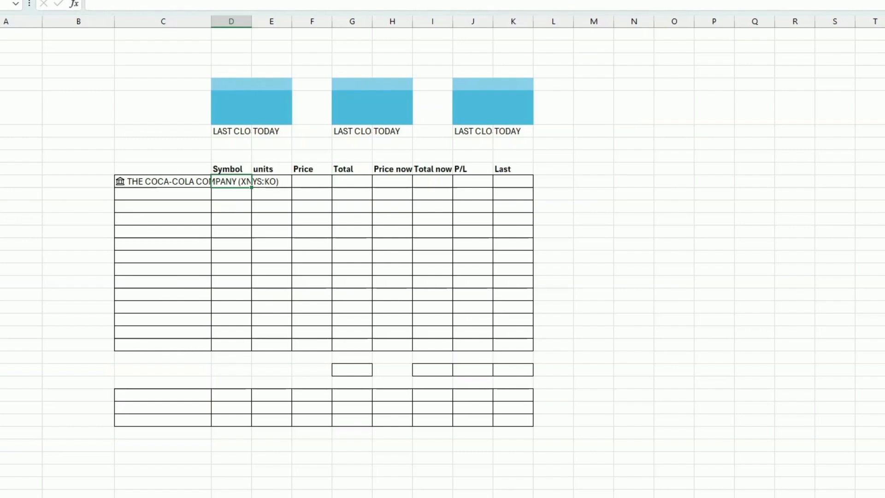
{"action": "left_click", "coordinate": [211, 185]}
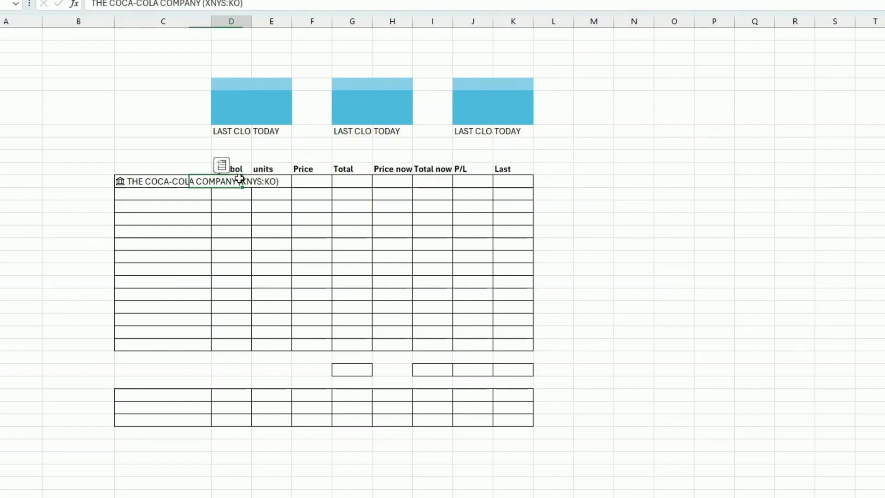
{"action": "left_click", "coordinate": [240, 180]}
{"action": "left_click", "coordinate": [183, 182]}
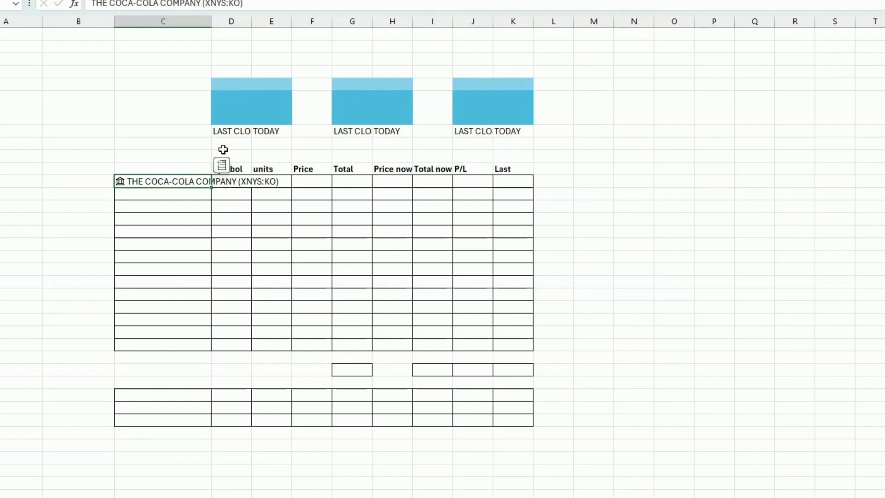
{"action": "left_click_drag", "start_coordinate": [209, 22], "coordinate": [289, 23]}
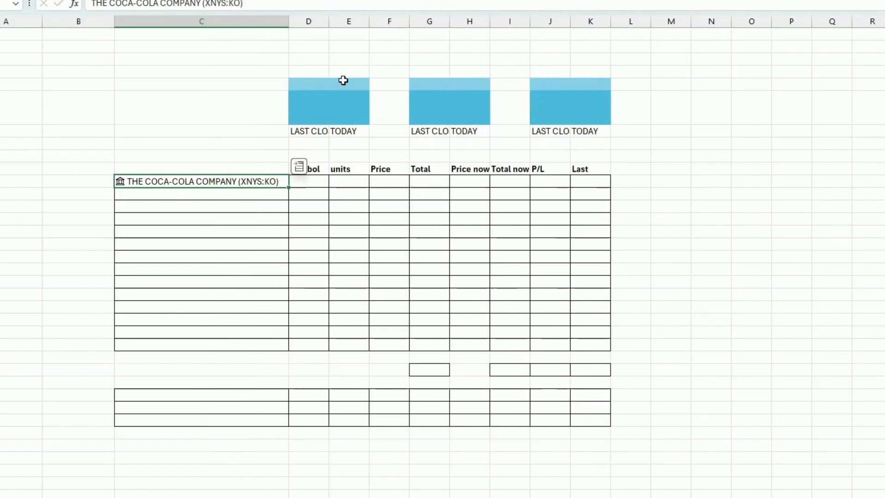
- Extract the Ticker symbol field from the Coca-Cola stock in C11 into the Symbol cell D11
{"action": "left_click", "coordinate": [309, 182]}
{"action": "left_click", "coordinate": [257, 183]}
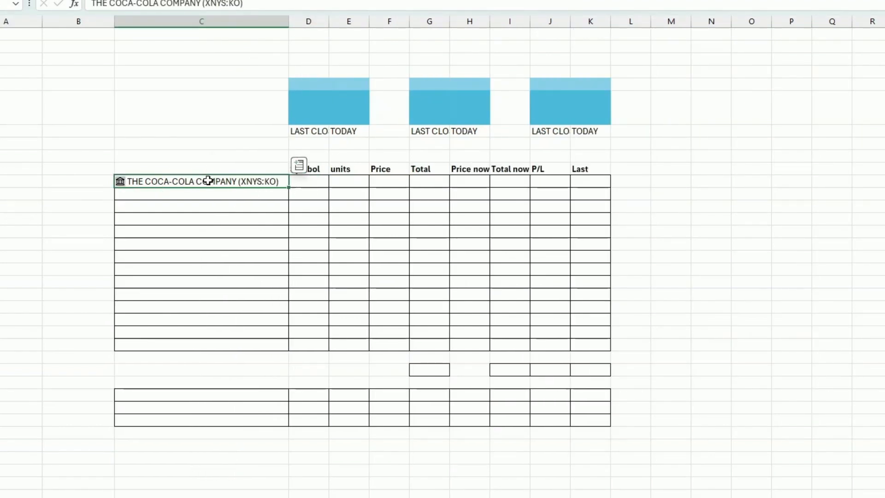
{"action": "left_click", "coordinate": [298, 167]}
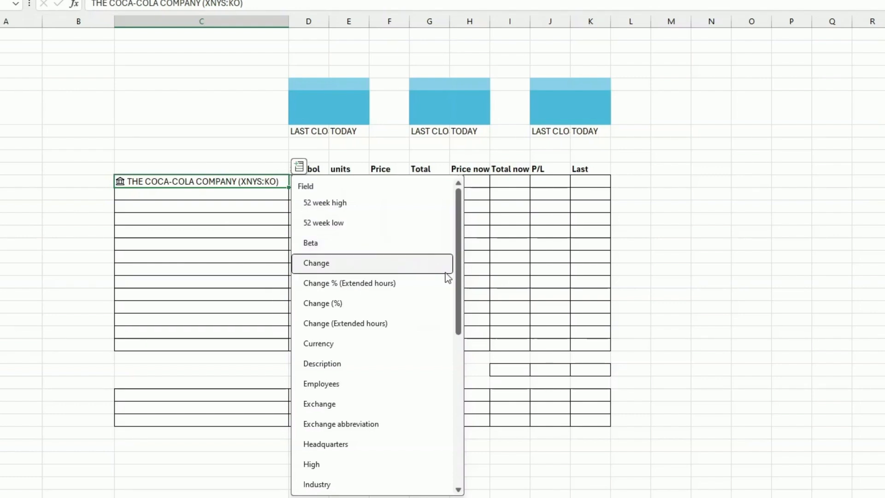
{"action": "left_click_drag", "start_coordinate": [458, 263], "coordinate": [439, 436]}
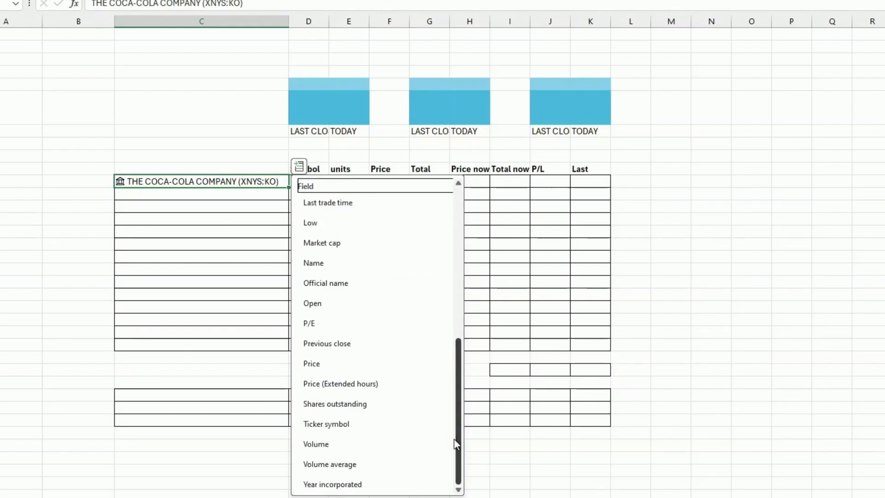
{"action": "left_click", "coordinate": [346, 423]}
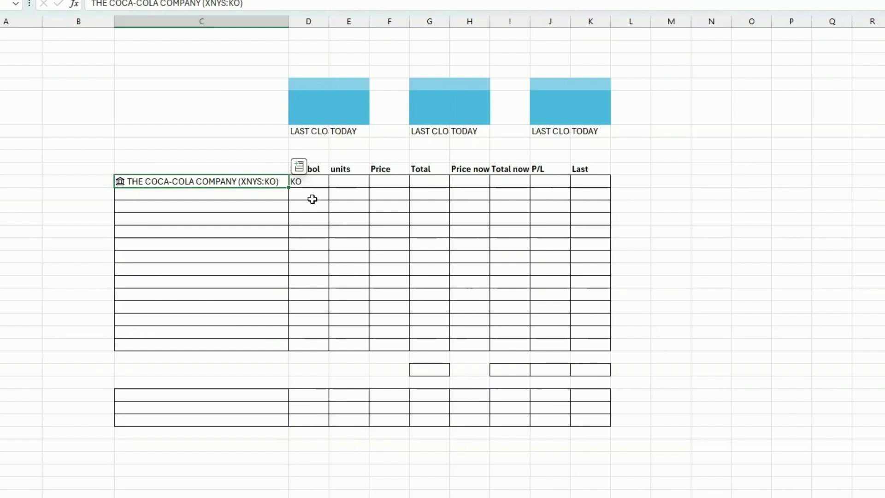
{"action": "left_click", "coordinate": [317, 181]}
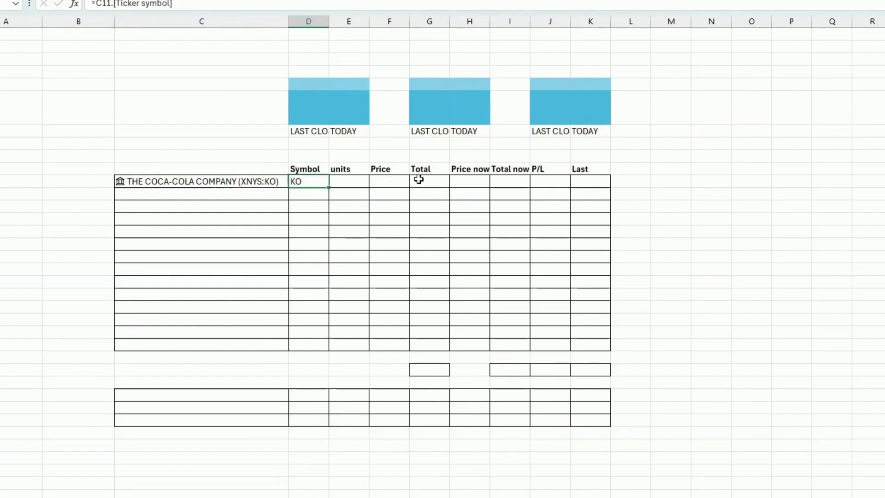
{"action": "left_click", "coordinate": [510, 218]}
{"action": "left_click_drag", "start_coordinate": [350, 180], "coordinate": [416, 180]}
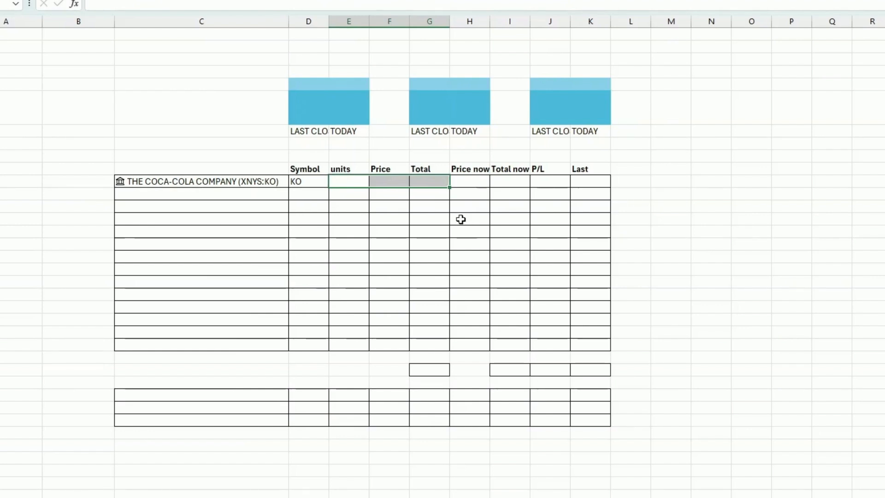
{"action": "left_click_drag", "start_coordinate": [363, 169], "coordinate": [372, 169]}
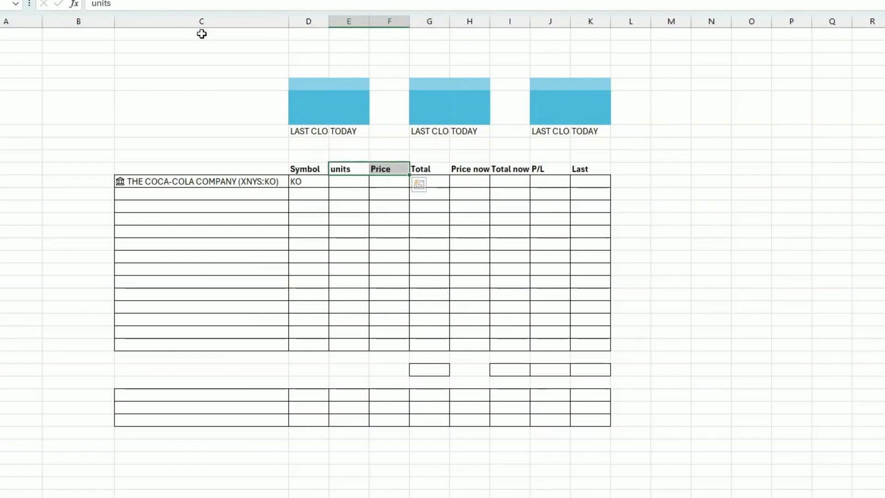
- Enter the formula =C11.Price in the Price now cell H11 to pull the stock's current price
{"action": "left_click", "coordinate": [471, 178]}
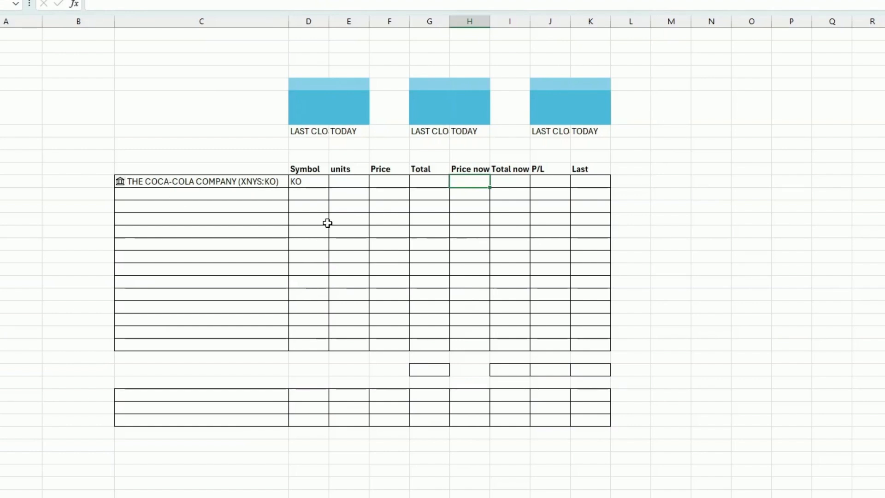
{"action": "type", "text": "="}
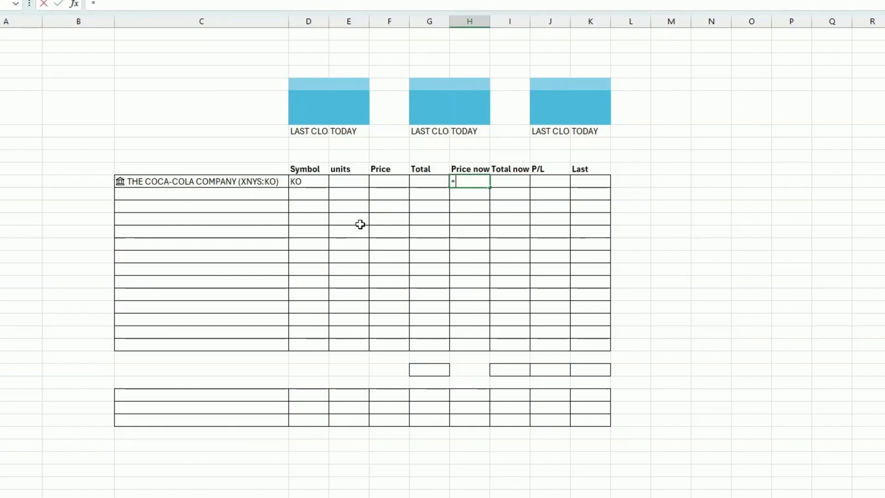
{"action": "left_click", "coordinate": [210, 181]}
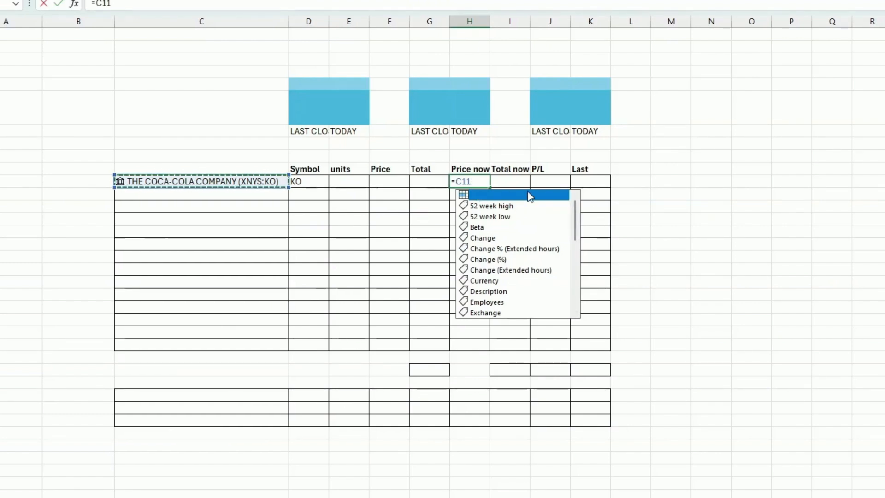
{"action": "left_click_drag", "start_coordinate": [577, 218], "coordinate": [578, 271]}
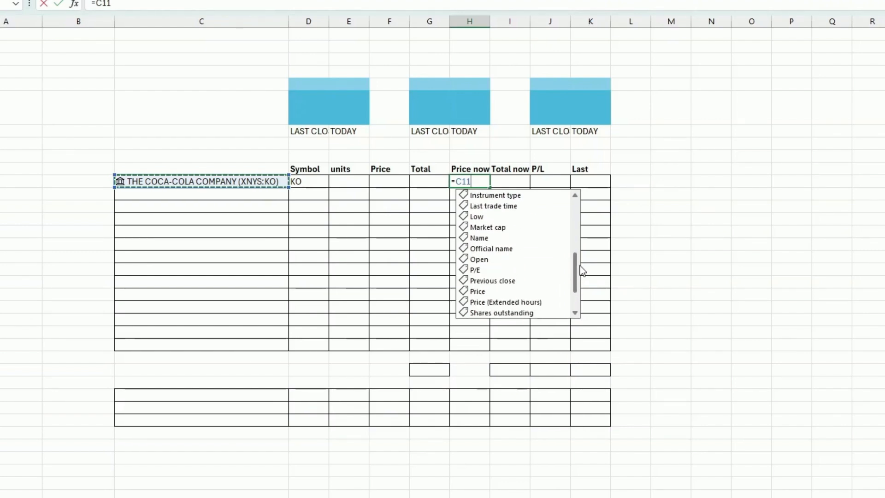
{"action": "double_click", "coordinate": [489, 291]}
{"action": "left_click", "coordinate": [492, 269]}
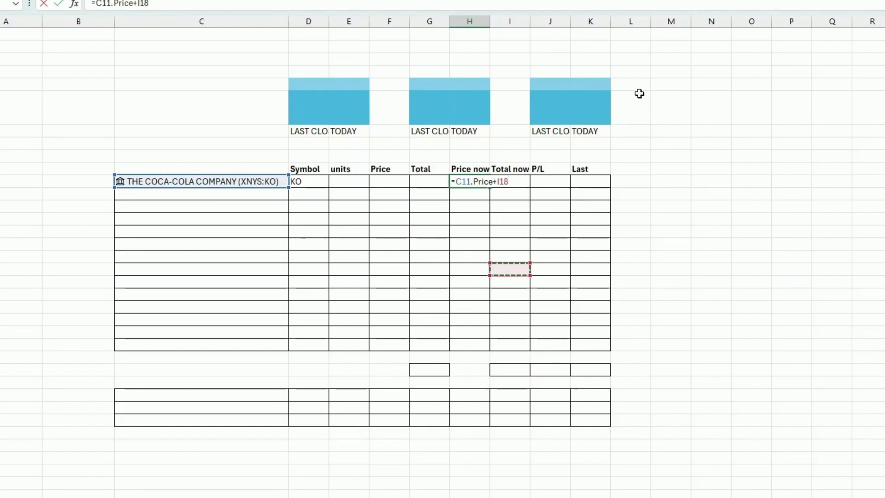
{"action": "key", "text": "BackSpace"}
{"action": "key", "text": "BackSpace"}
{"action": "key", "text": "BackSpace"}
{"action": "key", "text": "BackSpace"}
{"action": "key", "text": "ctrl+Return"}
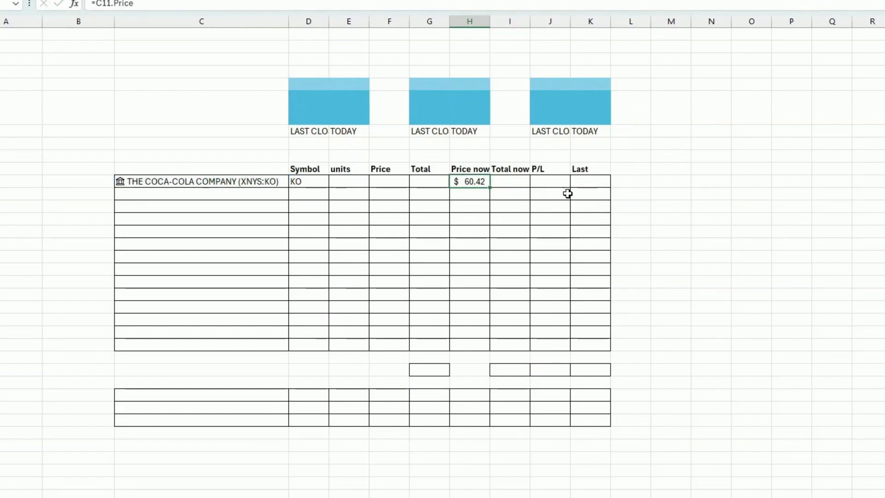
- Enter 100 units in E11 and a purchase price of 100 in F11 for the Coca-Cola holding
{"action": "left_click", "coordinate": [308, 182]}
{"action": "left_click", "coordinate": [361, 181]}
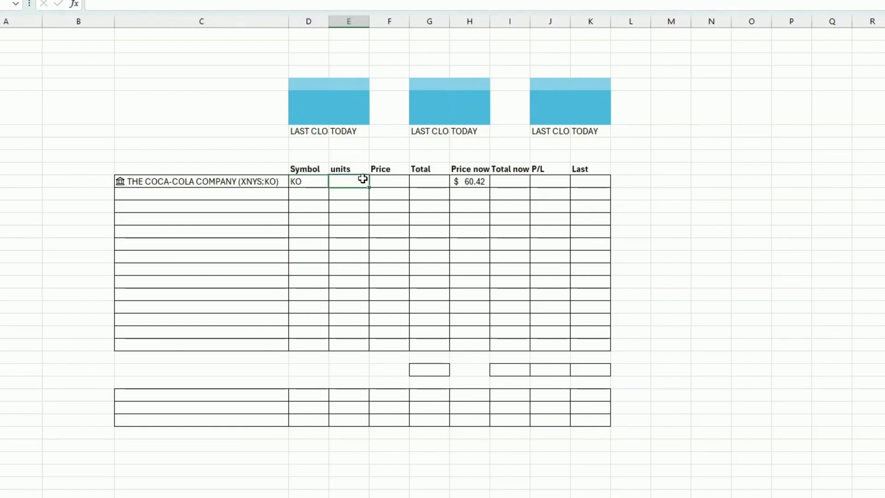
{"action": "type", "text": "100"}
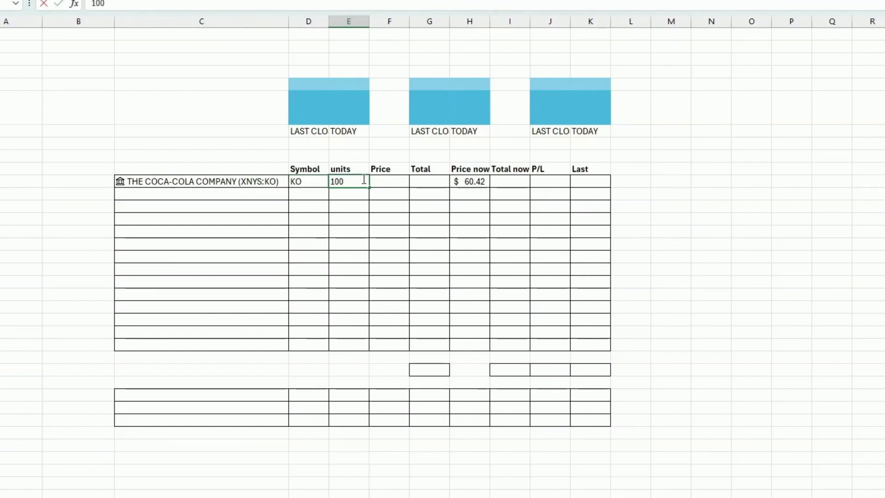
{"action": "key", "text": "Tab"}
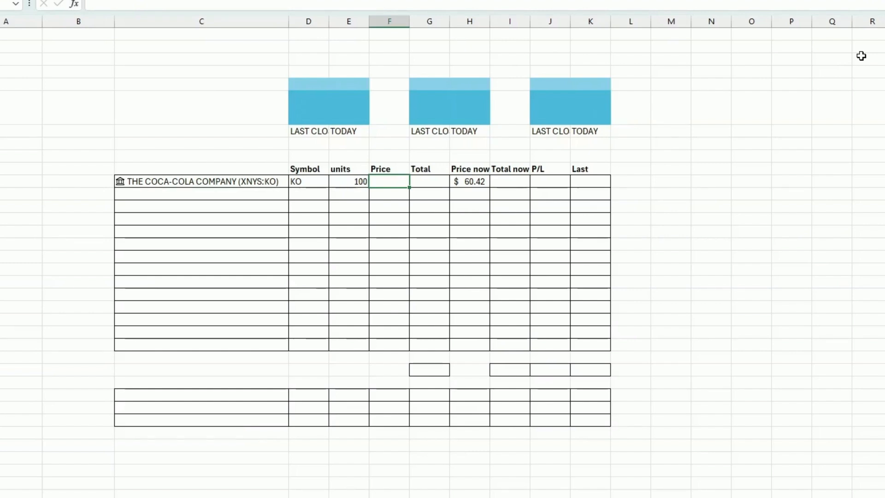
{"action": "type", "text": "100"}
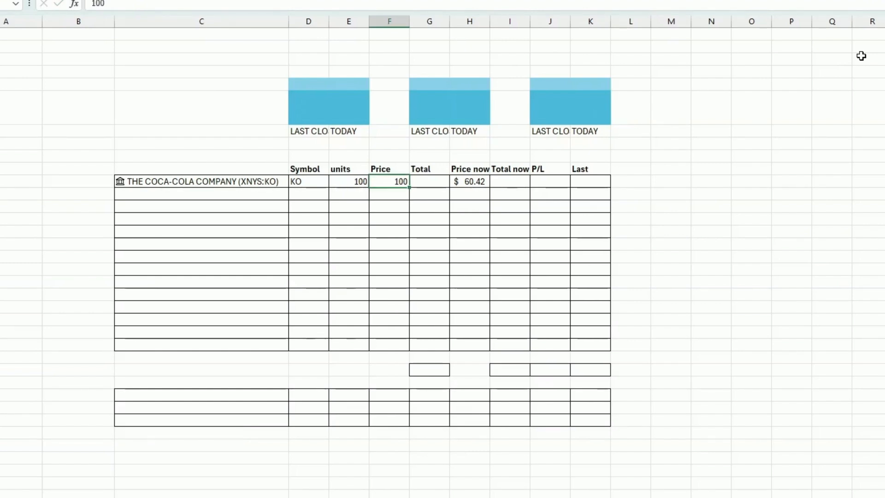
{"action": "key", "text": "Tab"}
- Calculate the purchase total in G11 with the formula =E11*F11
{"action": "type", "text": "="}
{"action": "key", "text": "Left"}
{"action": "key", "text": "Left"}
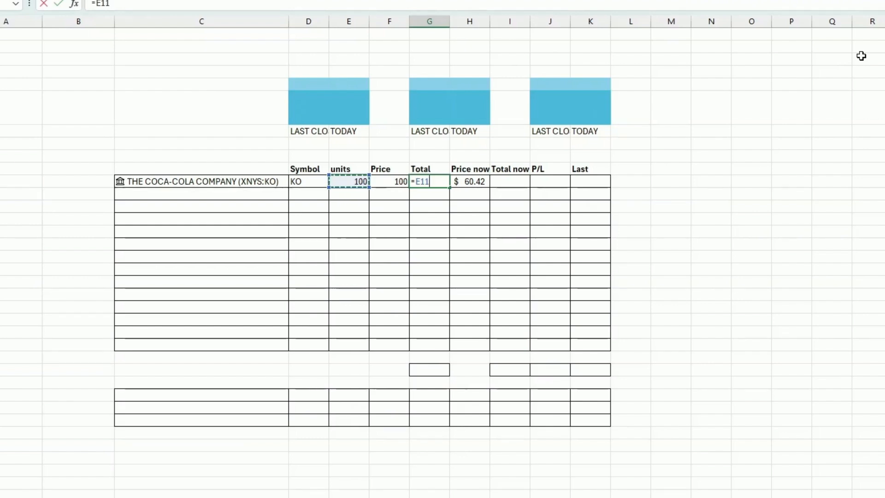
{"action": "type", "text": "*"}
{"action": "key", "text": "Left"}
{"action": "key", "text": "Return"}
{"action": "key", "text": "Up"}
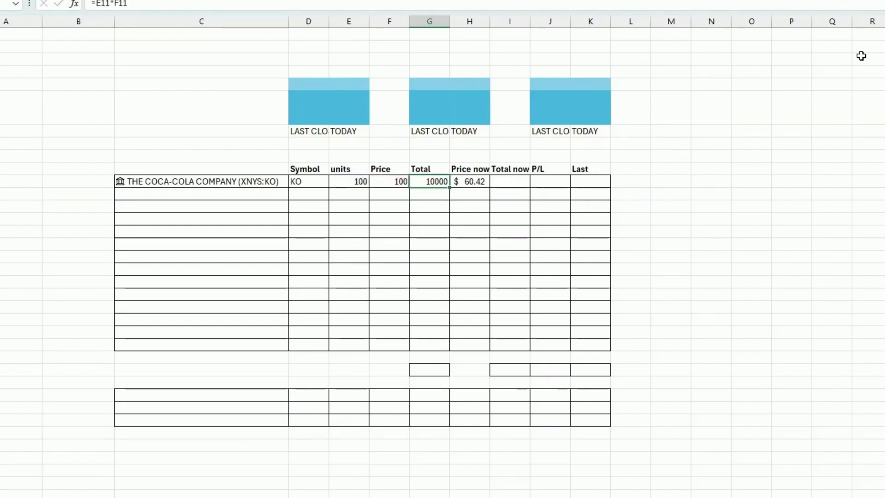
- Calculate the current value in the Total now cell I11 with the formula =E11*H11
{"action": "left_click", "coordinate": [513, 187]}
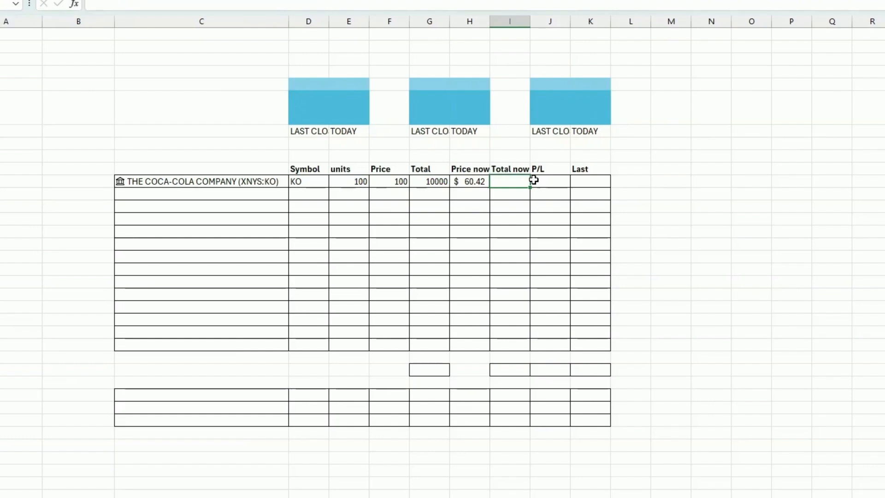
{"action": "type", "text": "="}
{"action": "key", "text": "Left"}
{"action": "key", "text": "Left"}
{"action": "key", "text": "Left"}
{"action": "key", "text": "Left"}
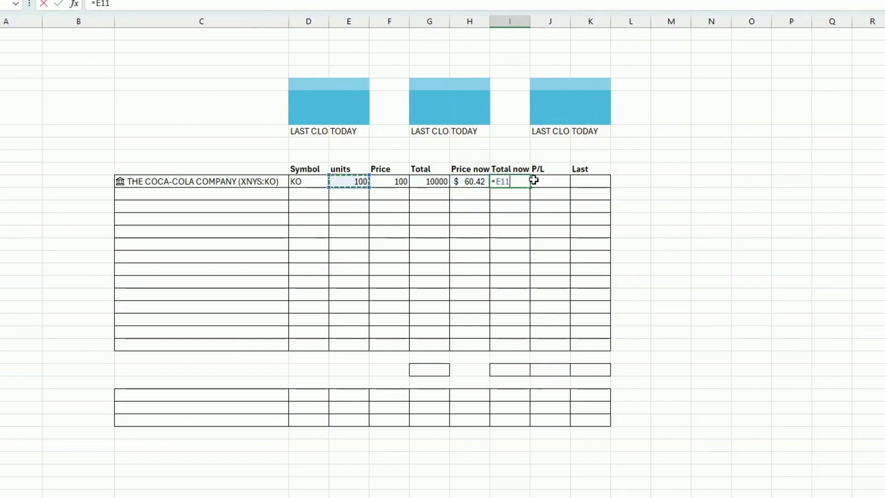
{"action": "type", "text": "*"}
{"action": "key", "text": "Left"}
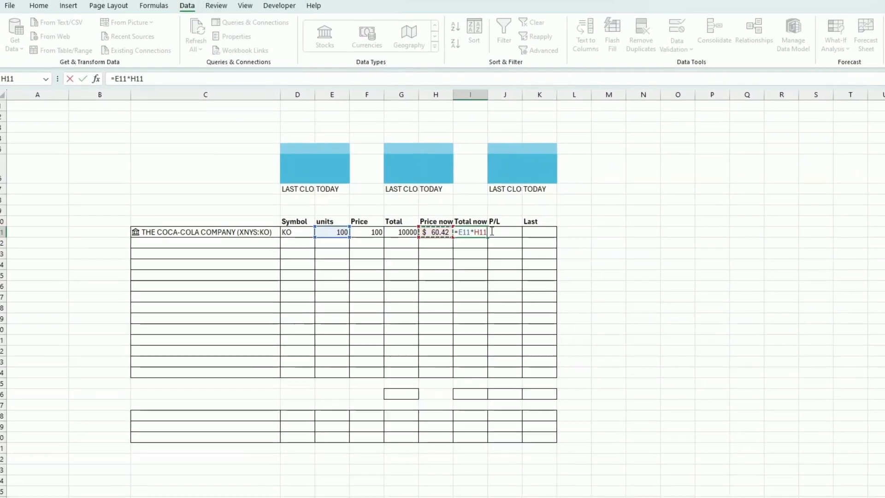
{"action": "key", "text": "Return"}
- Copy the accounting format from the Total now cell I11 to the purchase Total cell G11
{"action": "left_click", "coordinate": [488, 235]}
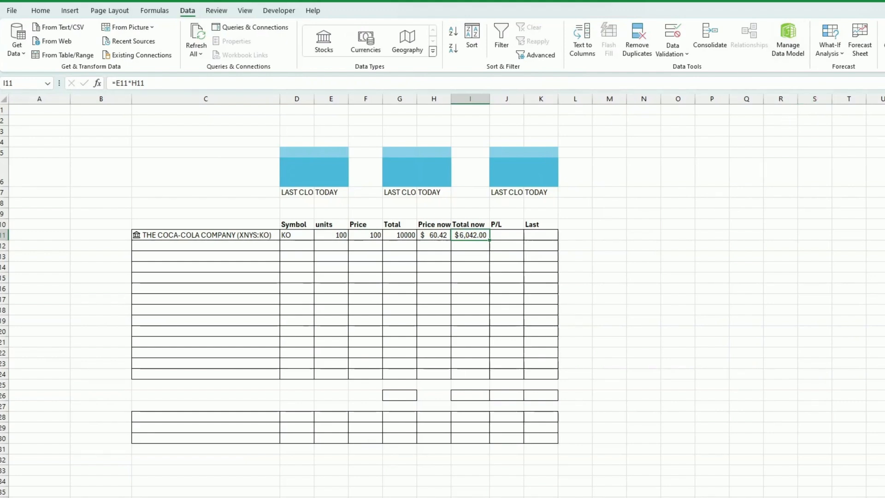
{"action": "left_click", "coordinate": [45, 11]}
{"action": "left_click", "coordinate": [60, 55]}
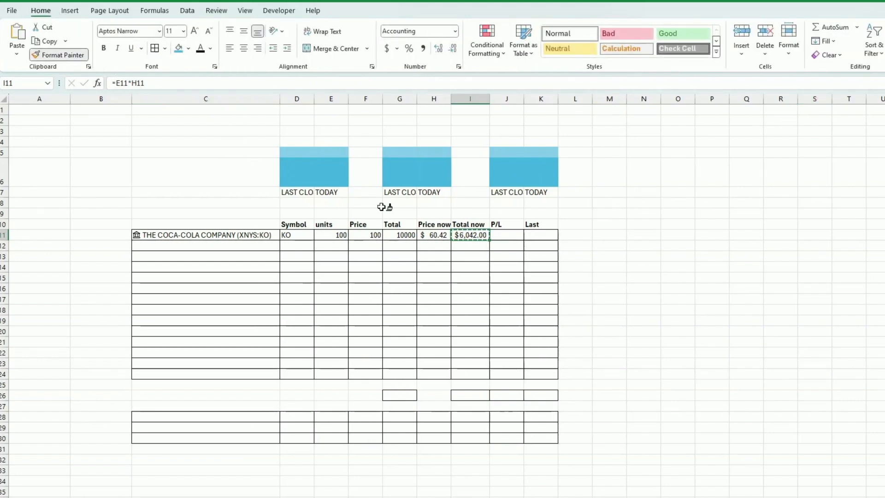
{"action": "left_click", "coordinate": [395, 235]}
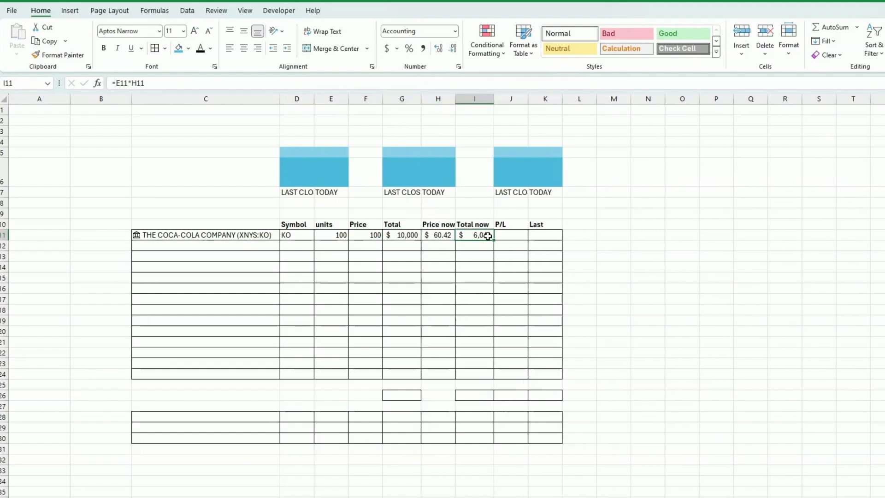
- Calculate the Coca-Cola profit or loss in the P/L cell J11 with the formula =I11-G11
{"action": "left_click", "coordinate": [512, 235]}
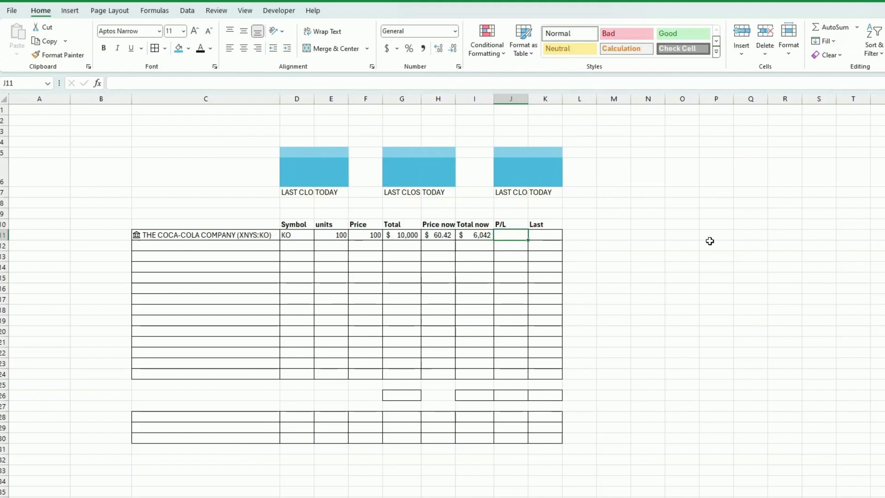
{"action": "type", "text": "="}
{"action": "key", "text": "Left"}
{"action": "type", "text": "-"}
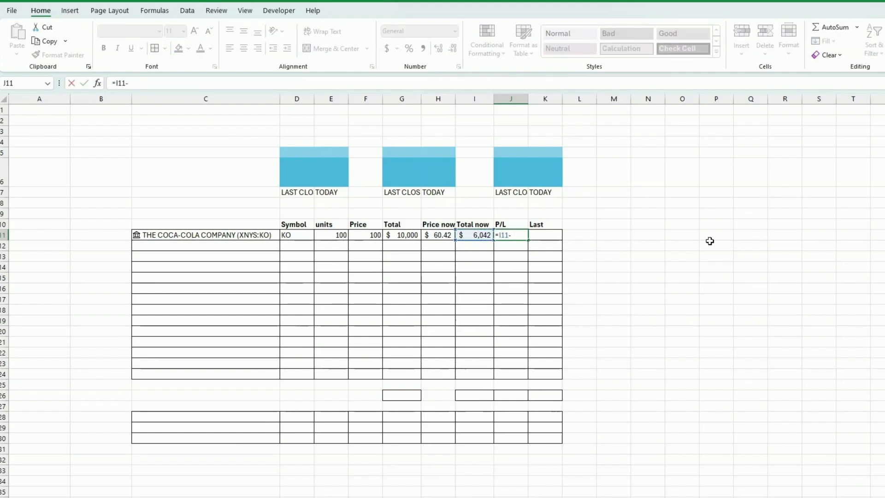
{"action": "key", "text": "Left"}
{"action": "key", "text": "Left"}
{"action": "key", "text": "Left"}
{"action": "key", "text": "Return"}
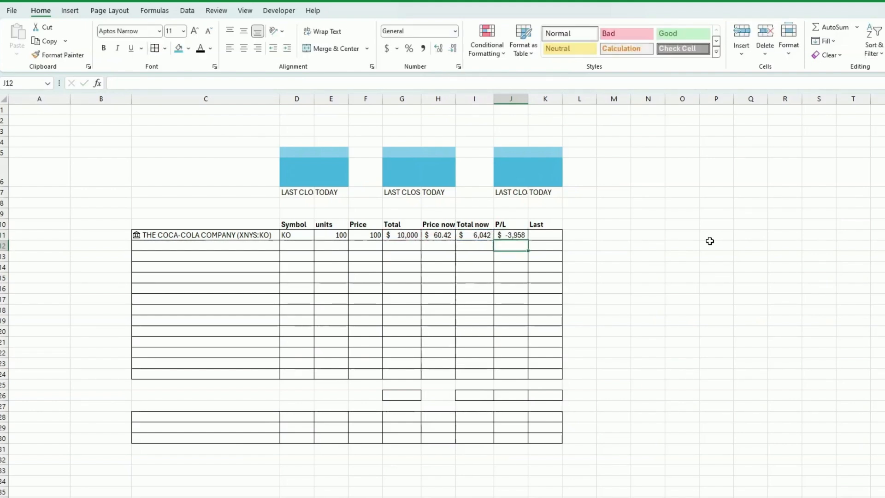
{"action": "key", "text": "Up"}
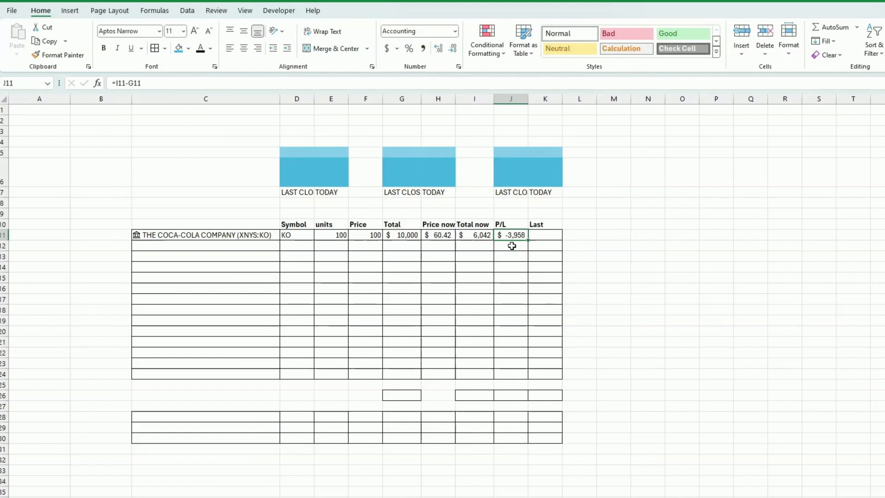
- Try filling the ticker symbol formula from D11 down to D17
{"action": "left_click", "coordinate": [540, 234]}
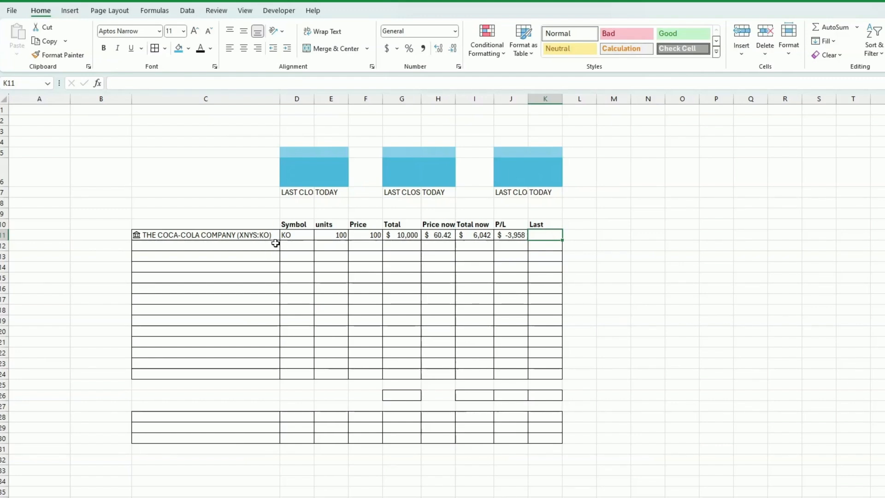
{"action": "left_click", "coordinate": [309, 237]}
{"action": "left_click_drag", "start_coordinate": [314, 242], "coordinate": [314, 302]}
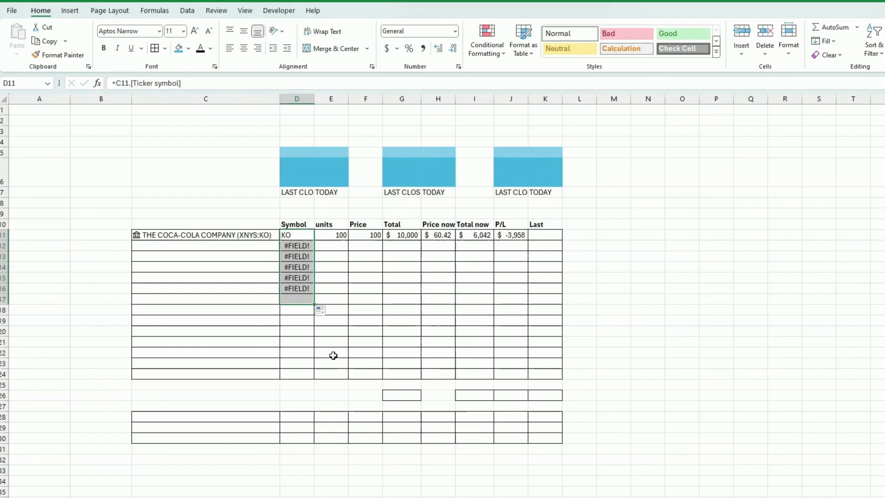
- Change the Symbol formula in D11 to =IF(C11<>"",C11.[Ticker symbol],"") so rows without a stock stay blank
{"action": "left_click", "coordinate": [298, 237]}
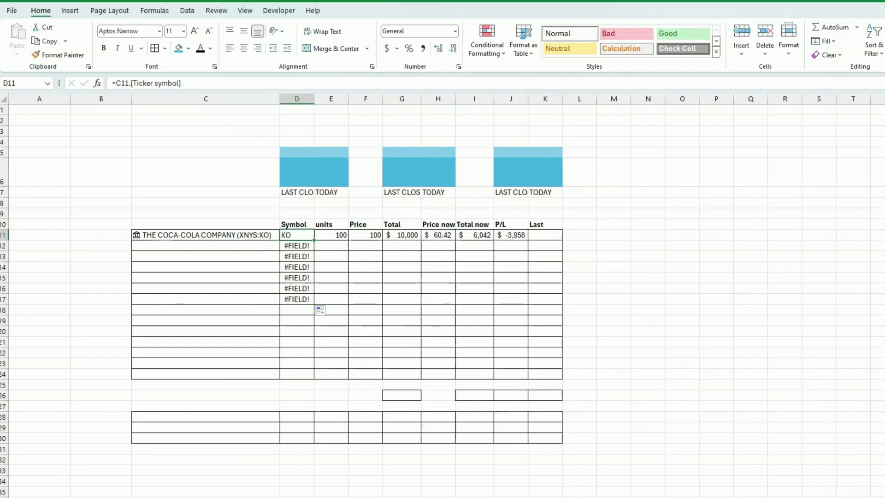
{"action": "left_click", "coordinate": [117, 80]}
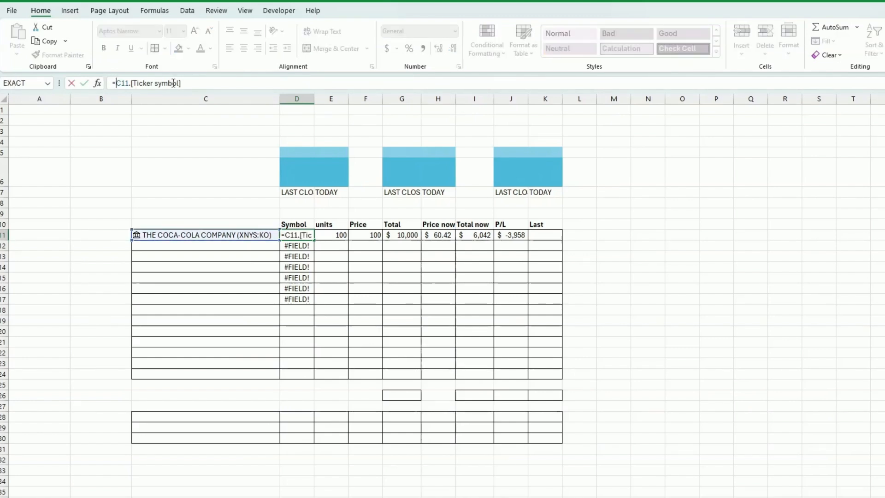
{"action": "type", "text": "if("}
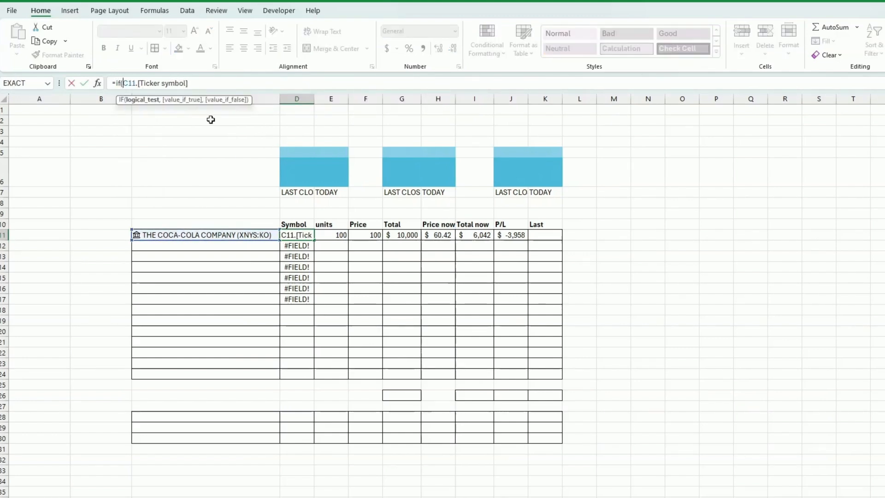
{"action": "left_click", "coordinate": [235, 236]}
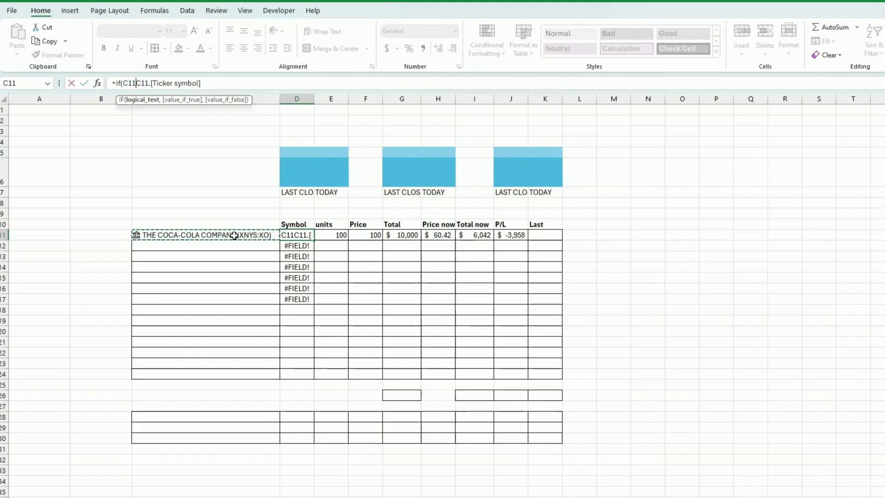
{"action": "type", "text": "<>"}
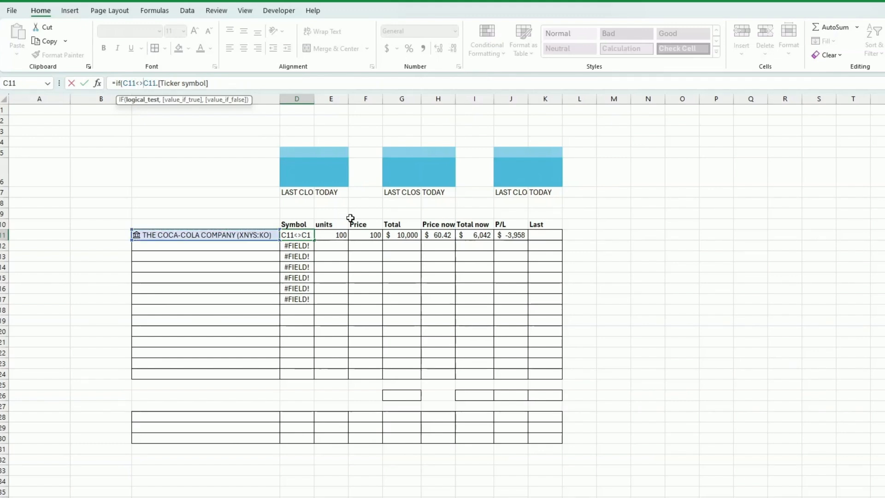
{"action": "type", "text": "\"\","}
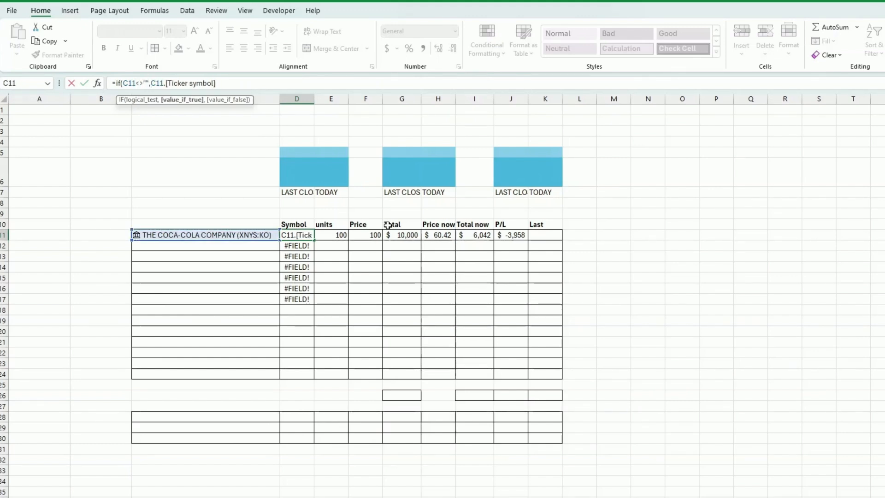
{"action": "left_click", "coordinate": [252, 81]}
{"action": "type", "text": ","}
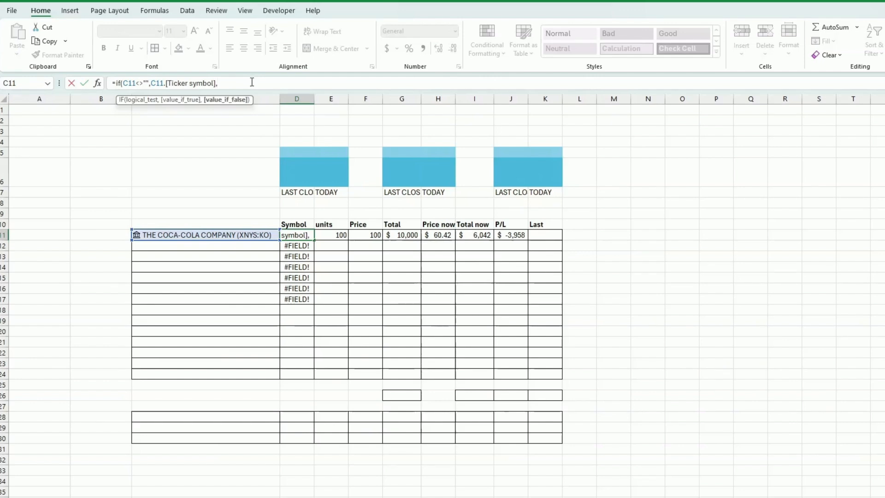
{"action": "type", "text": "\"\")"}
{"action": "key", "text": "Return"}
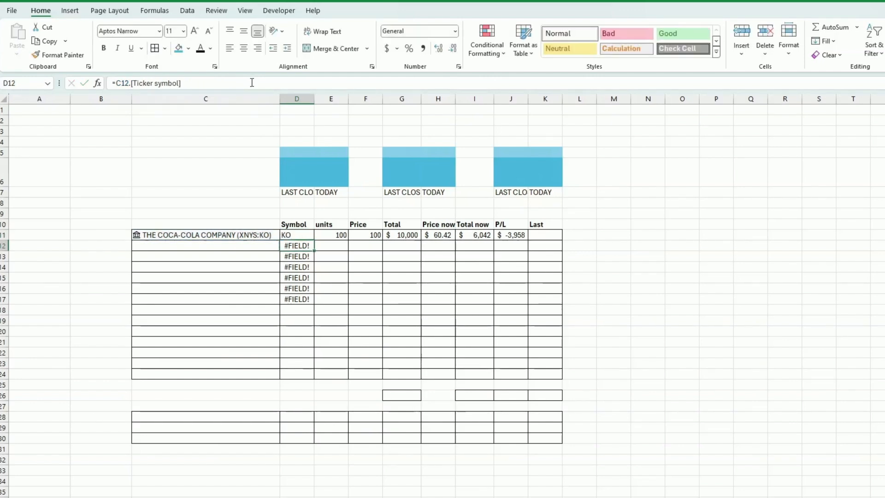
- Fill the IF-based Symbol formula from D11 down to D24
{"action": "left_click", "coordinate": [312, 237]}
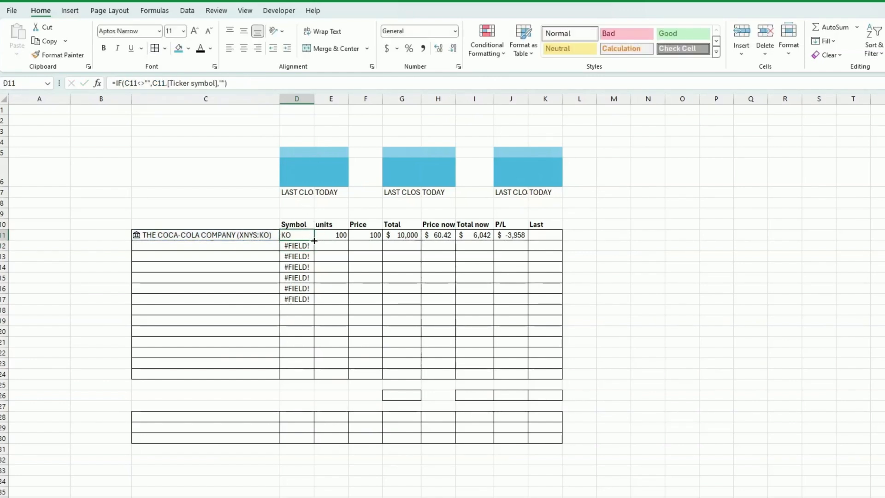
{"action": "left_click_drag", "start_coordinate": [314, 241], "coordinate": [304, 381]}
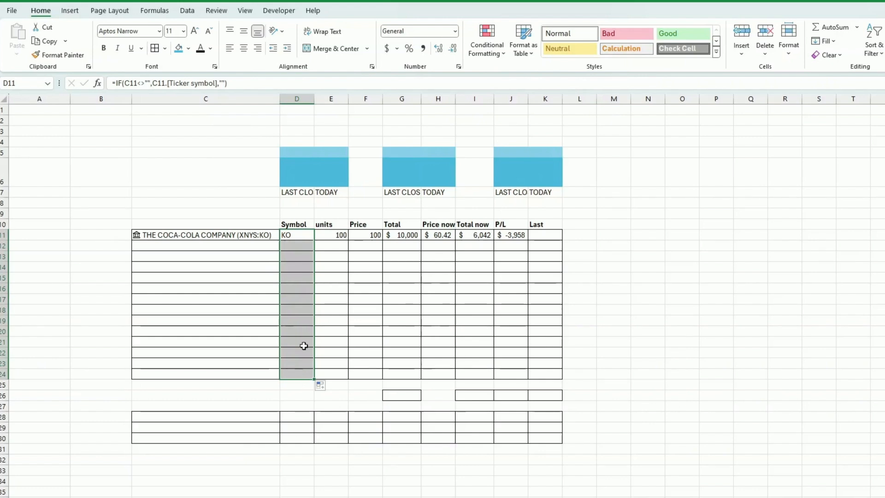
{"action": "left_click", "coordinate": [306, 236]}
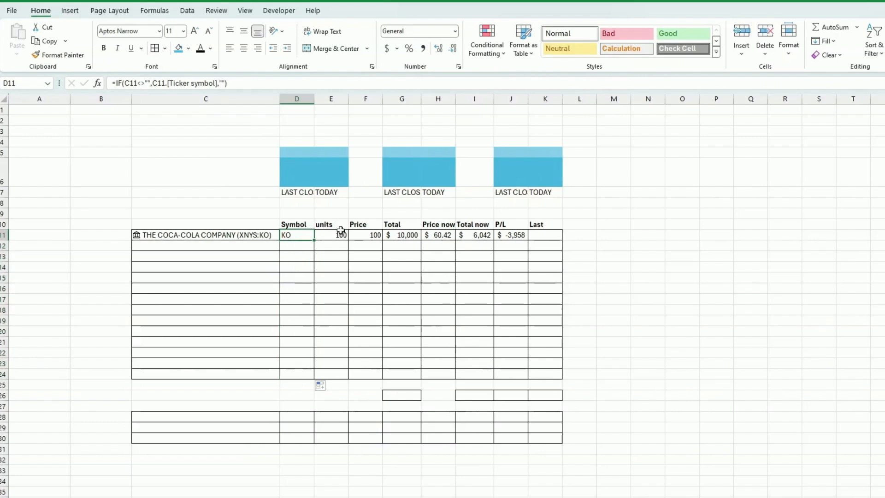
- Change the Price now formula in H11 to =IF(C11<>"",C11.Price,"") and fill it down to H24
{"action": "left_click", "coordinate": [439, 235]}
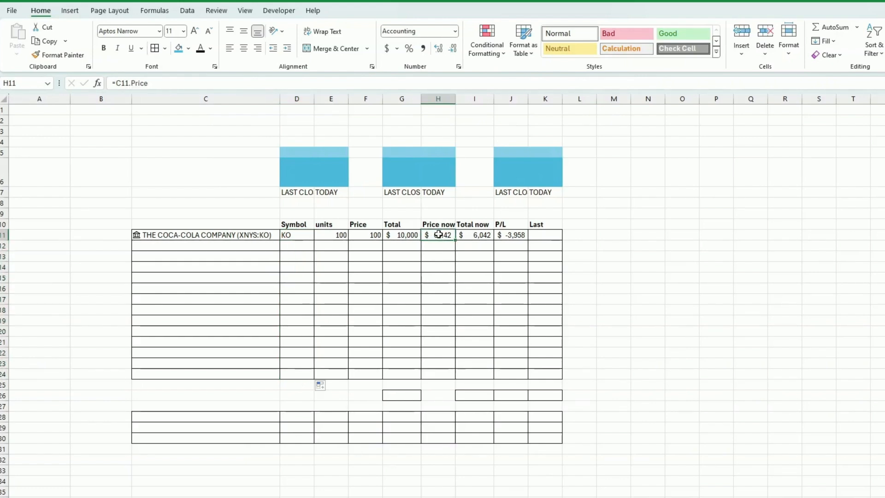
{"action": "left_click", "coordinate": [121, 83]}
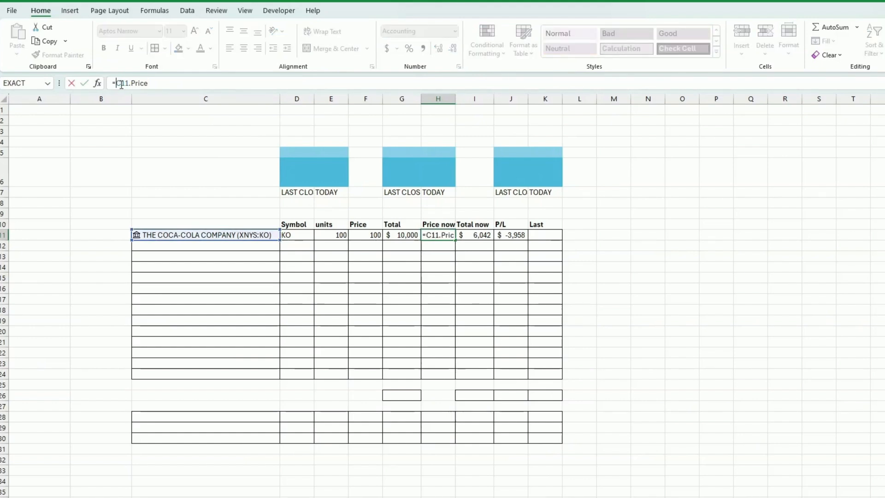
{"action": "type", "text": "if("}
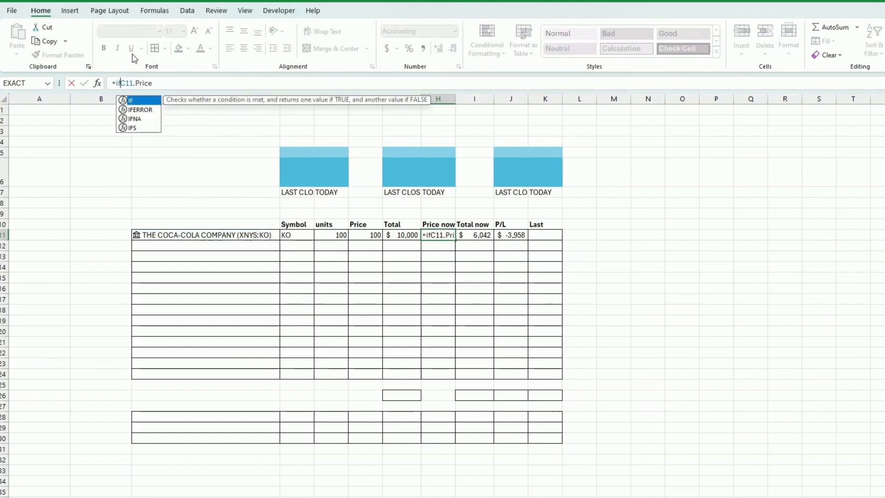
{"action": "left_click", "coordinate": [172, 236]}
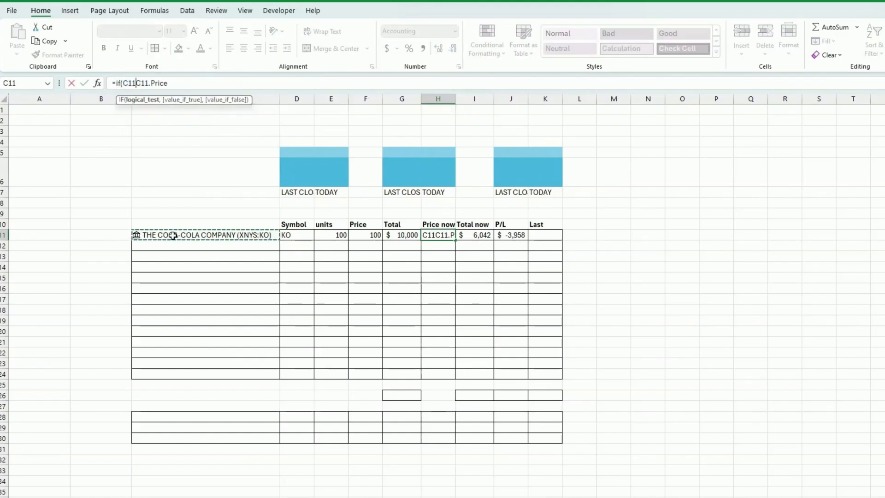
{"action": "type", "text": "<>\"\","}
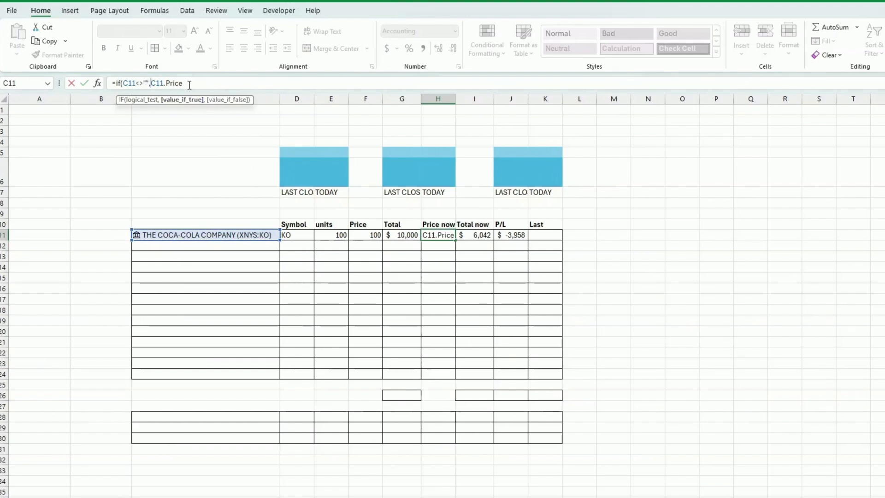
{"action": "type", "text": ","}
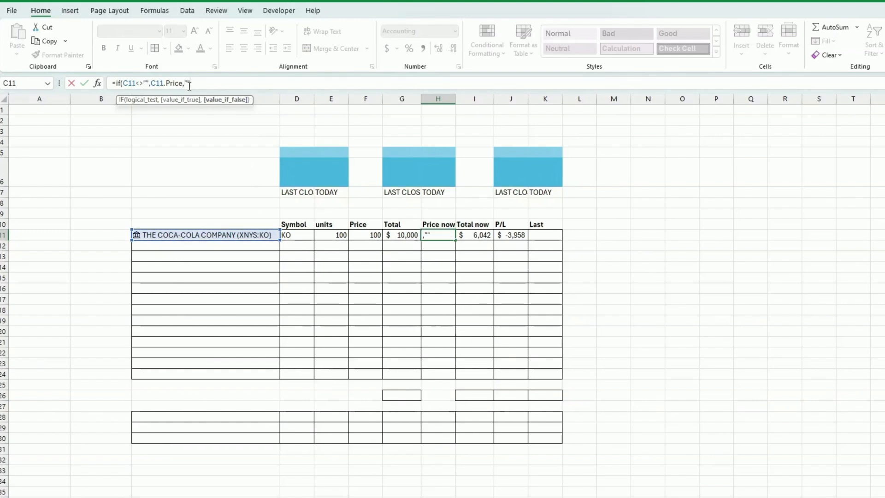
{"action": "type", "text": "\"\""}
{"action": "key", "text": "Return"}
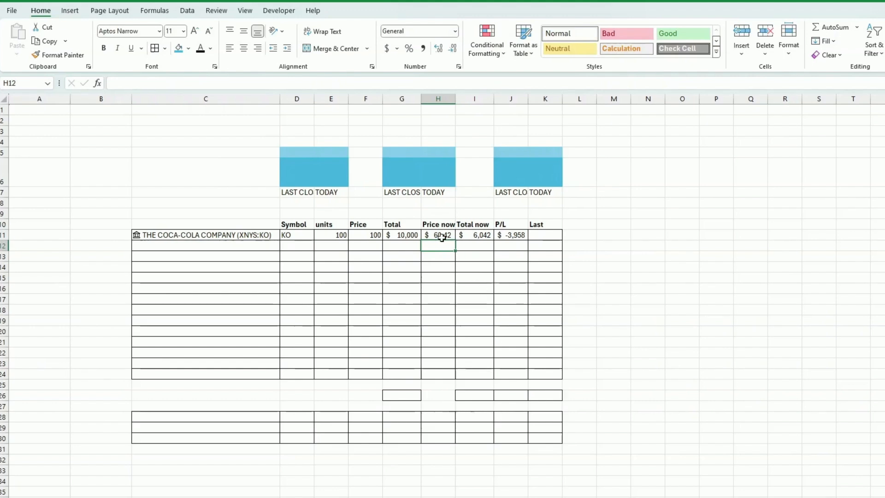
{"action": "left_click", "coordinate": [442, 237]}
{"action": "left_click_drag", "start_coordinate": [457, 241], "coordinate": [435, 381]}
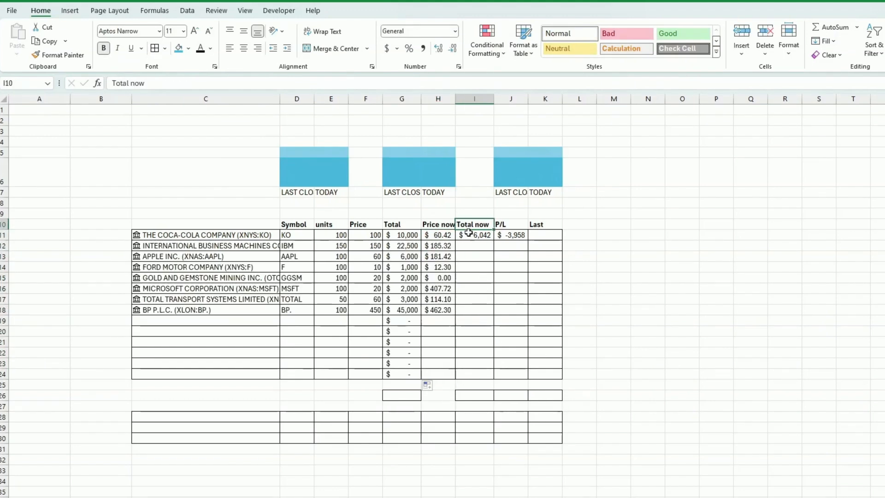
- Fill the Total now and P/L formulas from I11:J11 down to row 24
{"action": "left_click_drag", "start_coordinate": [468, 235], "coordinate": [502, 235]}
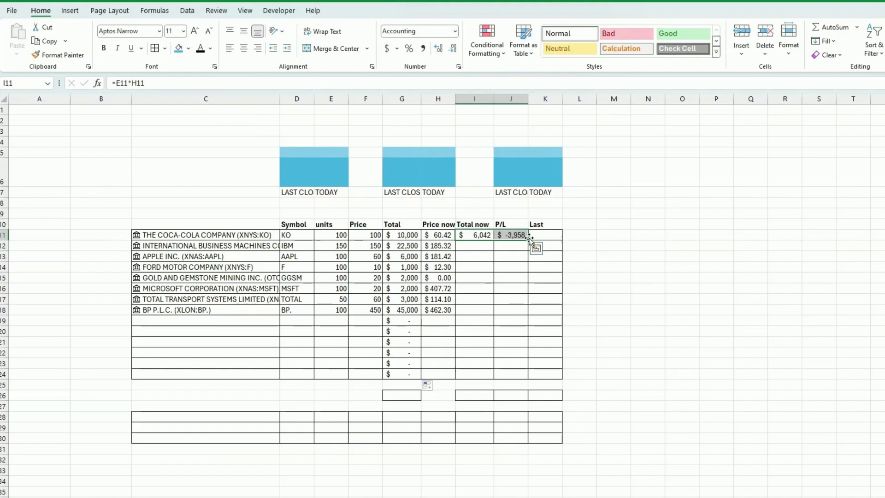
{"action": "left_click_drag", "start_coordinate": [527, 238], "coordinate": [522, 378]}
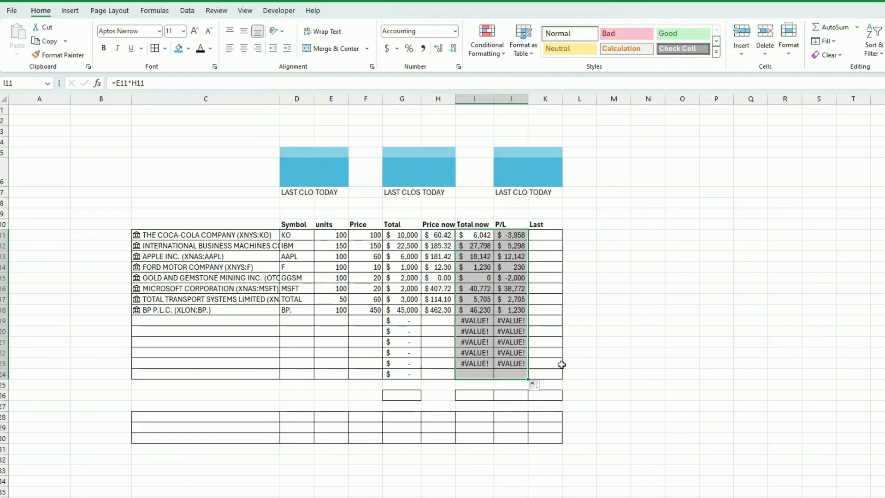
{"action": "left_click", "coordinate": [622, 362]}
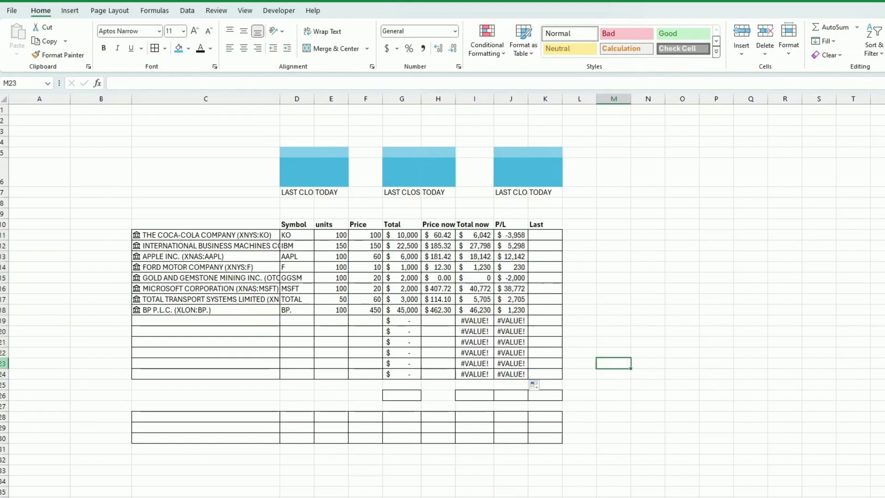
- Change the Total now formula in I11 to =IF(C11<>"",E11*H11,"") and fill it down to I24
{"action": "left_click", "coordinate": [467, 234]}
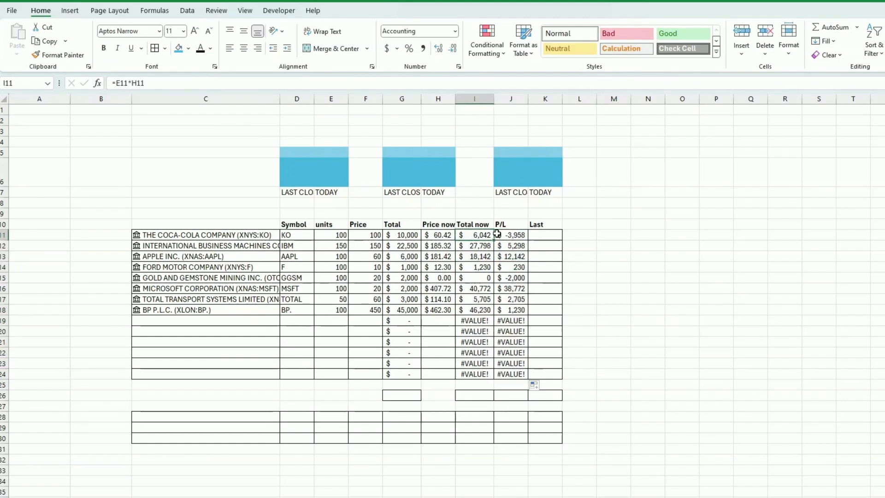
{"action": "left_click", "coordinate": [115, 81]}
{"action": "type", "text": "i"}
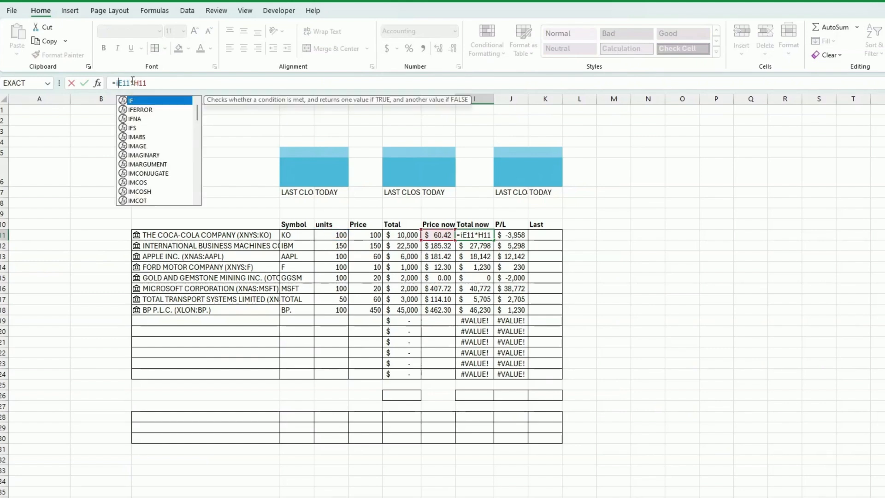
{"action": "type", "text": "("}
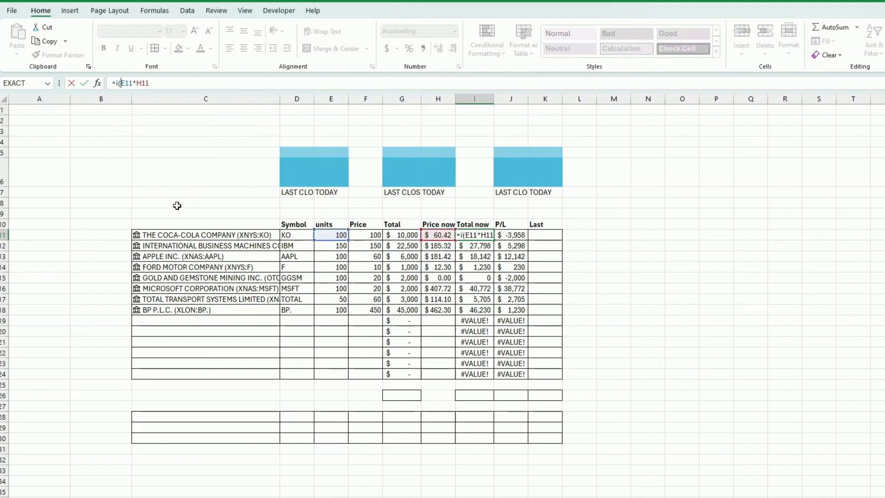
{"action": "left_click", "coordinate": [207, 234]}
{"action": "type", "text": "<>"}
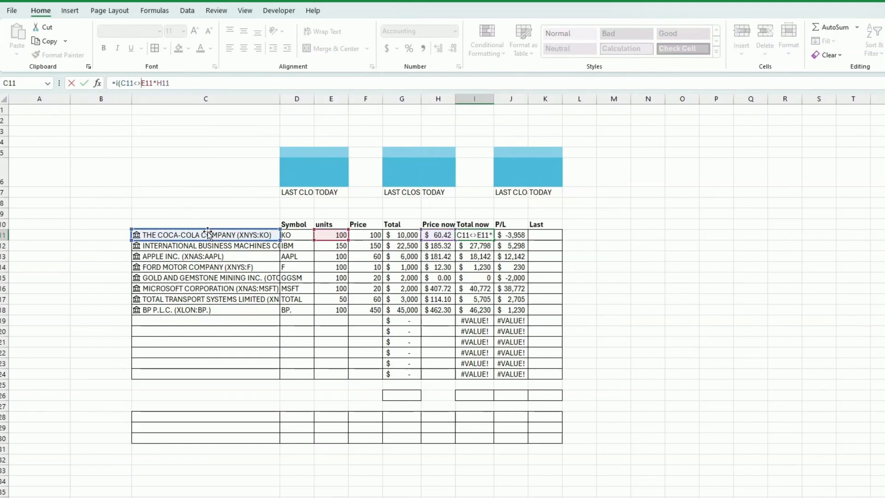
{"action": "type", "text": "\"\","}
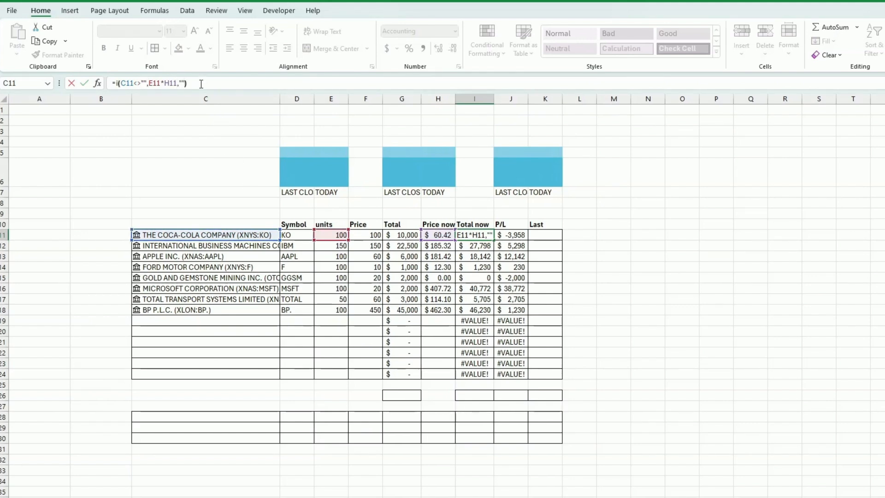
{"action": "key", "text": "Return"}
{"action": "left_click", "coordinate": [488, 235]}
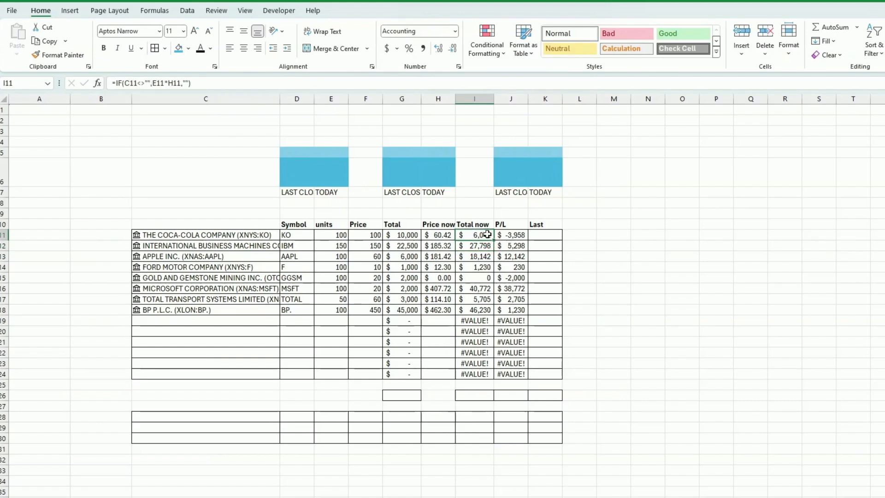
{"action": "left_click_drag", "start_coordinate": [492, 240], "coordinate": [495, 374]}
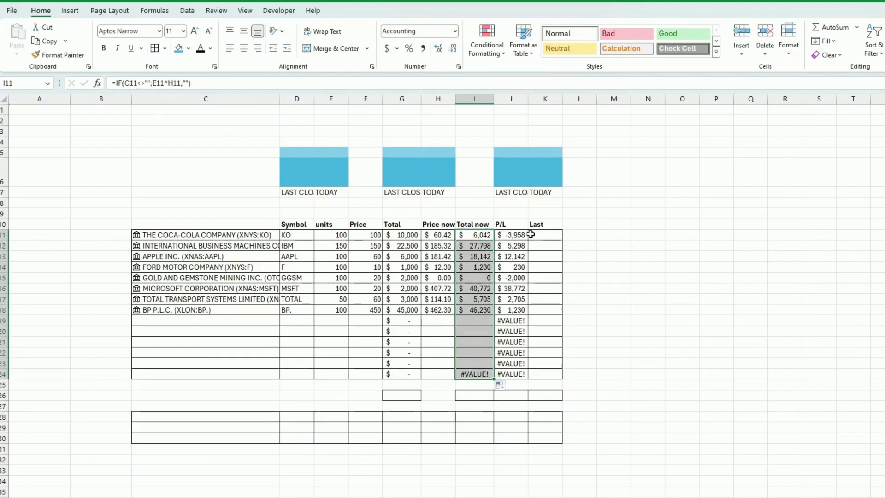
- Change the P/L formula in J11 to =IF(C11<>"",I11-G11,"") and fill it down to J24
{"action": "left_click", "coordinate": [518, 235]}
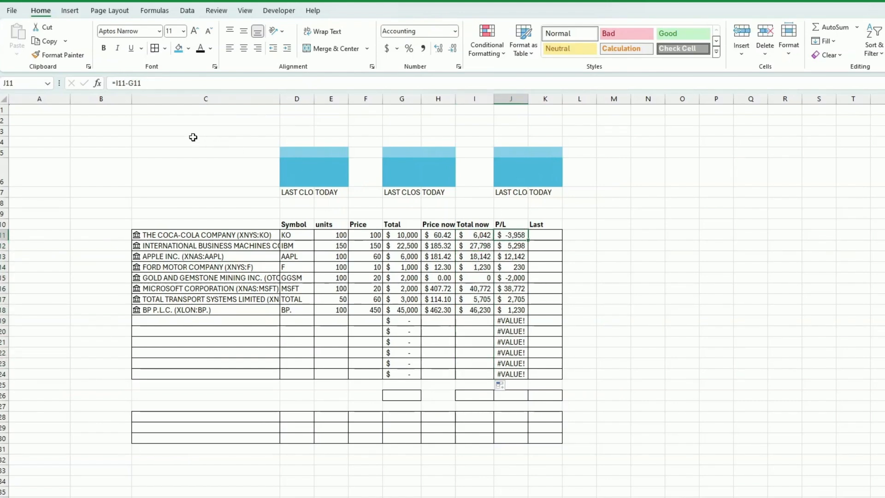
{"action": "left_click", "coordinate": [131, 83]}
{"action": "type", "text": "if("}
{"action": "left_click", "coordinate": [210, 235]}
{"action": "type", "text": "<>\"\","}
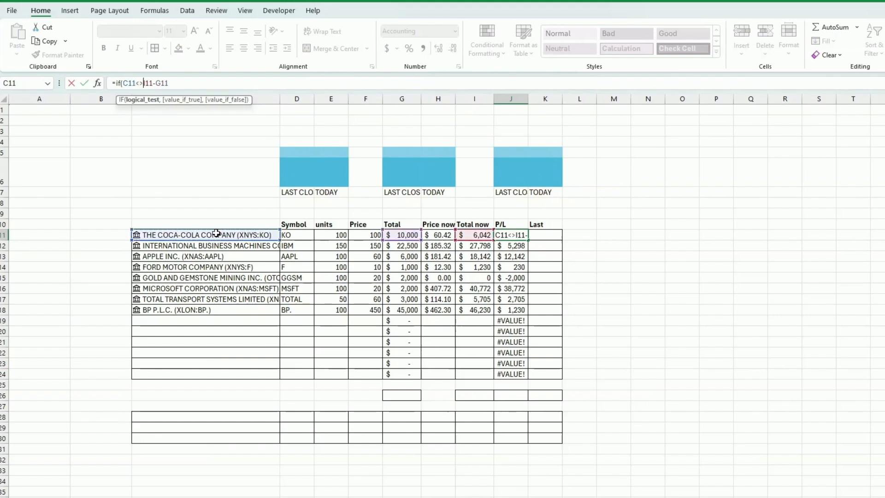
{"action": "left_click", "coordinate": [186, 82]}
{"action": "type", "text": ",\"\")"}
{"action": "key", "text": "Return"}
{"action": "left_click", "coordinate": [518, 235]}
{"action": "left_click_drag", "start_coordinate": [528, 241], "coordinate": [526, 376]}
{"action": "left_click", "coordinate": [718, 372]}
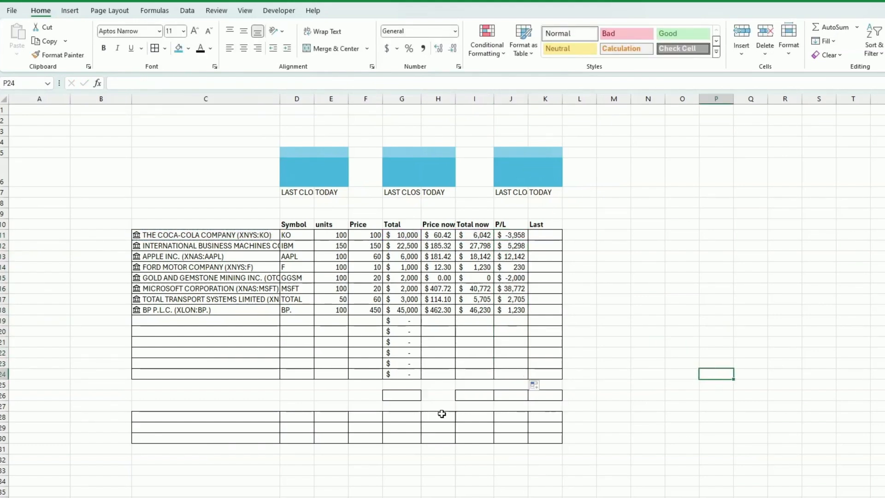
- Sum the Total column in G26 with AutoSum, using =SUM(G11:G25)
{"action": "left_click", "coordinate": [404, 394]}
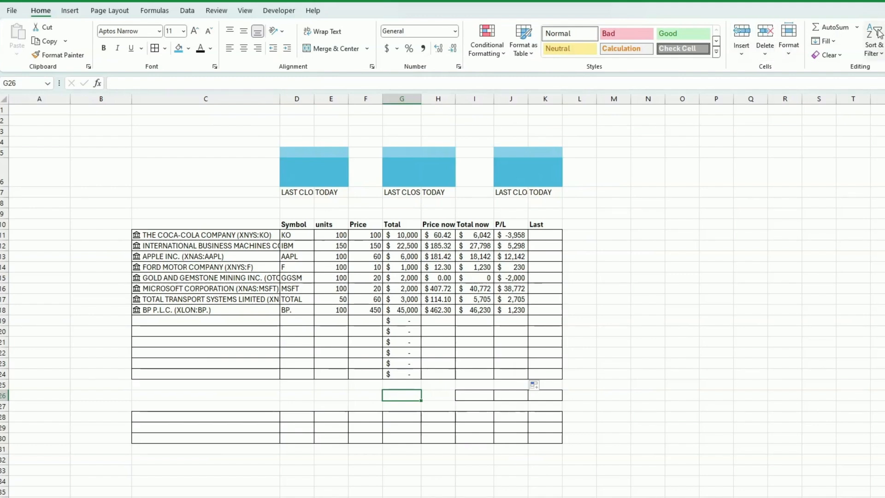
{"action": "left_click", "coordinate": [827, 29]}
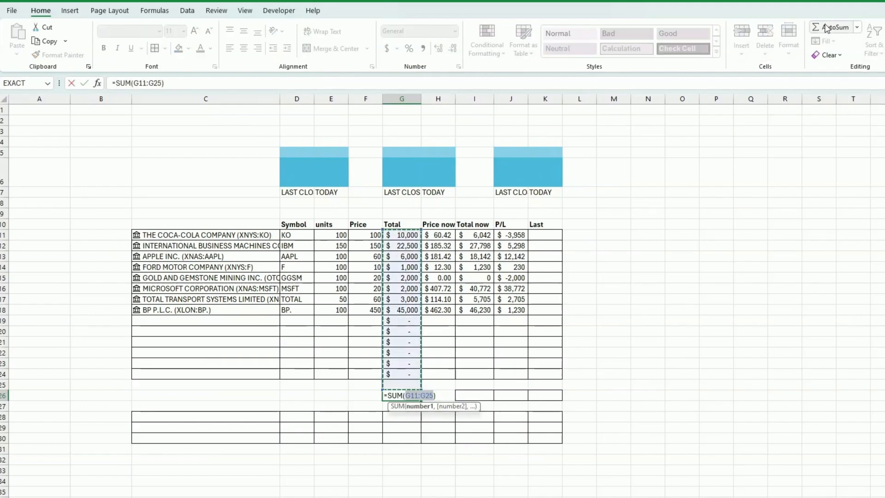
{"action": "key", "text": "Return"}
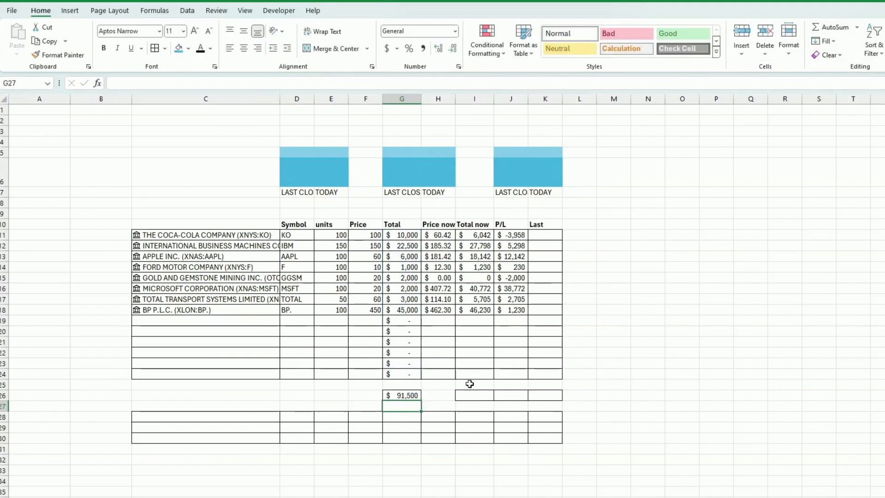
- Copy the sum formula from G26 to I26 and J26 to total the Total now and P/L columns
{"action": "left_click", "coordinate": [413, 396]}
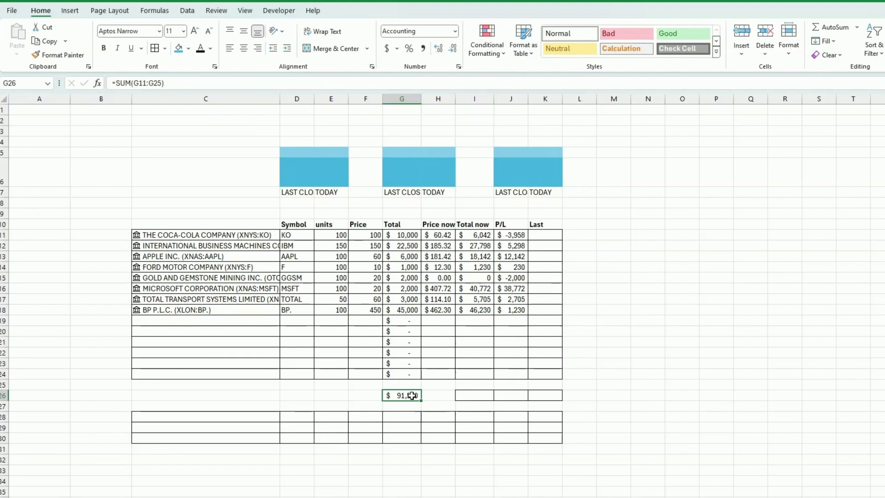
{"action": "key", "text": "ctrl+c"}
{"action": "left_click", "coordinate": [473, 395]}
{"action": "key", "text": "ctrl+v"}
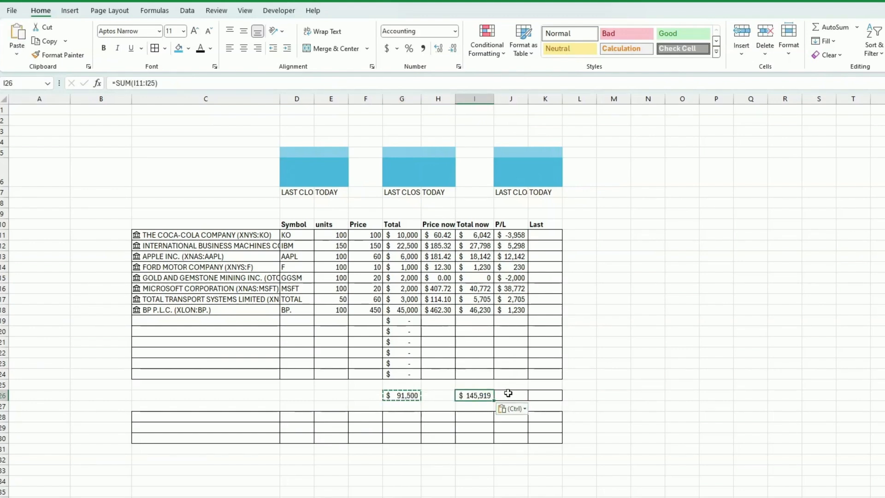
{"action": "left_click", "coordinate": [508, 394]}
{"action": "key", "text": "ctrl+v"}
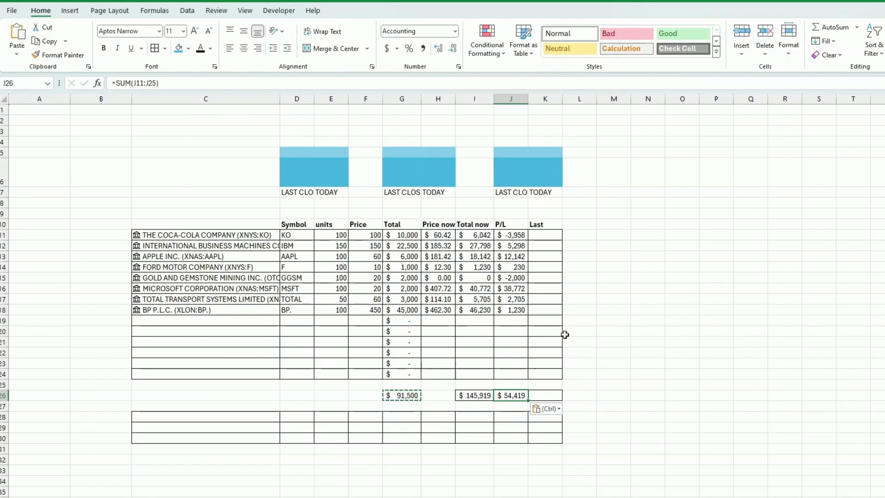
- Paste the arrow formula =IFS(J11<0,"ê",J11>0,"é",TRUE,"") with its Wingdings formatting into K11 of the Last column
{"action": "left_click", "coordinate": [536, 234]}
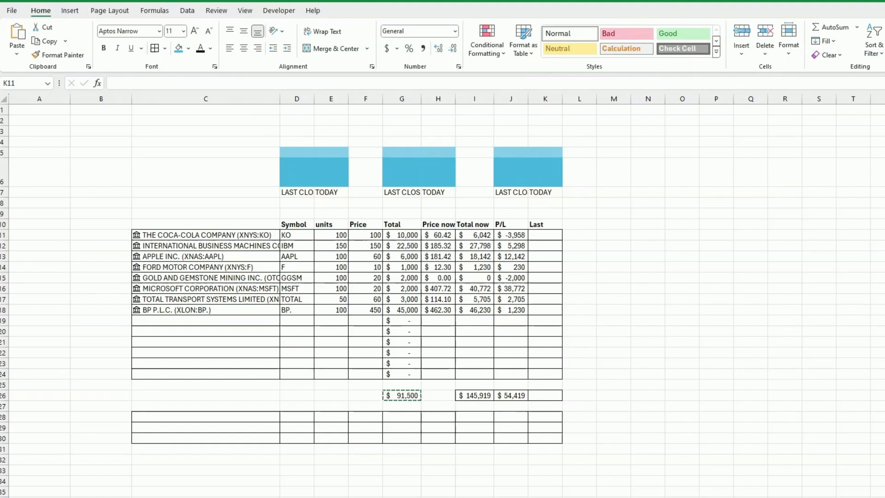
{"action": "left_click", "coordinate": [546, 257]}
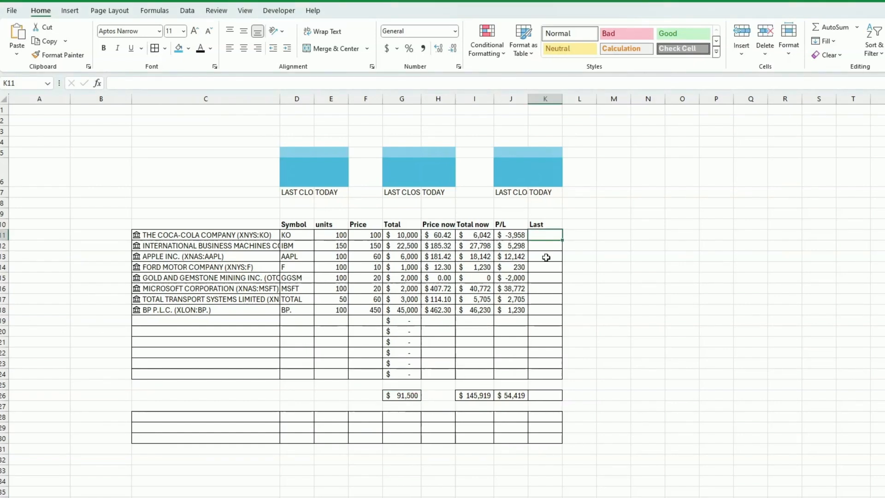
{"action": "key", "text": "ctrl+v"}
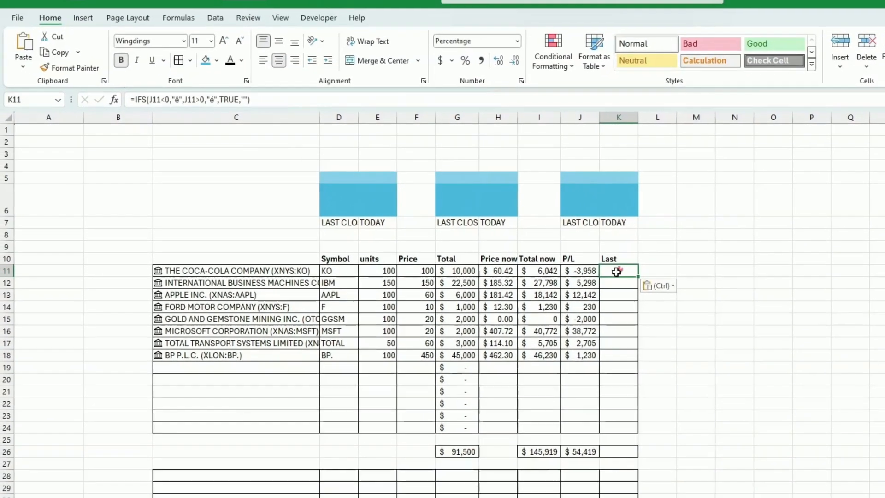
{"action": "left_click", "coordinate": [731, 326]}
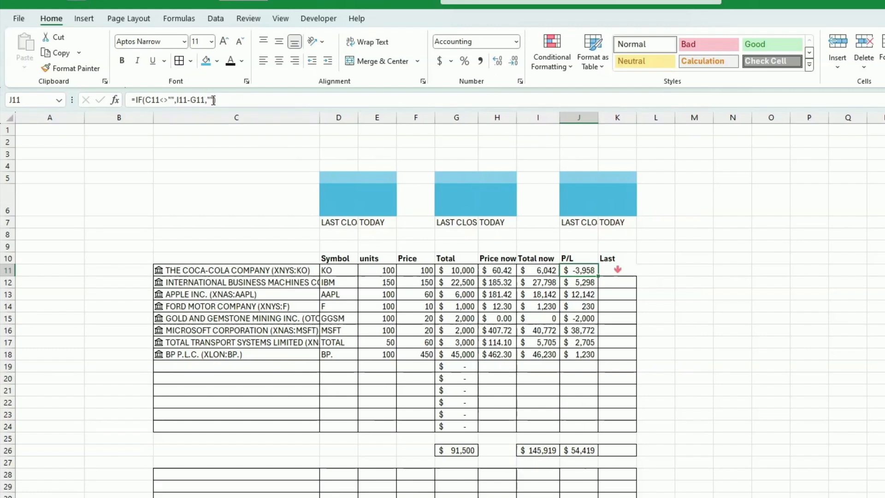
- Change the P/L formula in J11 to =IF(C11<>"",I11-G11,0) and fill it down to J24
{"action": "left_click", "coordinate": [230, 96]}
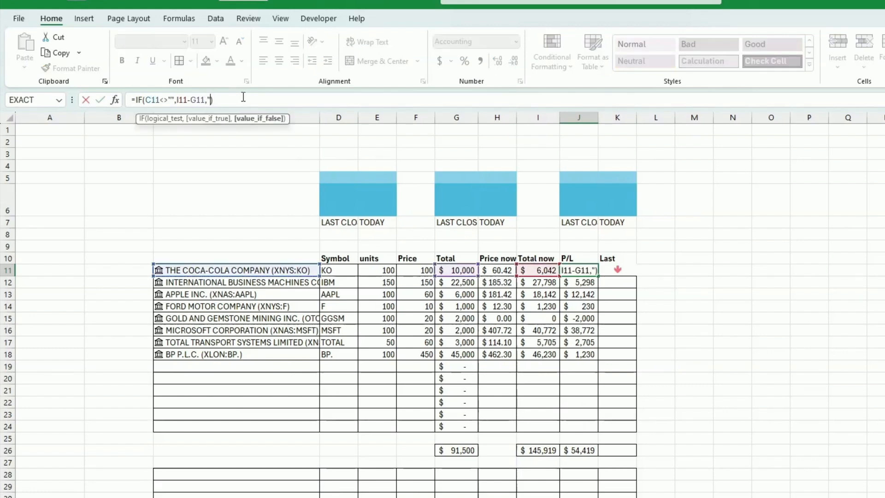
{"action": "key", "text": "BackSpace"}
{"action": "key", "text": "BackSpace"}
{"action": "type", "text": "0"}
{"action": "key", "text": "Return"}
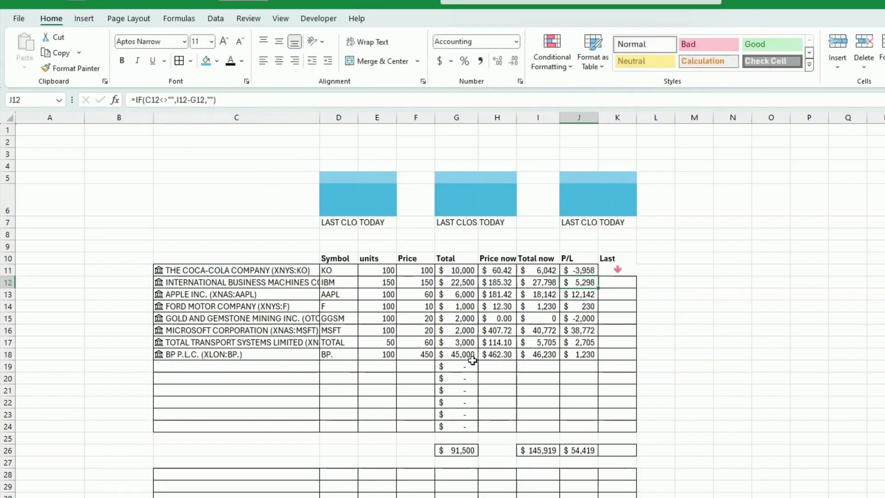
{"action": "left_click", "coordinate": [592, 268]}
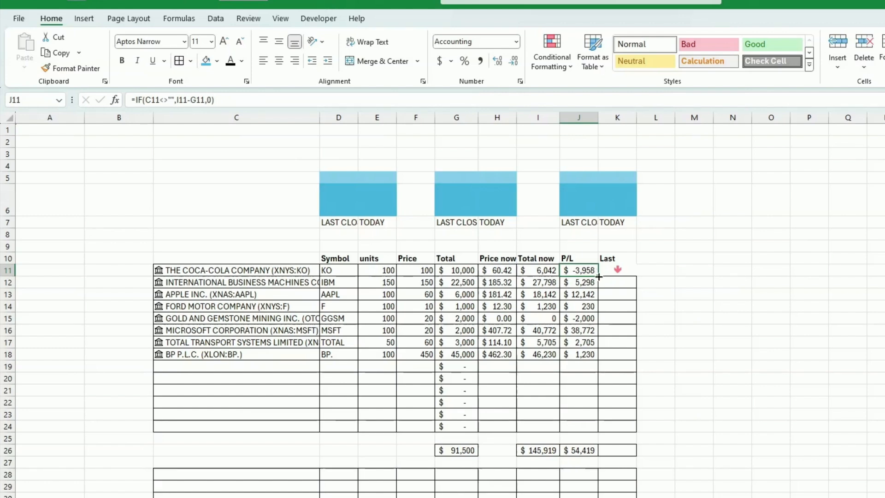
{"action": "left_click_drag", "start_coordinate": [598, 275], "coordinate": [598, 428]}
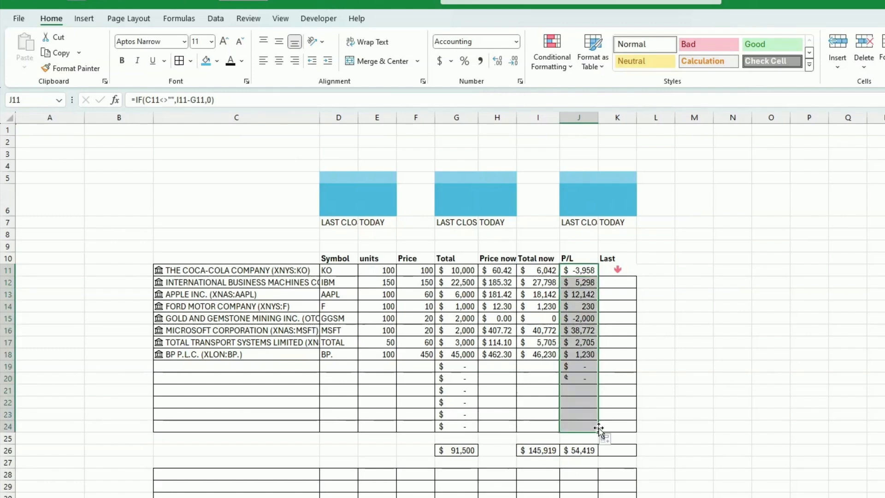
- Fill the arrow indicator formula in the Last column from K11 down to K24
{"action": "left_click", "coordinate": [626, 261]}
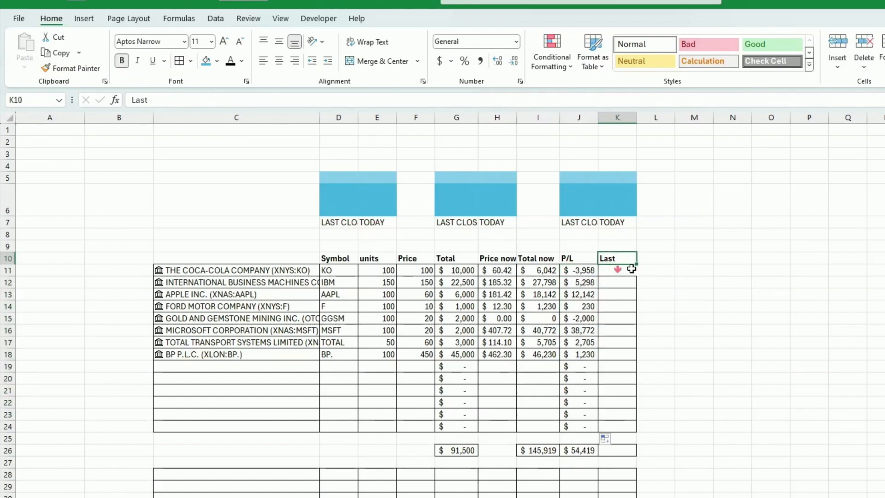
{"action": "left_click", "coordinate": [632, 273]}
{"action": "left_click_drag", "start_coordinate": [638, 278], "coordinate": [637, 433]}
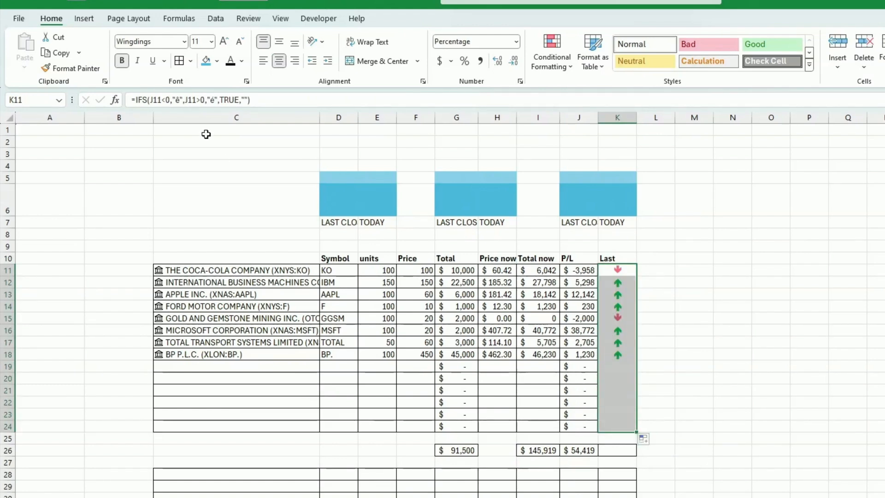
{"action": "left_click", "coordinate": [182, 62]}
{"action": "left_click", "coordinate": [683, 376]}
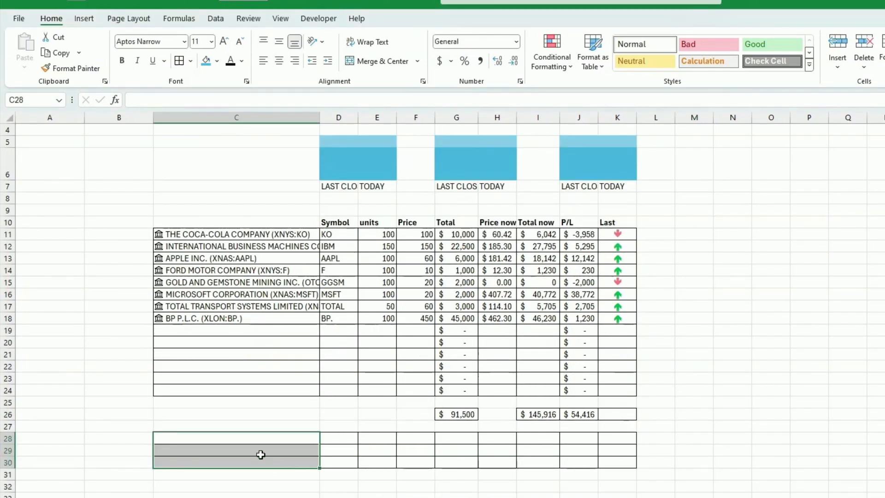
- Enter the tickers SPY, XLK and JNK in cells C28, C29 and C30 of the lower table
{"action": "left_click", "coordinate": [252, 439]}
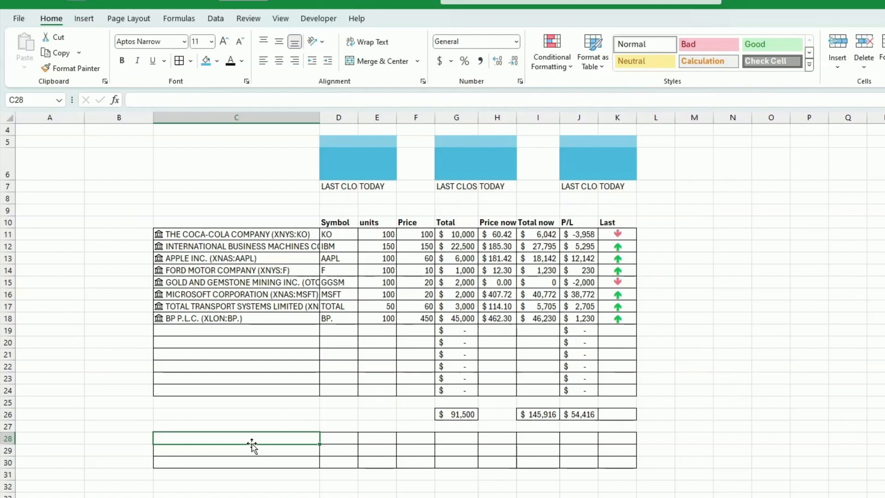
{"action": "type", "text": "SPY"}
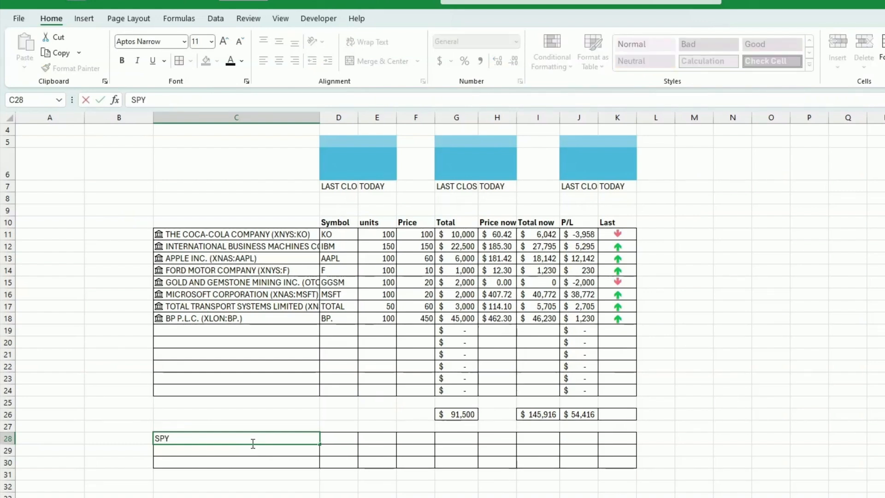
{"action": "key", "text": "Return"}
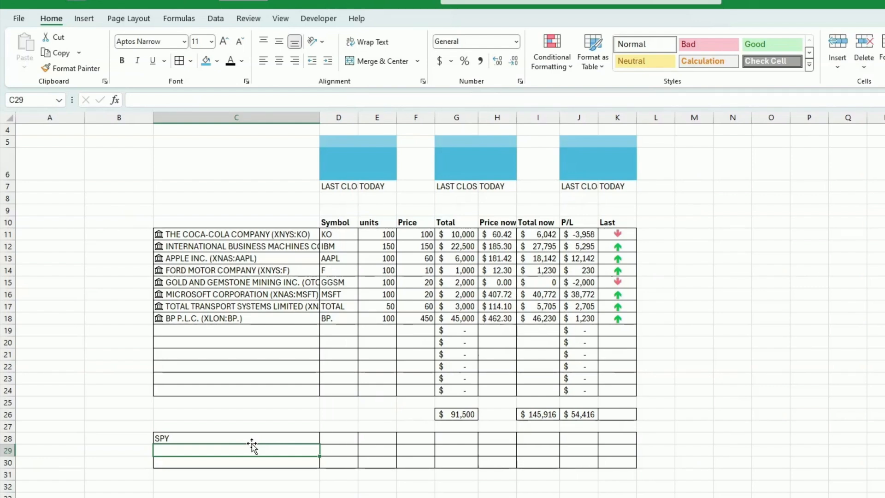
{"action": "type", "text": "XLK"}
{"action": "key", "text": "Return"}
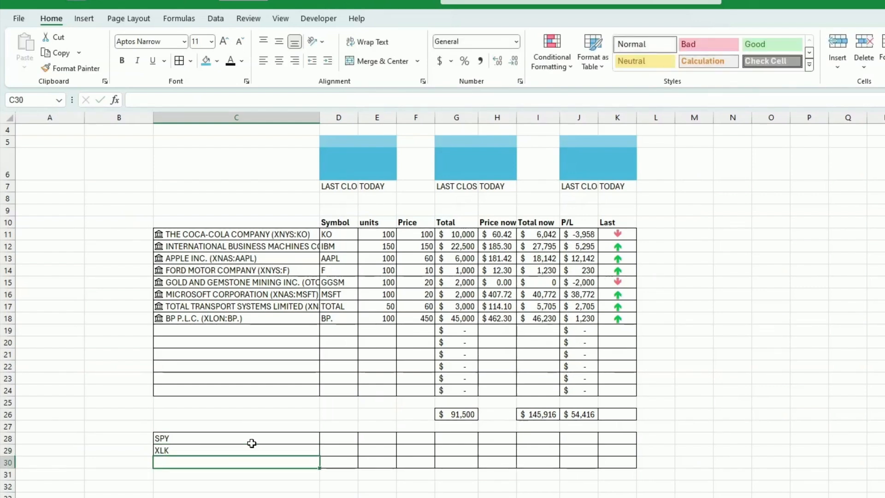
{"action": "type", "text": "JNK"}
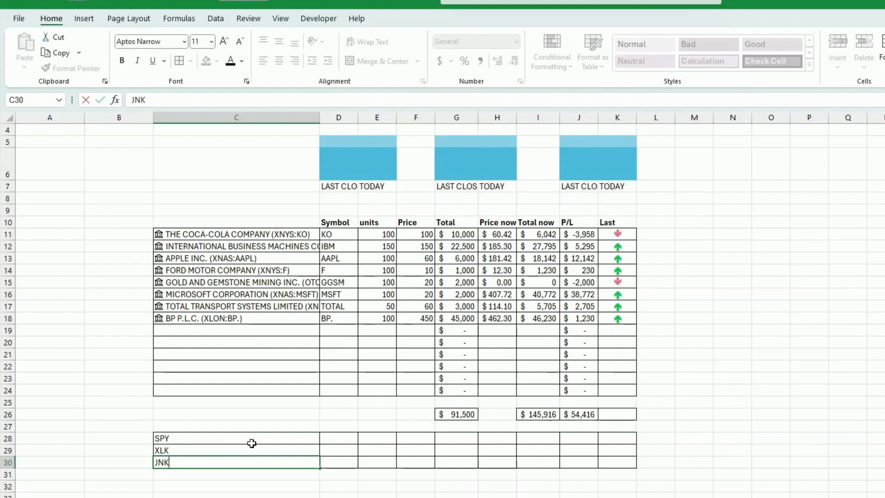
{"action": "key", "text": "ctrl+Return"}
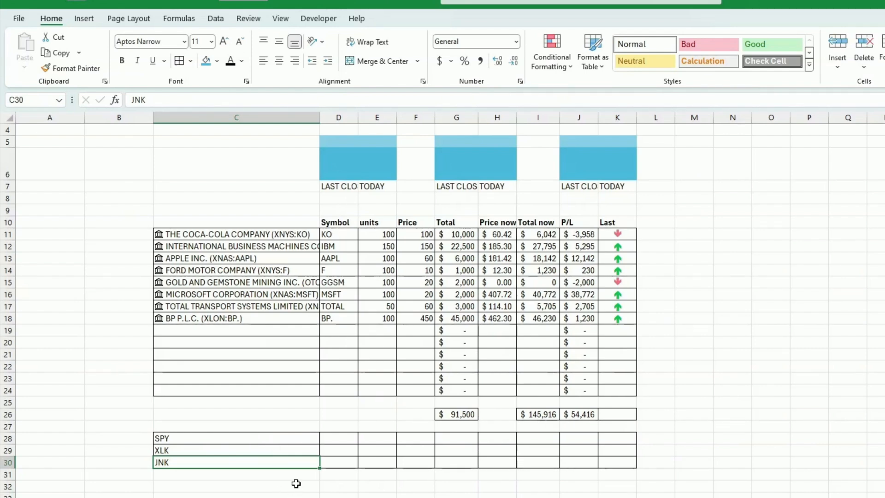
- Convert the tickers SPY, XLK and JNK in C28:C30 to the Stocks data type
{"action": "left_click_drag", "start_coordinate": [306, 438], "coordinate": [304, 463]}
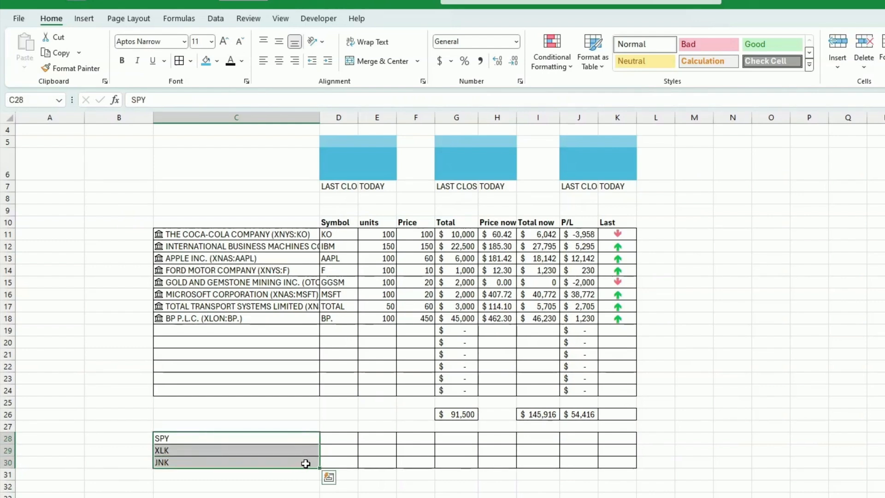
{"action": "left_click", "coordinate": [304, 462]}
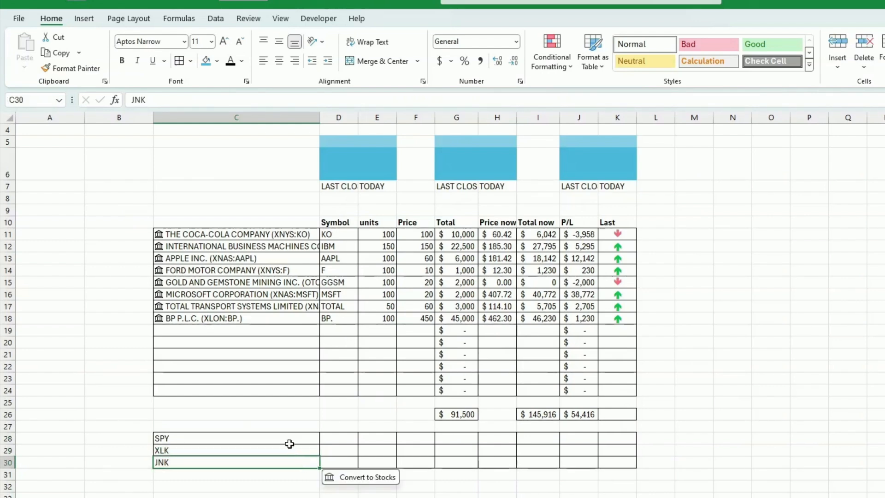
{"action": "left_click_drag", "start_coordinate": [298, 436], "coordinate": [296, 458]}
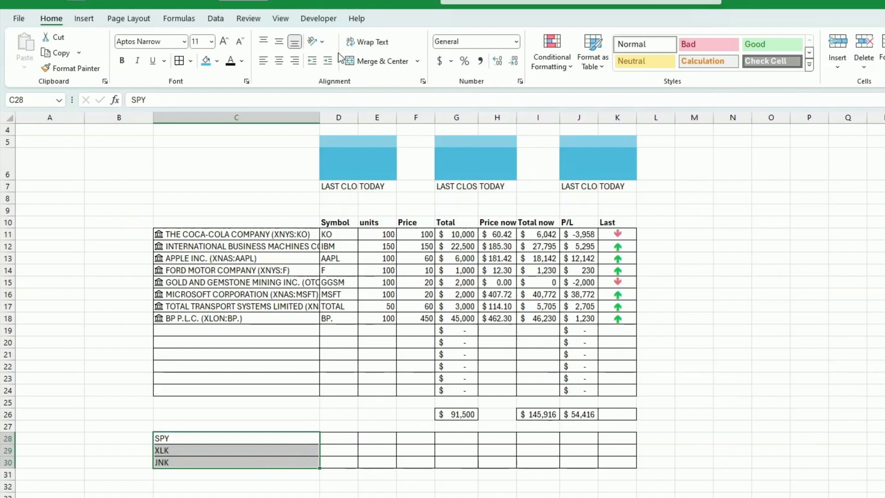
{"action": "left_click", "coordinate": [216, 18]}
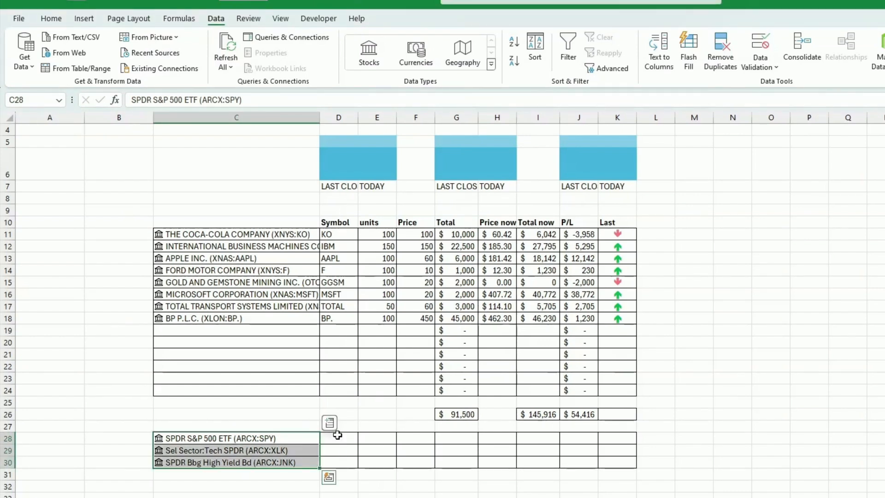
- Extract the Ticker symbol field of the SPY stock into D28 and fill it down to D30
{"action": "left_click", "coordinate": [330, 423]}
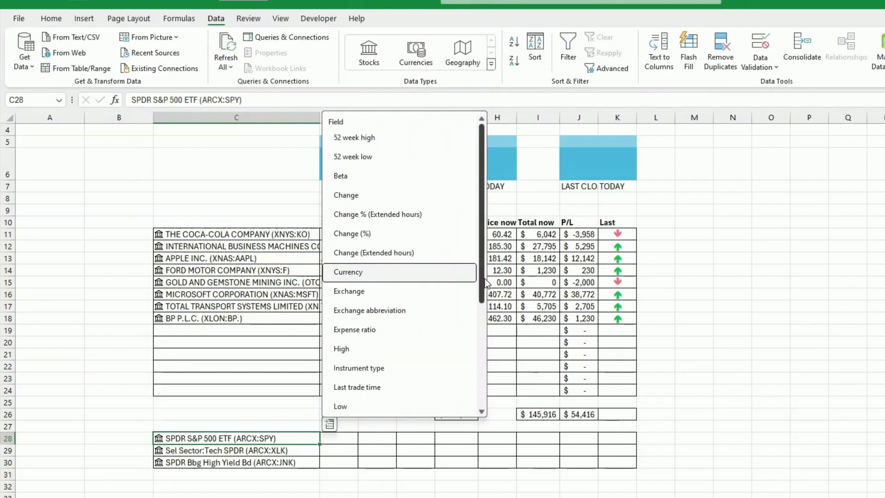
{"action": "left_click_drag", "start_coordinate": [481, 277], "coordinate": [484, 392]}
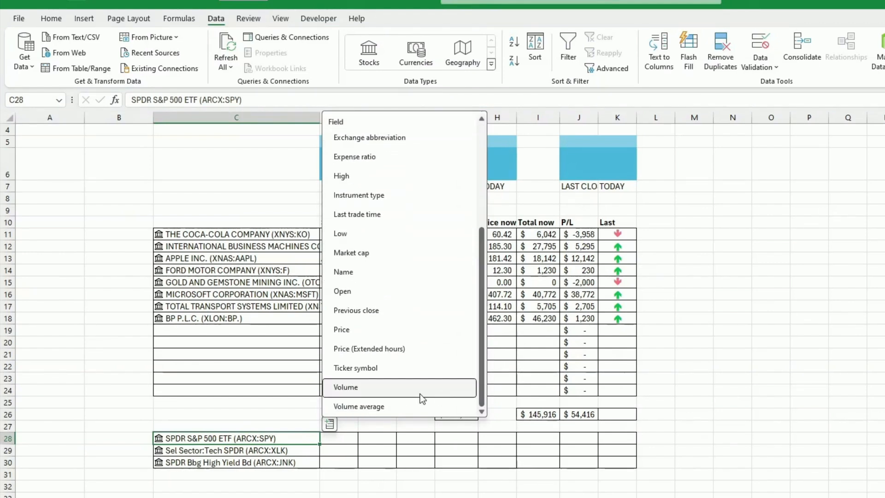
{"action": "left_click", "coordinate": [388, 369]}
{"action": "left_click", "coordinate": [353, 443]}
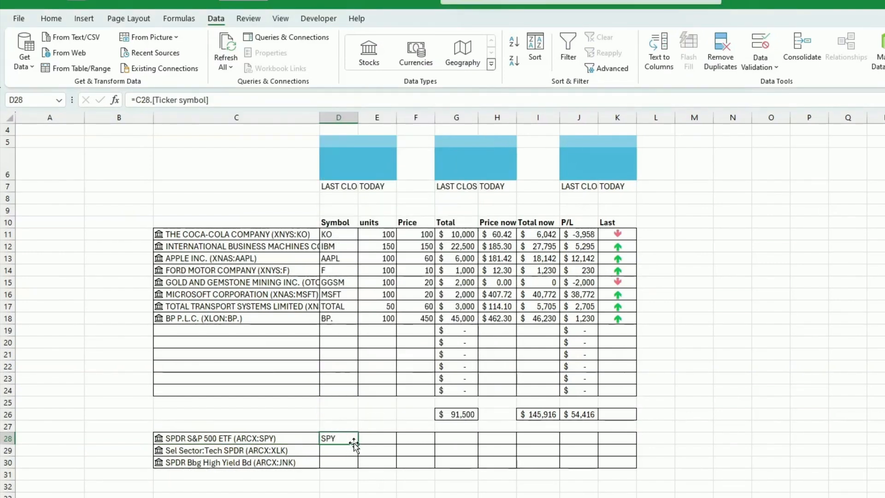
{"action": "left_click_drag", "start_coordinate": [361, 443], "coordinate": [359, 465]}
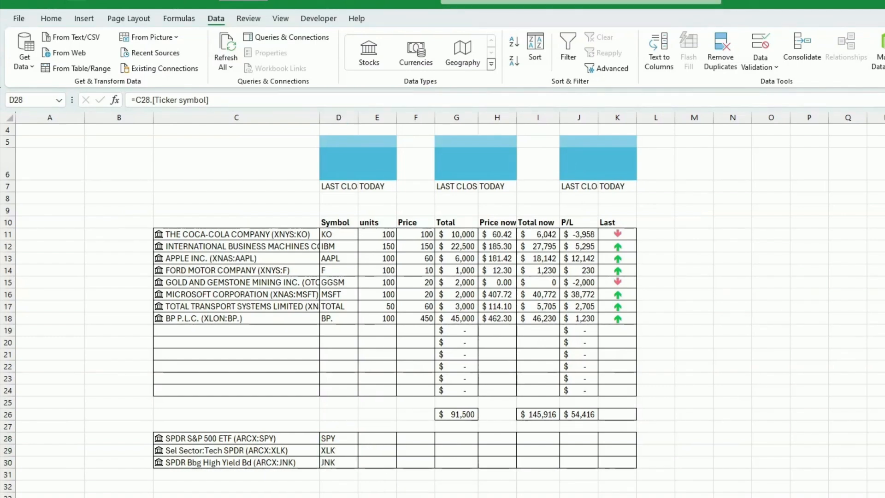
- Add the Change (%) field of the SPY stock in E28
{"action": "left_click", "coordinate": [388, 438]}
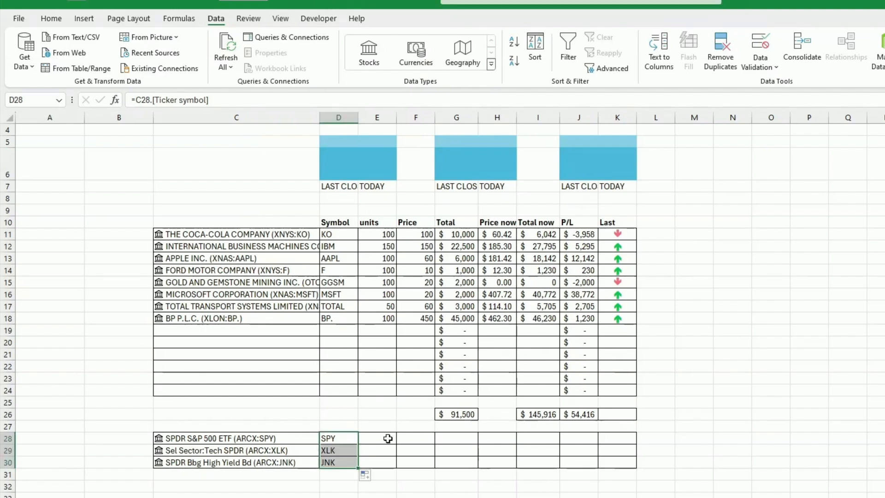
{"action": "left_click", "coordinate": [383, 437]}
{"action": "left_click", "coordinate": [300, 436]}
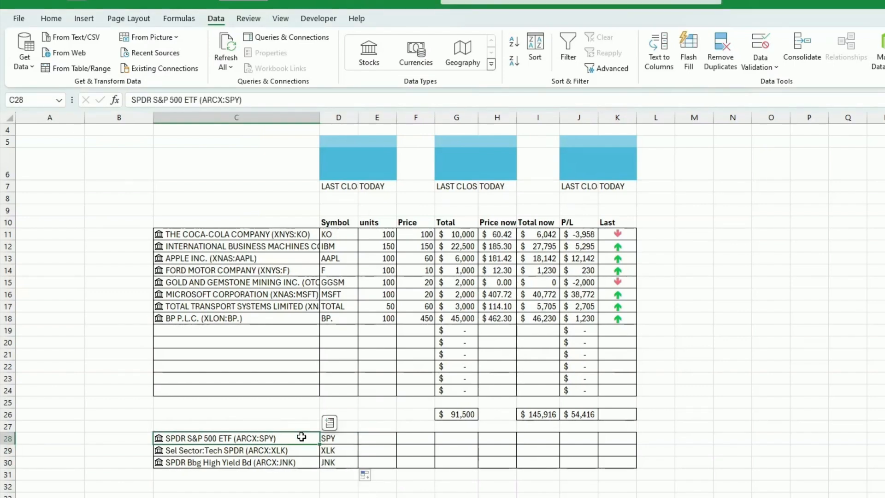
{"action": "left_click", "coordinate": [329, 423]}
{"action": "scroll", "coordinate": [397, 295], "scroll_direction": "up", "scroll_amount": 1}
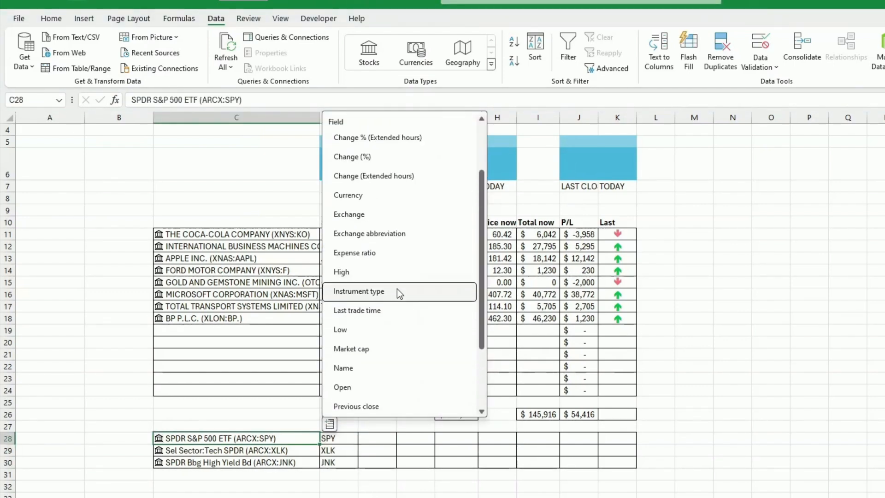
{"action": "left_click", "coordinate": [377, 156]}
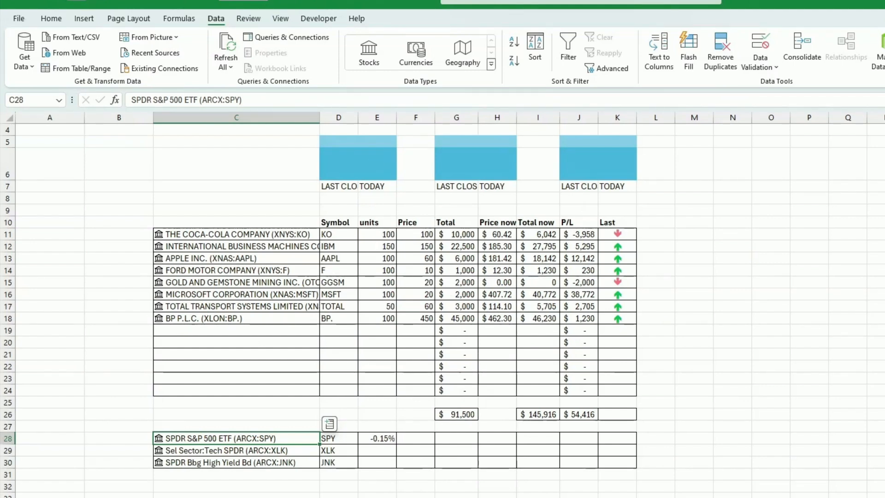
{"action": "left_click", "coordinate": [421, 496]}
- Add the Price field of the SPY stock in F28
{"action": "left_click", "coordinate": [284, 439]}
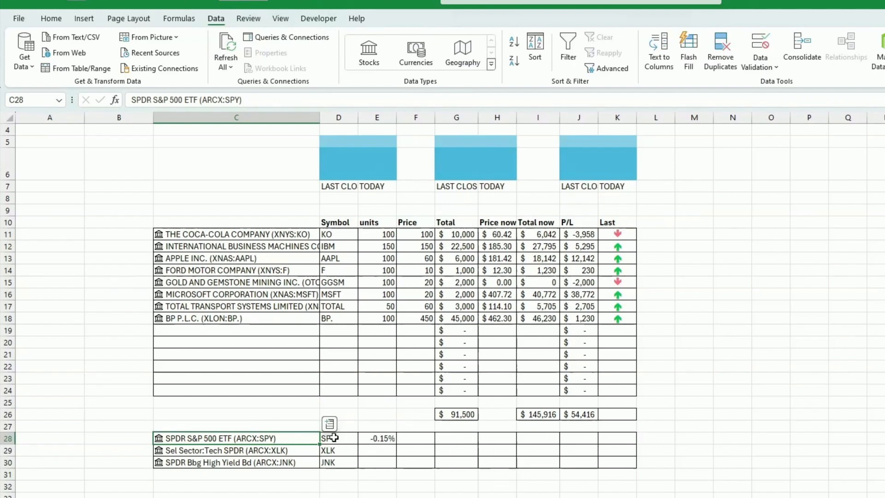
{"action": "left_click", "coordinate": [330, 425]}
{"action": "scroll", "coordinate": [368, 340], "scroll_direction": "down", "scroll_amount": 2}
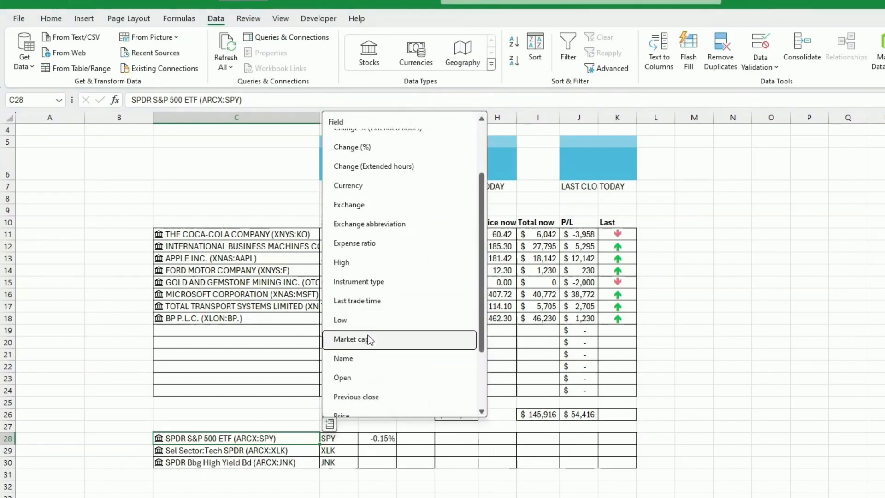
{"action": "scroll", "coordinate": [369, 340], "scroll_direction": "down", "scroll_amount": 1}
{"action": "left_click", "coordinate": [359, 357]}
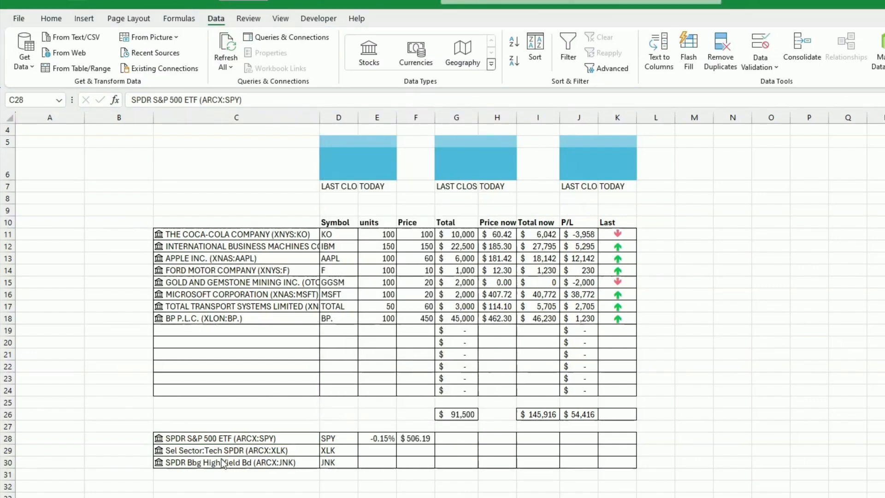
- Add the Previous close field of the SPY stock in G28
{"action": "left_click", "coordinate": [450, 438]}
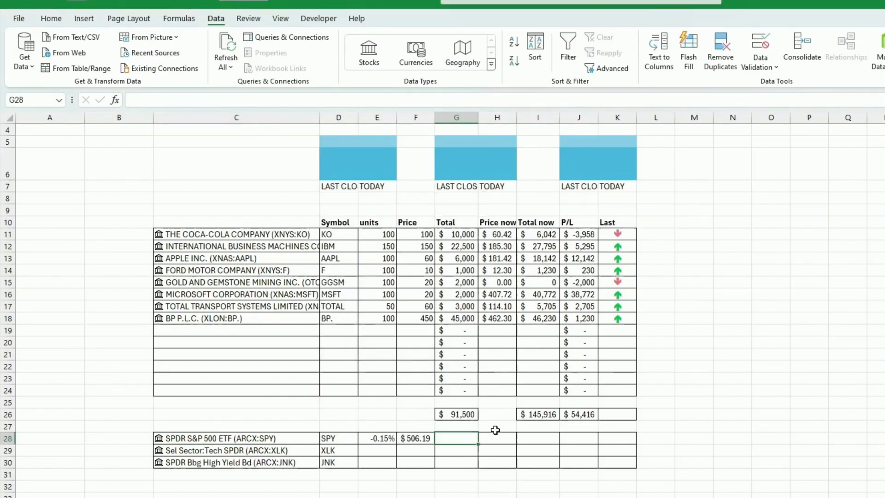
{"action": "left_click", "coordinate": [269, 442]}
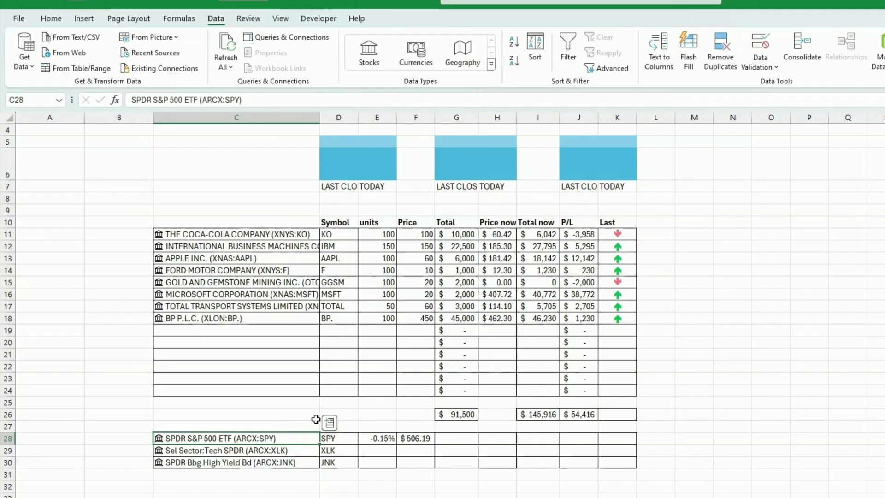
{"action": "left_click", "coordinate": [330, 423]}
{"action": "left_click", "coordinate": [375, 386]}
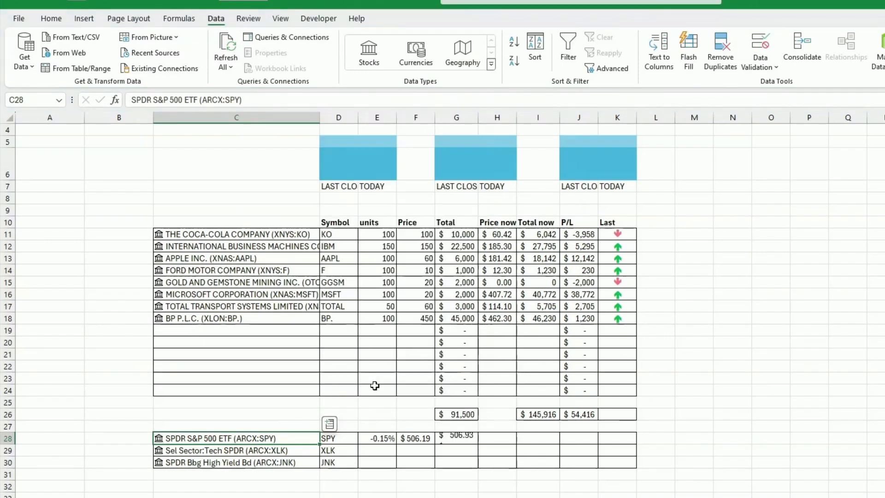
- Add the Name field of the SPY stock in H28
{"action": "left_click", "coordinate": [497, 439]}
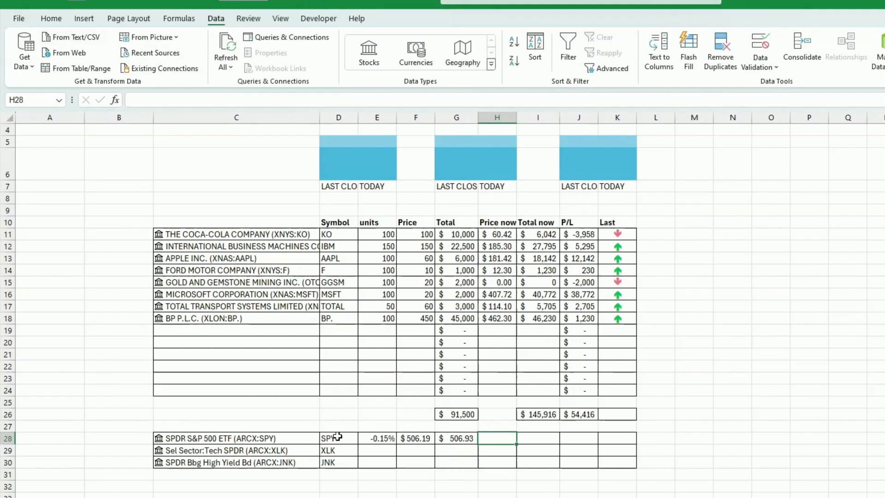
{"action": "left_click", "coordinate": [303, 441]}
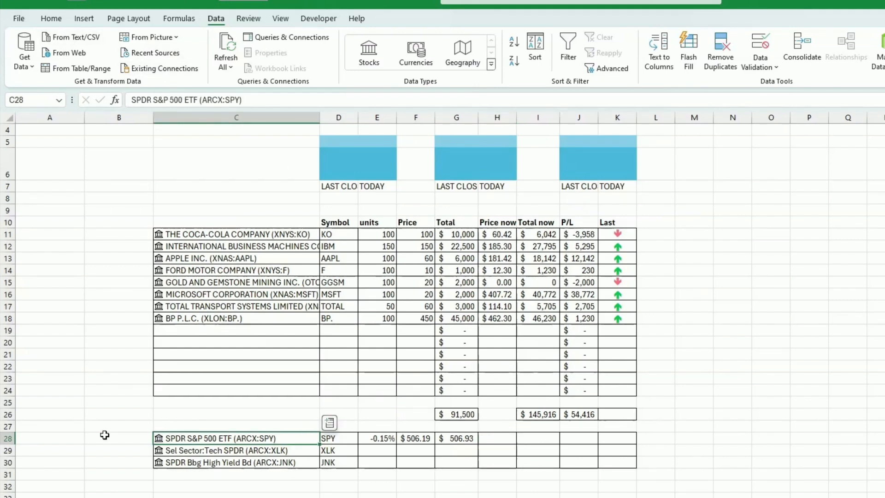
{"action": "left_click", "coordinate": [330, 423]}
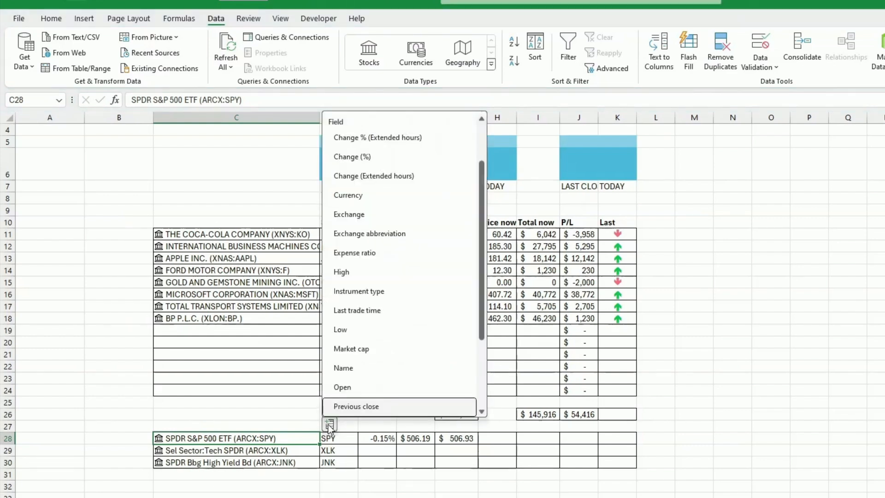
{"action": "left_click", "coordinate": [369, 368]}
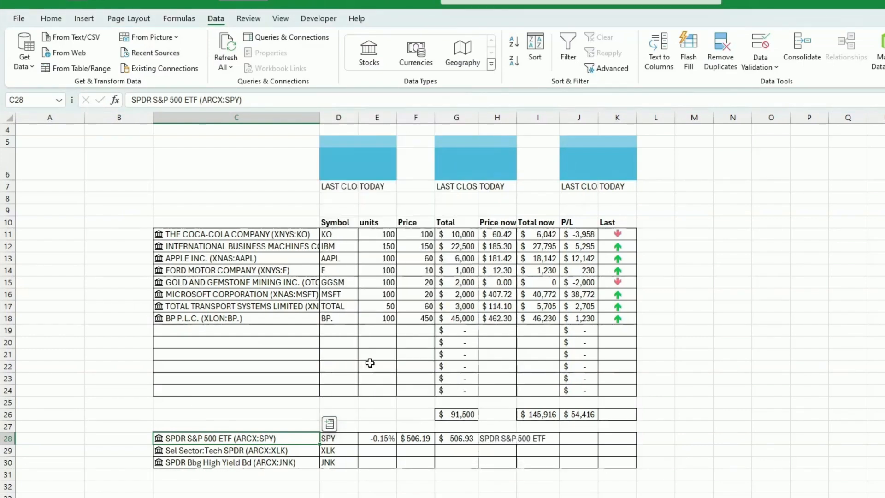
- Merge and center the fund name across H28:K28
{"action": "left_click", "coordinate": [496, 438]}
{"action": "left_click_drag", "start_coordinate": [496, 438], "coordinate": [633, 439]}
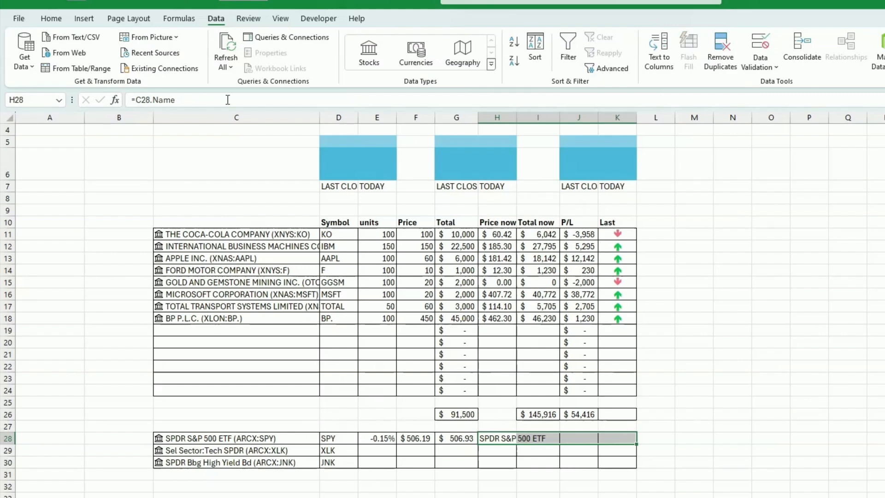
{"action": "left_click", "coordinate": [51, 21]}
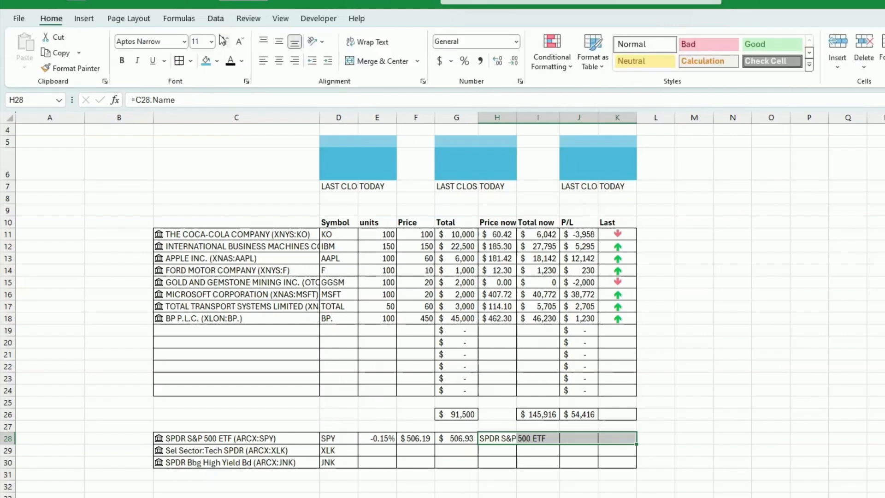
{"action": "left_click", "coordinate": [395, 62]}
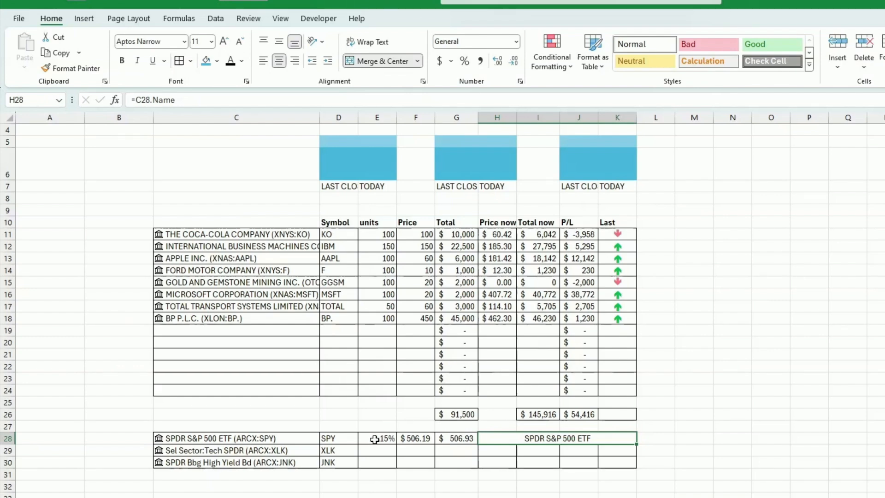
- Fill the stock fields in E28:K28 down to row 30 and left-align the fund names in H28:K30
{"action": "left_click_drag", "start_coordinate": [384, 436], "coordinate": [627, 441]}
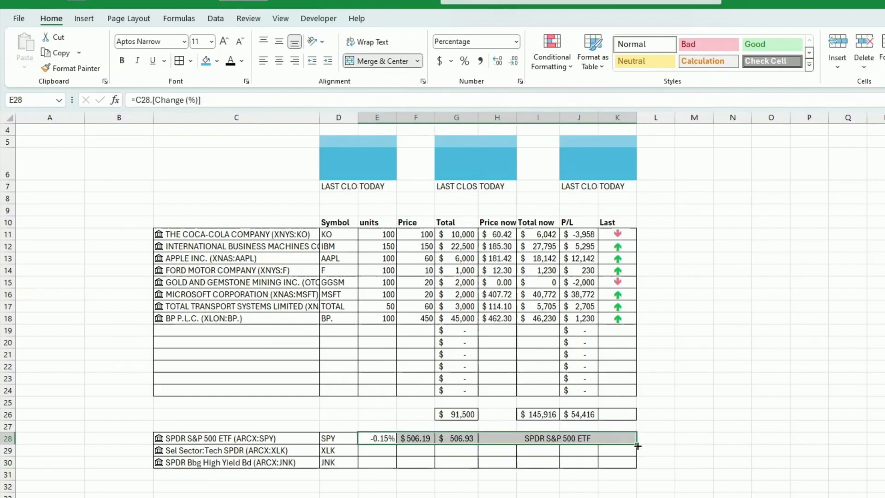
{"action": "left_click_drag", "start_coordinate": [638, 446], "coordinate": [637, 468]}
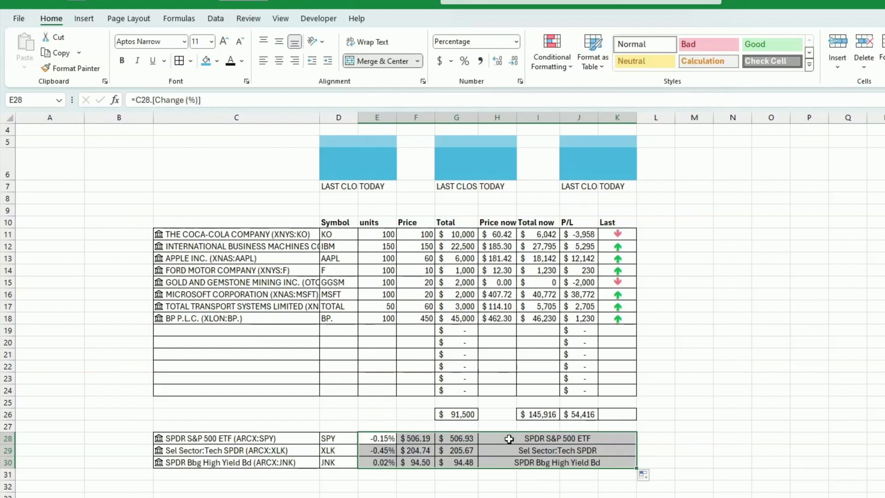
{"action": "left_click_drag", "start_coordinate": [509, 438], "coordinate": [512, 463]}
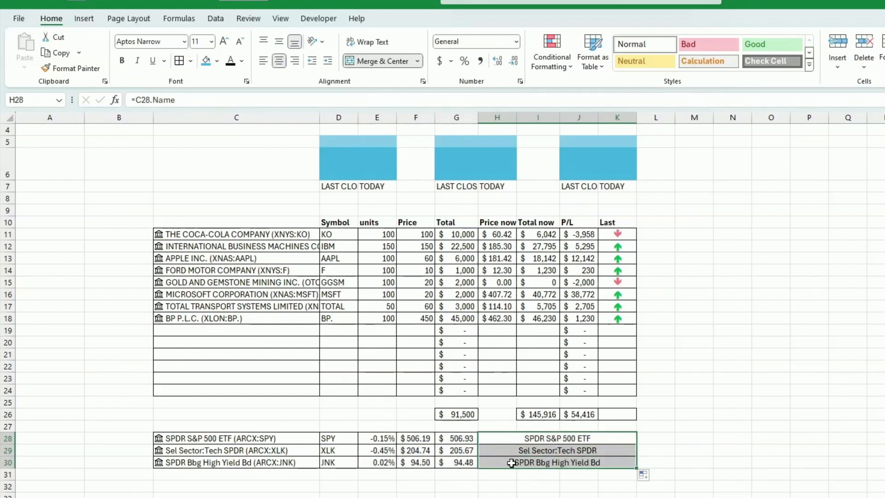
{"action": "left_click", "coordinate": [263, 60]}
{"action": "left_click", "coordinate": [759, 401]}
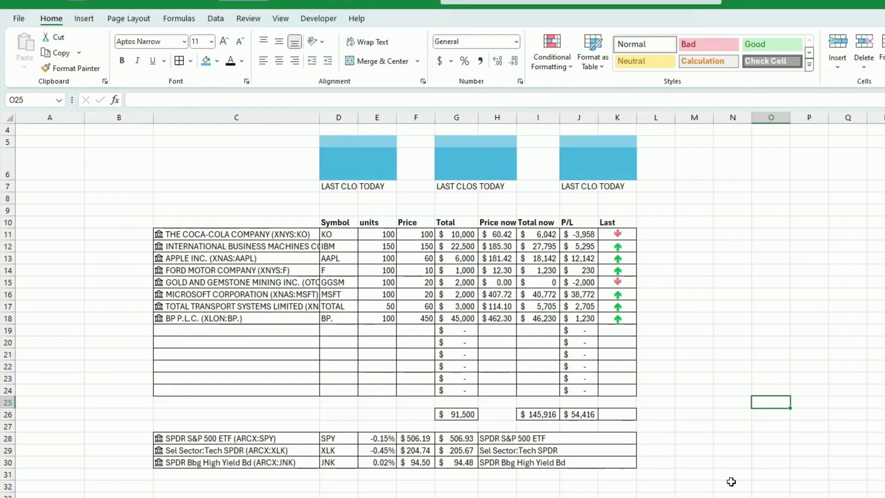
{"action": "left_click", "coordinate": [717, 476]}
{"action": "scroll", "coordinate": [698, 481], "scroll_direction": "up", "scroll_amount": 1}
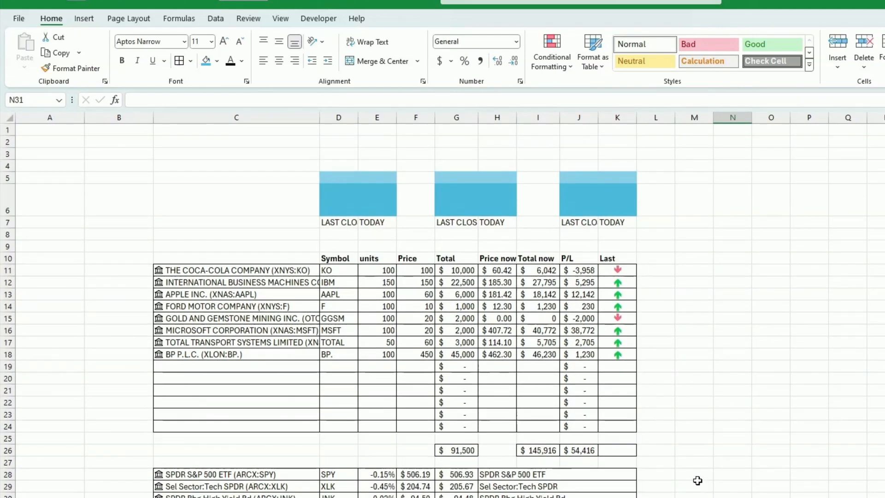
{"action": "left_click", "coordinate": [733, 425]}
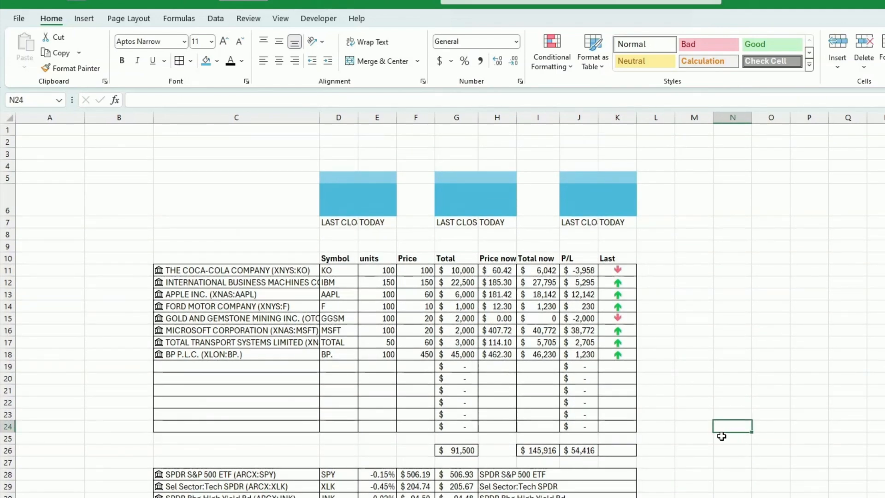
{"action": "left_click", "coordinate": [690, 459]}
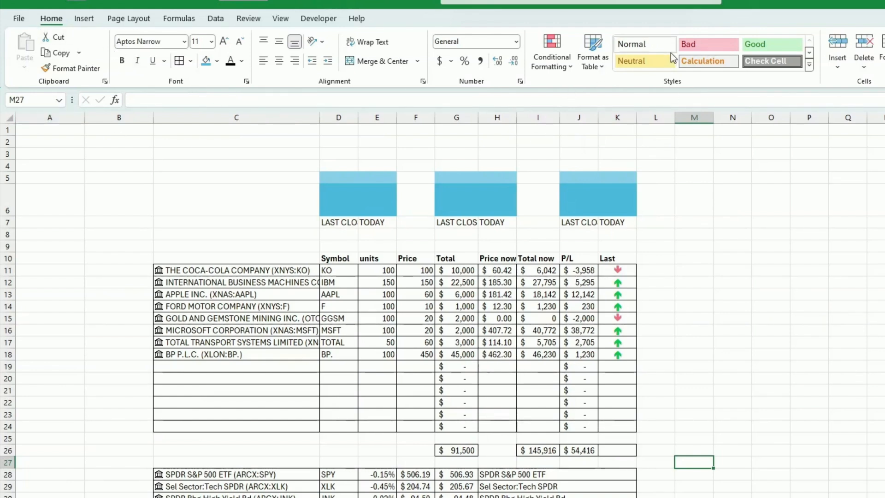
- Modify the Normal cell style's font to Bahnschrift Condensed with a white font color
{"action": "right_click", "coordinate": [645, 48]}
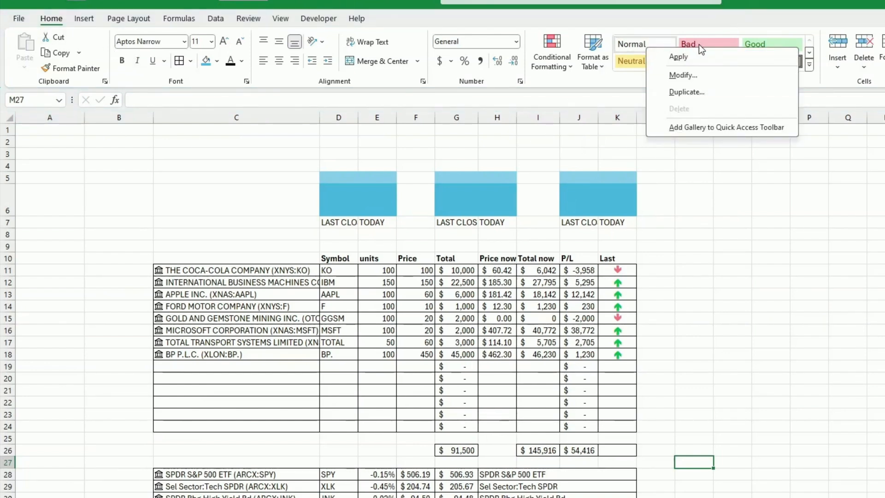
{"action": "left_click", "coordinate": [602, 76]}
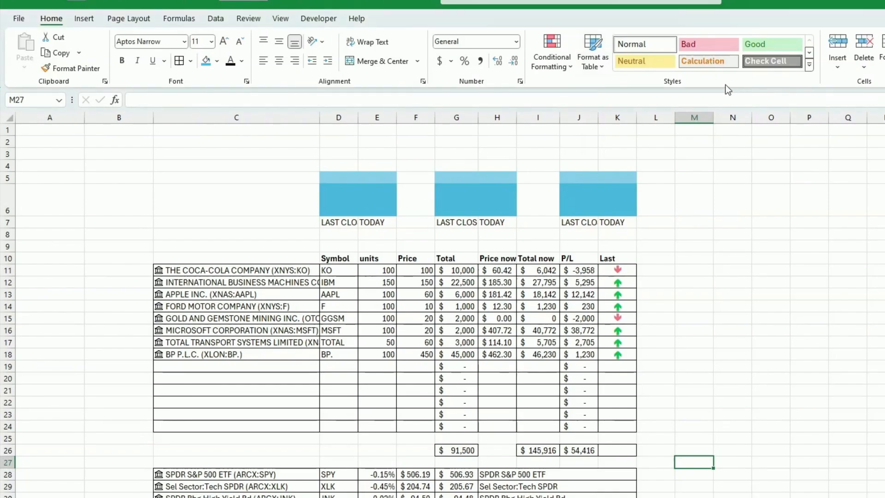
{"action": "right_click", "coordinate": [635, 44]}
{"action": "left_click", "coordinate": [702, 67]}
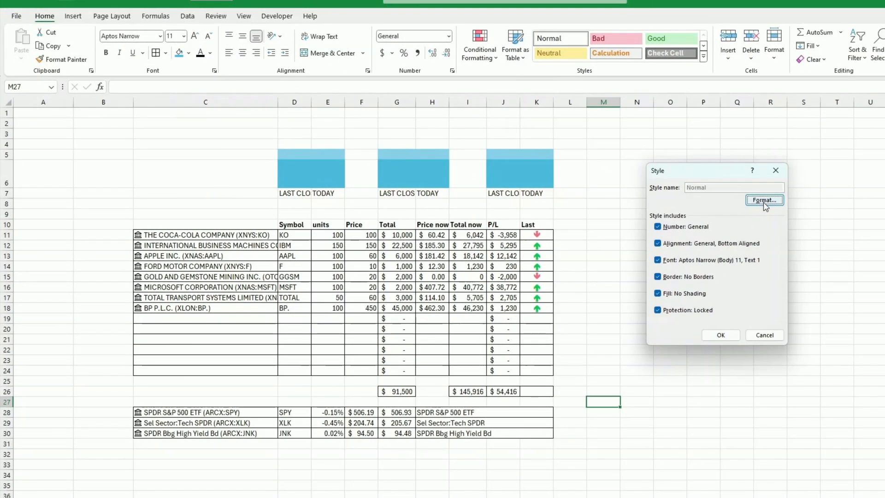
{"action": "left_click", "coordinate": [764, 200]}
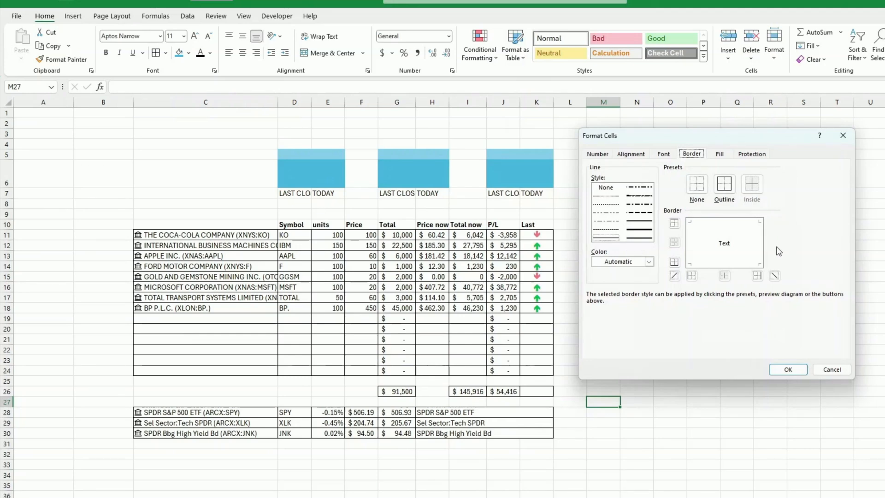
{"action": "left_click", "coordinate": [665, 154]}
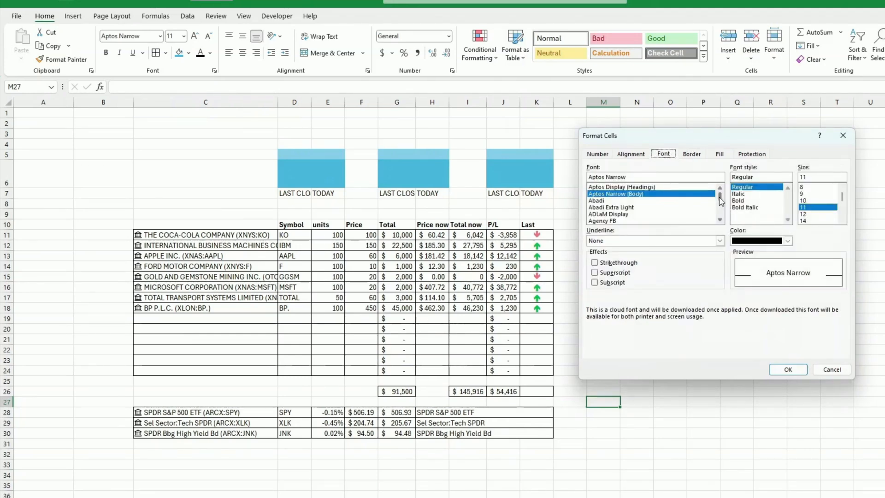
{"action": "left_click_drag", "start_coordinate": [721, 201], "coordinate": [722, 194]}
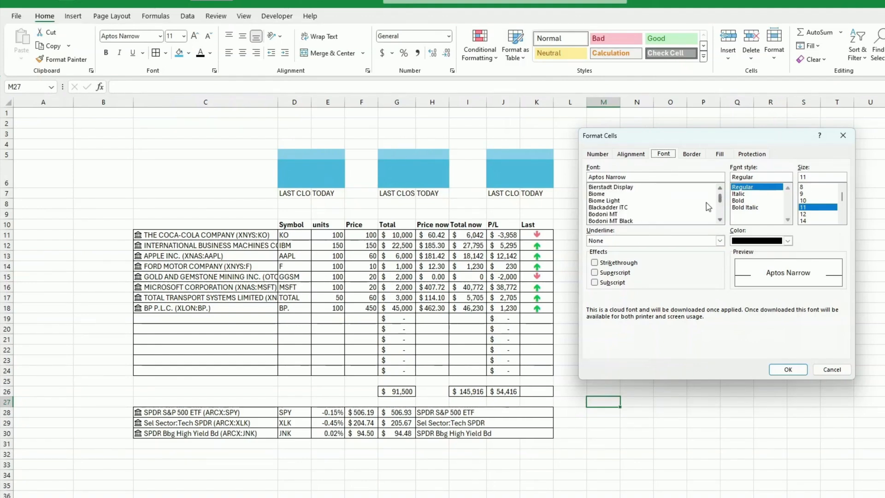
{"action": "left_click", "coordinate": [608, 200]}
{"action": "scroll", "coordinate": [609, 201], "scroll_direction": "up", "scroll_amount": 4}
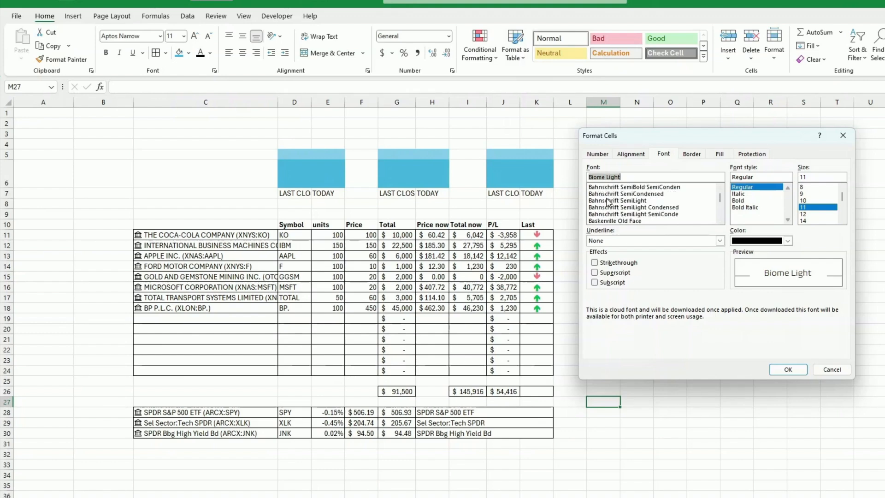
{"action": "scroll", "coordinate": [636, 202], "scroll_direction": "up", "scroll_amount": 1}
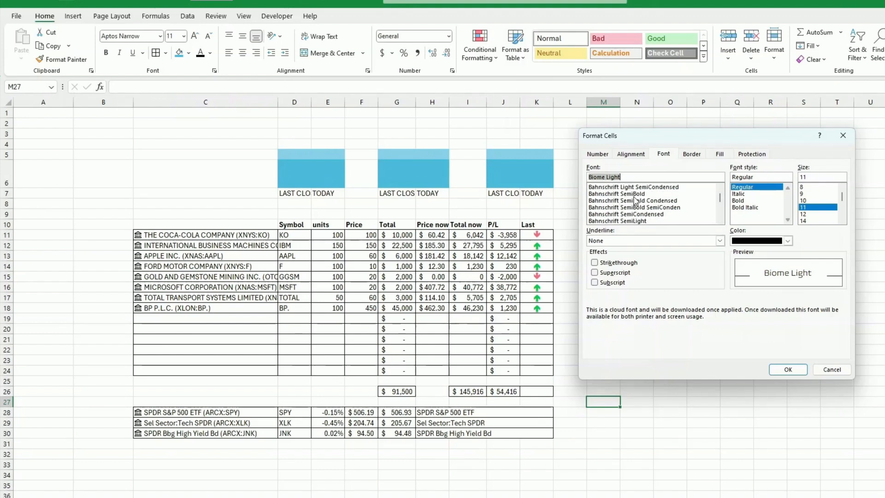
{"action": "scroll", "coordinate": [636, 201], "scroll_direction": "up", "scroll_amount": 1}
{"action": "left_click", "coordinate": [643, 188]}
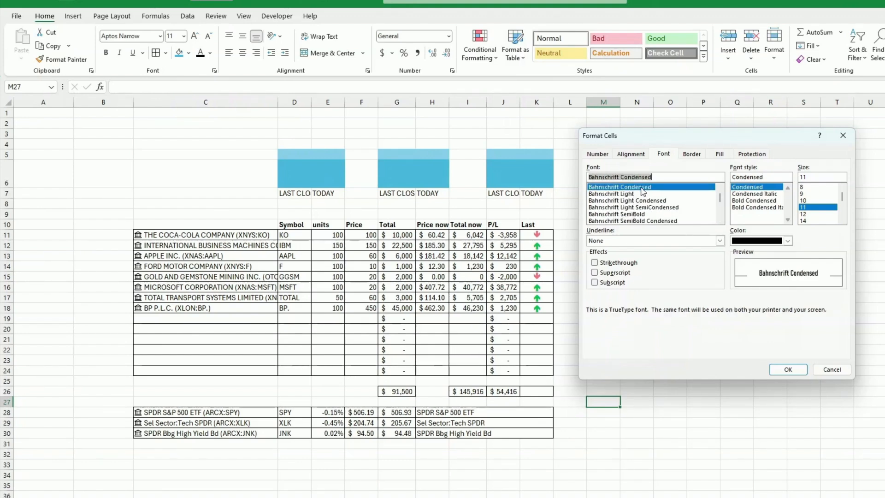
{"action": "left_click", "coordinate": [788, 240]}
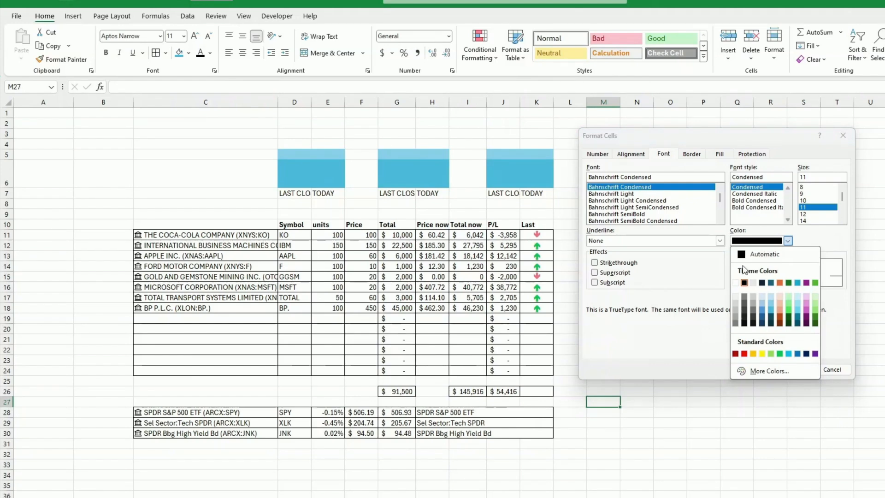
{"action": "left_click", "coordinate": [735, 284]}
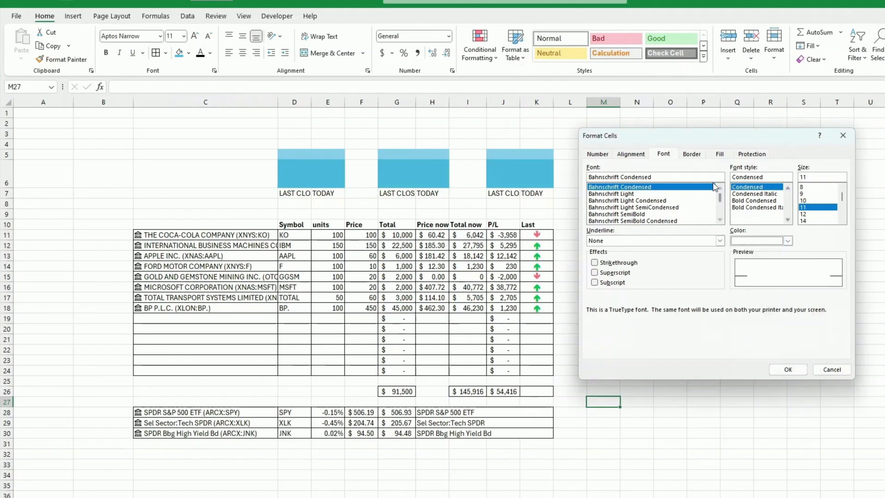
- Give the Normal cell style a dark blue background fill and apply the modified style
{"action": "left_click", "coordinate": [722, 155]}
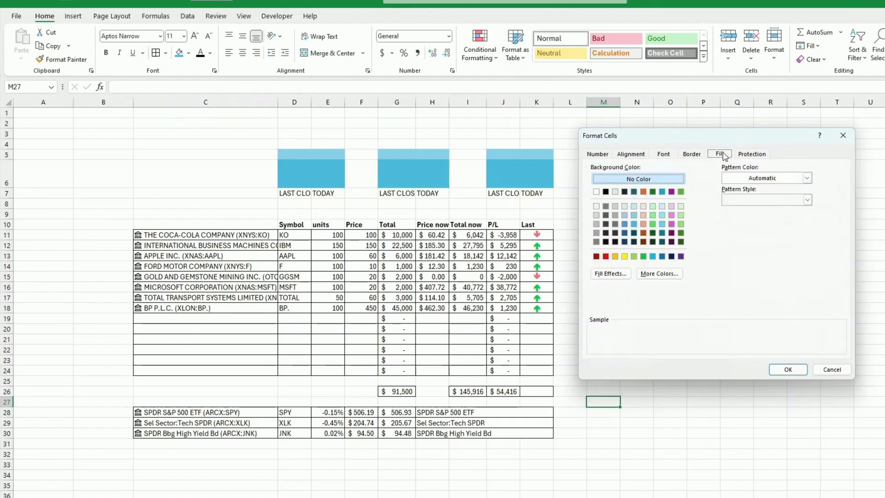
{"action": "left_click", "coordinate": [625, 242]}
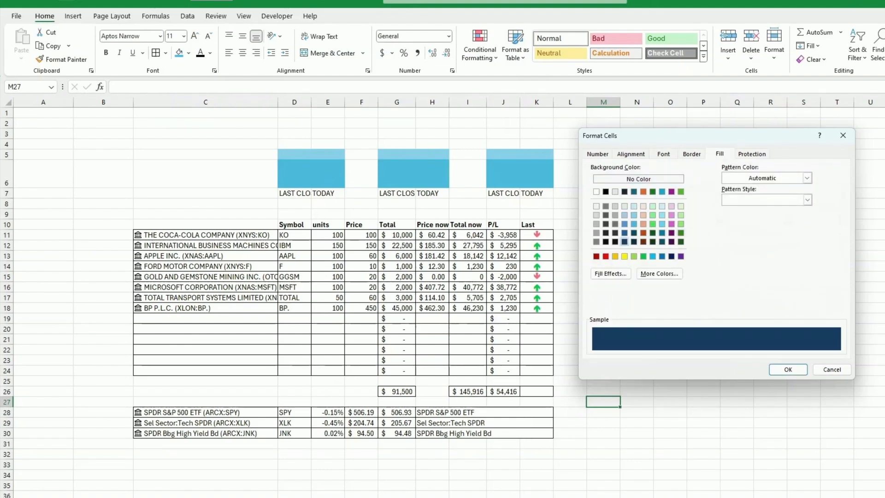
{"action": "left_click", "coordinate": [787, 371]}
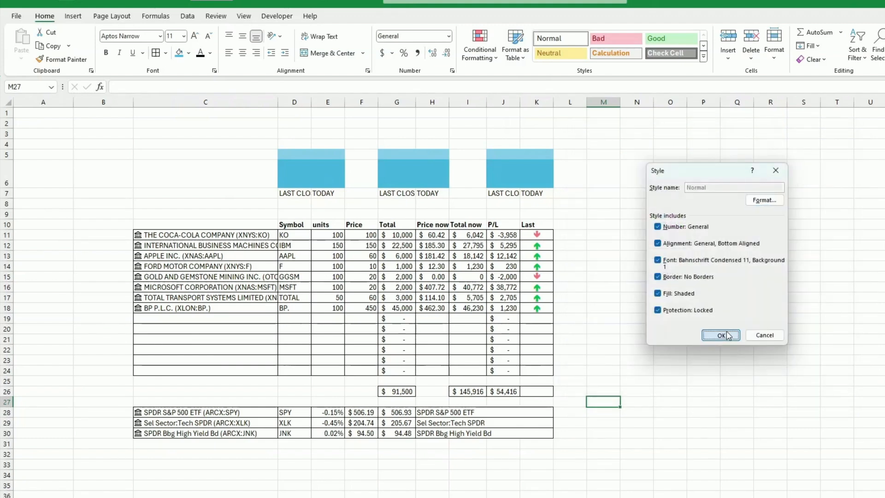
{"action": "left_click", "coordinate": [709, 335]}
{"action": "left_click", "coordinate": [188, 53]}
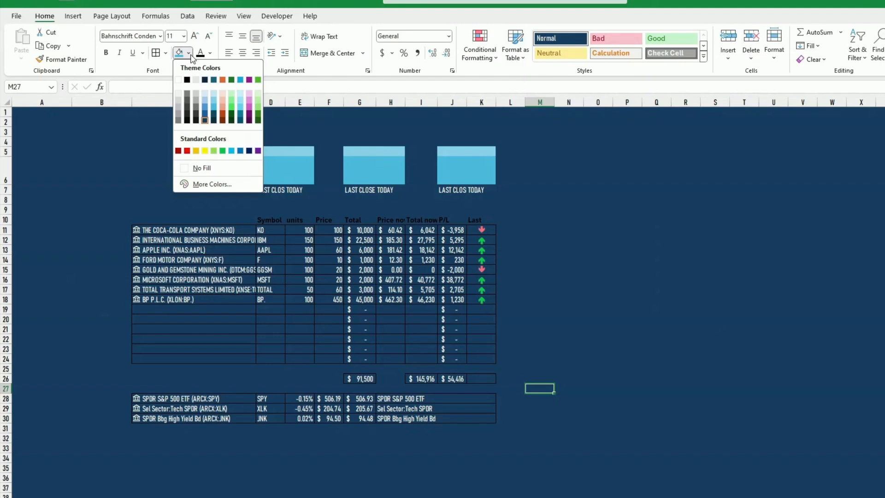
{"action": "left_click", "coordinate": [318, 275]}
{"action": "left_click", "coordinate": [593, 288]}
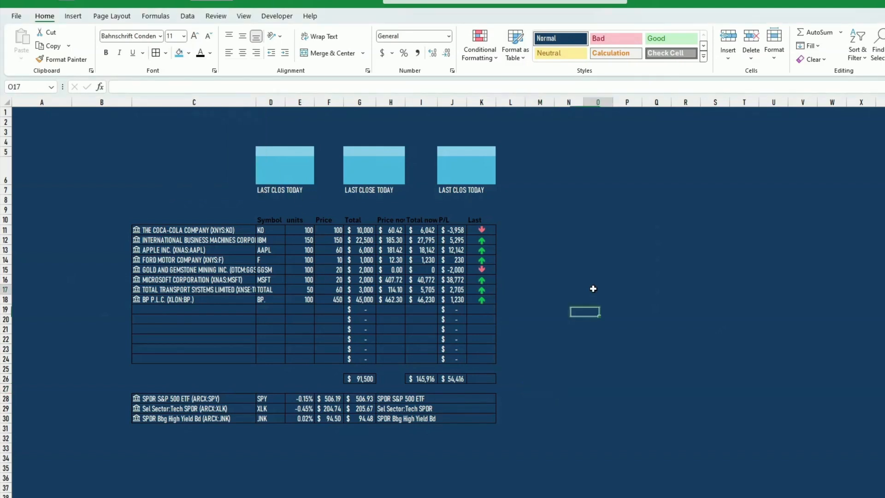
{"action": "right_click", "coordinate": [567, 43]}
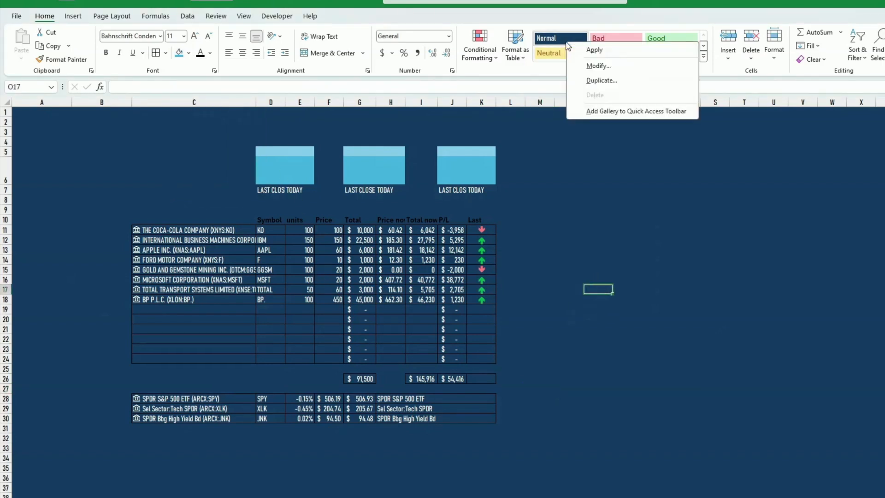
{"action": "left_click", "coordinate": [584, 66]}
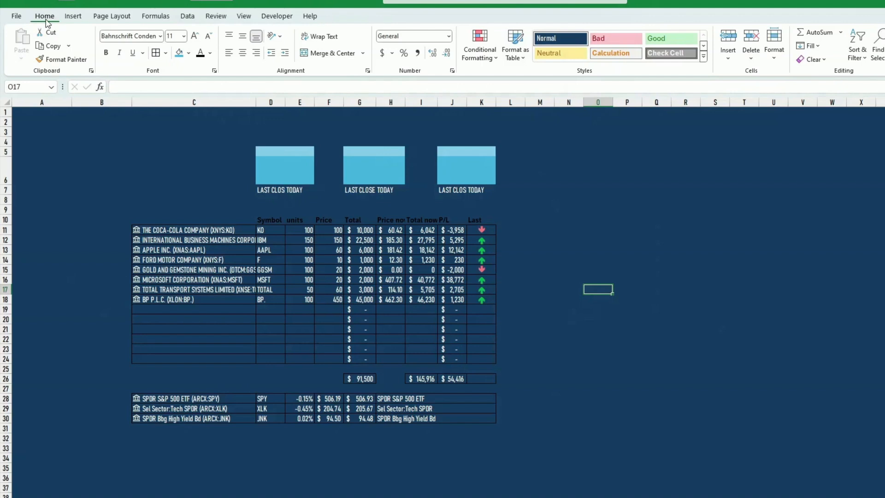
- Change the workbook's theme colors to Office 2013 - 2022
{"action": "left_click", "coordinate": [112, 16]}
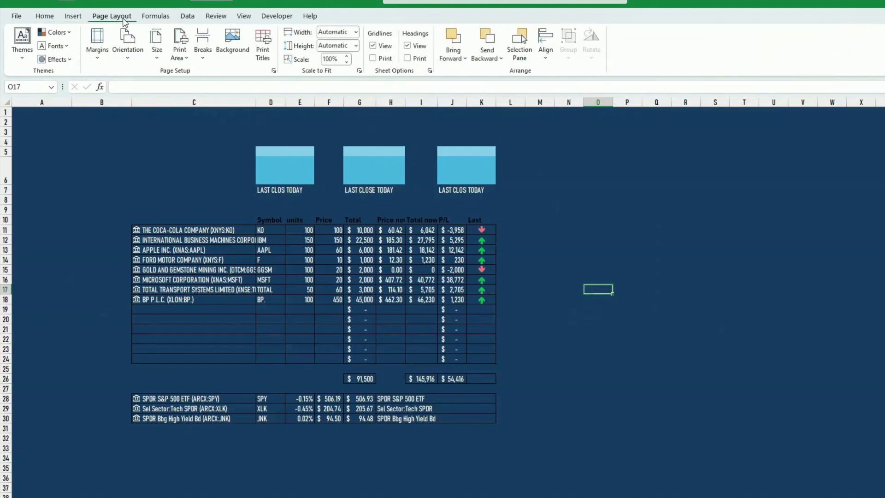
{"action": "left_click", "coordinate": [56, 33]}
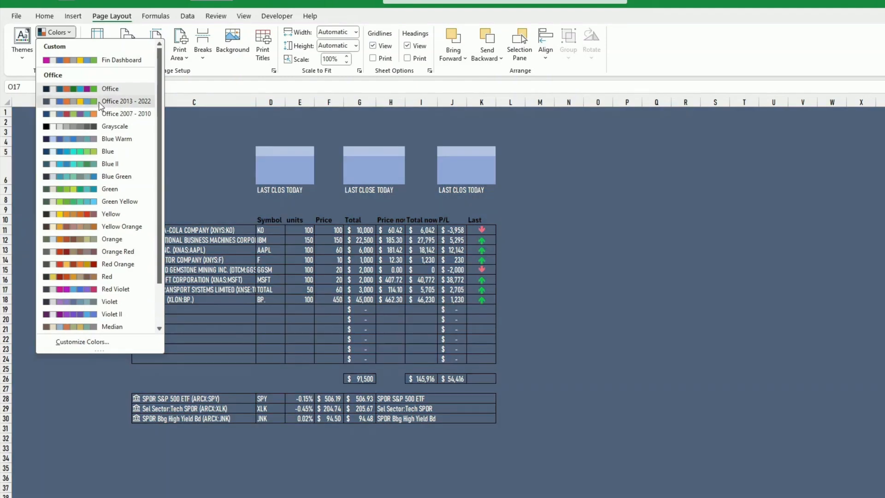
{"action": "left_click", "coordinate": [102, 113]}
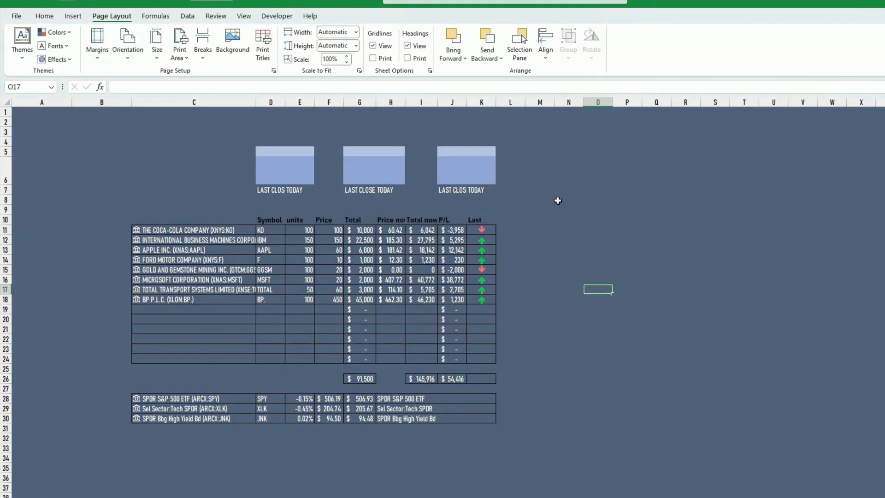
- Modify the Normal cell style's background fill to the darkest shade of the theme's blue accent color
{"action": "left_click", "coordinate": [45, 18]}
{"action": "right_click", "coordinate": [552, 40]}
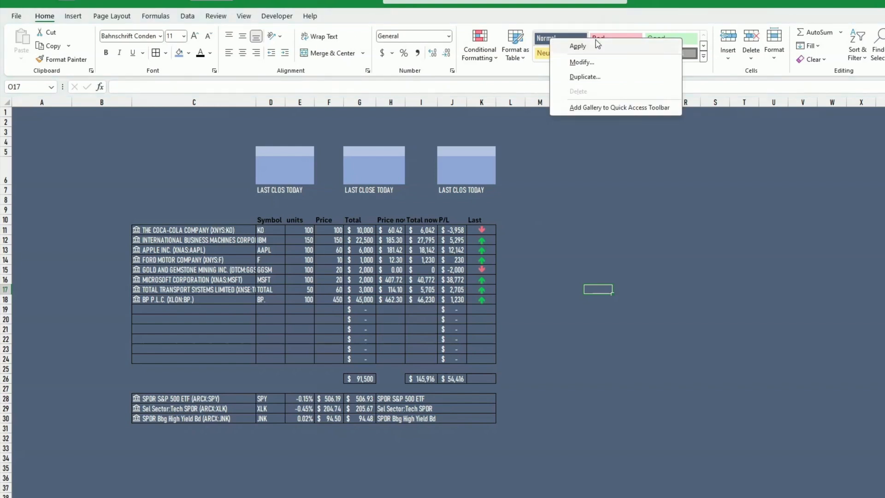
{"action": "left_click", "coordinate": [599, 62]}
{"action": "left_click", "coordinate": [768, 200]}
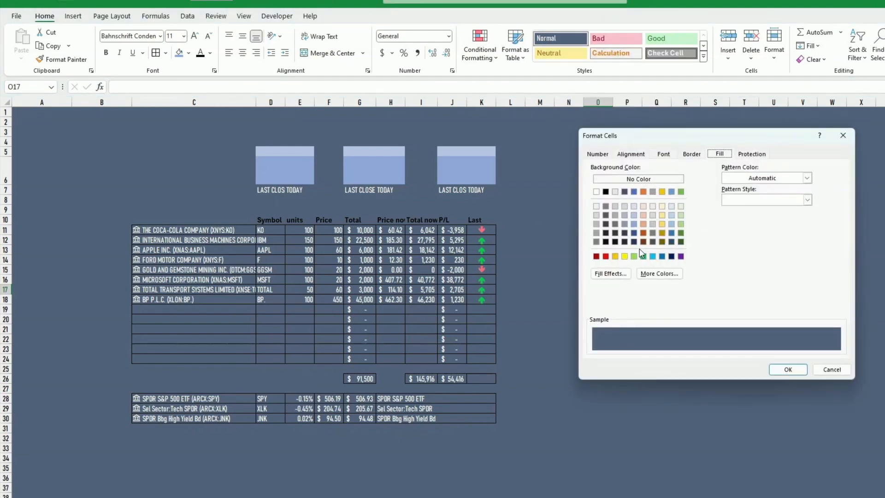
{"action": "left_click", "coordinate": [634, 242]}
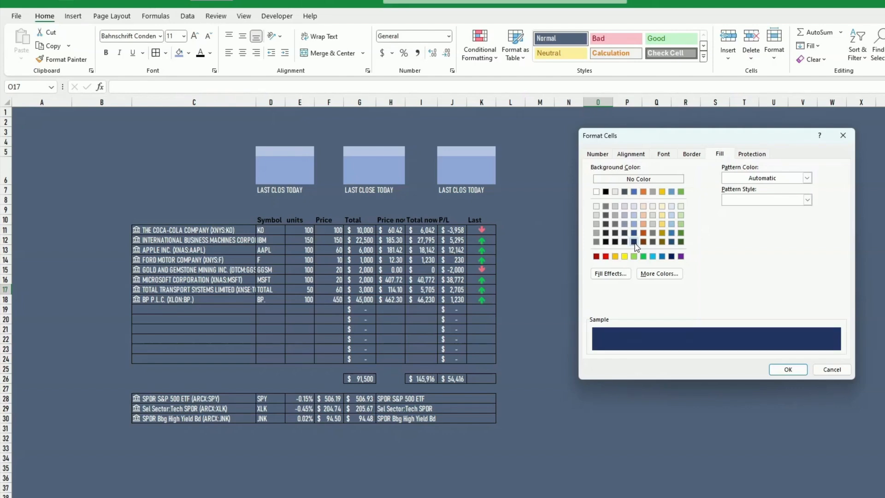
{"action": "left_click", "coordinate": [775, 374]}
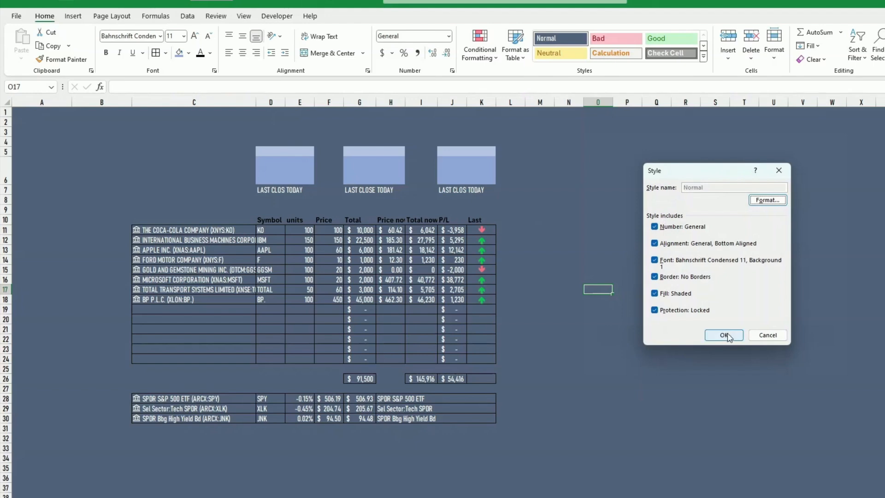
{"action": "left_click", "coordinate": [722, 334]}
{"action": "left_click", "coordinate": [736, 342]}
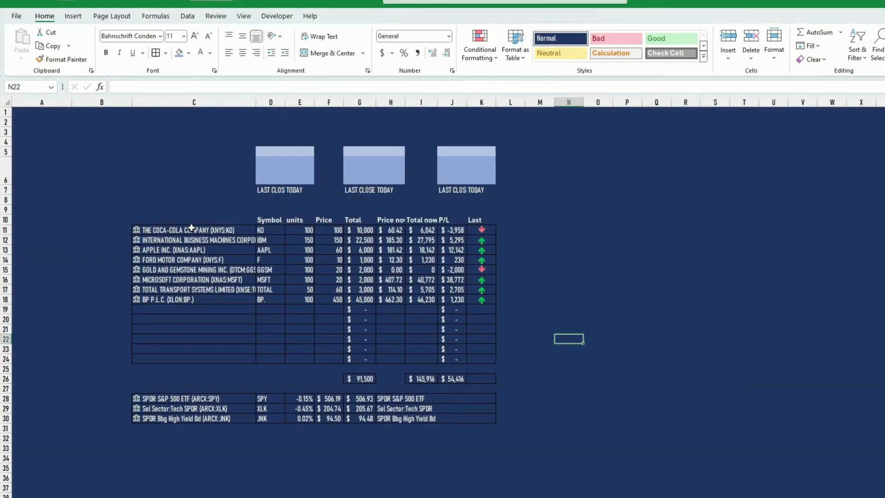
- Apply white outline and inside borders to the stock table cells C11:K24
{"action": "left_click_drag", "start_coordinate": [191, 229], "coordinate": [479, 356]}
{"action": "right_click", "coordinate": [353, 306]}
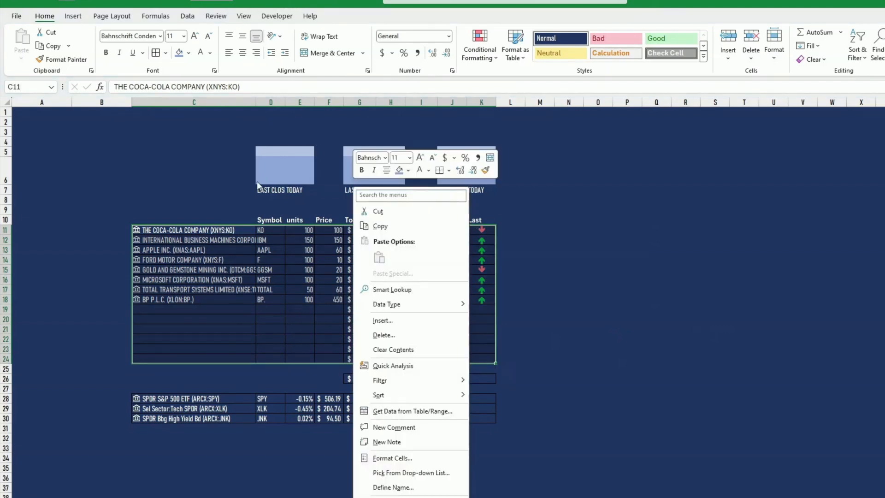
{"action": "left_click", "coordinate": [164, 53]}
{"action": "left_click", "coordinate": [165, 53]}
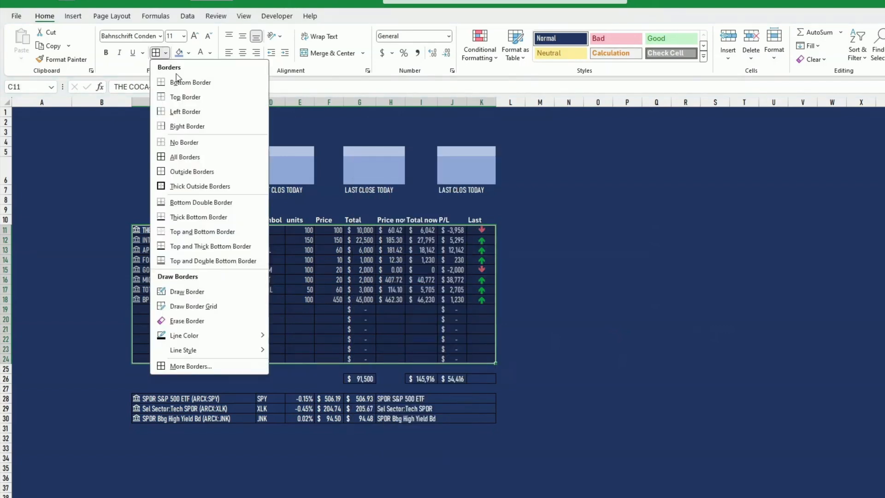
{"action": "left_click", "coordinate": [212, 366]}
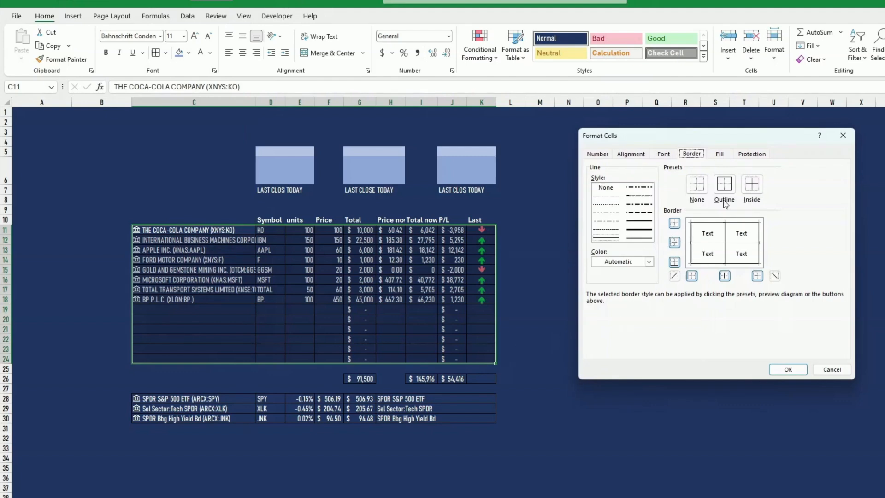
{"action": "left_click", "coordinate": [628, 263]}
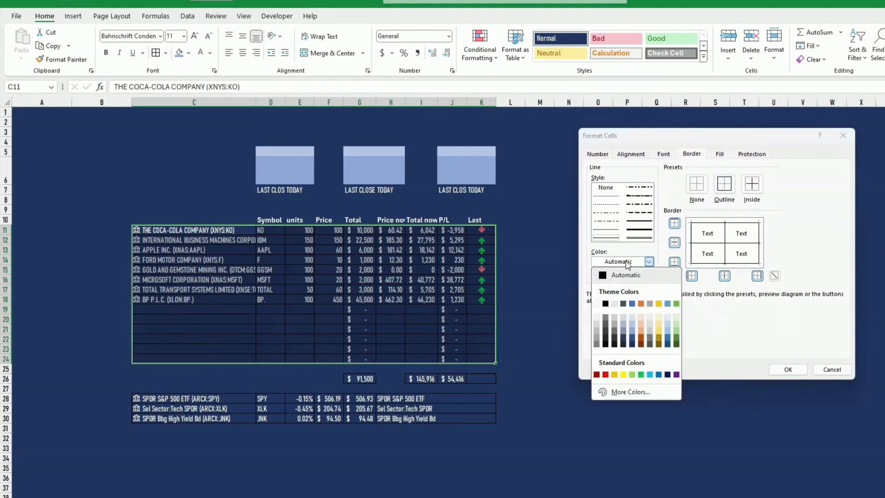
{"action": "left_click", "coordinate": [597, 303]}
{"action": "left_click", "coordinate": [724, 184]}
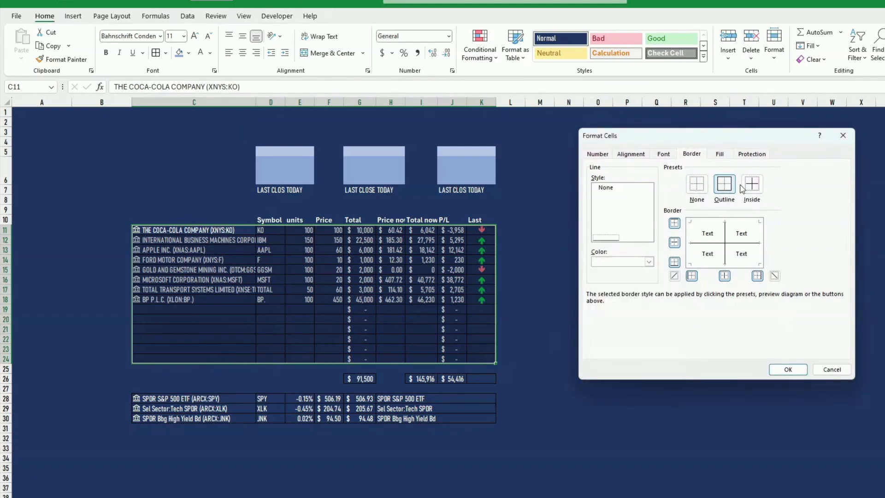
{"action": "left_click", "coordinate": [754, 187]}
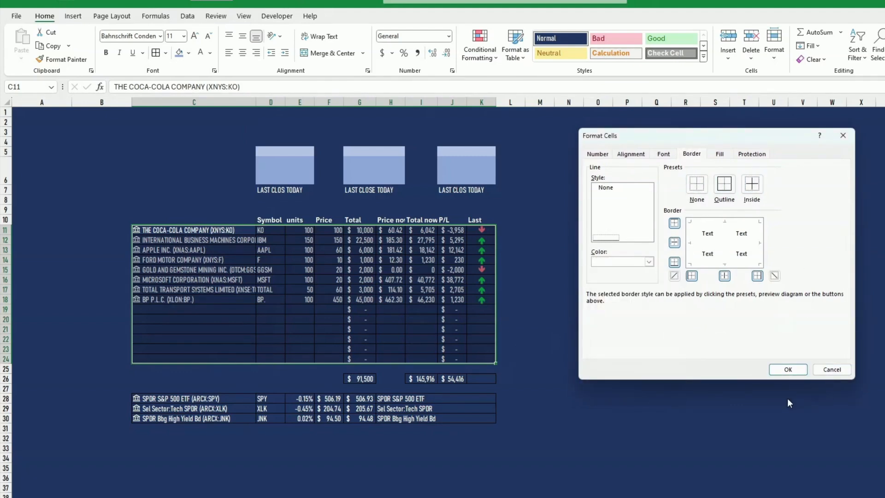
{"action": "left_click", "coordinate": [778, 365]}
- Repeat the white outline and inside borders on C28:K30, the totals in G26 and I26:K26, and the header row C10:K10
{"action": "left_click_drag", "start_coordinate": [176, 398], "coordinate": [449, 415]}
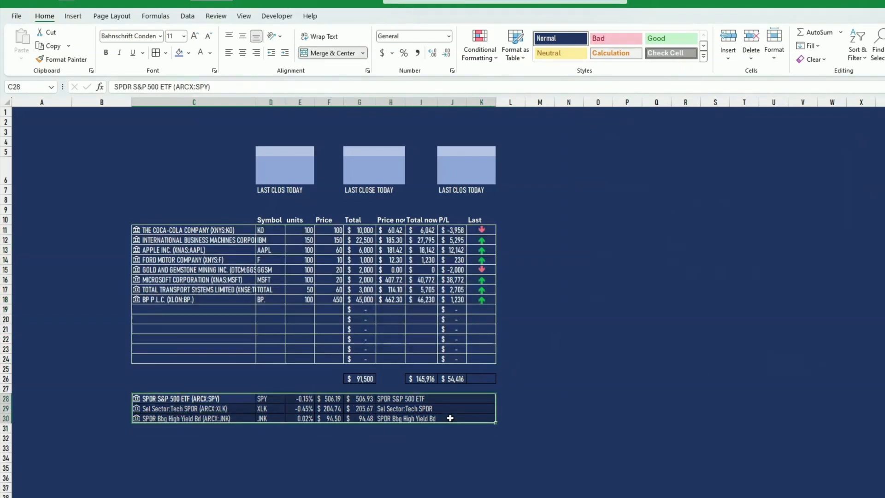
{"action": "left_click", "coordinate": [369, 379]}
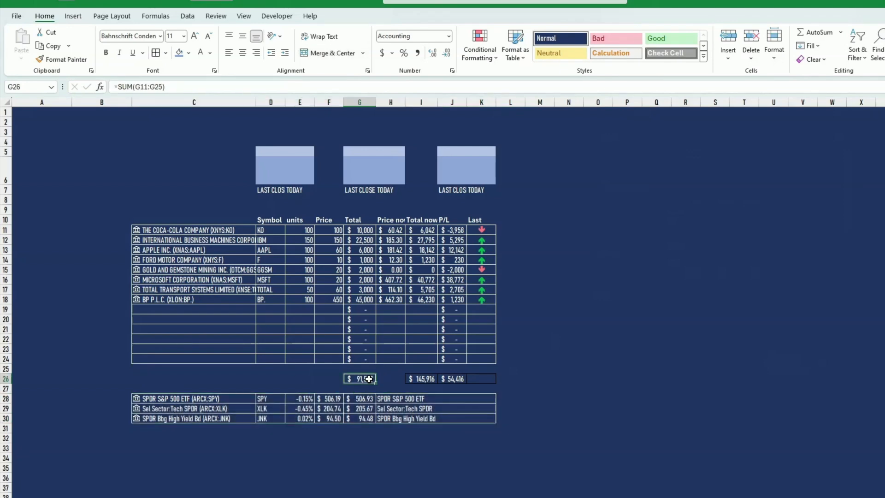
{"action": "left_click_drag", "start_coordinate": [413, 383], "coordinate": [474, 380]}
{"action": "left_click_drag", "start_coordinate": [483, 222], "coordinate": [215, 220]}
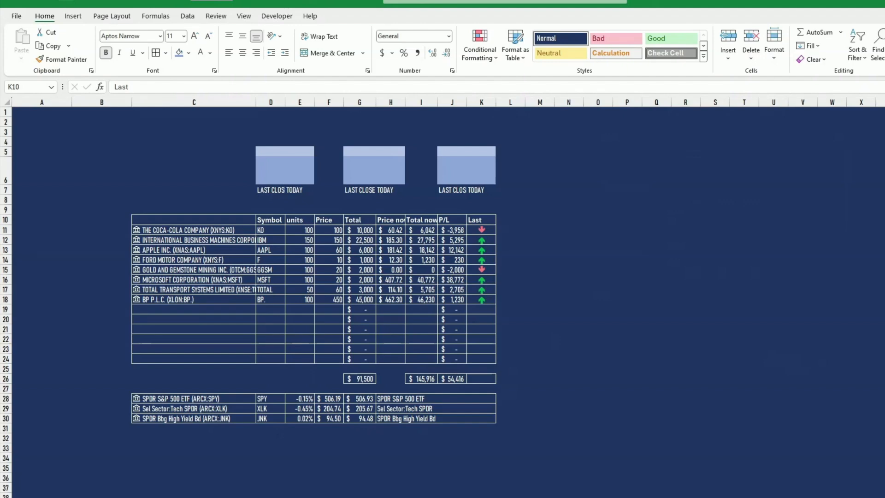
- Fill the stock table's header row C10:K10 with the standard Blue color
{"action": "left_click", "coordinate": [323, 310]}
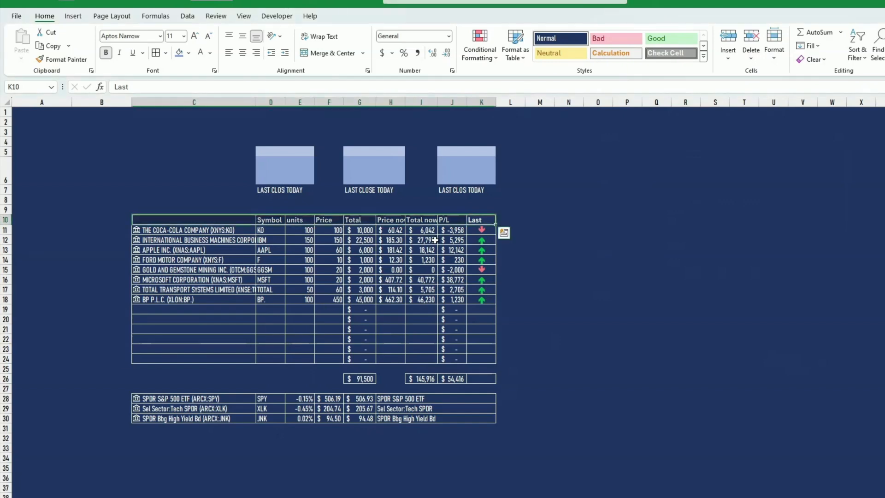
{"action": "left_click", "coordinate": [188, 53]}
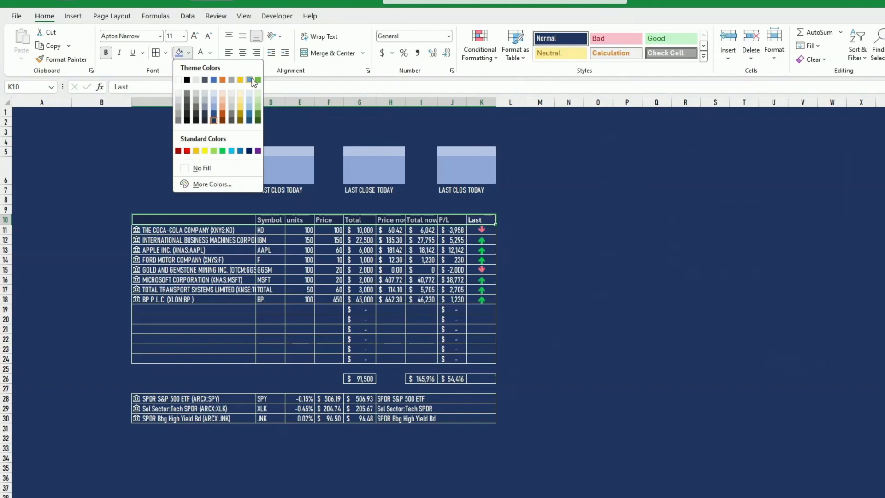
{"action": "left_click", "coordinate": [242, 152]}
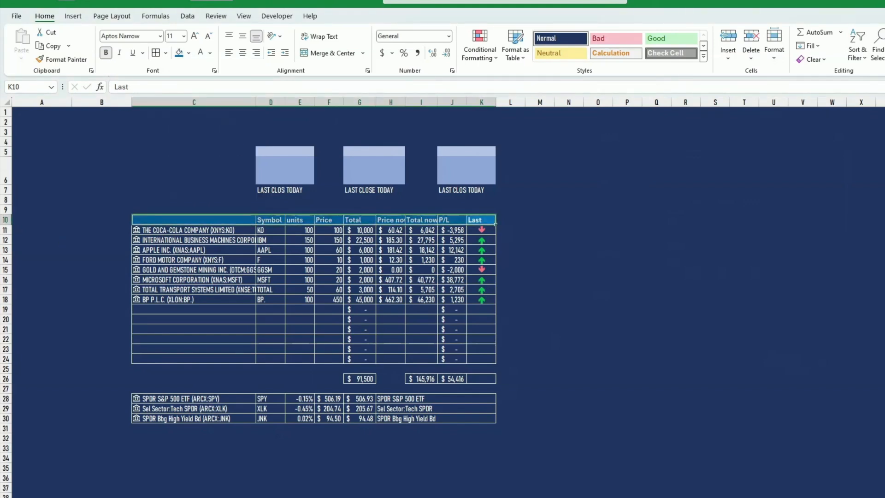
- Set the font of the whole dashboard range B3:P37 to Bahnschrift Condensed
{"action": "left_click_drag", "start_coordinate": [270, 220], "coordinate": [482, 220]}
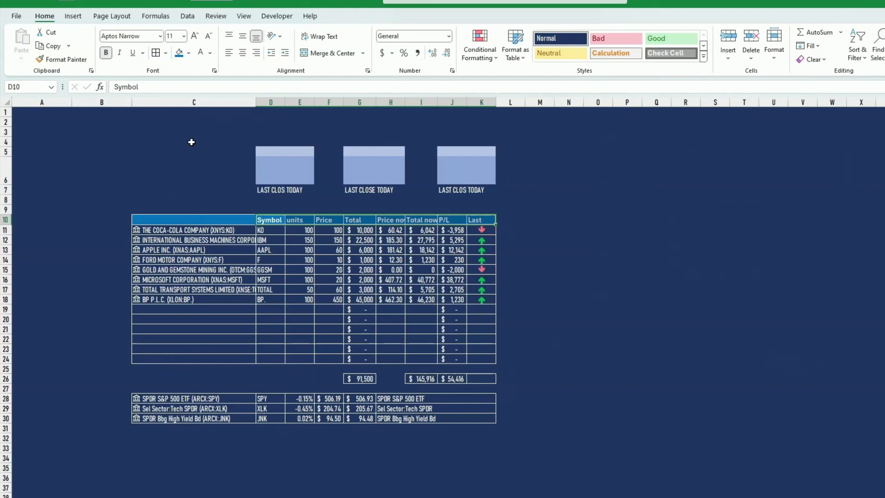
{"action": "left_click_drag", "start_coordinate": [74, 132], "coordinate": [618, 486]}
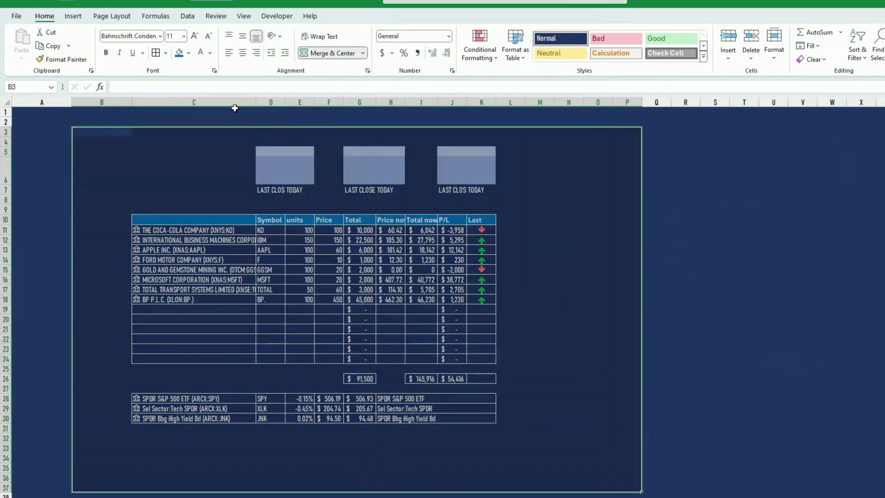
{"action": "left_click", "coordinate": [148, 32]}
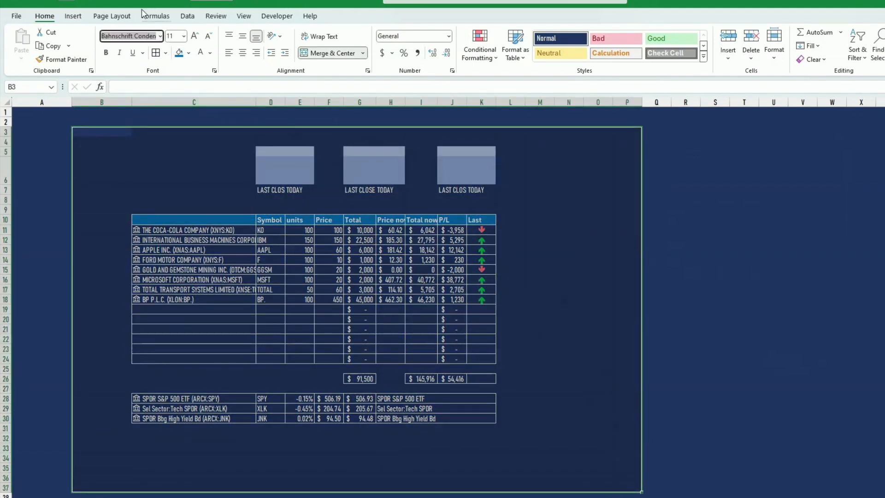
{"action": "key", "text": "Return"}
{"action": "left_click", "coordinate": [203, 256]}
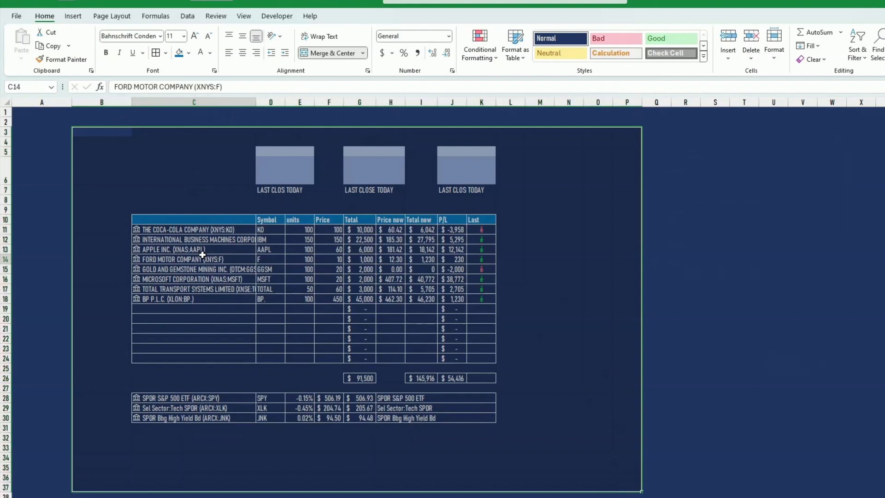
{"action": "left_click", "coordinate": [280, 240]}
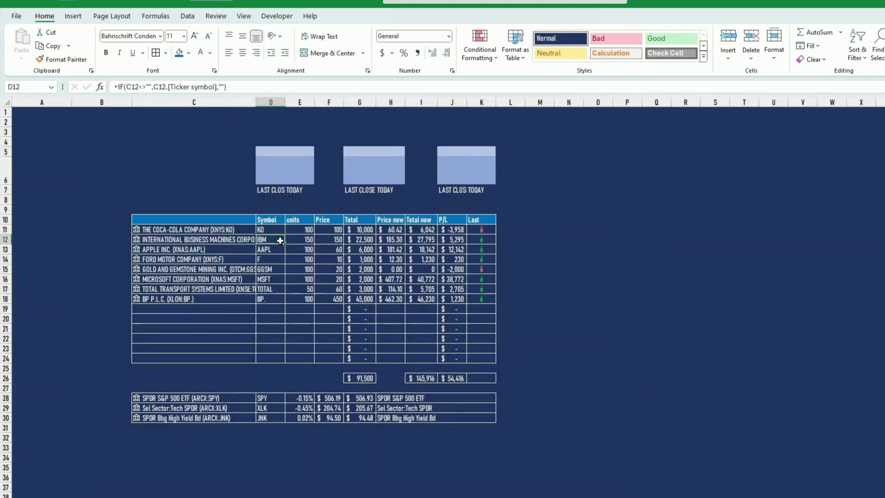
{"action": "key", "text": "alt+Tab"}
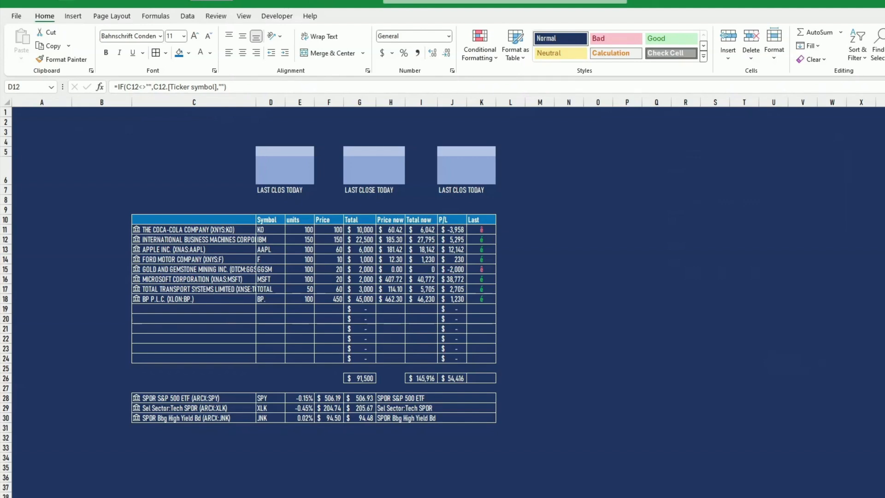
{"action": "key", "text": "alt+Tab"}
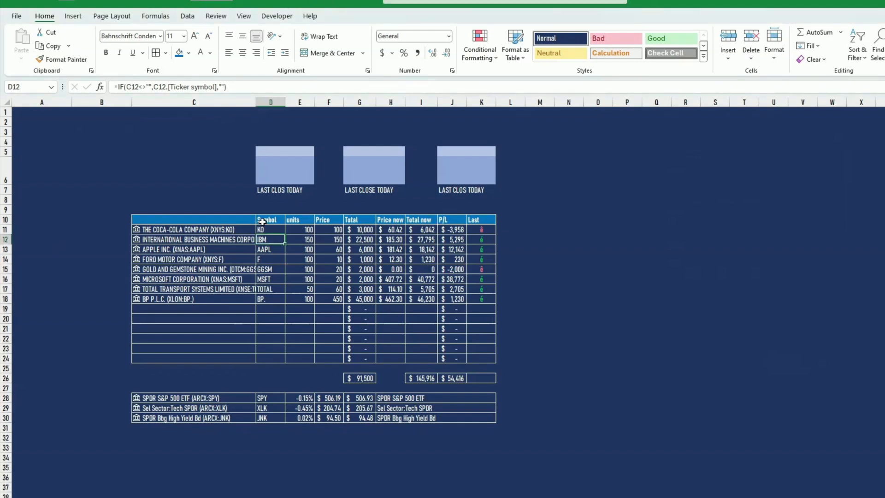
- Fill the units and price cells E11:F24 with a darker shade of the theme's light blue accent color
{"action": "left_click_drag", "start_coordinate": [300, 231], "coordinate": [326, 359]}
{"action": "left_click", "coordinate": [189, 53]}
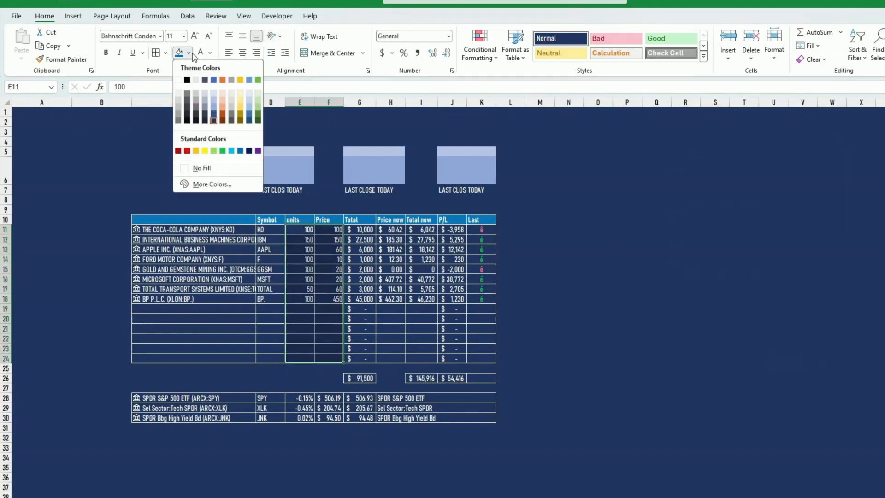
{"action": "left_click", "coordinate": [250, 118]}
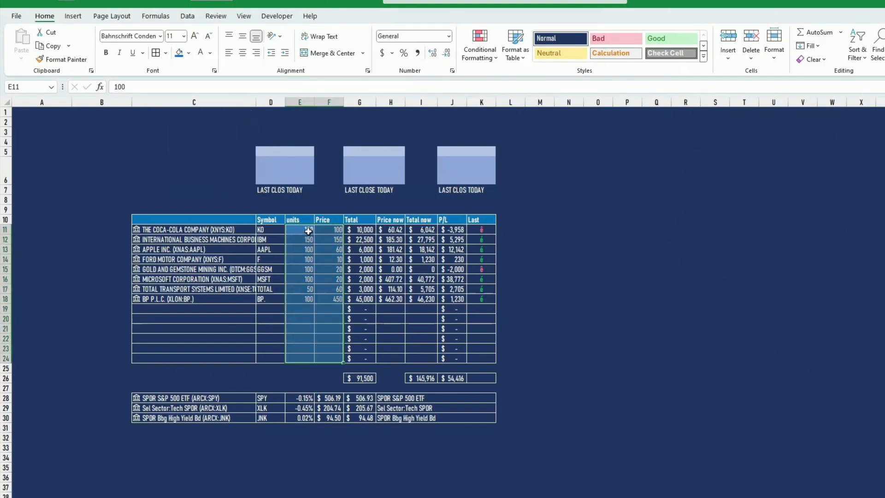
- Apply the same darker light-blue accent fill to the stock names C11:C24 and the ETF names C28:C30
{"action": "left_click", "coordinate": [188, 230]}
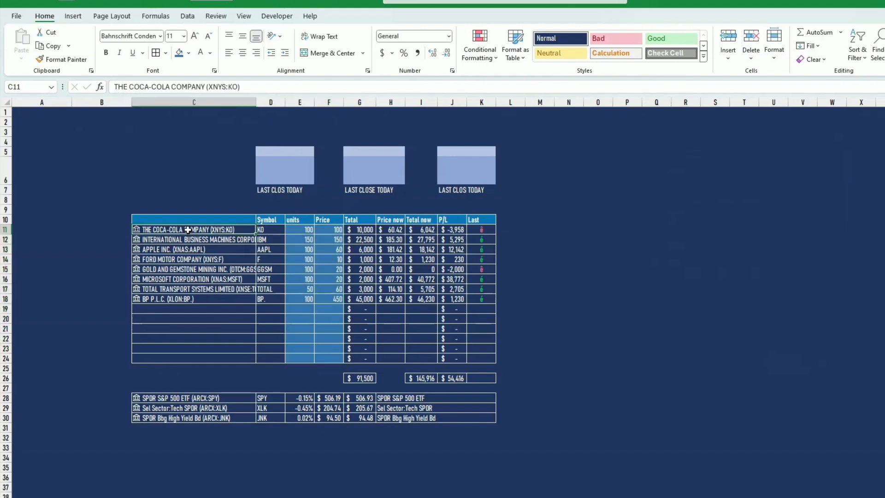
{"action": "left_click_drag", "start_coordinate": [188, 230], "coordinate": [190, 358]}
{"action": "left_click_drag", "start_coordinate": [190, 357], "coordinate": [190, 358]}
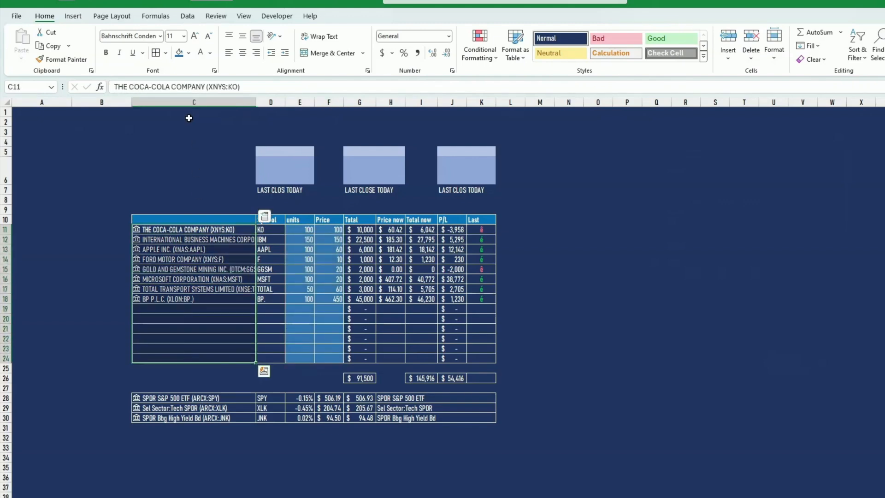
{"action": "left_click", "coordinate": [194, 180]}
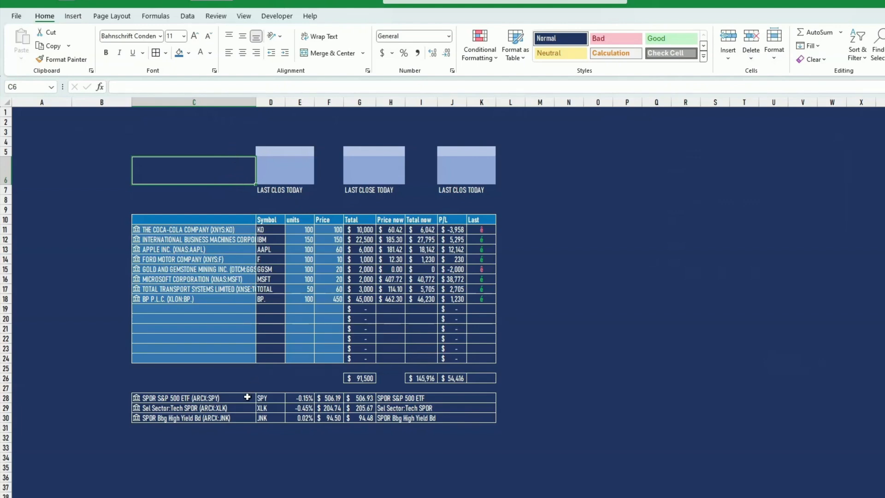
{"action": "left_click_drag", "start_coordinate": [247, 398], "coordinate": [243, 415]}
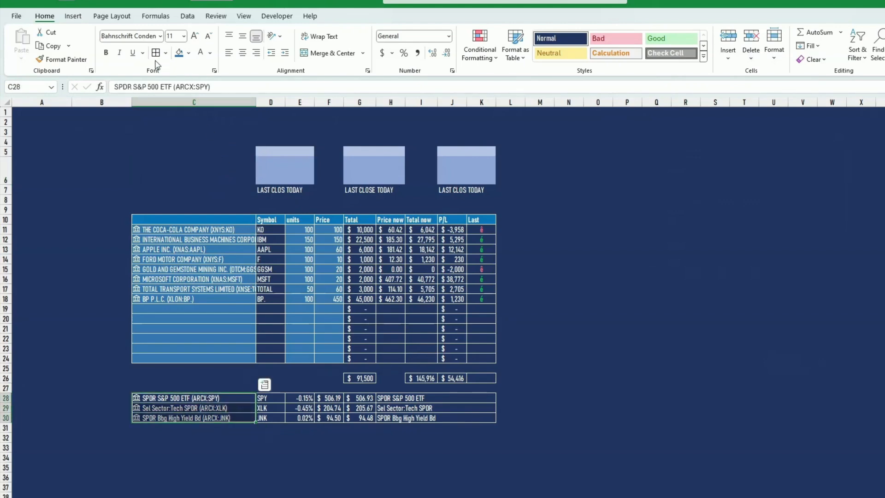
{"action": "left_click", "coordinate": [179, 52]}
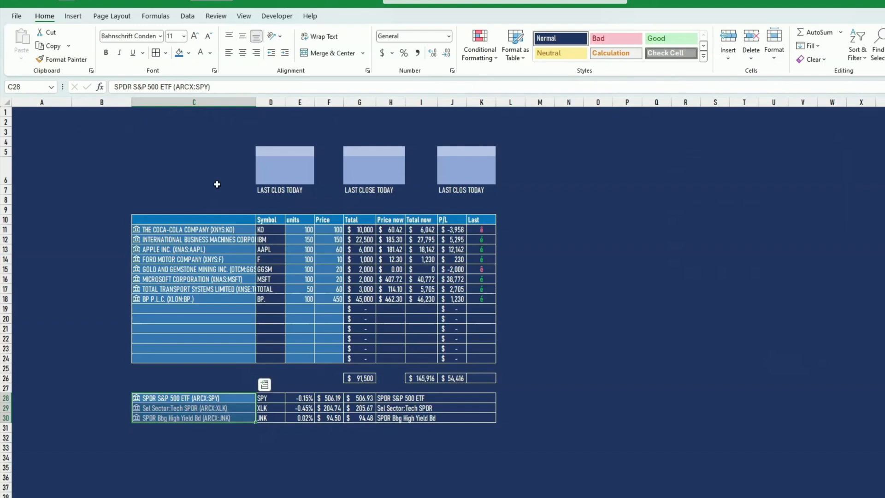
{"action": "left_click", "coordinate": [217, 185]}
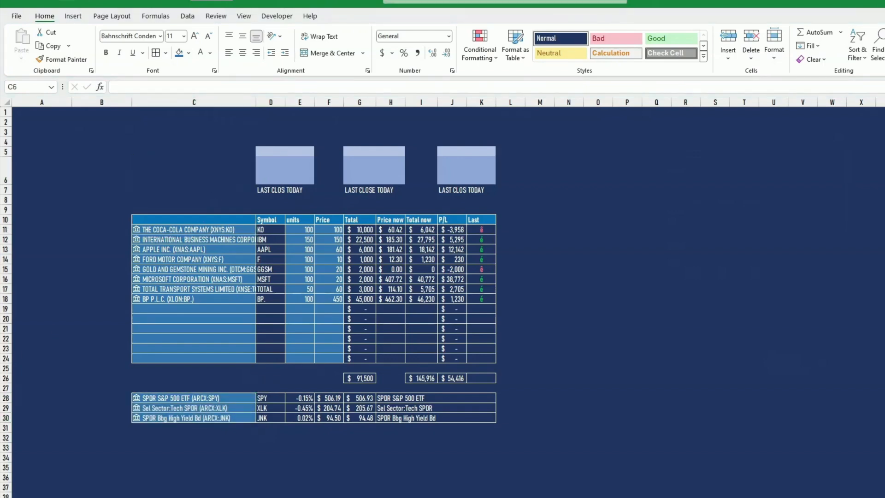
- Increase the height of totals row 26 and middle-align its contents vertically
{"action": "left_click", "coordinate": [7, 379]}
{"action": "left_click_drag", "start_coordinate": [6, 383], "coordinate": [7, 389]}
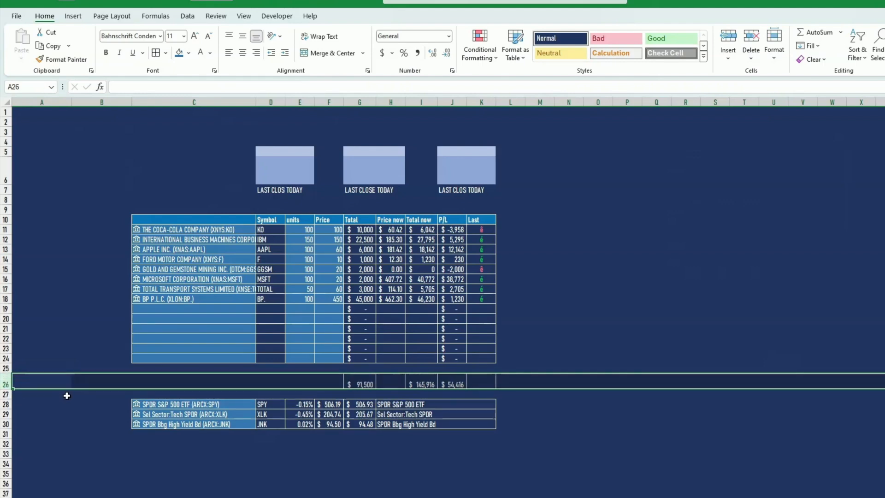
{"action": "left_click", "coordinate": [242, 35]}
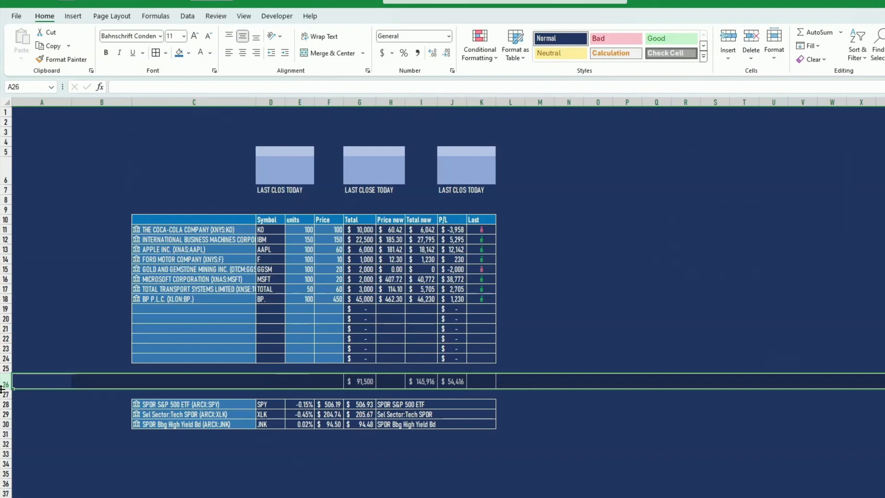
{"action": "left_click_drag", "start_coordinate": [3, 389], "coordinate": [2, 393]}
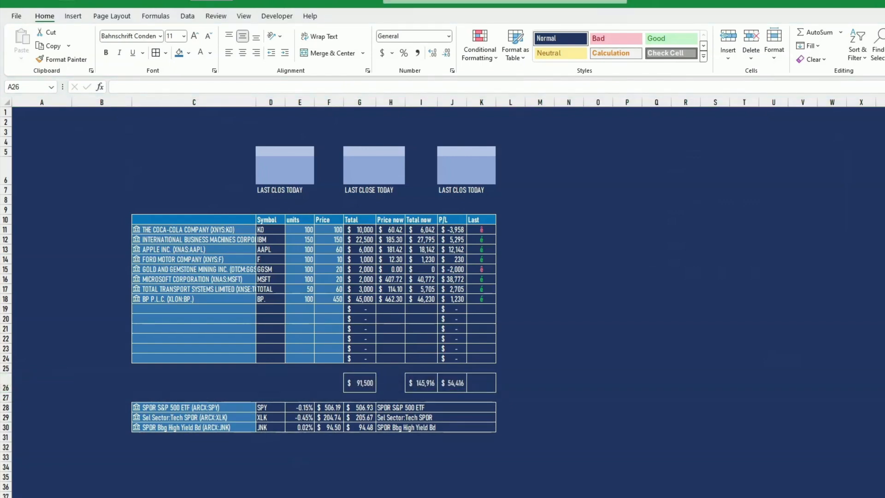
- Enlarge the font of totals row 26 to 14 and widen columns G and I to fit the totals
{"action": "key", "text": "shift+space"}
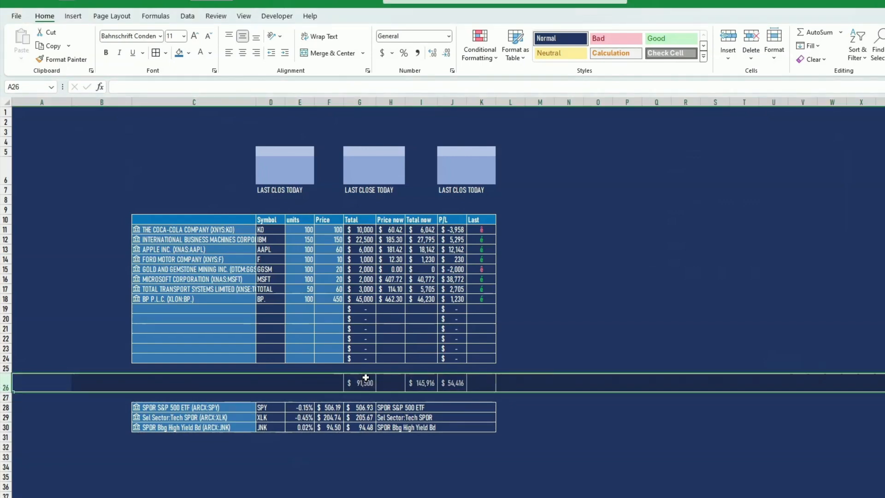
{"action": "left_click", "coordinate": [195, 37]}
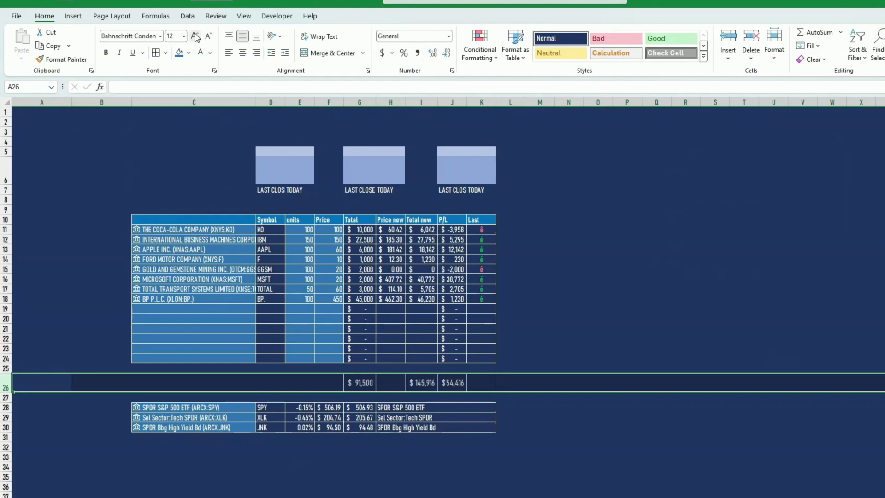
{"action": "left_click", "coordinate": [195, 37]}
{"action": "left_click", "coordinate": [354, 154]}
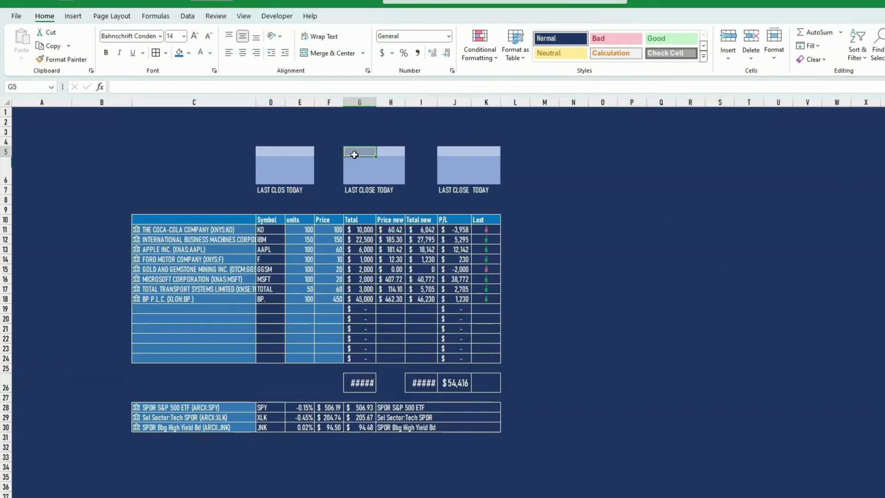
{"action": "left_click_drag", "start_coordinate": [376, 102], "coordinate": [382, 102]}
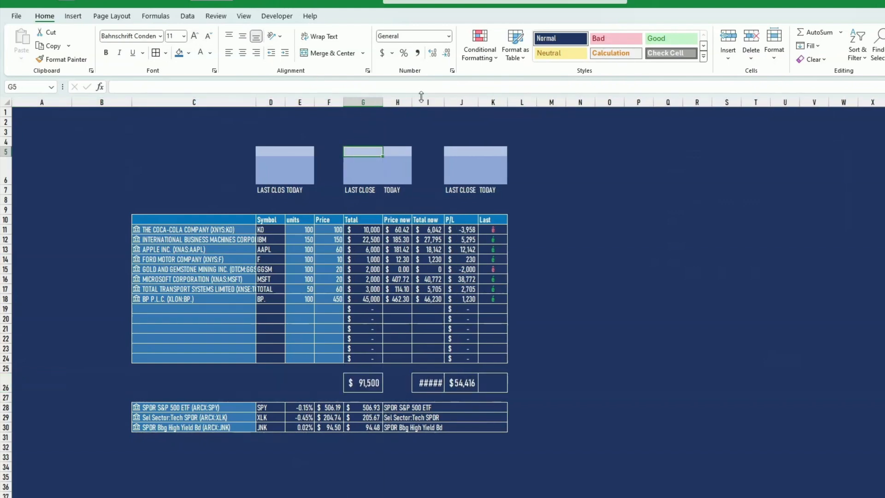
{"action": "left_click_drag", "start_coordinate": [444, 102], "coordinate": [454, 104]}
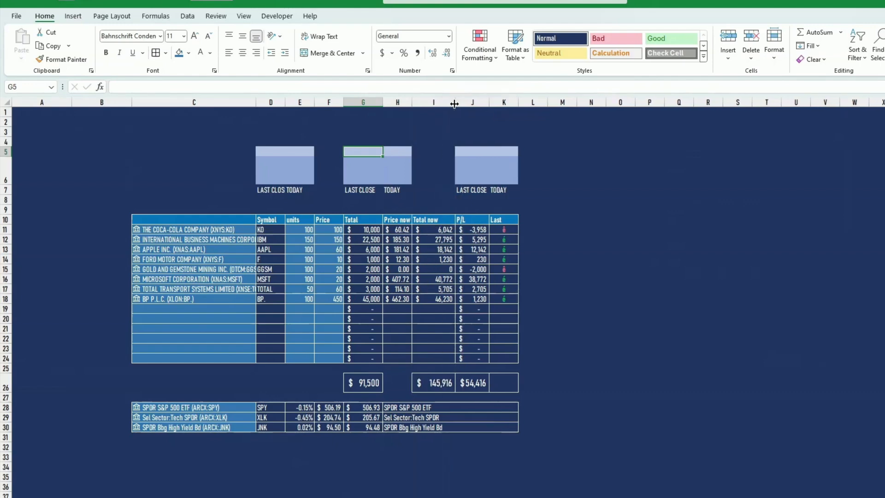
{"action": "left_click", "coordinate": [632, 219]}
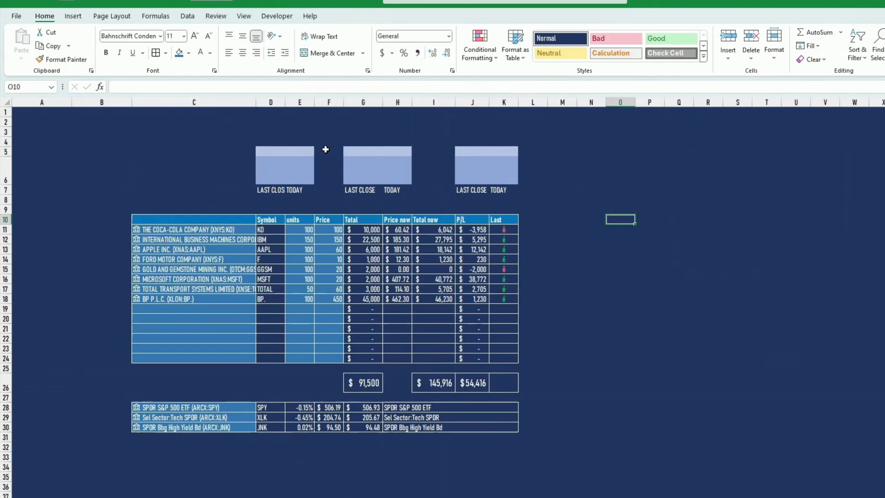
- Link the three card titles to the ETF names by entering =H28 in D5, =H29 in G5 and =H30 in J5
{"action": "left_click", "coordinate": [300, 152]}
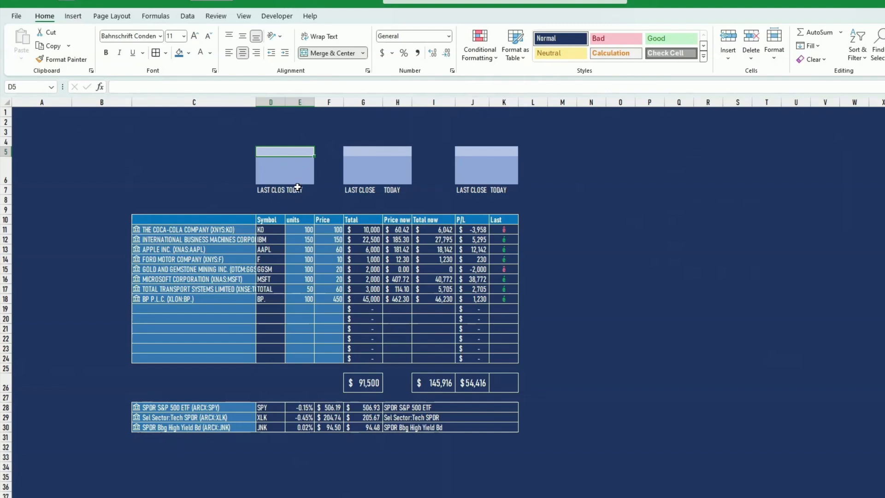
{"action": "type", "text": "="}
{"action": "left_click", "coordinate": [426, 406]}
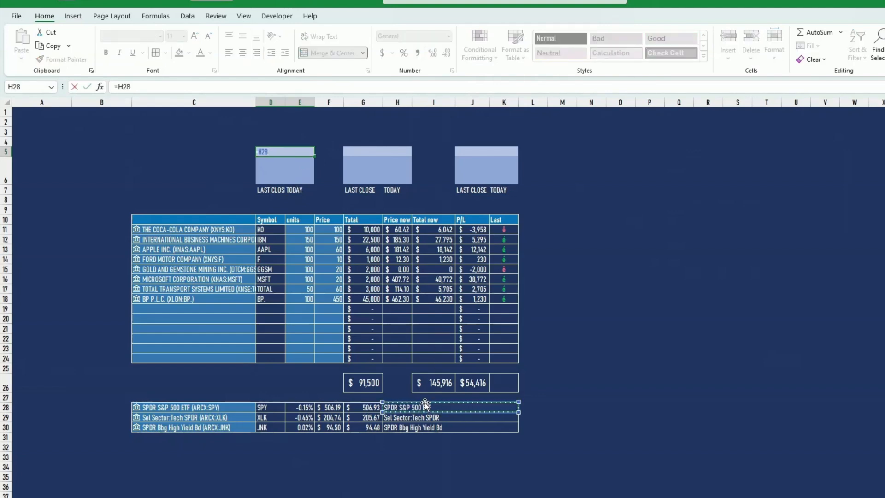
{"action": "key", "text": "Return"}
{"action": "left_click", "coordinate": [374, 150]}
{"action": "type", "text": "="}
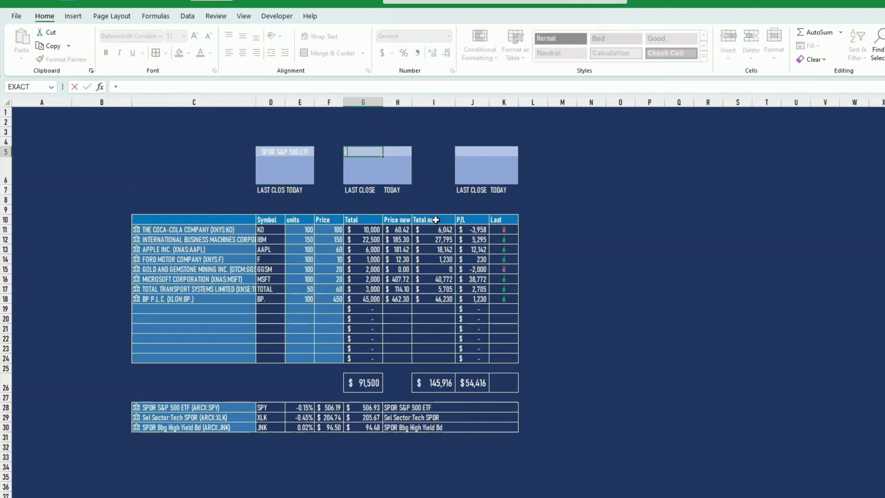
{"action": "left_click", "coordinate": [415, 415]}
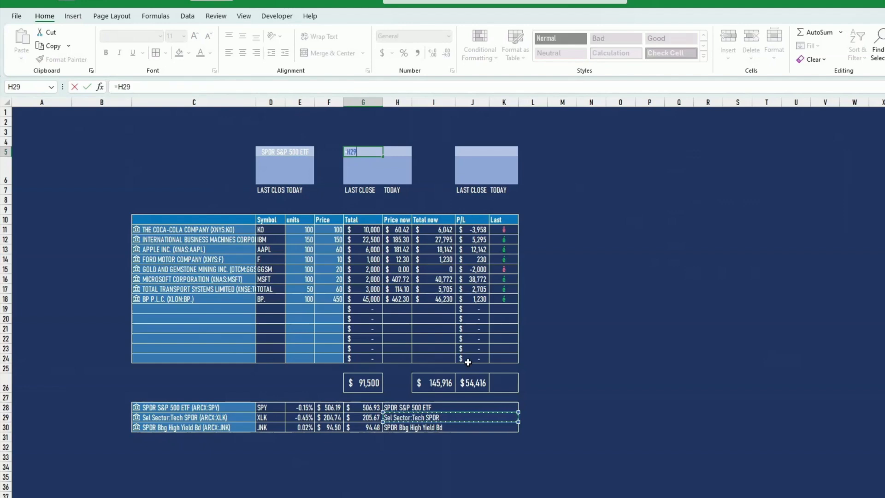
{"action": "key", "text": "Return"}
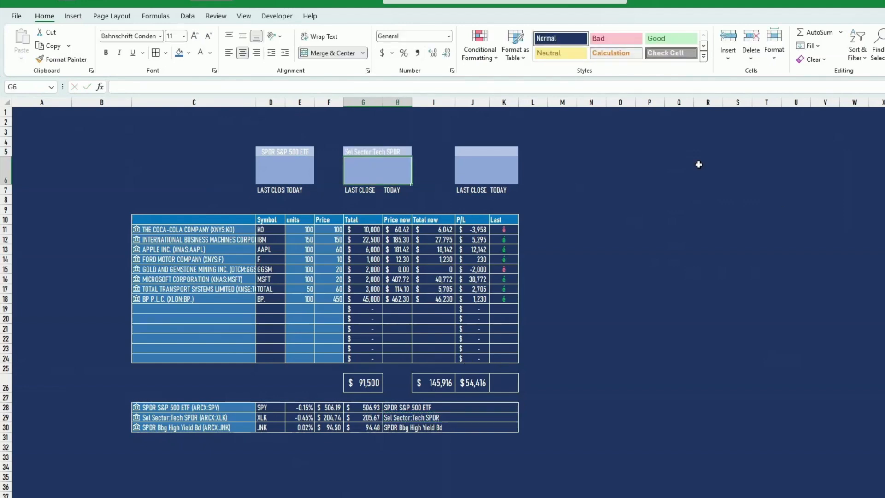
{"action": "left_click", "coordinate": [464, 152]}
{"action": "type", "text": "="}
{"action": "left_click", "coordinate": [436, 429]}
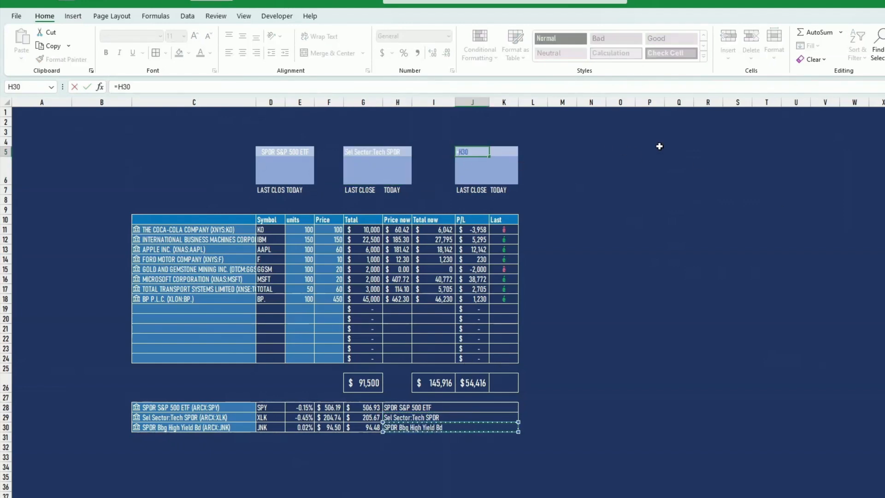
{"action": "key", "text": "Return"}
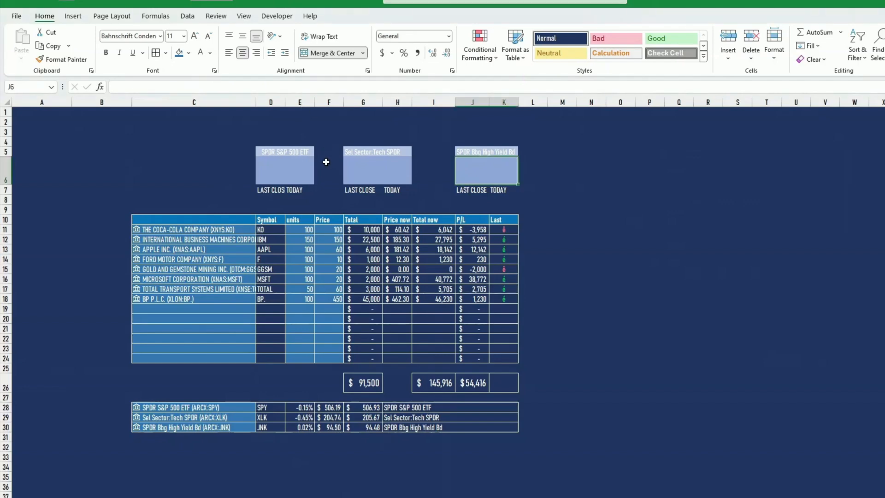
- Link the SPY card's large cell D6 to its percentage change by entering =E28
{"action": "left_click", "coordinate": [323, 166]}
{"action": "left_click", "coordinate": [280, 170]}
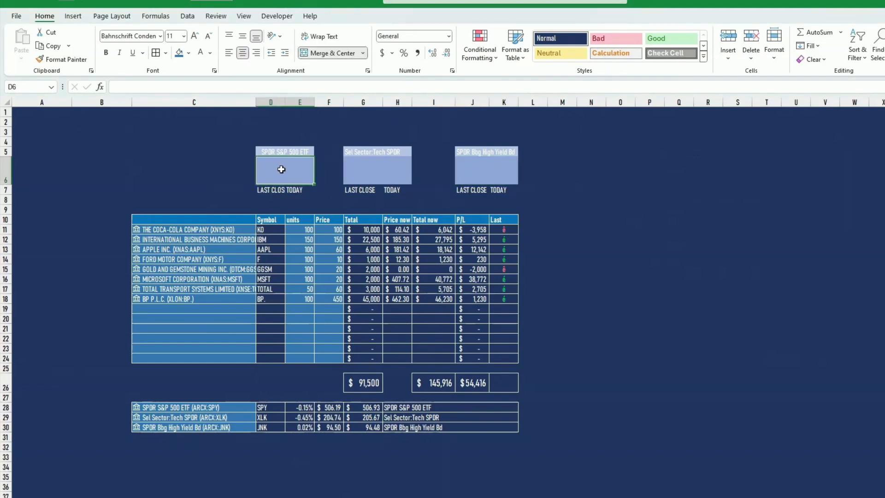
{"action": "type", "text": "="}
{"action": "left_click", "coordinate": [305, 407]}
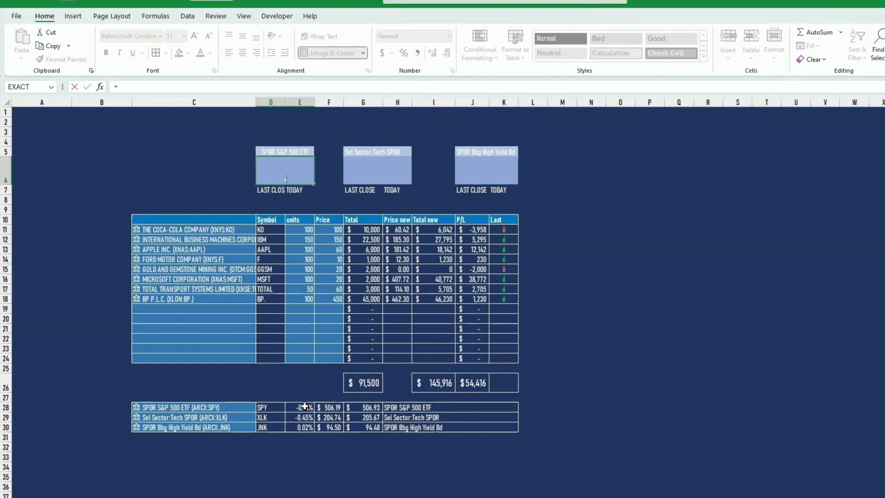
{"action": "key", "text": "Return"}
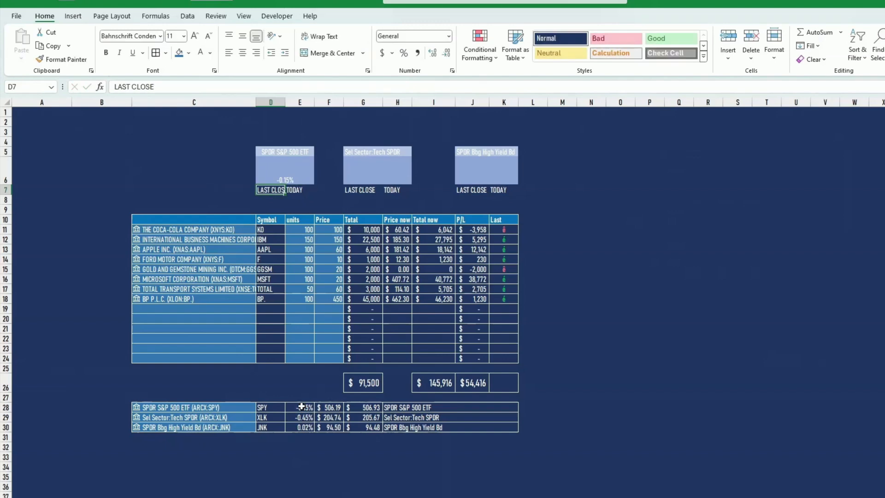
{"action": "left_click", "coordinate": [296, 178]}
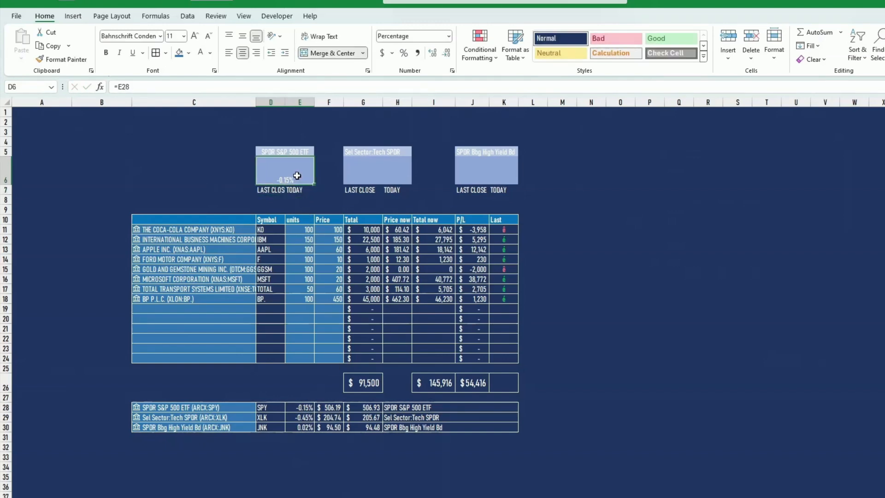
- Link the XLK and JNK cards to their percentage changes by entering =E29 in G6 and =E30 in J6
{"action": "left_click", "coordinate": [365, 173]}
{"action": "type", "text": "="}
{"action": "left_click", "coordinate": [303, 417]}
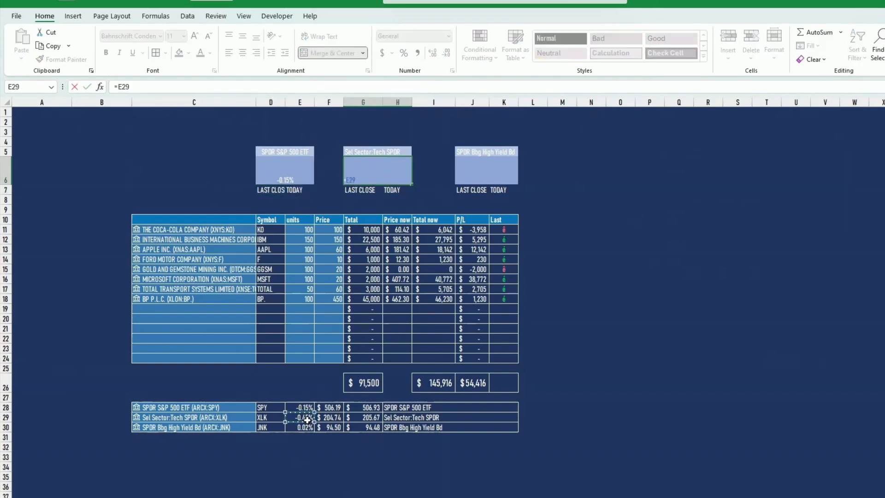
{"action": "key", "text": "Return"}
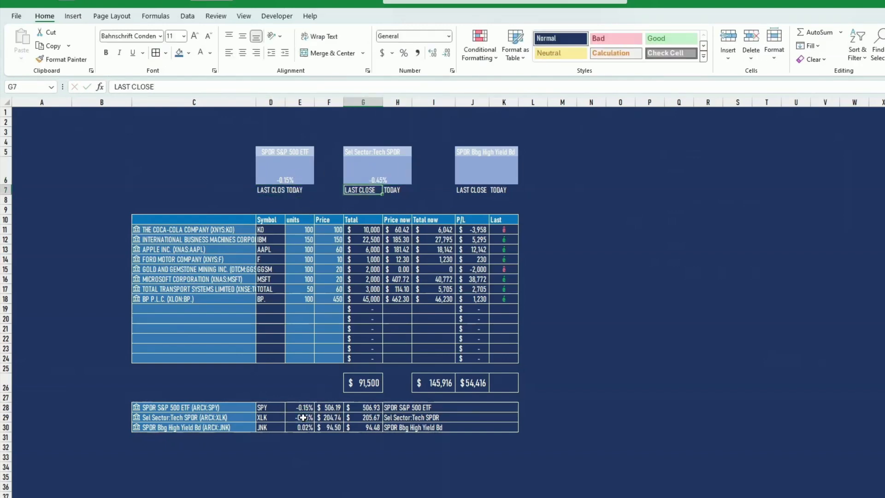
{"action": "left_click", "coordinate": [493, 179]}
{"action": "type", "text": "="}
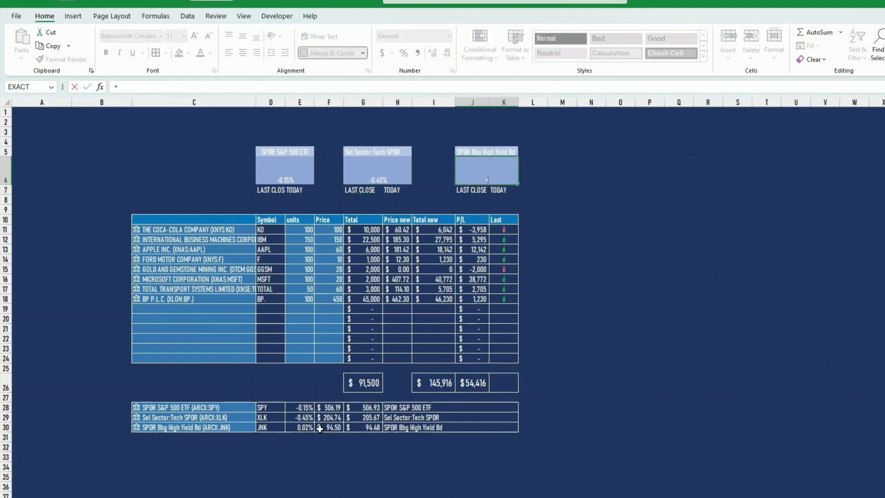
{"action": "left_click", "coordinate": [305, 428]}
{"action": "key", "text": "Return"}
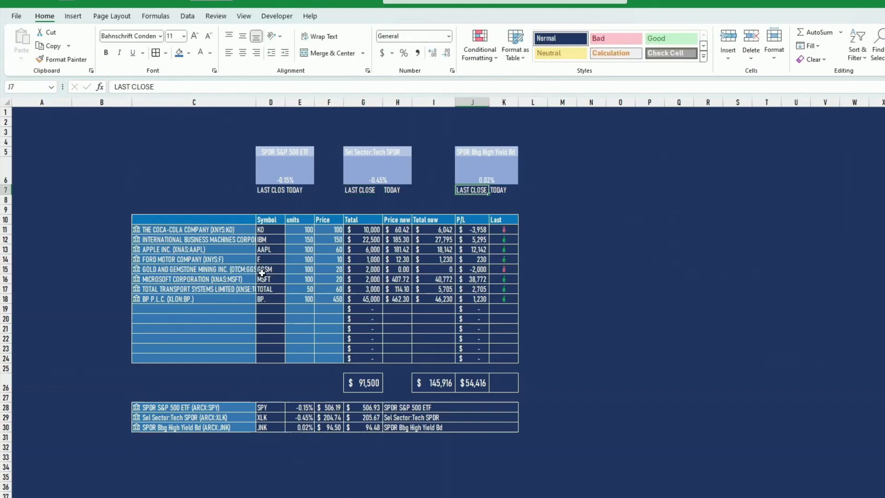
- Fill the SPY card's last close and today prices by entering =G28 in D8 and =F28 in E8, and check the source formulas
{"action": "left_click", "coordinate": [278, 197]}
{"action": "type", "text": "="}
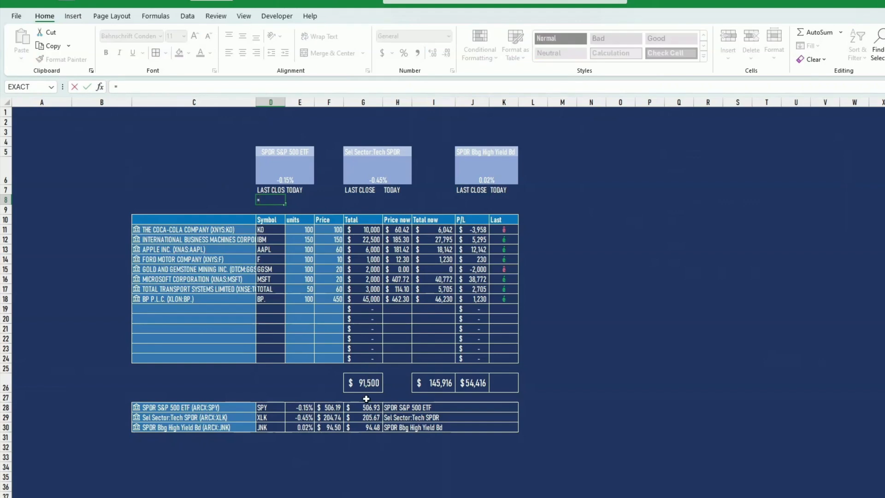
{"action": "left_click", "coordinate": [367, 406]}
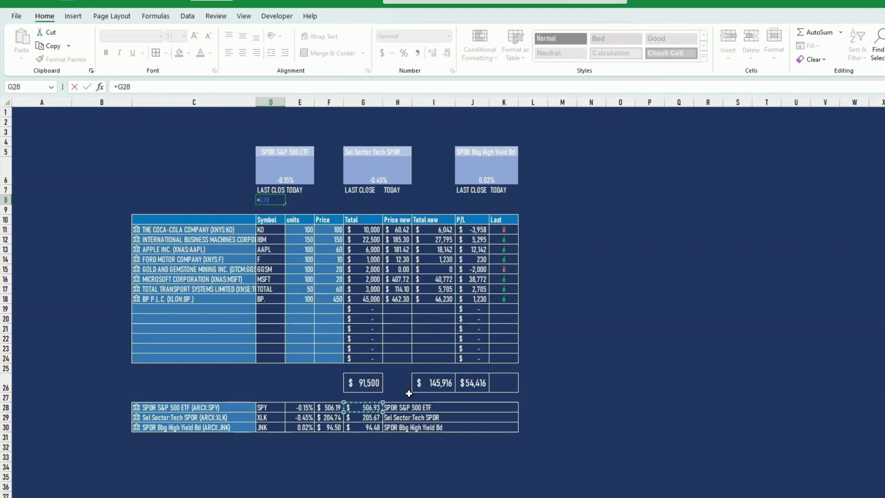
{"action": "key", "text": "Return"}
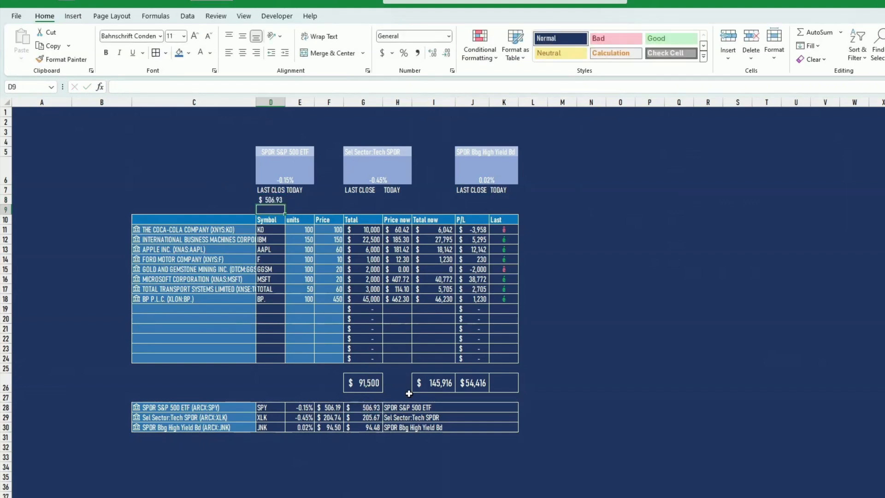
{"action": "left_click", "coordinate": [301, 199]}
{"action": "type", "text": "="}
{"action": "left_click", "coordinate": [329, 407]}
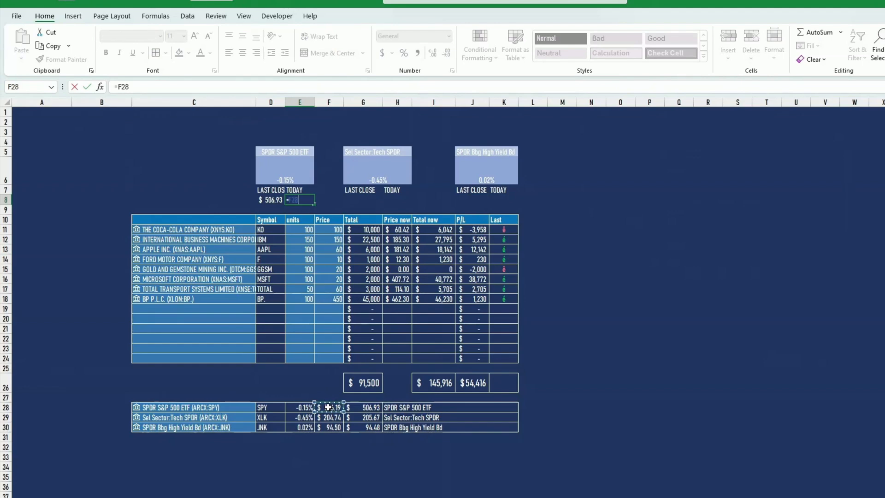
{"action": "key", "text": "Return"}
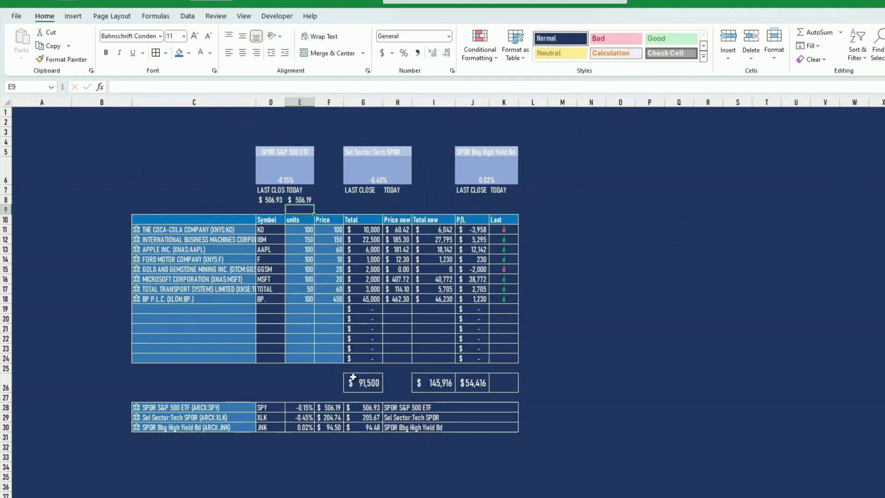
{"action": "left_click", "coordinate": [328, 406]}
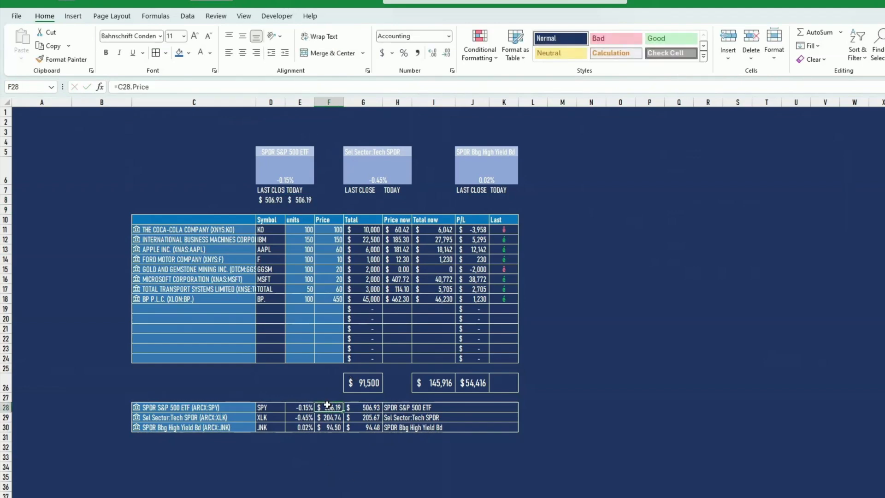
{"action": "left_click", "coordinate": [356, 408]}
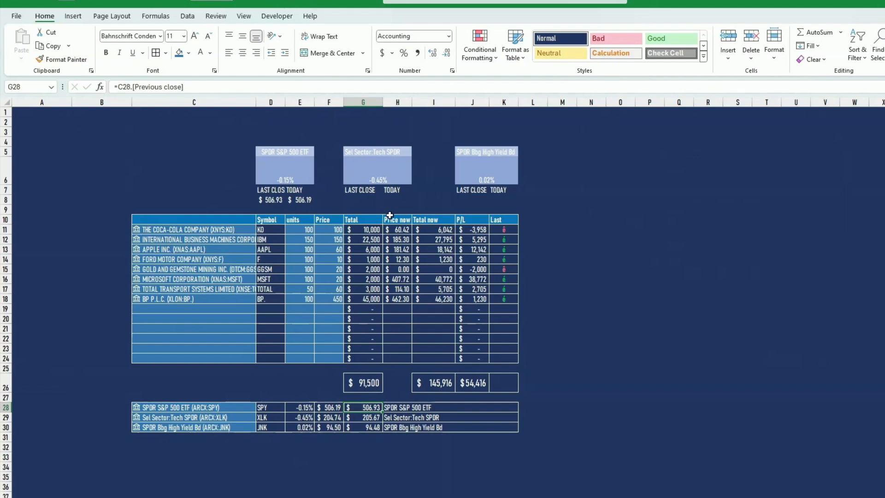
- Fill the XLK card's last close and today prices by entering =G29 in G8 and =F29 in H8
{"action": "left_click", "coordinate": [350, 198]}
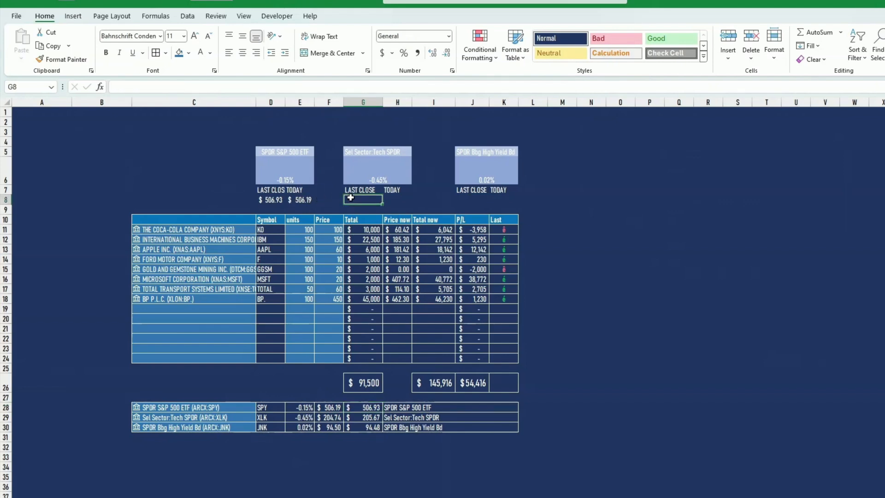
{"action": "type", "text": "="}
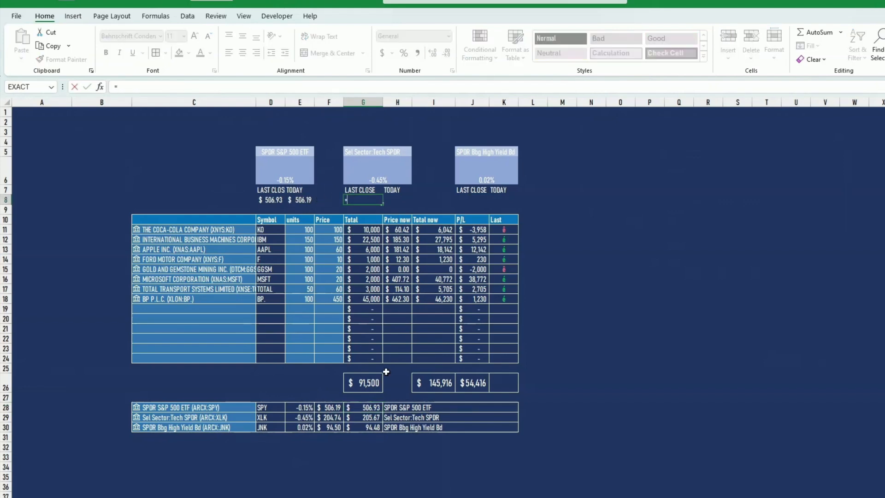
{"action": "left_click", "coordinate": [325, 418]}
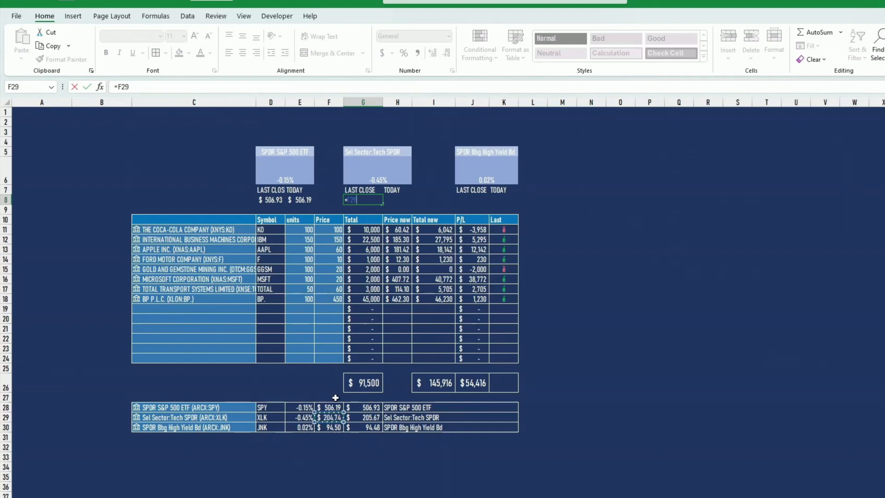
{"action": "left_click", "coordinate": [364, 414]}
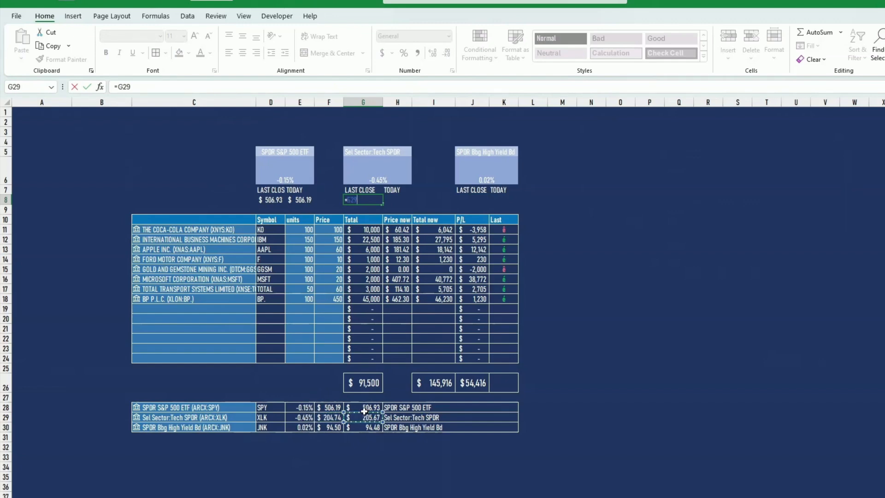
{"action": "key", "text": "Return"}
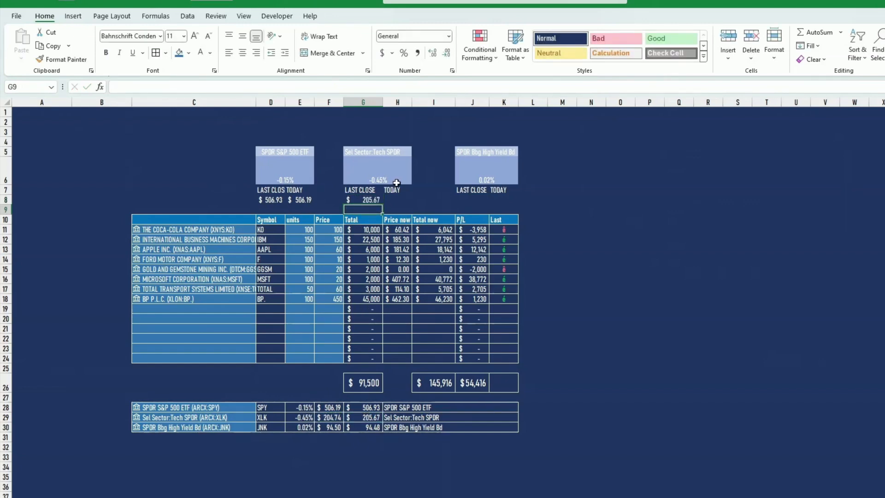
{"action": "left_click", "coordinate": [397, 200]}
{"action": "type", "text": "="}
{"action": "left_click", "coordinate": [338, 417]}
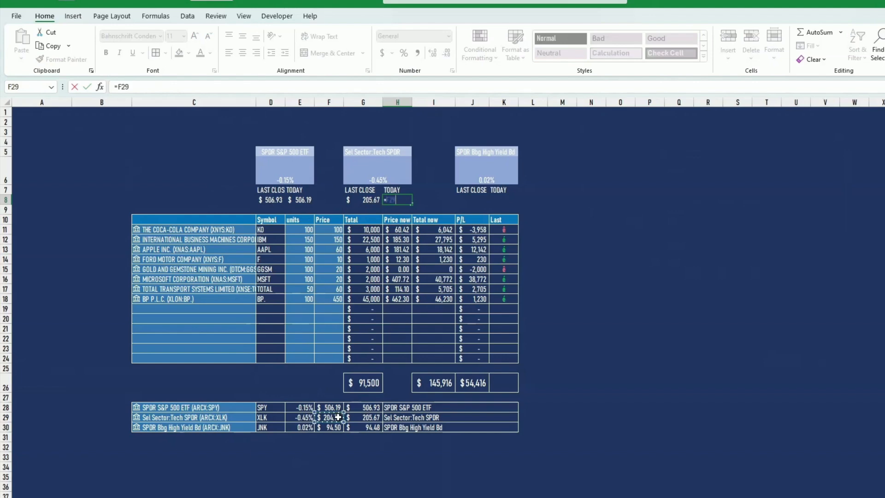
{"action": "key", "text": "Return"}
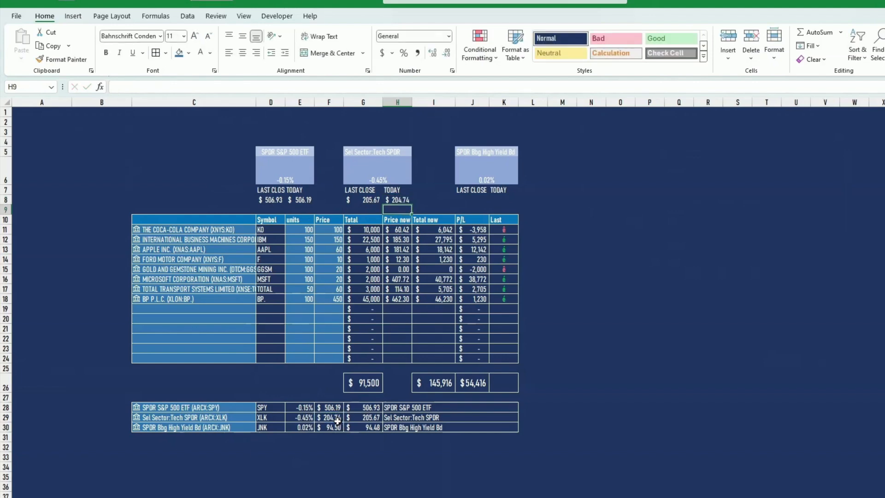
- Fill the JNK card's last close and today prices by entering =G30 in J8 and =F30 in K8
{"action": "left_click", "coordinate": [463, 195]}
{"action": "type", "text": "="}
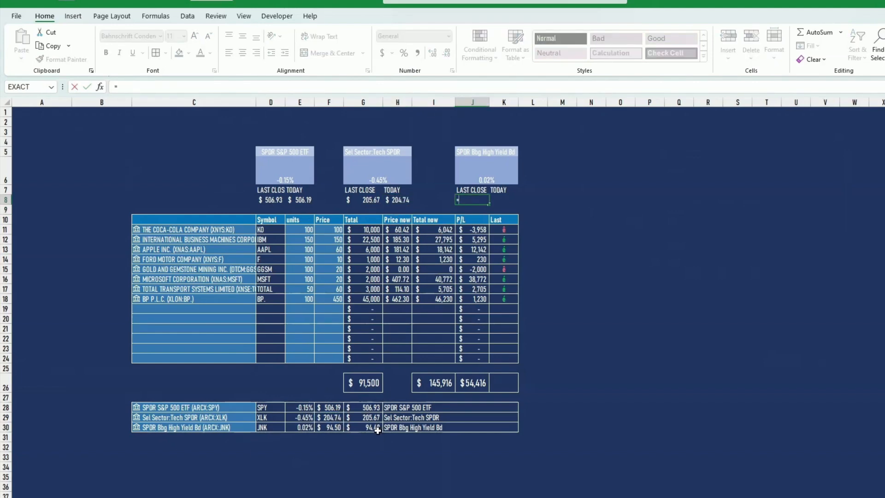
{"action": "left_click", "coordinate": [362, 427]}
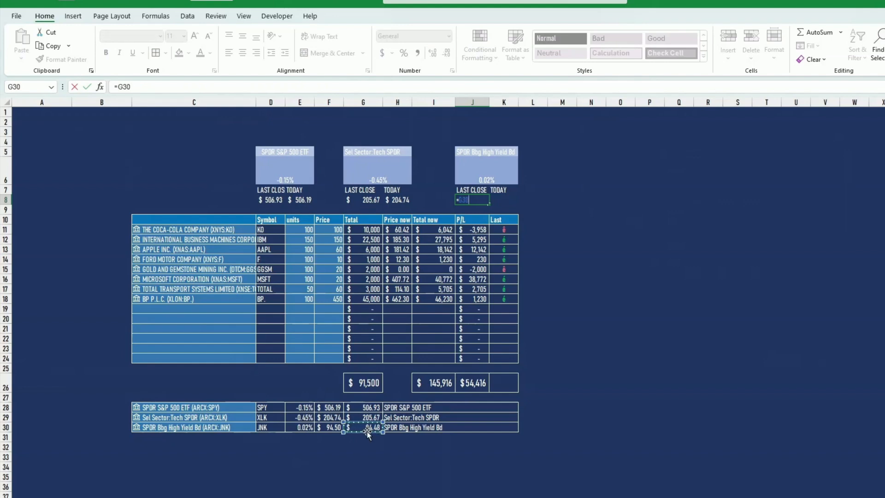
{"action": "key", "text": "Return"}
{"action": "left_click", "coordinate": [514, 201]}
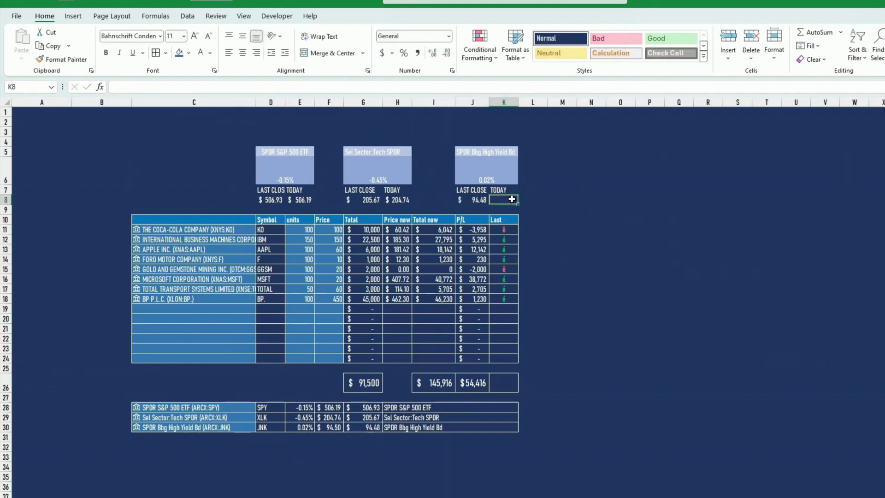
{"action": "type", "text": "="}
{"action": "left_click", "coordinate": [329, 428]}
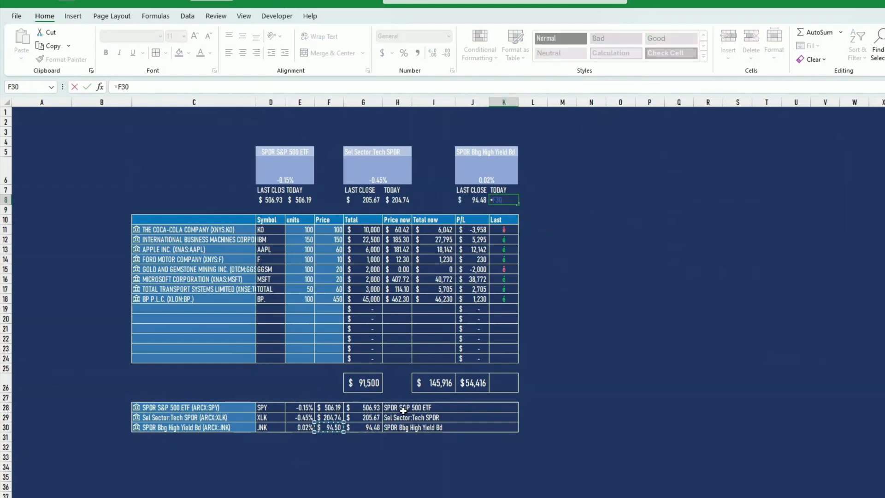
{"action": "key", "text": "Return"}
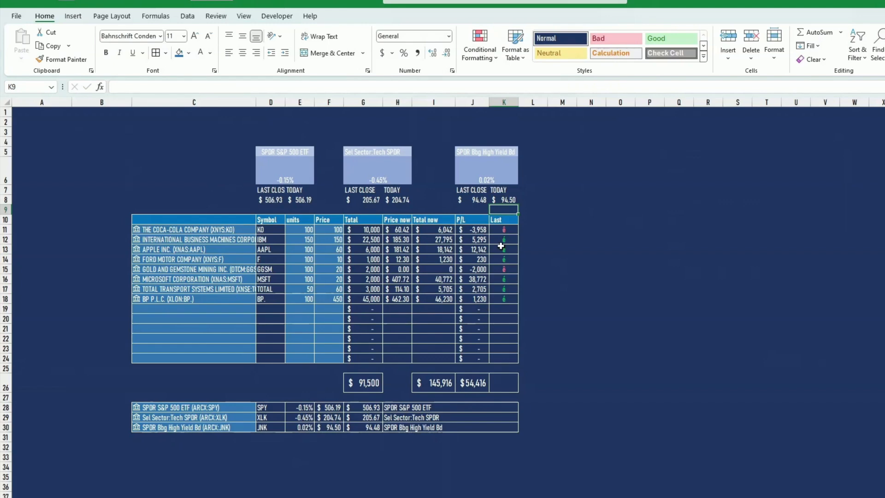
- Select the gain/loss arrow cells K11:K24 in the Last column
{"action": "left_click", "coordinate": [577, 398]}
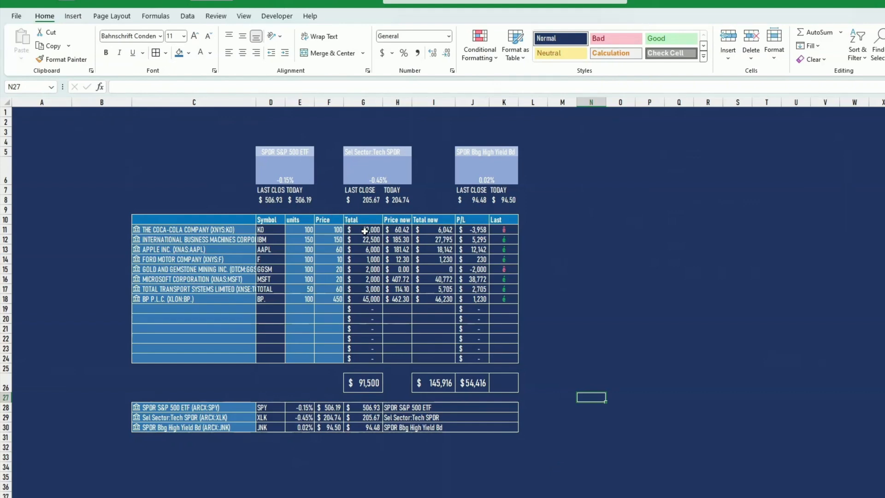
{"action": "left_click", "coordinate": [439, 261]}
{"action": "left_click_drag", "start_coordinate": [499, 228], "coordinate": [502, 358]}
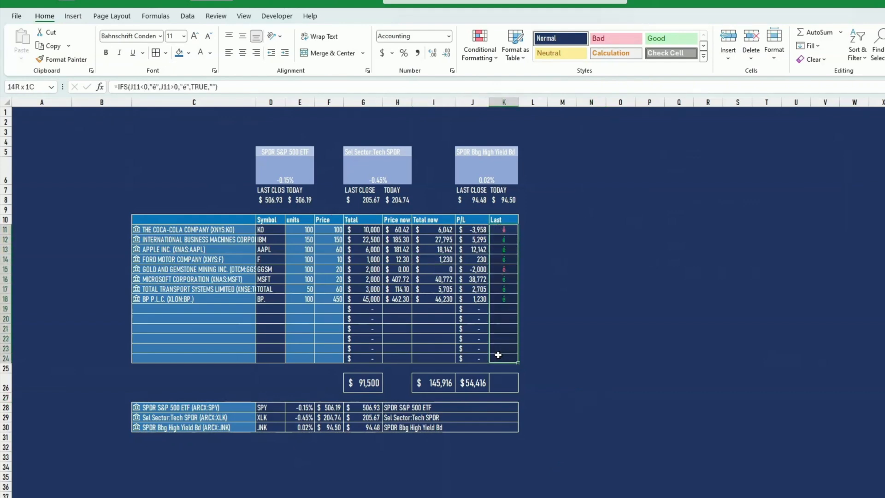
- Set the font of the Last column's arrow cells, K11 to K24, to Wingdings
{"action": "left_click", "coordinate": [160, 36]}
{"action": "scroll", "coordinate": [176, 217], "scroll_direction": "down", "scroll_amount": 15}
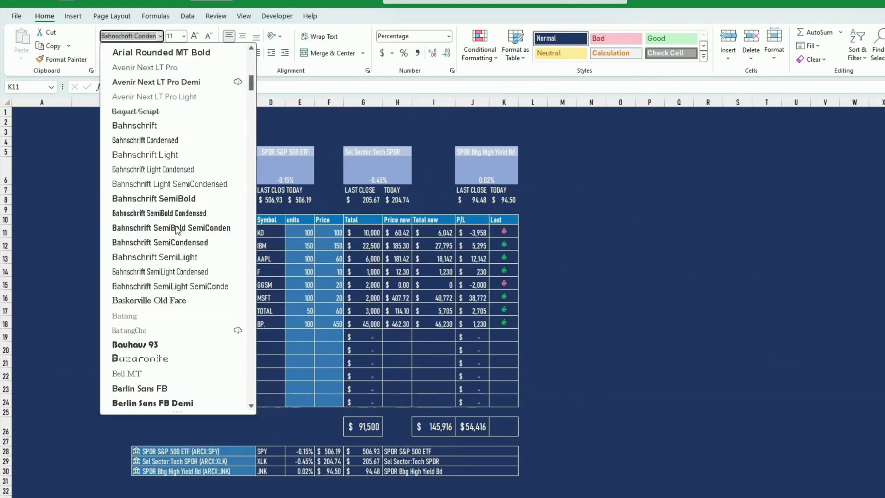
{"action": "scroll", "coordinate": [167, 245], "scroll_direction": "down", "scroll_amount": 20}
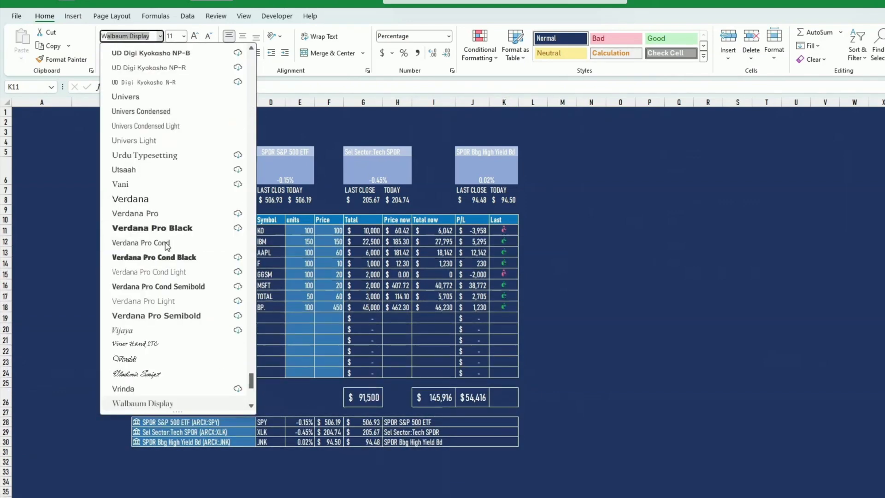
{"action": "type", "text": "Wingdings"}
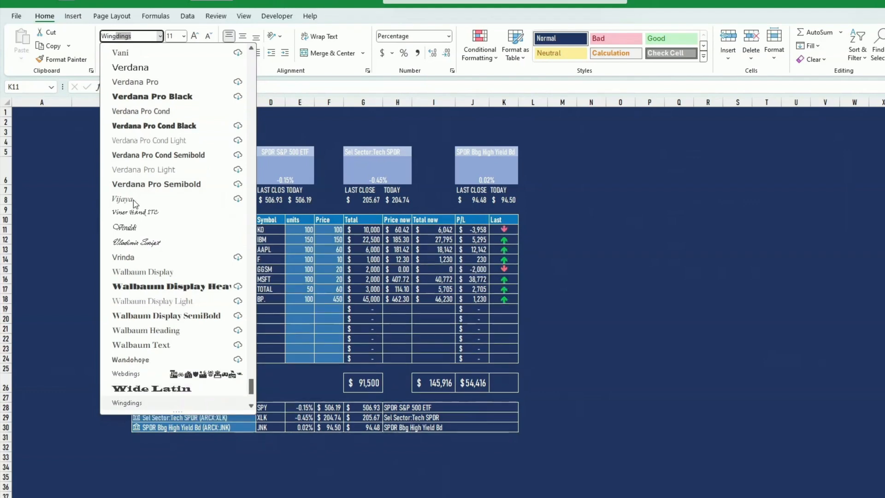
{"action": "scroll", "coordinate": [162, 243], "scroll_direction": "down", "scroll_amount": 2}
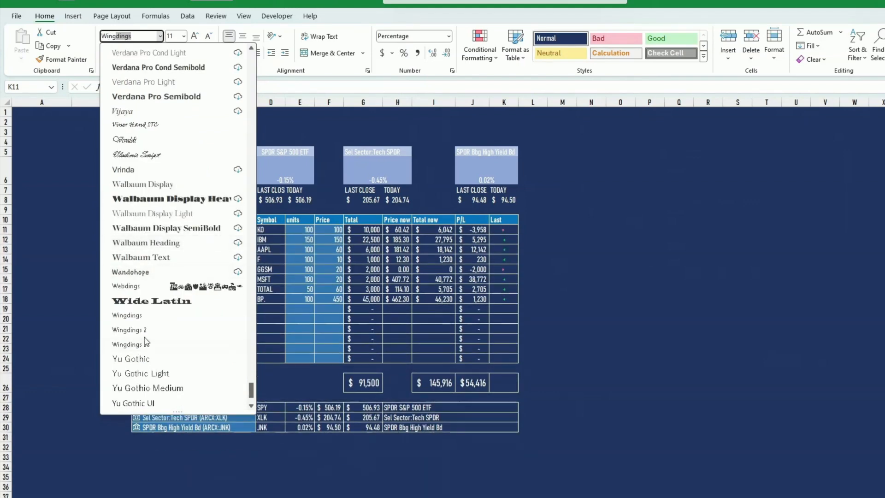
{"action": "key", "text": "Escape"}
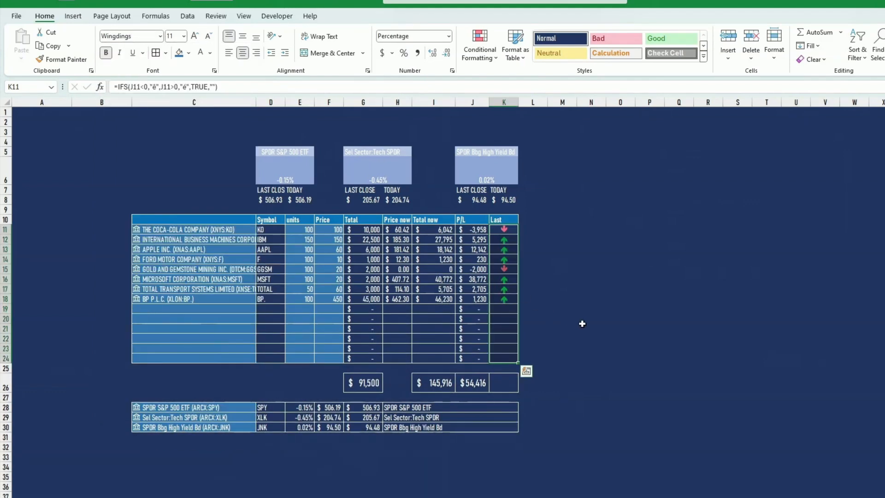
{"action": "left_click", "coordinate": [583, 327]}
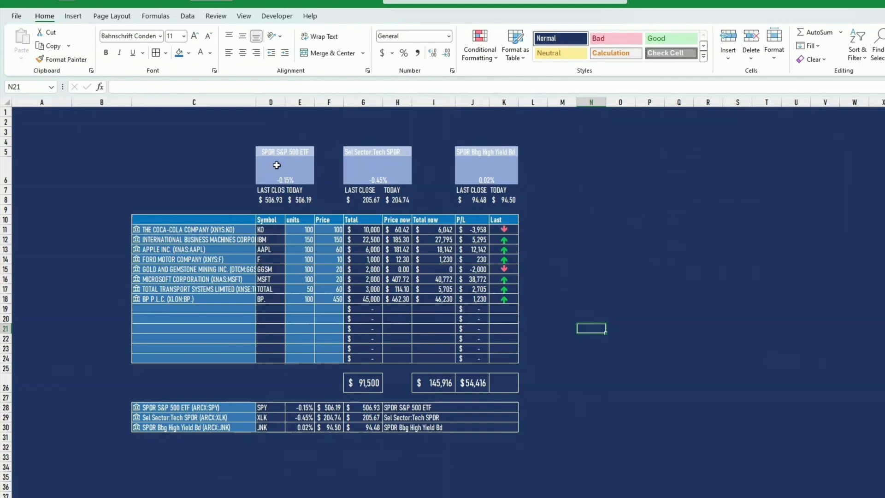
- Format the S&P 500 percentage in D6 as vertically centred, bold text at font size 20
{"action": "left_click", "coordinate": [296, 177]}
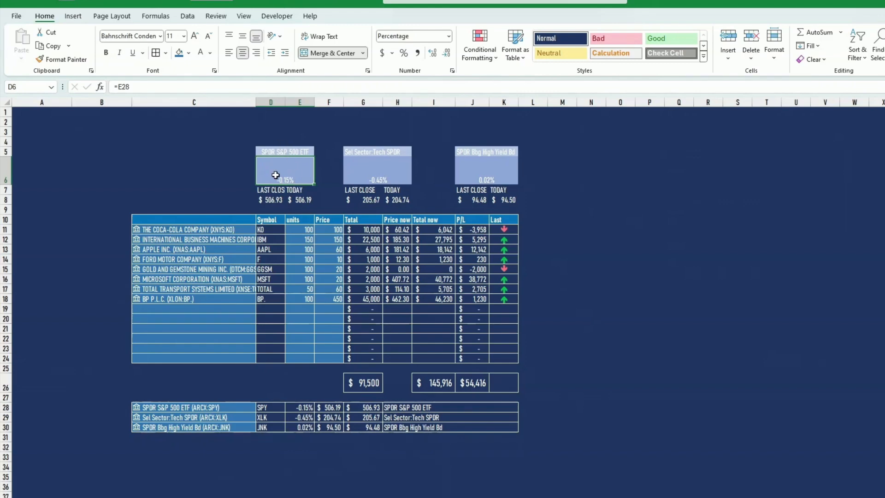
{"action": "left_click", "coordinate": [243, 37]}
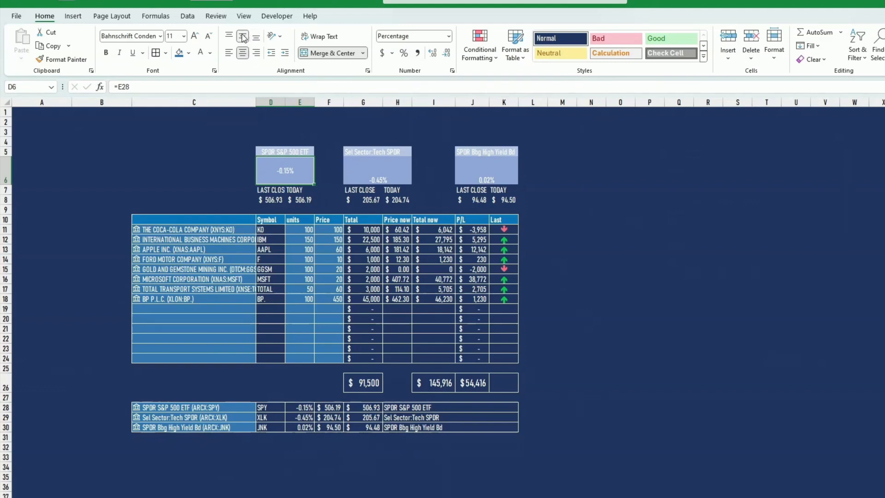
{"action": "left_click", "coordinate": [195, 37]}
{"action": "left_click", "coordinate": [195, 36]}
{"action": "left_click", "coordinate": [195, 37]}
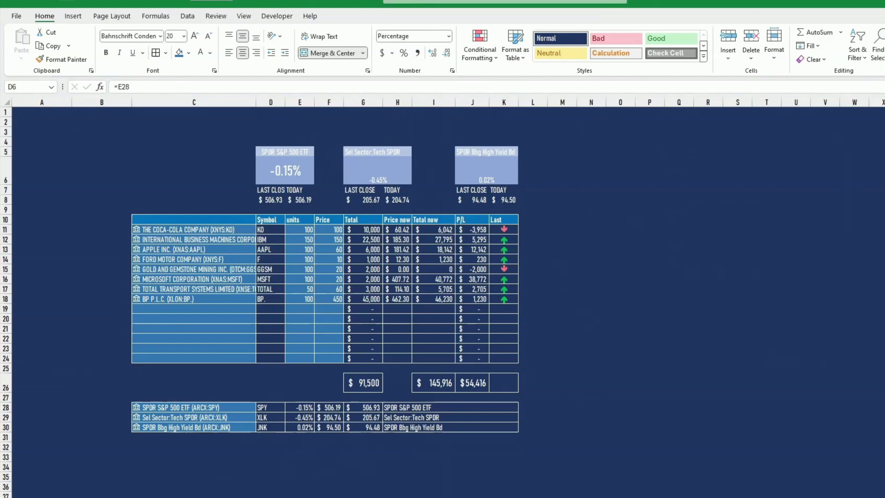
{"action": "left_click", "coordinate": [276, 175]}
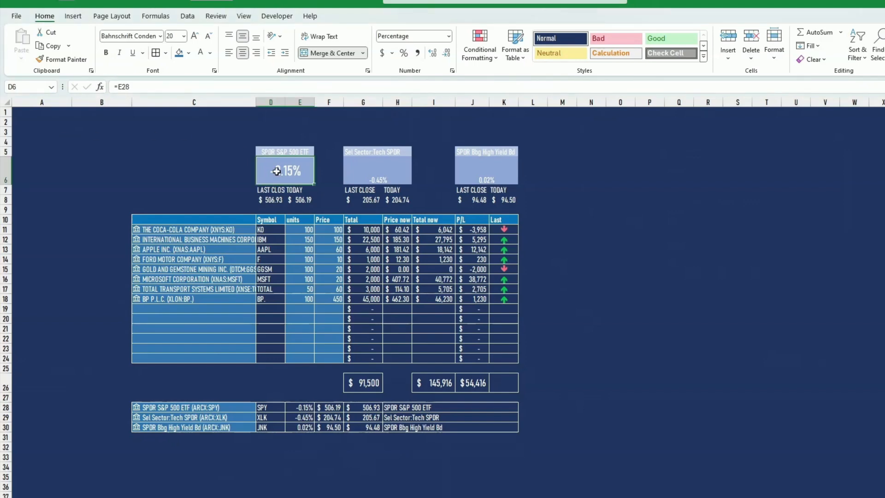
{"action": "left_click", "coordinate": [107, 53]}
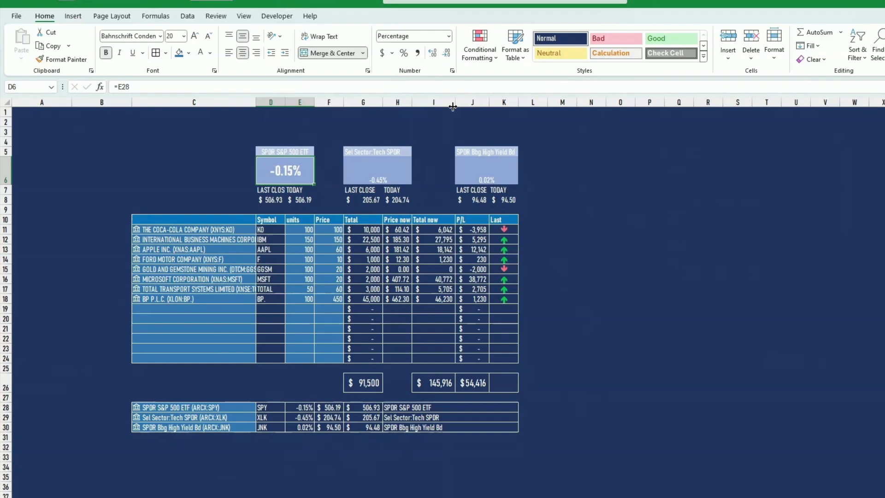
- Start a conditional formatting rule on D6 for cells whose value is greater than or equal to 0
{"action": "left_click", "coordinate": [478, 51]}
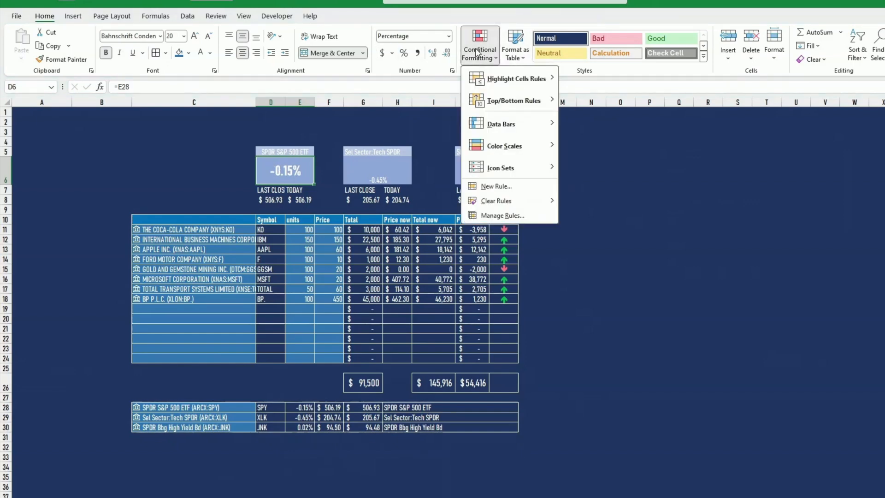
{"action": "left_click", "coordinate": [494, 187]}
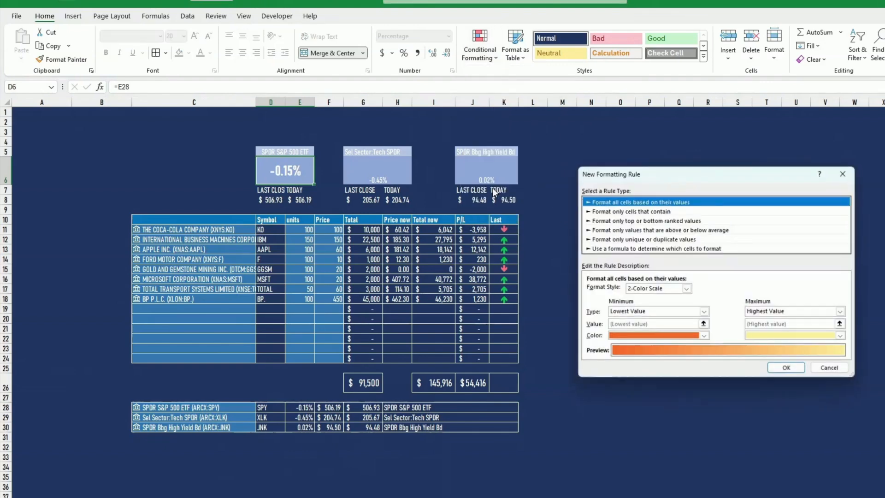
{"action": "left_click", "coordinate": [631, 211]}
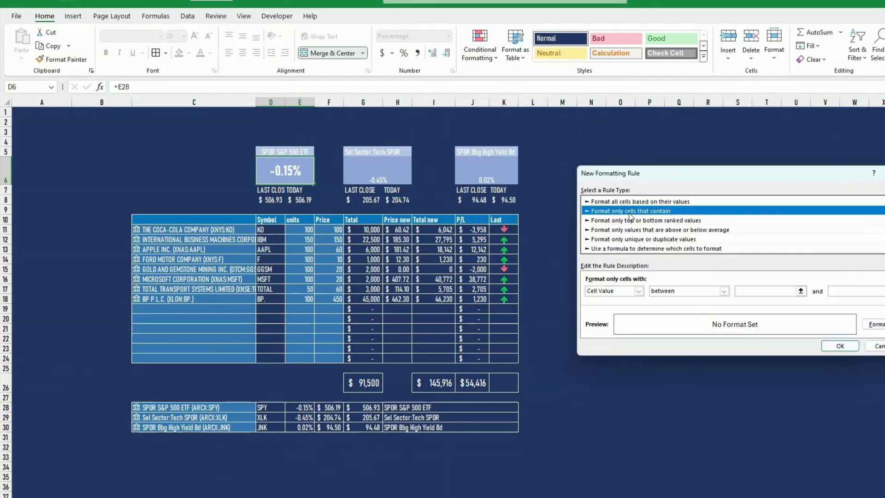
{"action": "left_click", "coordinate": [673, 291]}
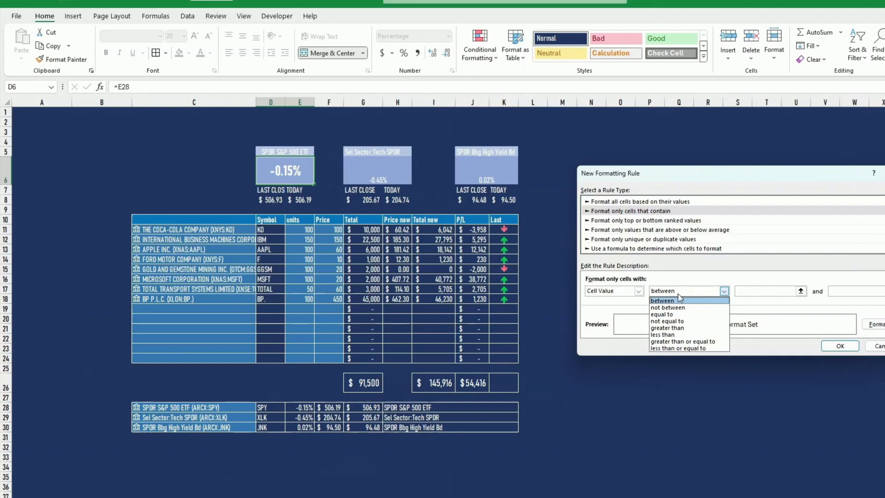
{"action": "left_click", "coordinate": [690, 344]}
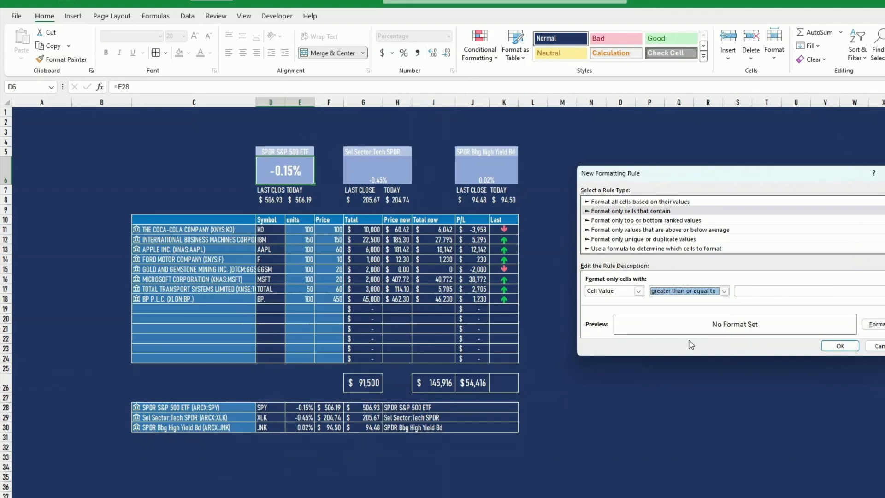
{"action": "left_click", "coordinate": [757, 291]}
{"action": "type", "text": "0"}
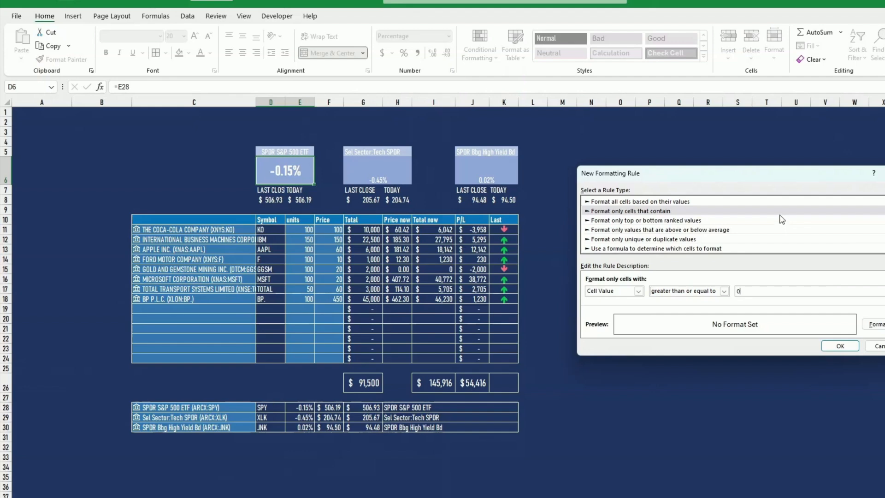
- Give the rule a standard green fill and white font colour, and apply it to D6
{"action": "left_click", "coordinate": [876, 325]}
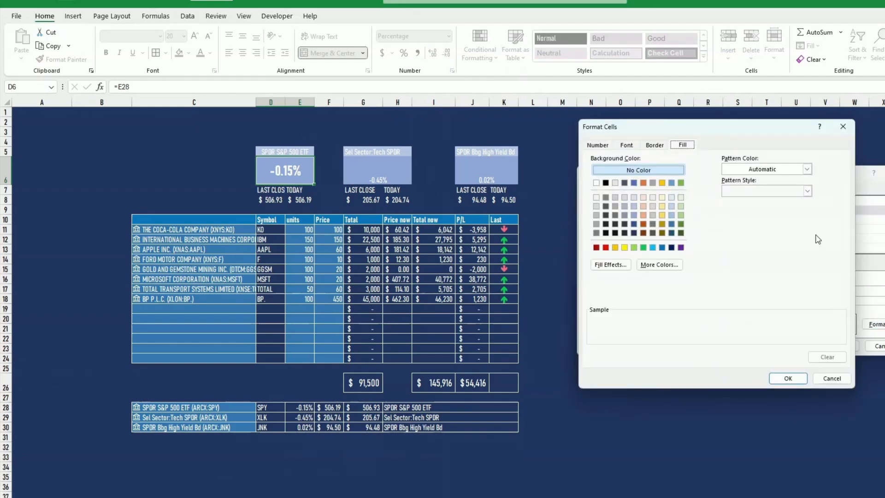
{"action": "left_click", "coordinate": [644, 247]}
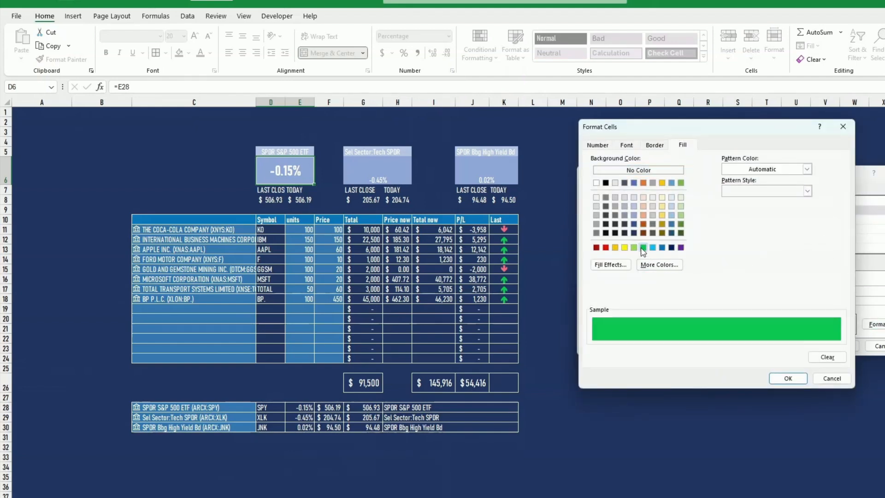
{"action": "left_click", "coordinate": [790, 379]}
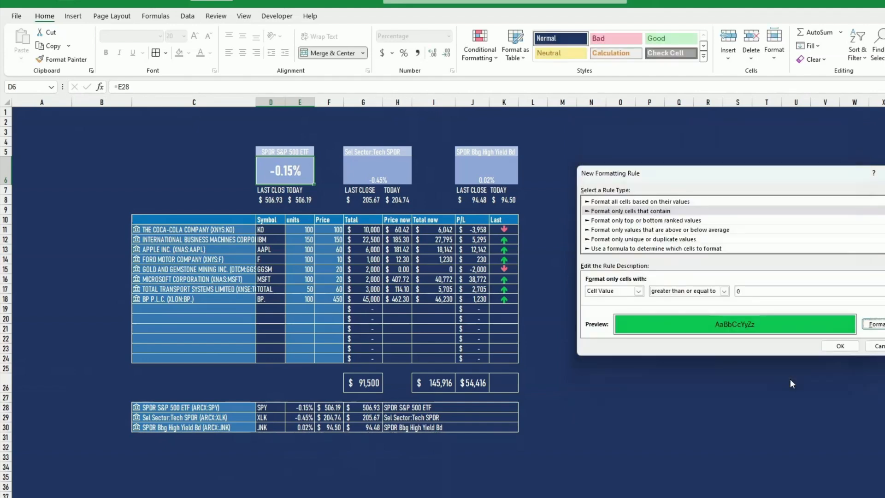
{"action": "left_click", "coordinate": [877, 325]}
{"action": "left_click", "coordinate": [627, 146]}
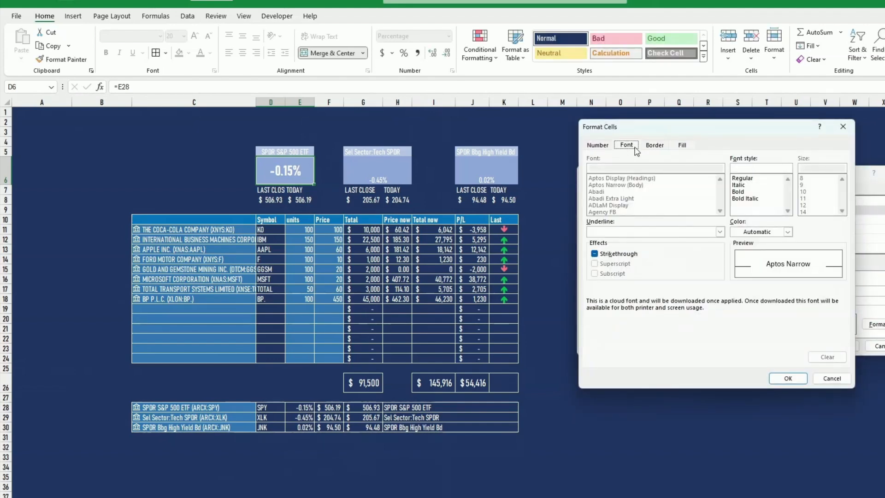
{"action": "left_click", "coordinate": [752, 233]}
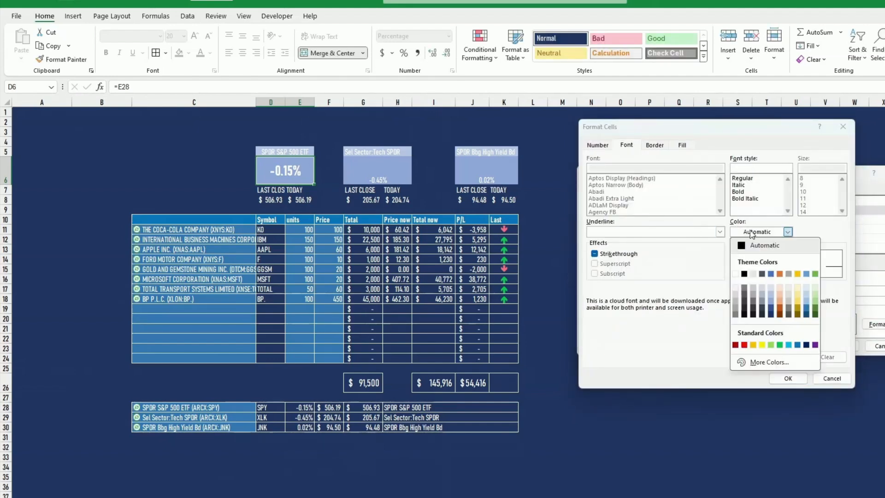
{"action": "left_click", "coordinate": [737, 274]}
{"action": "left_click", "coordinate": [789, 378]}
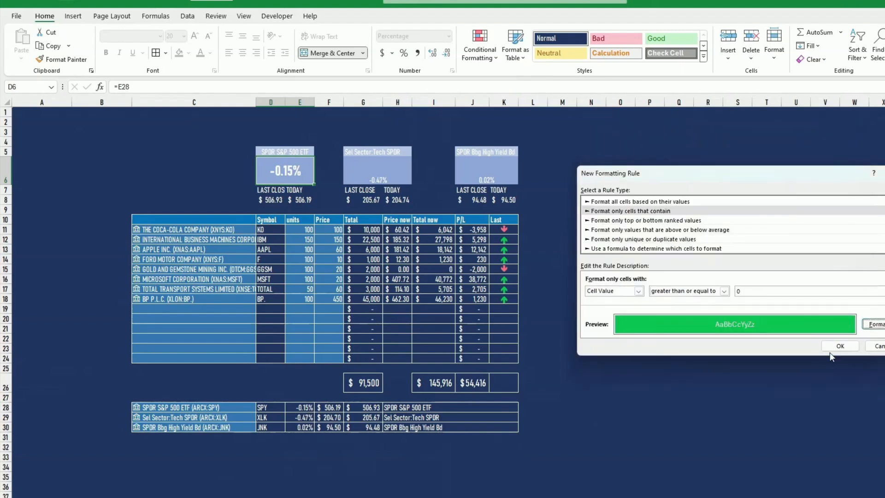
{"action": "left_click", "coordinate": [836, 348]}
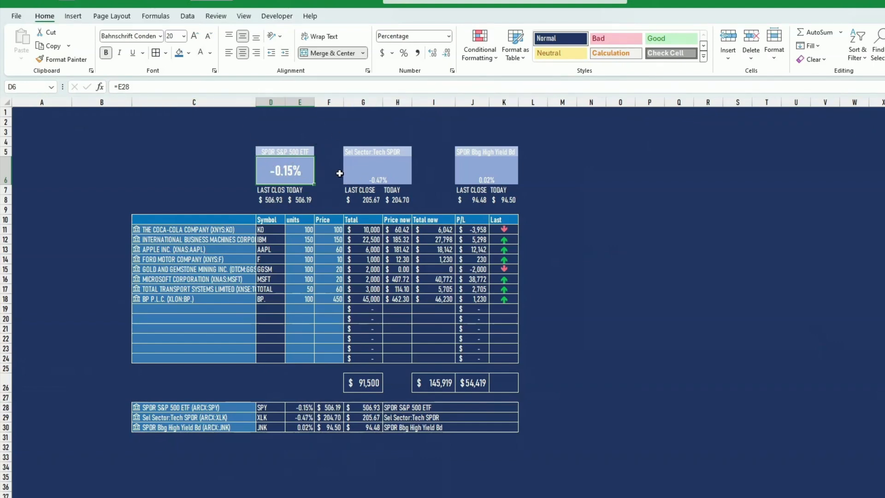
- Set the regular fill of D6 to a light pinkish red from the extended colour palette
{"action": "left_click", "coordinate": [188, 53]}
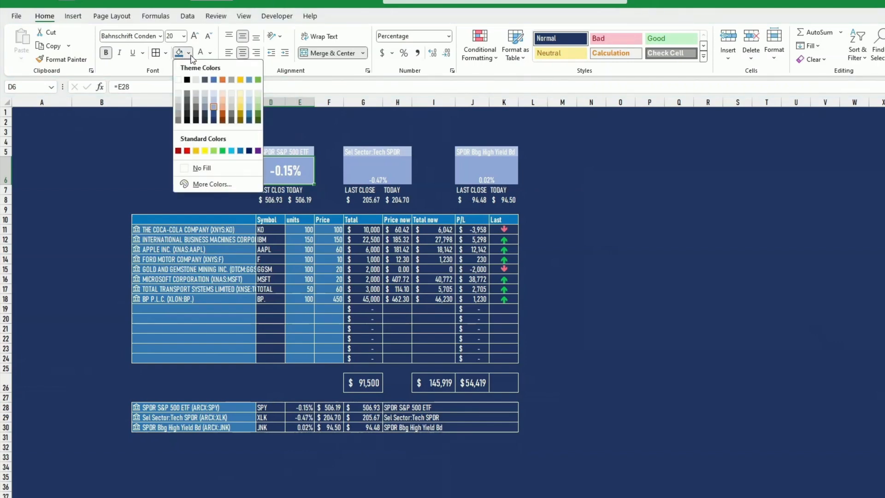
{"action": "left_click", "coordinate": [188, 152]}
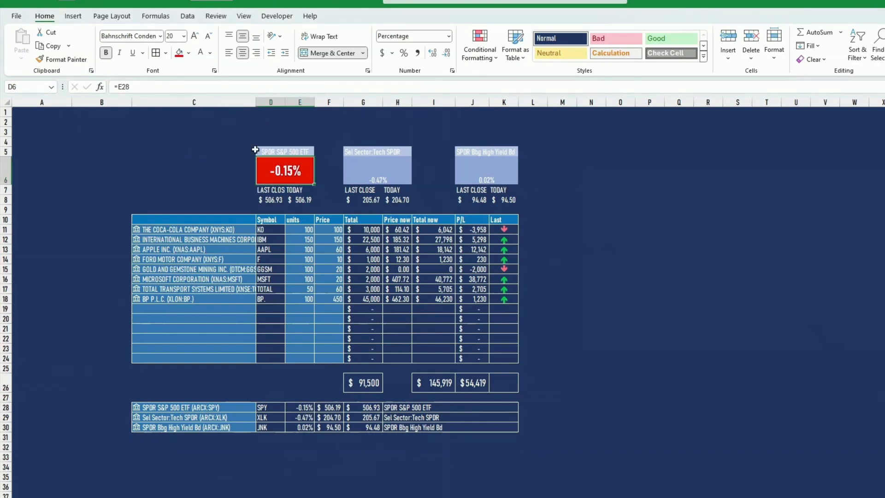
{"action": "left_click", "coordinate": [189, 53]}
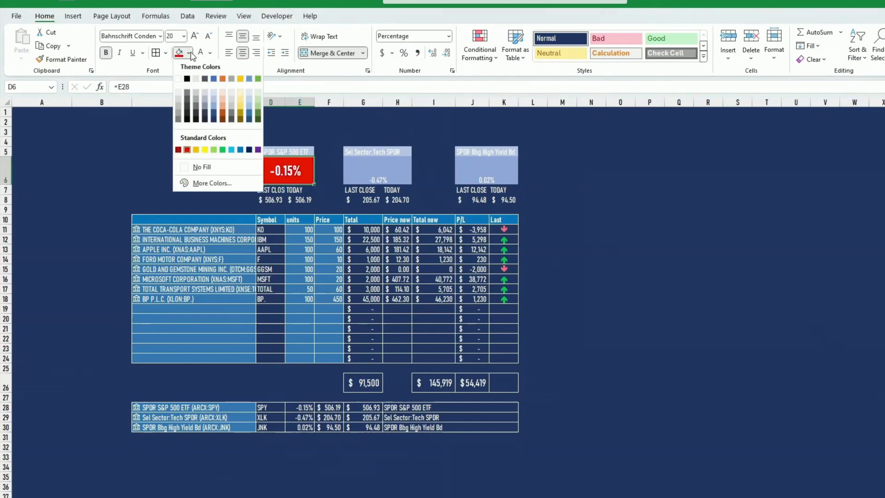
{"action": "left_click", "coordinate": [214, 185]}
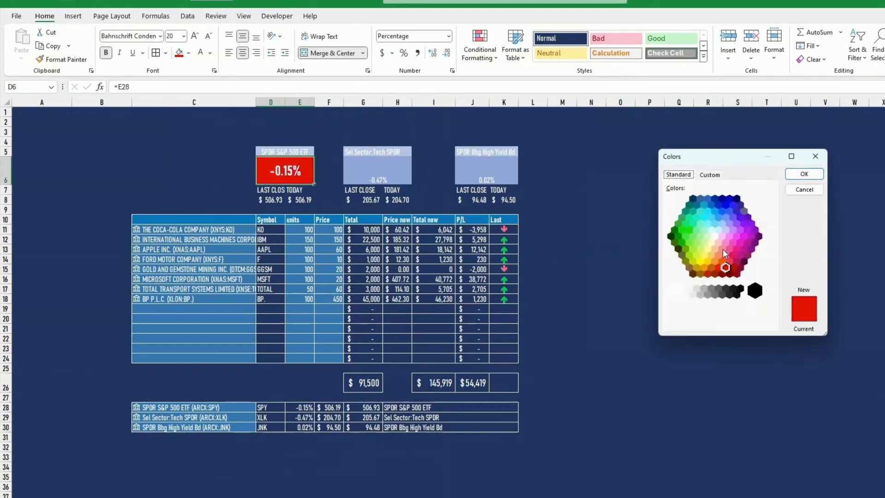
{"action": "left_click", "coordinate": [722, 249]}
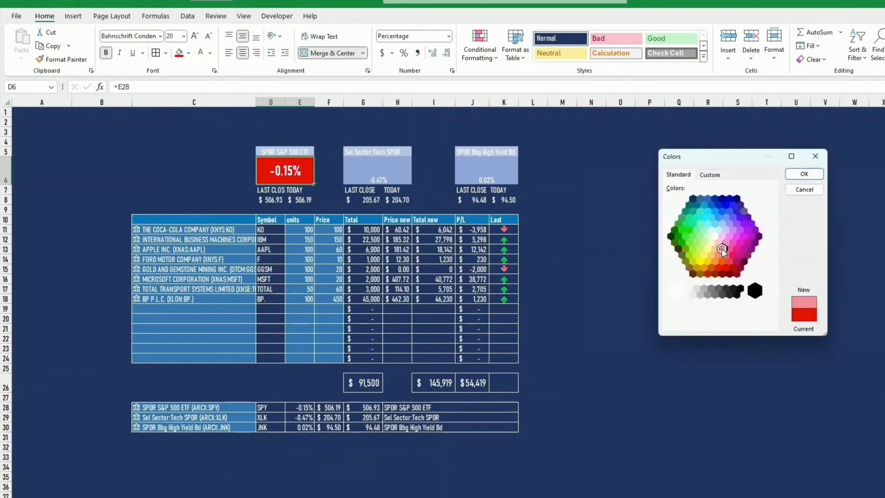
{"action": "left_click", "coordinate": [802, 175]}
{"action": "left_click", "coordinate": [764, 210]}
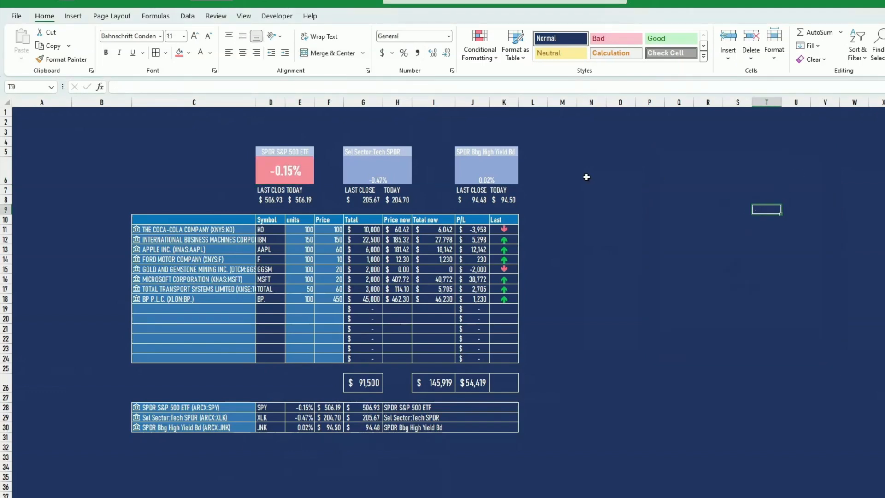
- Copy D6's formatting onto the Tech SPDR and High Yield Bd percentage cells, G6 and J6, with Format Painter
{"action": "left_click", "coordinate": [293, 168]}
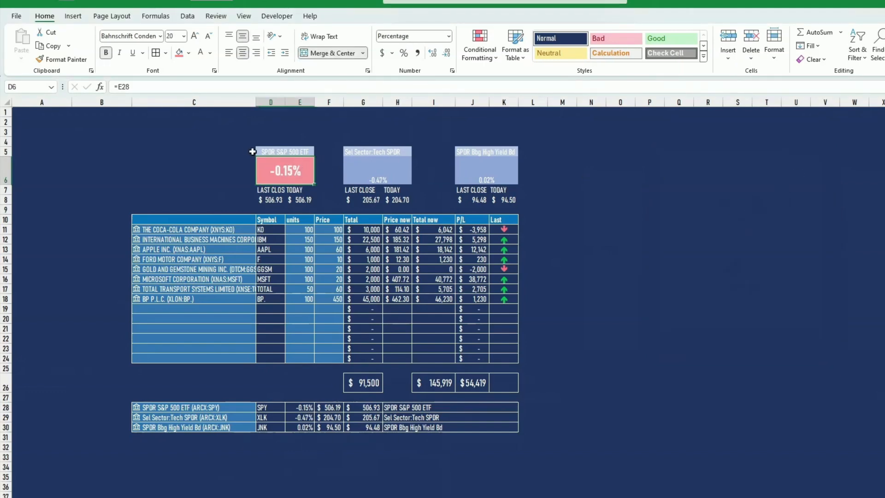
{"action": "left_click", "coordinate": [62, 59]}
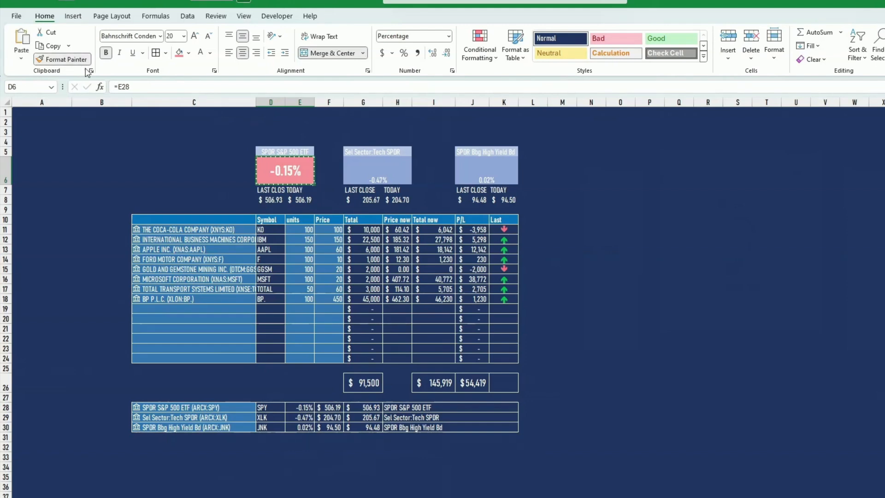
{"action": "left_click", "coordinate": [376, 171]}
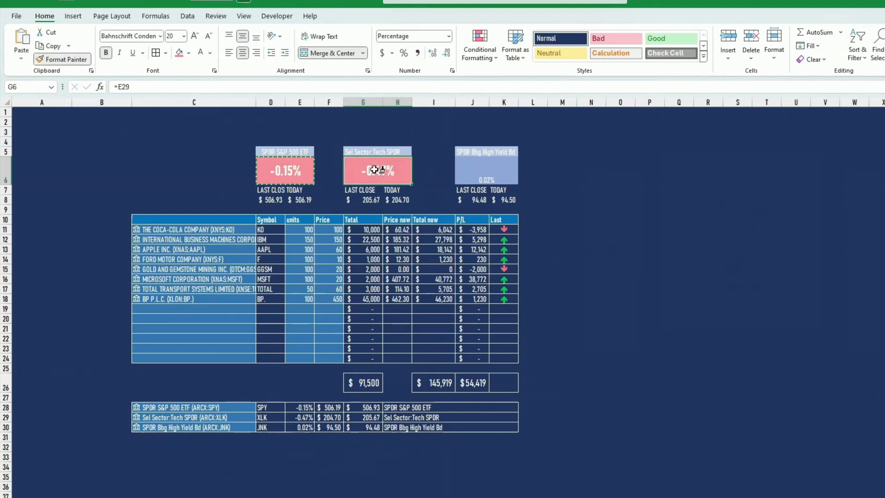
{"action": "left_click", "coordinate": [479, 174]}
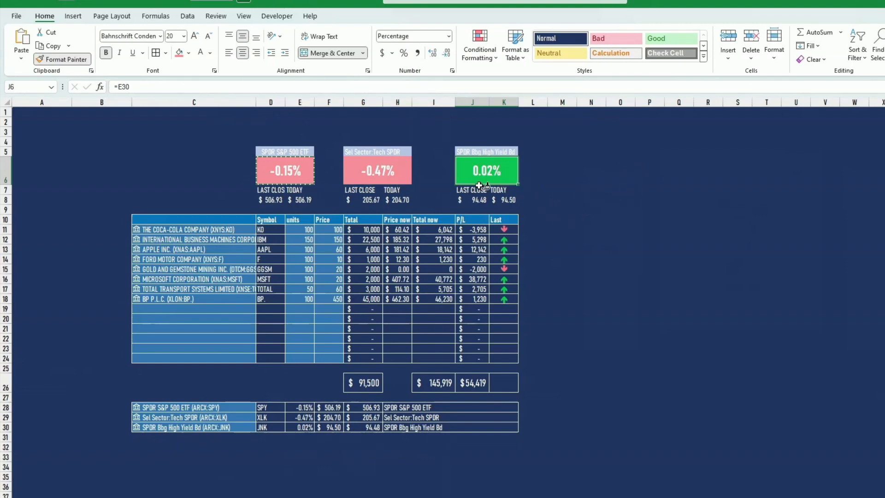
{"action": "left_click", "coordinate": [84, 61]}
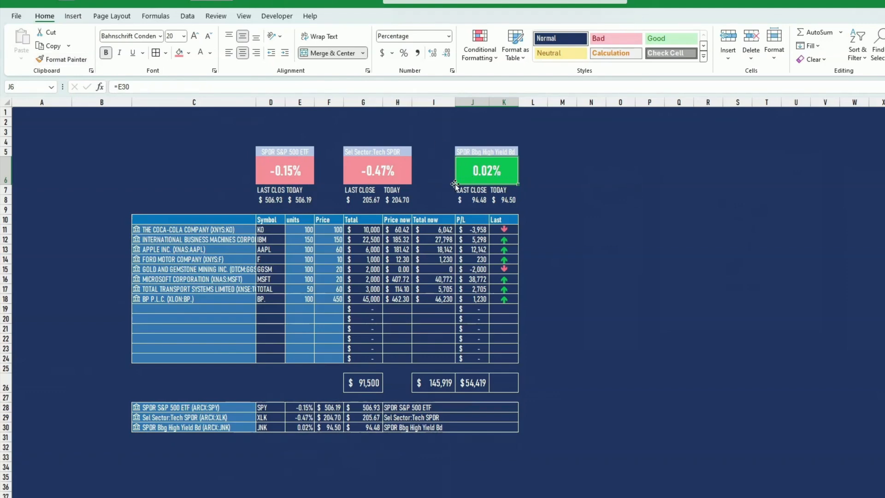
- Start a conditional formatting rule on the P/L values J11:J24 for cells whose value is greater than 0
{"action": "left_click", "coordinate": [471, 228]}
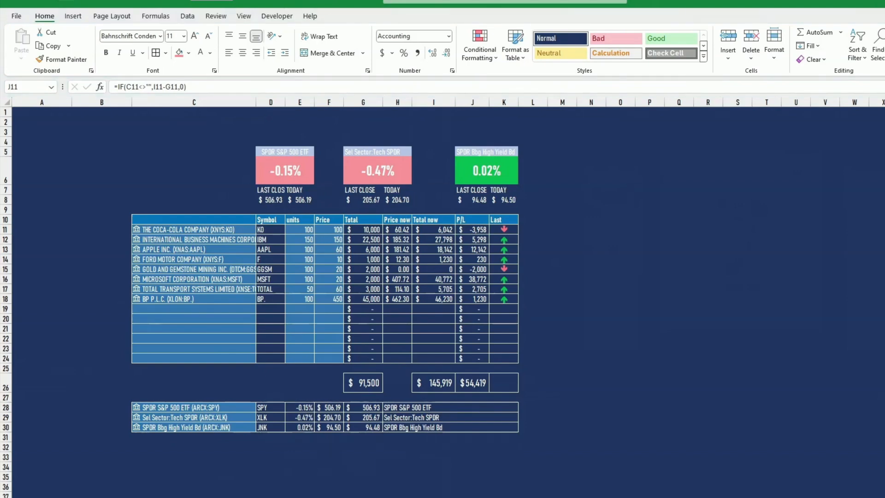
{"action": "left_click", "coordinate": [480, 232]}
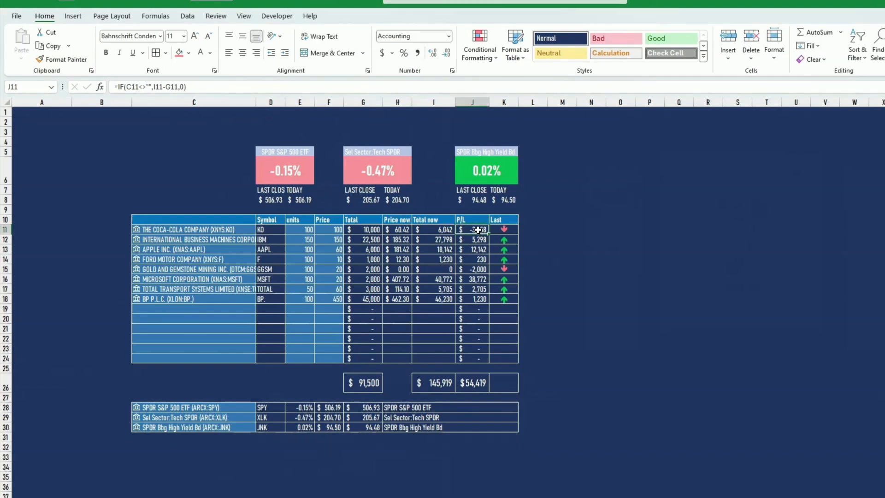
{"action": "left_click", "coordinate": [504, 231]}
{"action": "left_click_drag", "start_coordinate": [518, 234], "coordinate": [477, 356]}
{"action": "left_click", "coordinate": [482, 229]}
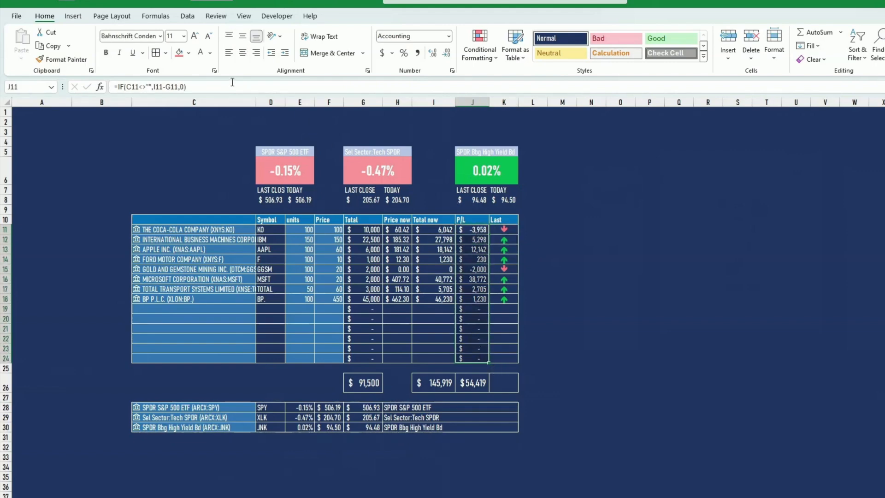
{"action": "left_click", "coordinate": [480, 49]}
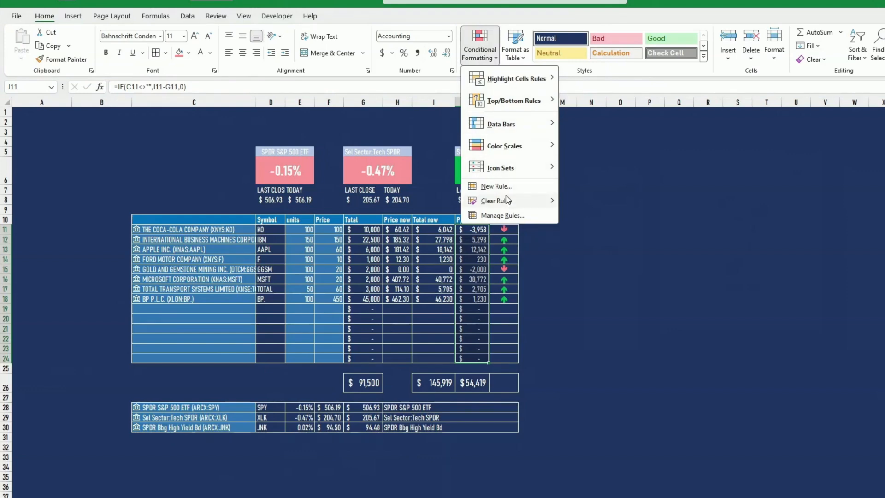
{"action": "left_click", "coordinate": [496, 187]}
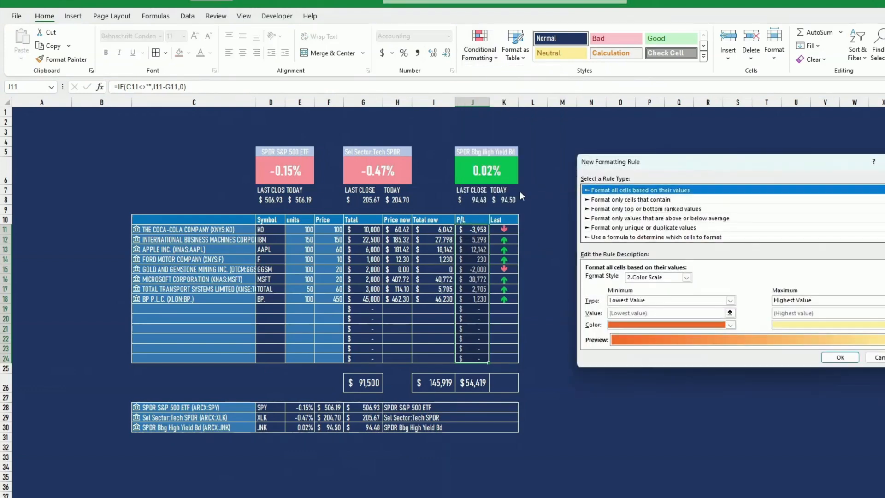
{"action": "left_click", "coordinate": [623, 209]}
{"action": "left_click", "coordinate": [627, 200]}
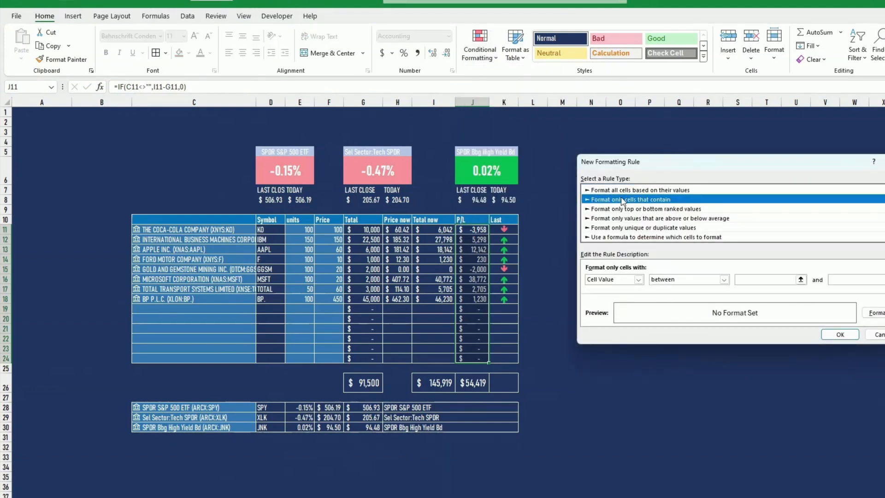
{"action": "left_click", "coordinate": [723, 279]}
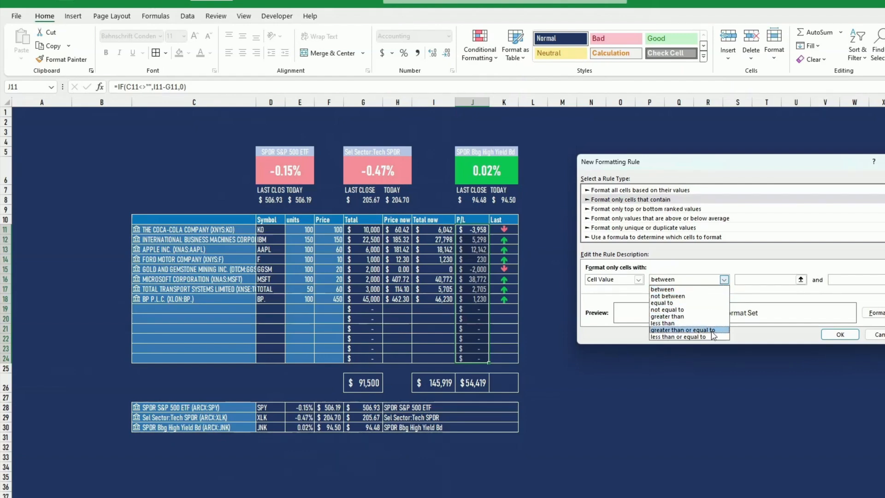
{"action": "left_click", "coordinate": [677, 317]}
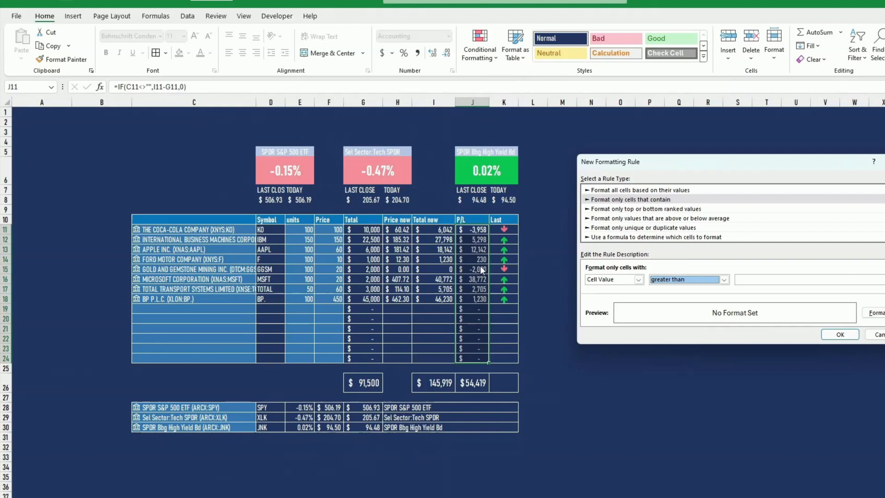
{"action": "left_click", "coordinate": [747, 279]}
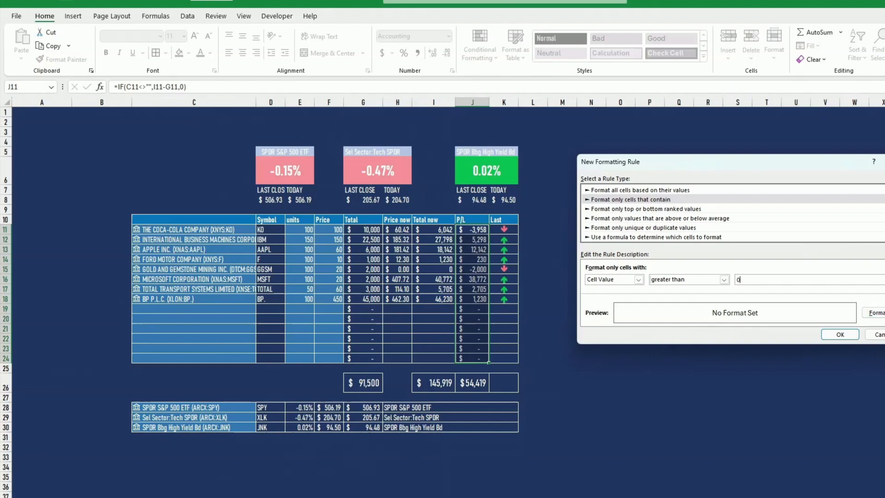
- Give the P/L rule a standard green fill and white font colour, and apply it to J11:J24
{"action": "left_click", "coordinate": [877, 312]}
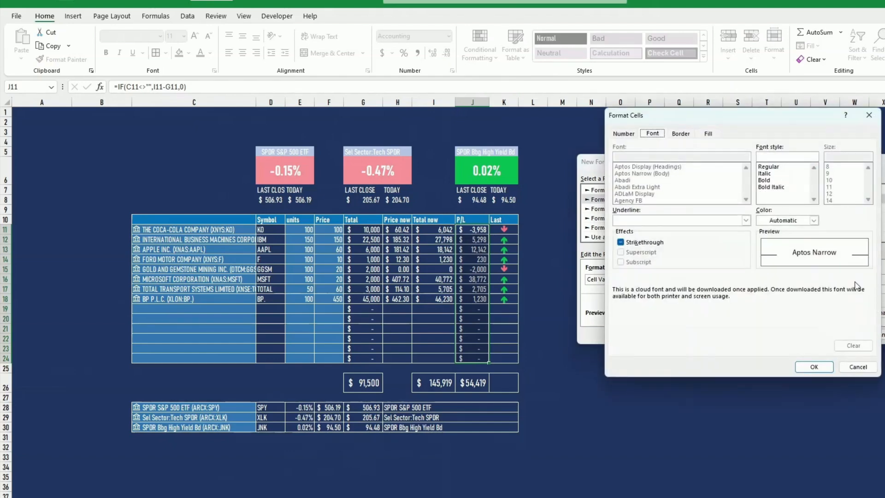
{"action": "left_click", "coordinate": [707, 134]}
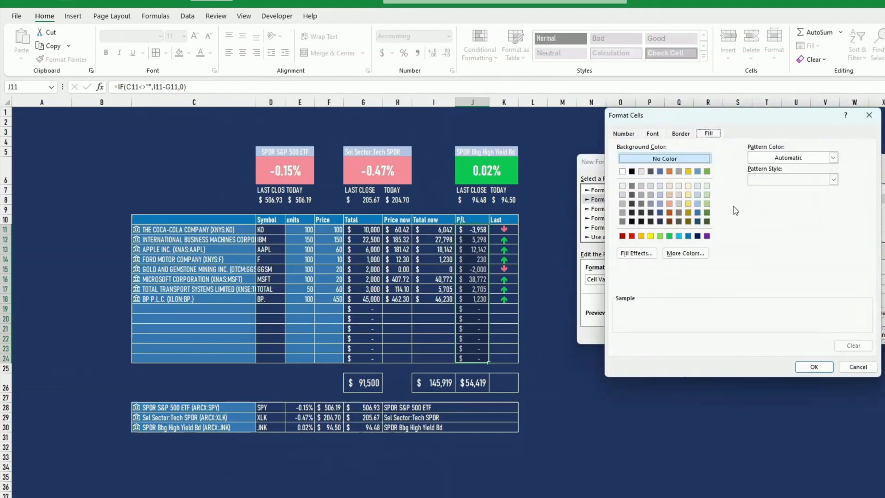
{"action": "left_click", "coordinate": [670, 236]}
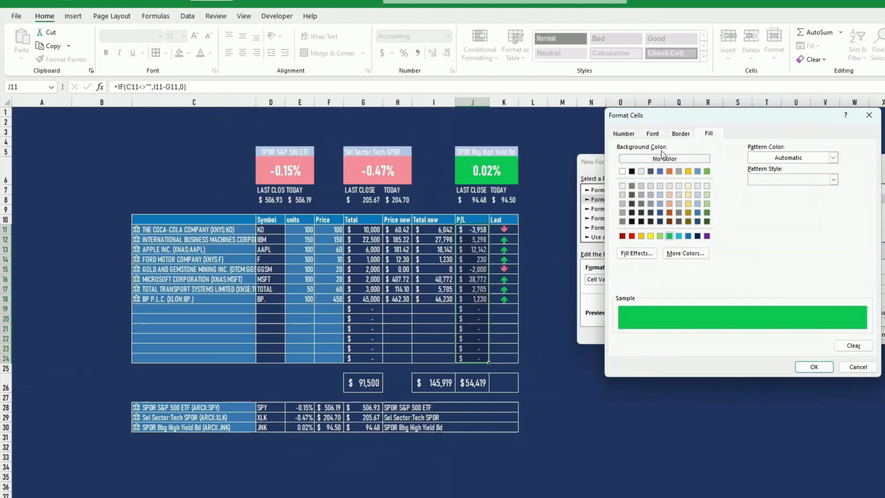
{"action": "left_click", "coordinate": [652, 133]}
{"action": "left_click", "coordinate": [787, 220]}
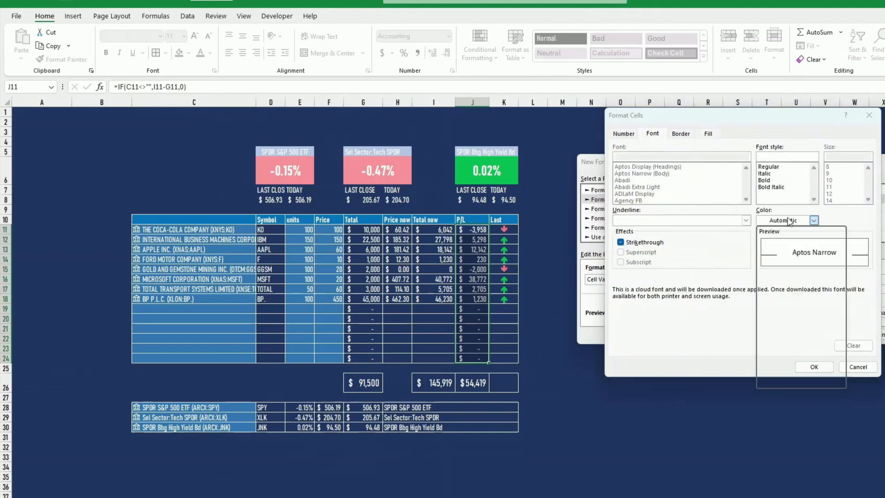
{"action": "left_click", "coordinate": [762, 262]}
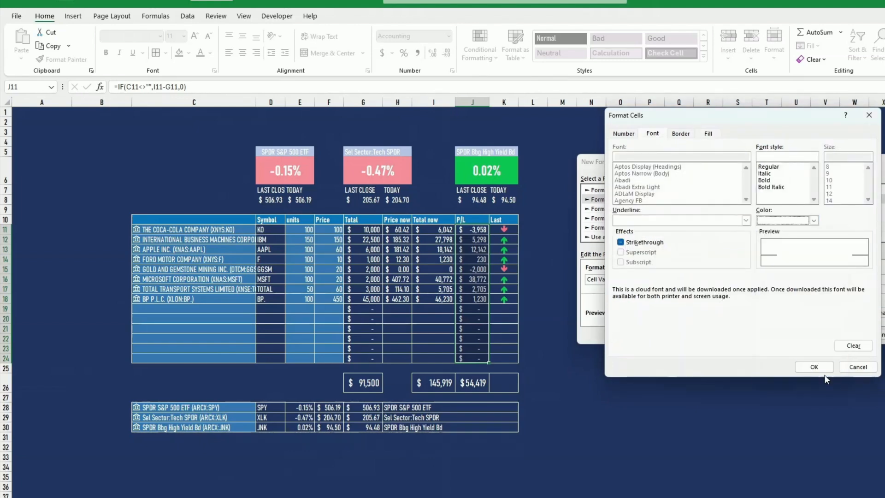
{"action": "left_click", "coordinate": [814, 367]}
{"action": "left_click", "coordinate": [840, 336]}
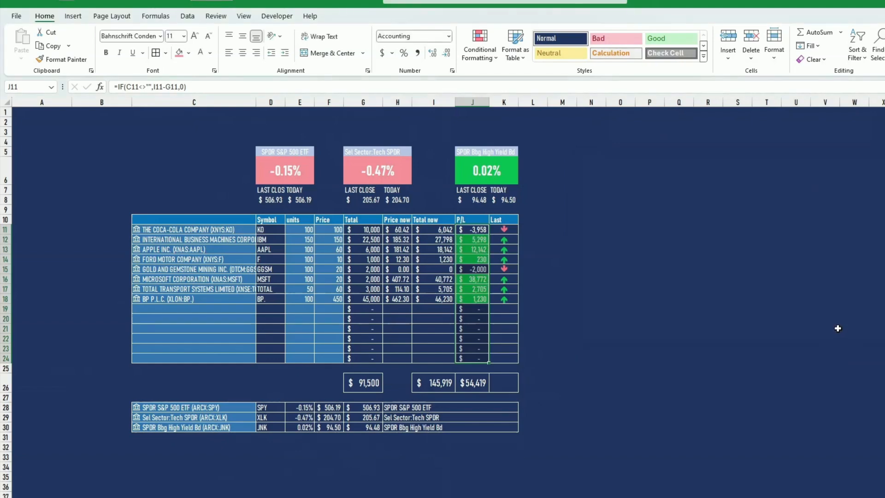
- Duplicate the P/L column's conditional formatting rule and change the copy's condition to less than 0
{"action": "left_click", "coordinate": [486, 59]}
{"action": "left_click", "coordinate": [520, 215]}
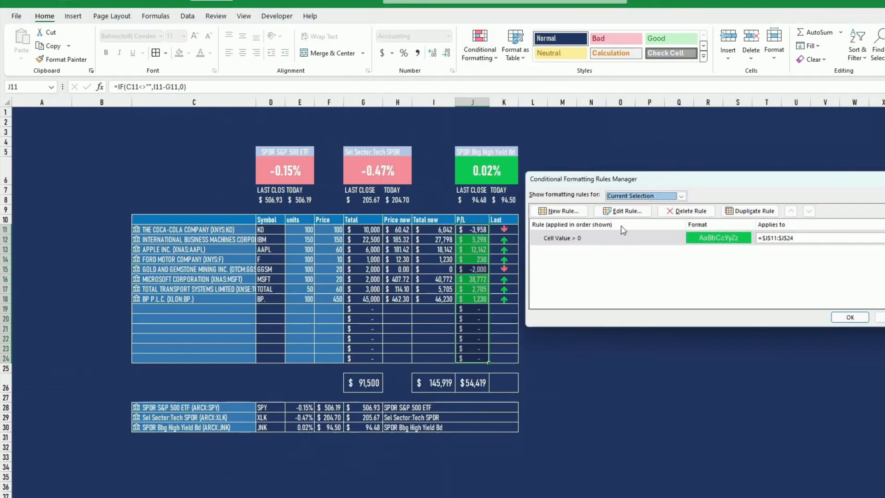
{"action": "left_click", "coordinate": [751, 210]}
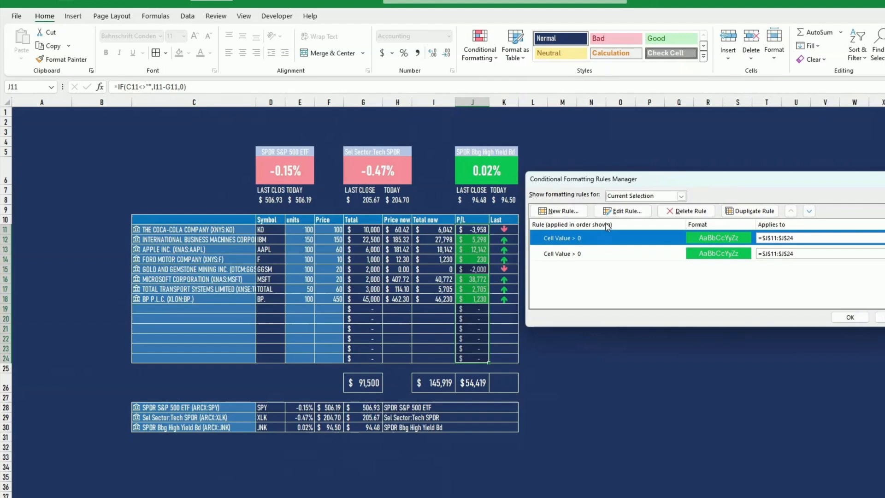
{"action": "left_click", "coordinate": [623, 211]}
{"action": "left_click", "coordinate": [687, 280]}
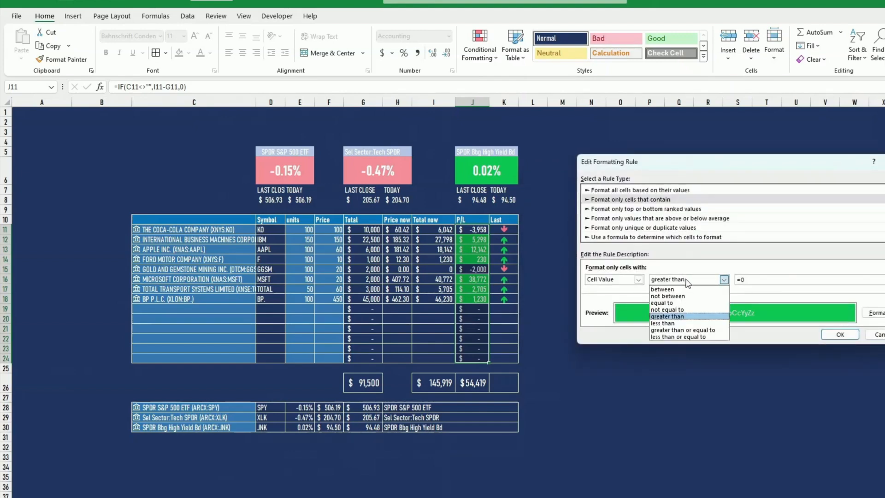
{"action": "left_click", "coordinate": [664, 323]}
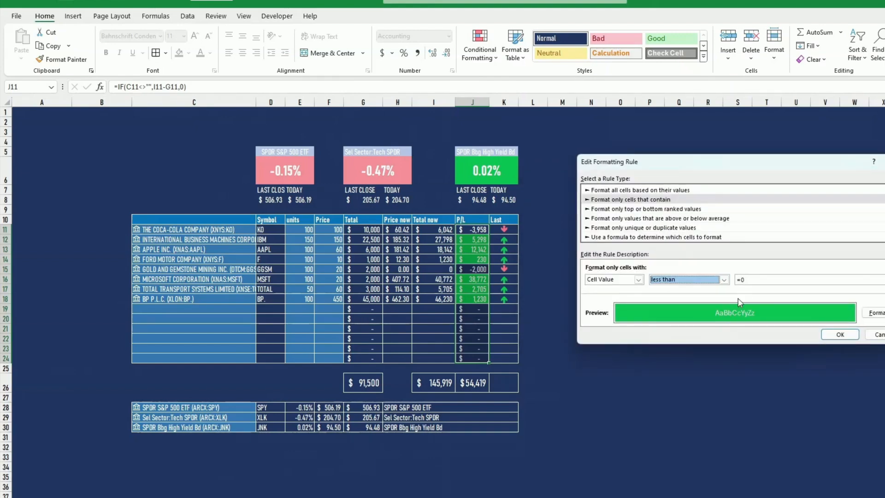
- Set the less-than-0 rule's fill to a light pinkish red from the extended colour palette and apply it to the P/L column
{"action": "left_click", "coordinate": [875, 313]}
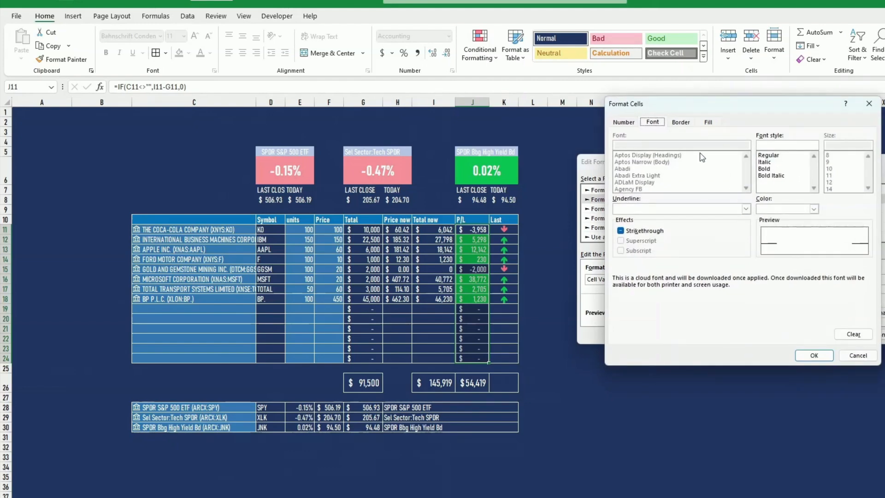
{"action": "left_click", "coordinate": [708, 122]}
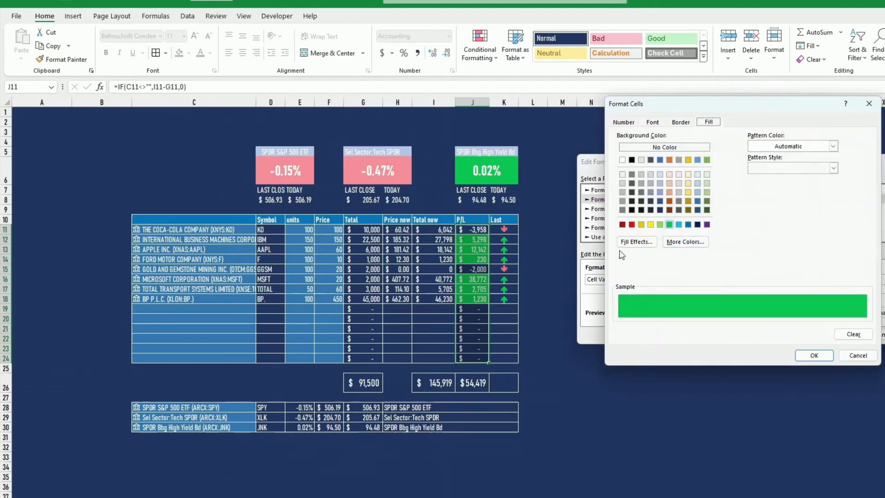
{"action": "left_click", "coordinate": [632, 224]}
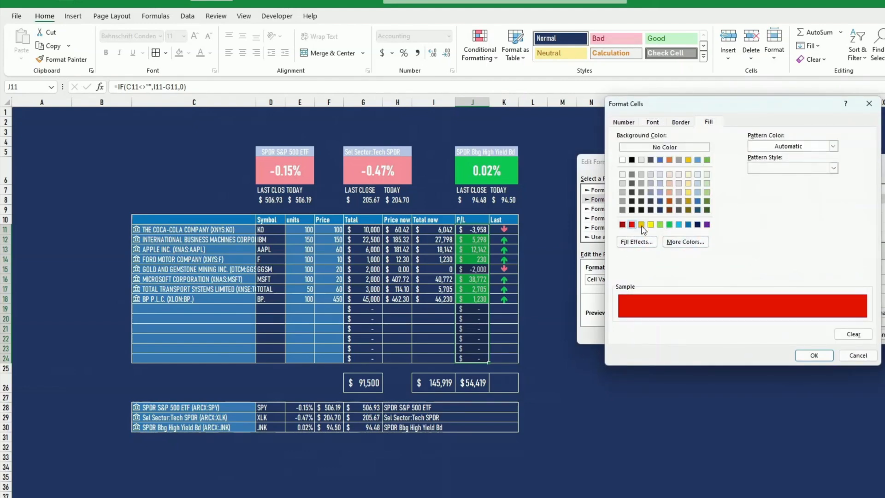
{"action": "left_click", "coordinate": [698, 244]}
{"action": "left_click", "coordinate": [723, 237]}
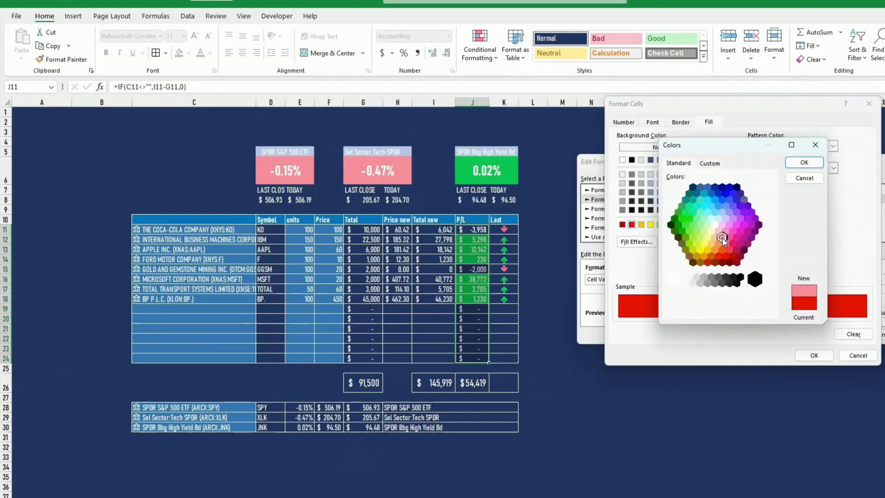
{"action": "left_click", "coordinate": [804, 163]}
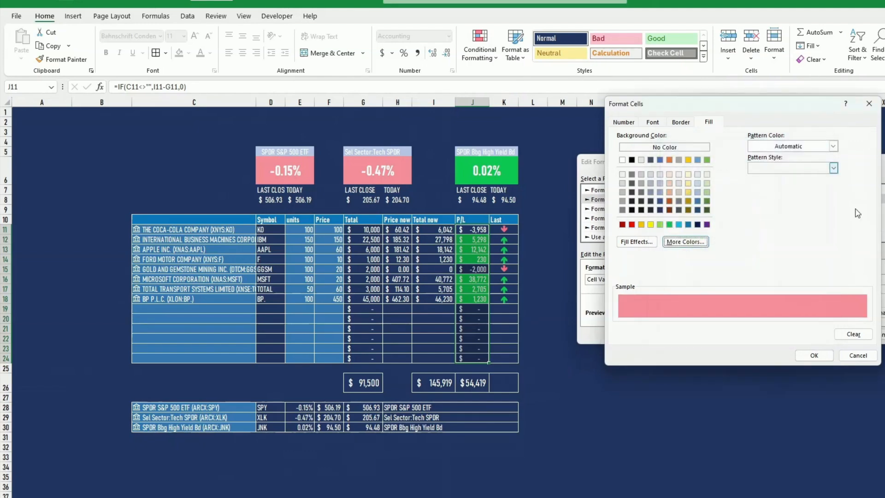
{"action": "left_click", "coordinate": [816, 356]}
{"action": "left_click", "coordinate": [837, 334]}
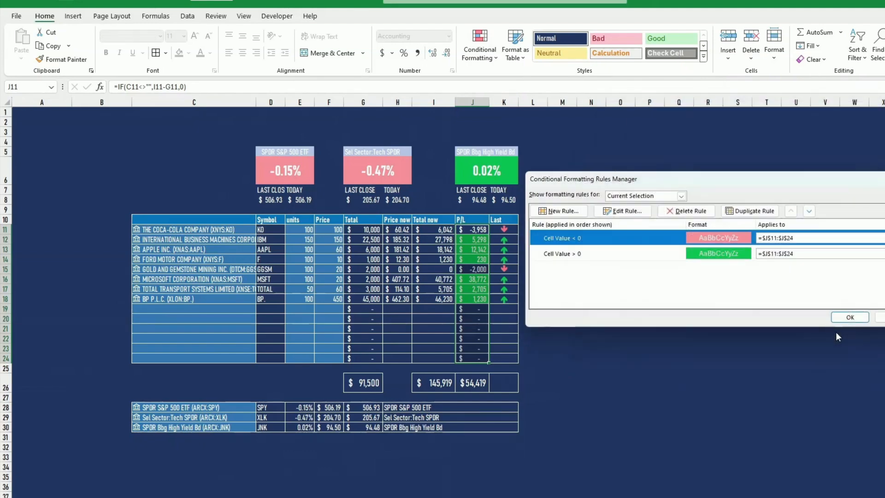
{"action": "left_click", "coordinate": [881, 317]}
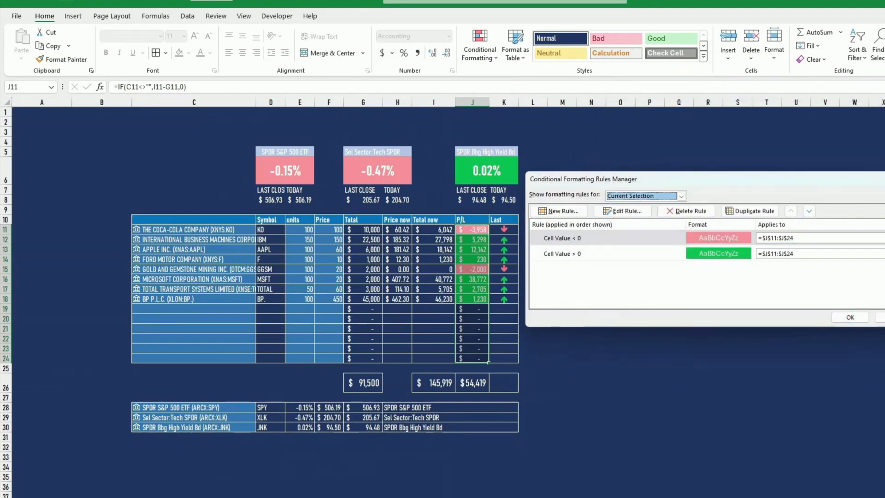
{"action": "left_click", "coordinate": [851, 320]}
{"action": "left_click", "coordinate": [795, 337]}
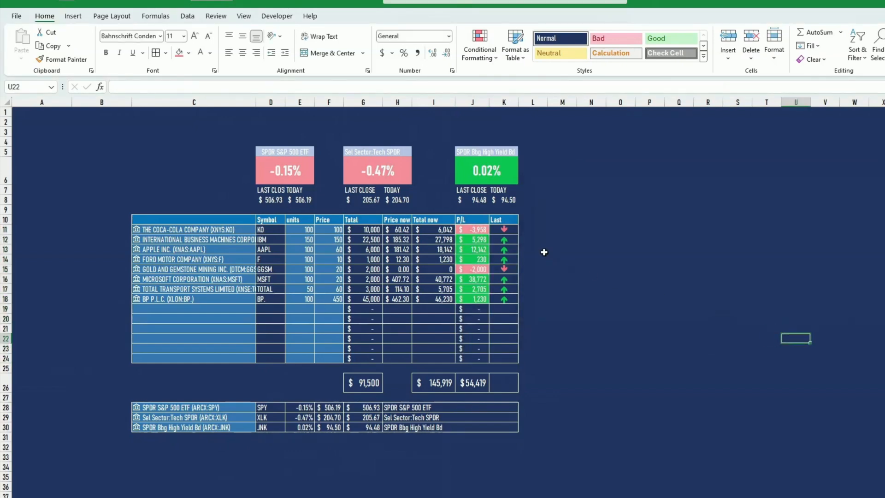
- Review the font colour of the conditional formatting rule =J11>0 on the arrow cells K11:K24
{"action": "left_click", "coordinate": [506, 230]}
{"action": "left_click_drag", "start_coordinate": [518, 234], "coordinate": [508, 359]}
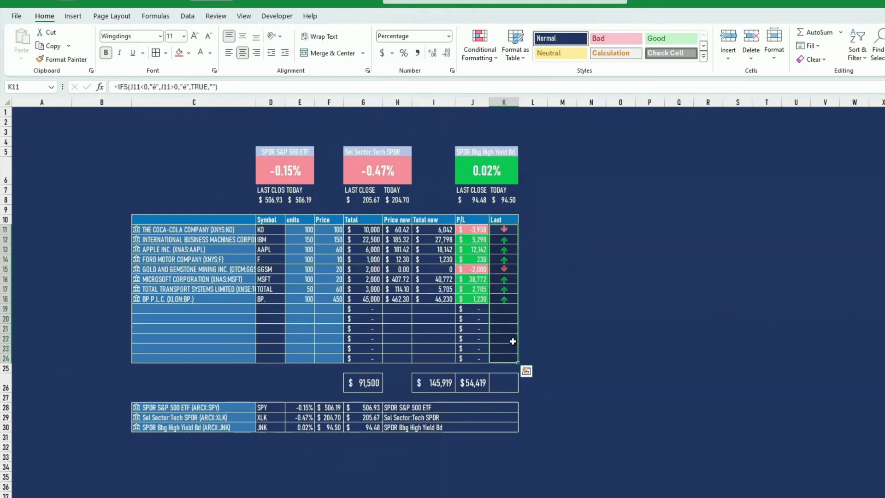
{"action": "left_click", "coordinate": [490, 64]}
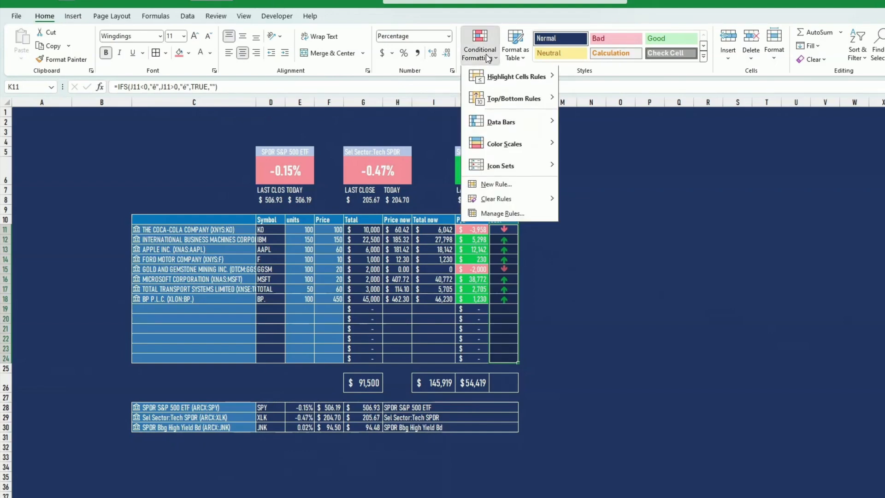
{"action": "left_click", "coordinate": [502, 216]}
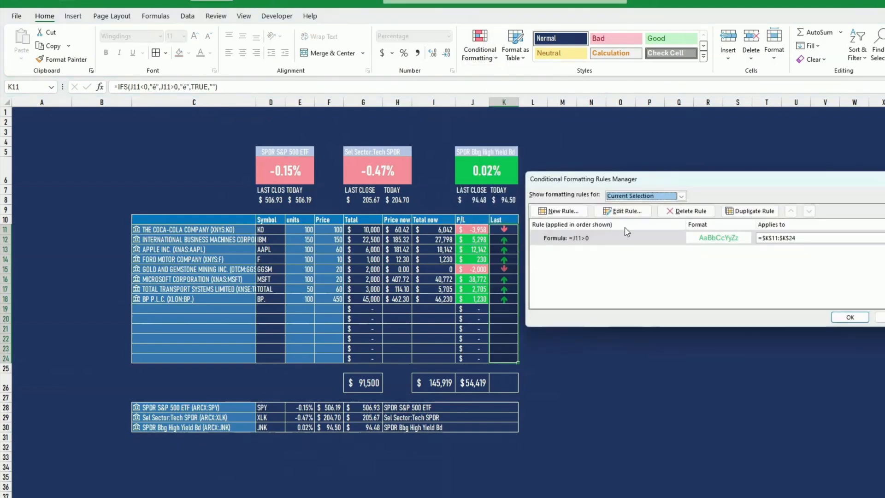
{"action": "left_click", "coordinate": [651, 239]}
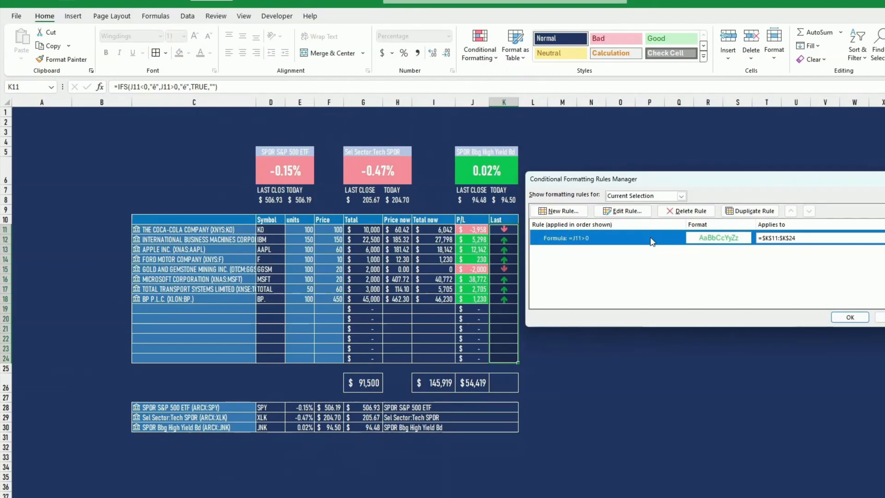
{"action": "left_click", "coordinate": [638, 213]}
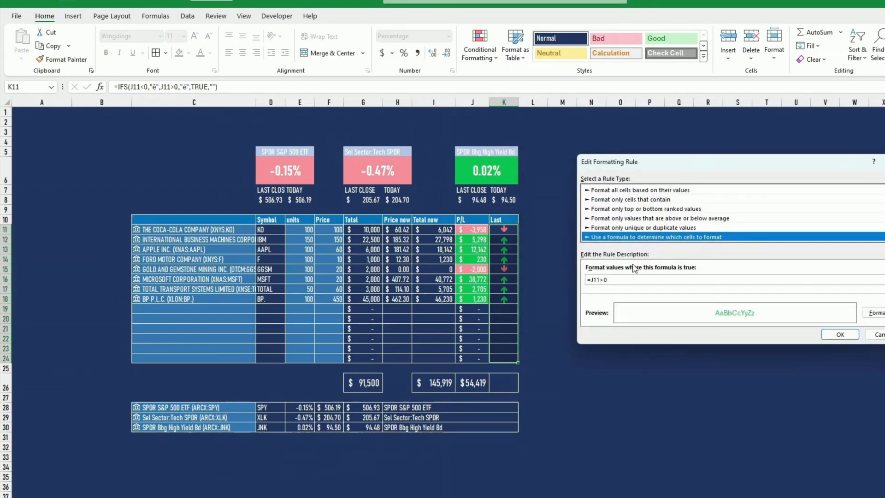
{"action": "left_click", "coordinate": [876, 312]}
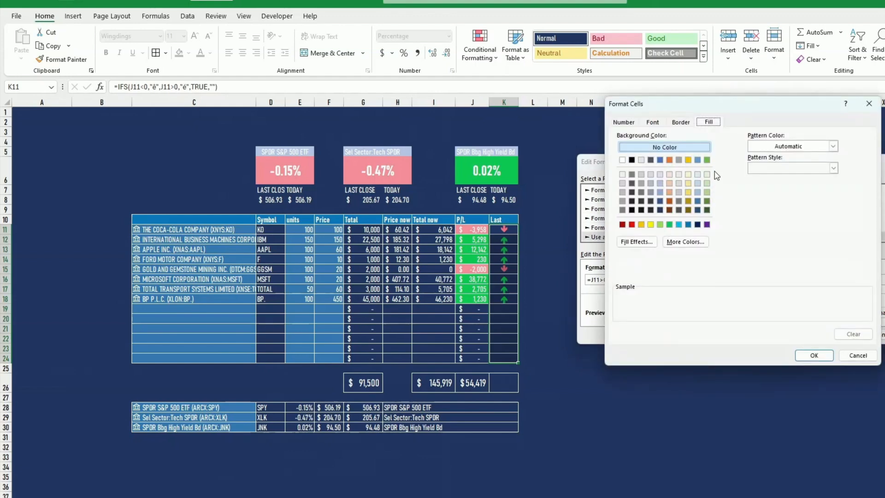
{"action": "left_click", "coordinate": [653, 123]}
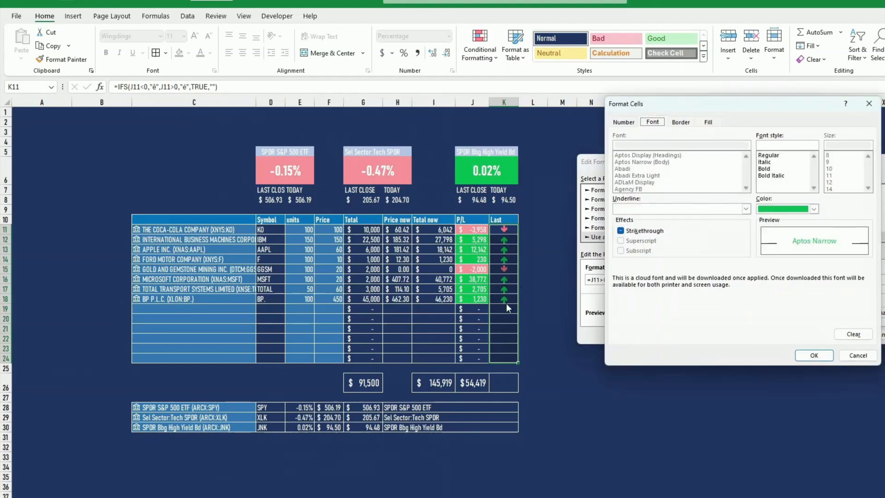
{"action": "left_click", "coordinate": [816, 356]}
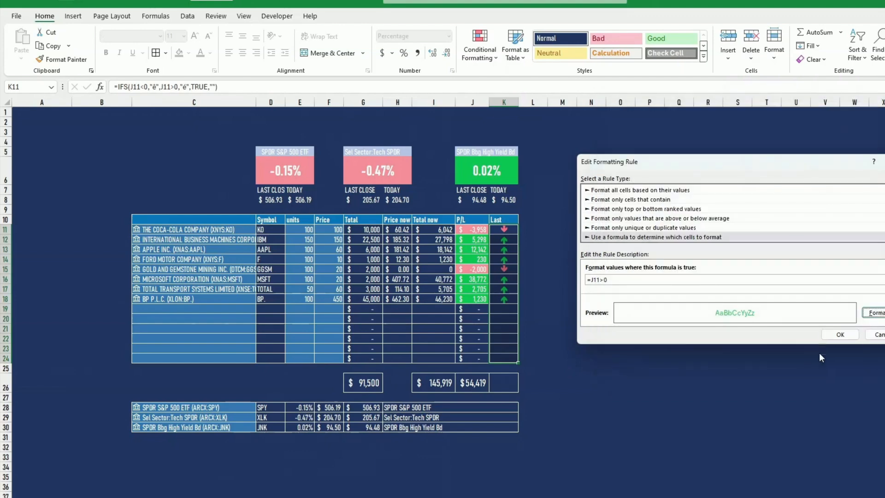
{"action": "left_click", "coordinate": [846, 335]}
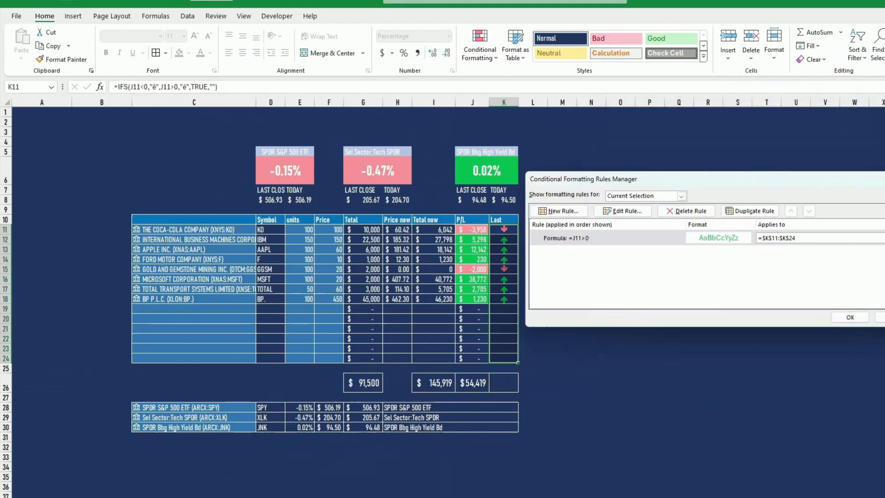
{"action": "left_click", "coordinate": [851, 317]}
{"action": "left_click", "coordinate": [821, 331]}
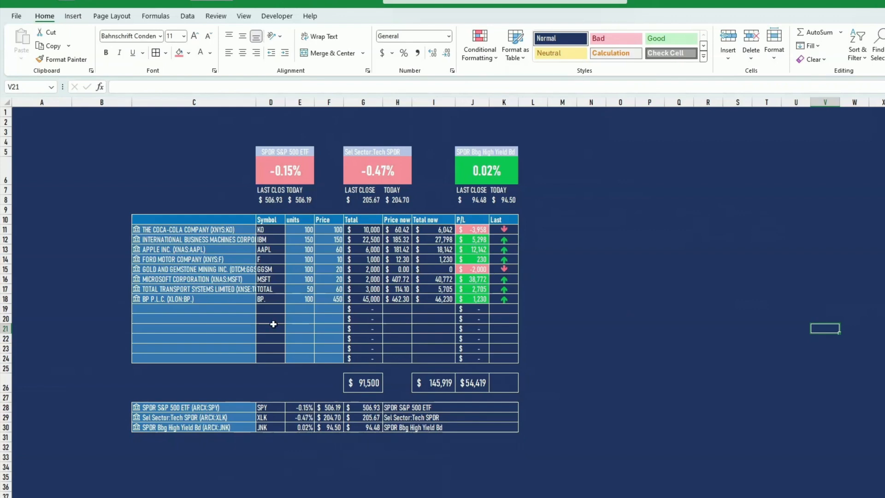
- Reduce the font size of the LAST CLOSE and TODAY headings in D7:E7 to 10
{"action": "left_click", "coordinate": [295, 298]}
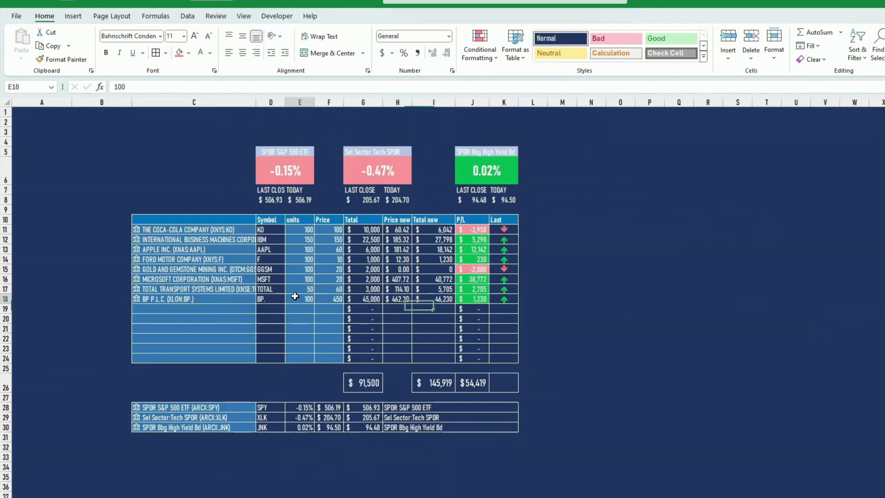
{"action": "left_click", "coordinate": [279, 195]}
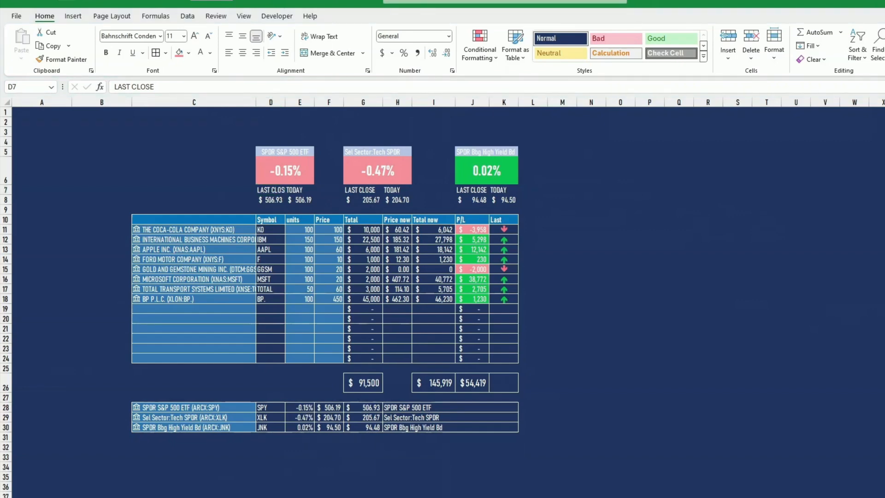
{"action": "left_click", "coordinate": [432, 174]}
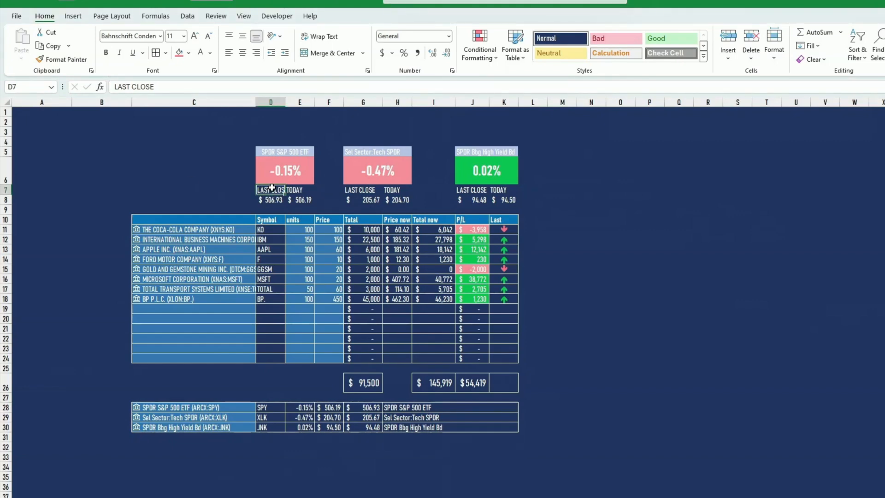
{"action": "left_click_drag", "start_coordinate": [272, 187], "coordinate": [300, 190]}
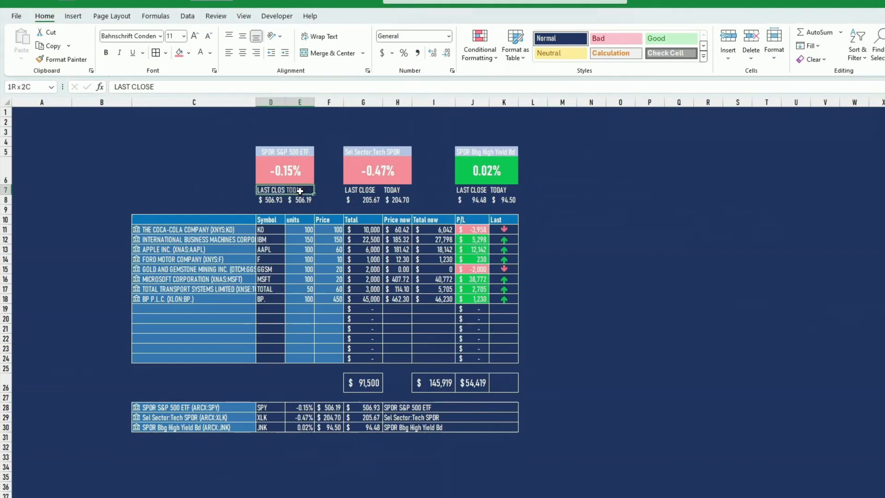
{"action": "left_click", "coordinate": [209, 36]}
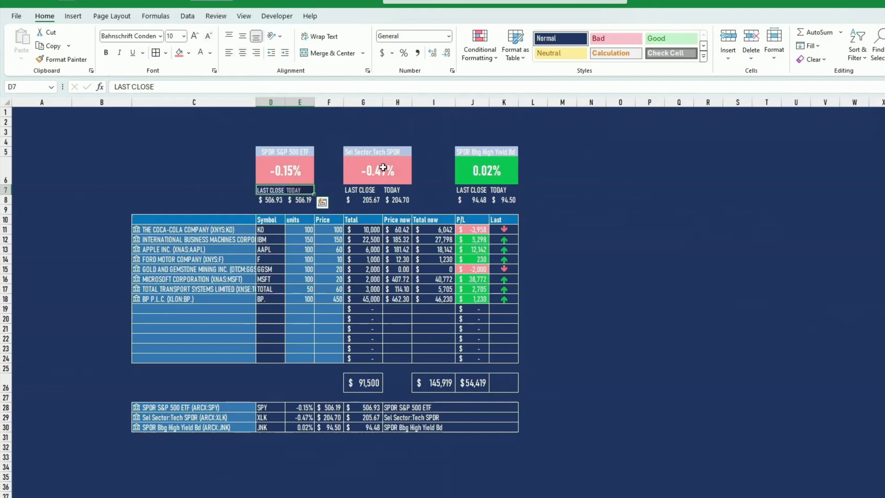
- Copy the formatting of D7:E7 to the LAST CLOSE and TODAY headings of the other two index cards with Format Painter
{"action": "left_click", "coordinate": [67, 60]}
{"action": "left_click", "coordinate": [354, 189]}
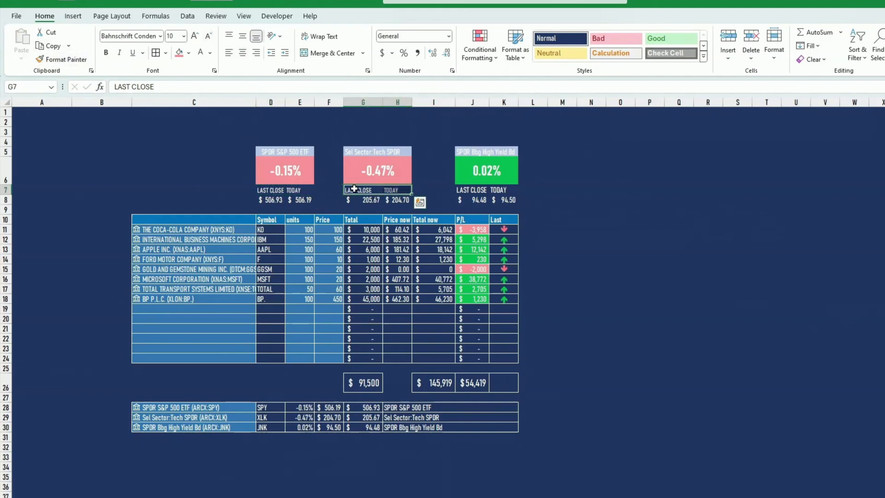
{"action": "left_click", "coordinate": [69, 64]}
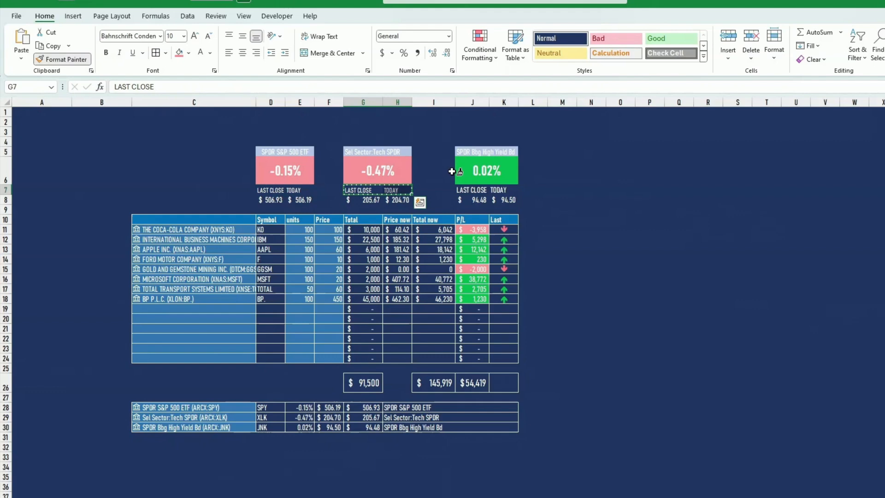
{"action": "left_click", "coordinate": [468, 190]}
- Fill the LAST CLOSE and TODAY headings of all three index cards in row 7 with standard blue
{"action": "left_click", "coordinate": [277, 192]}
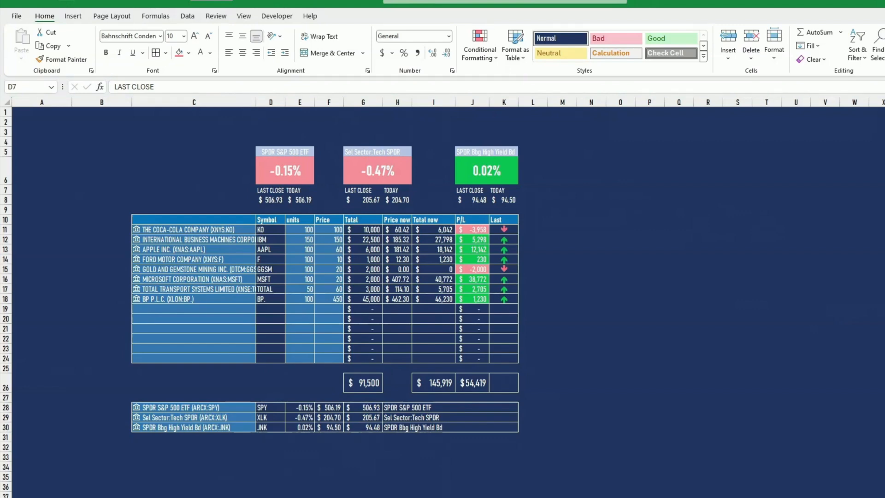
{"action": "left_click_drag", "start_coordinate": [257, 190], "coordinate": [296, 190]}
{"action": "left_click", "coordinate": [189, 53]}
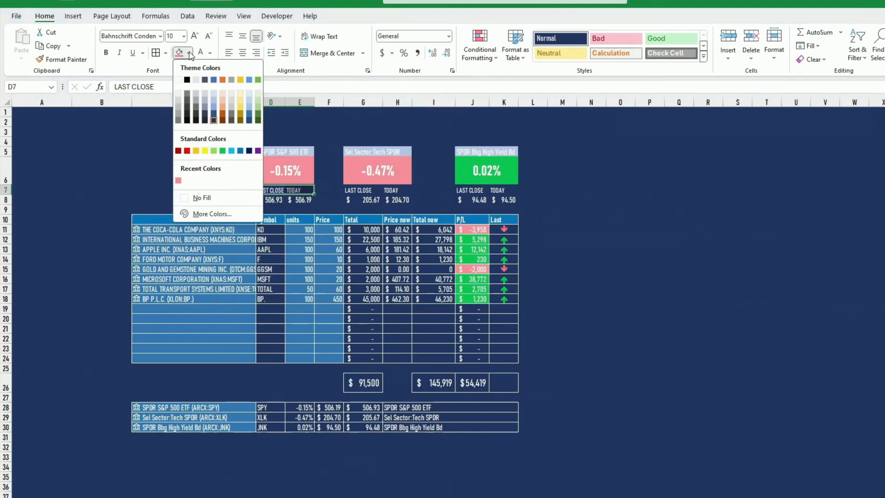
{"action": "left_click", "coordinate": [240, 151]}
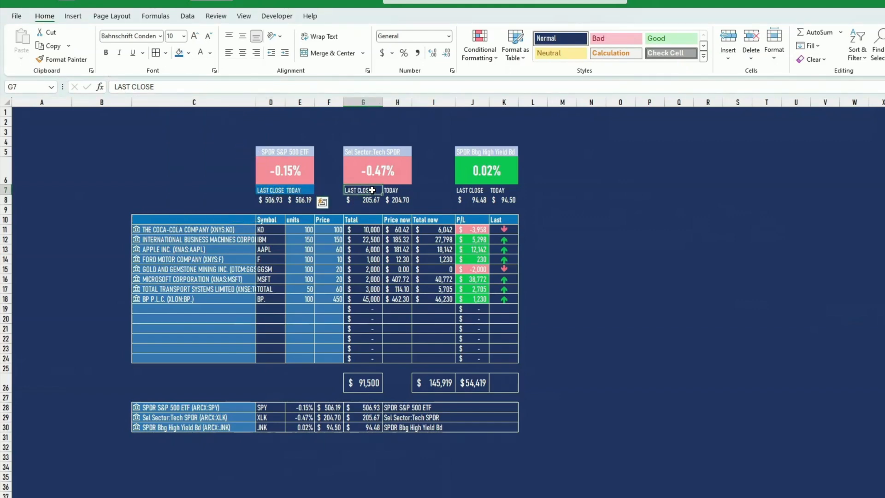
{"action": "left_click_drag", "start_coordinate": [350, 190], "coordinate": [398, 191]}
{"action": "key", "text": "F4"}
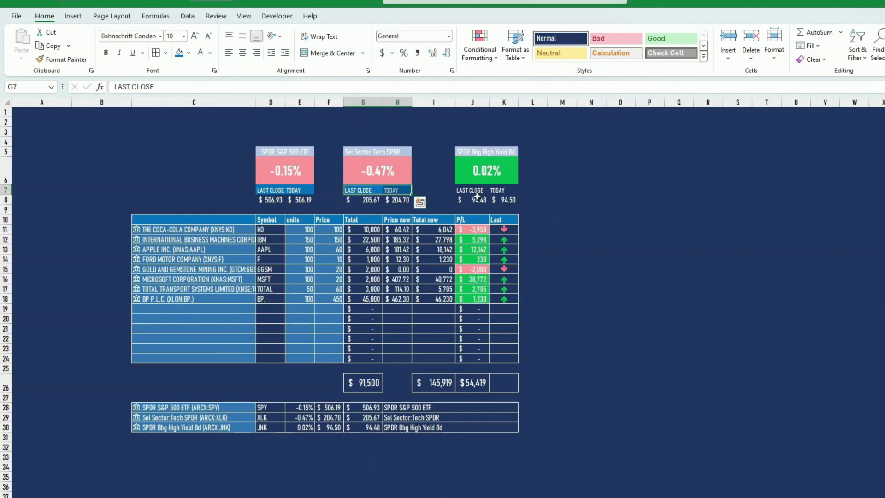
{"action": "left_click_drag", "start_coordinate": [473, 192], "coordinate": [499, 192]}
{"action": "key", "text": "F4"}
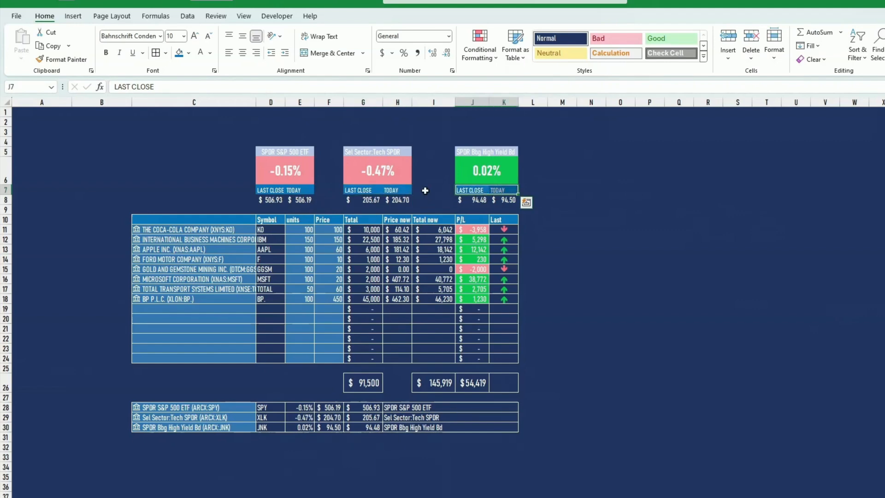
- Centre the LAST CLOSE and TODAY headings of all three index cards horizontally
{"action": "left_click", "coordinate": [280, 191]}
{"action": "left_click_drag", "start_coordinate": [282, 190], "coordinate": [300, 191]}
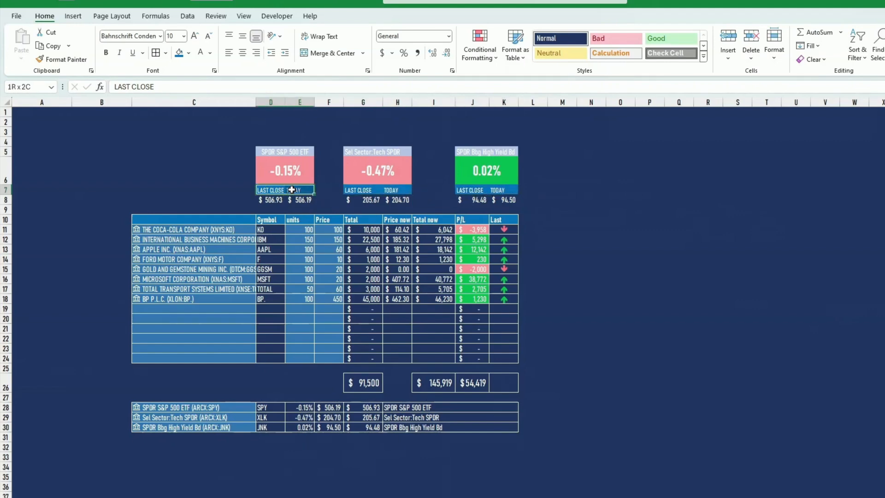
{"action": "left_click", "coordinate": [243, 53]}
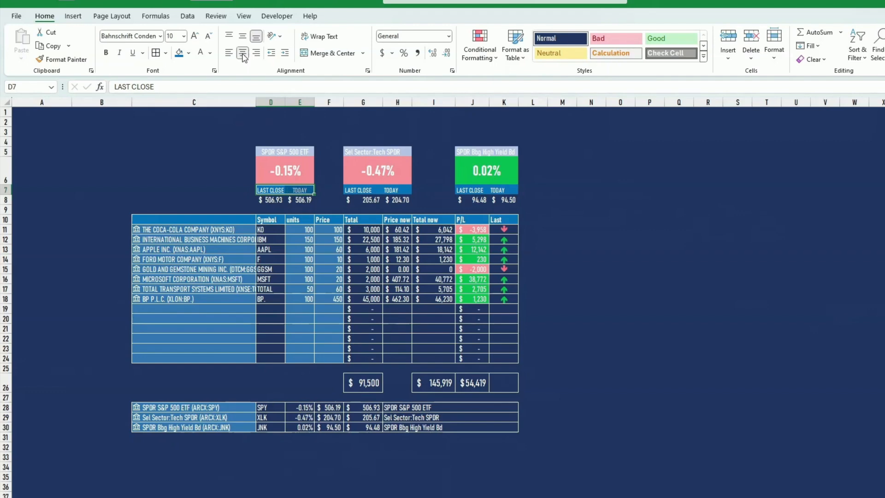
{"action": "left_click_drag", "start_coordinate": [364, 191], "coordinate": [395, 191]}
{"action": "key", "text": "F4"}
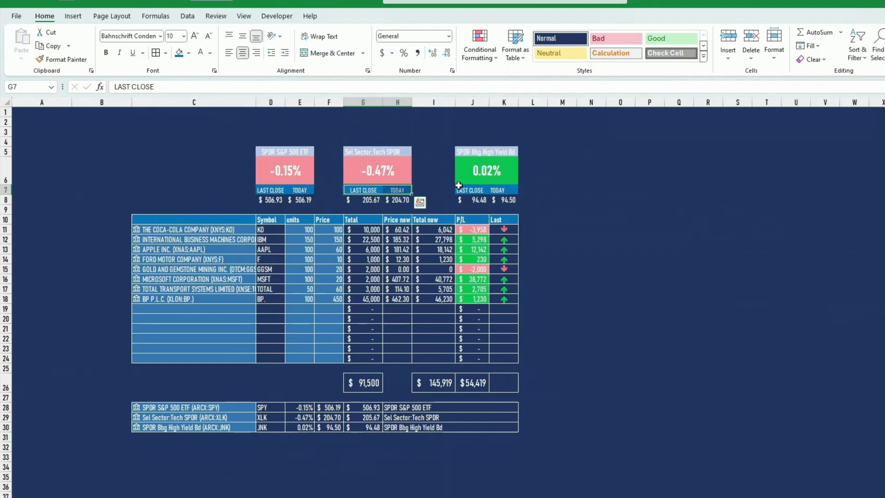
{"action": "left_click_drag", "start_coordinate": [468, 190], "coordinate": [495, 191]}
{"action": "key", "text": "F4"}
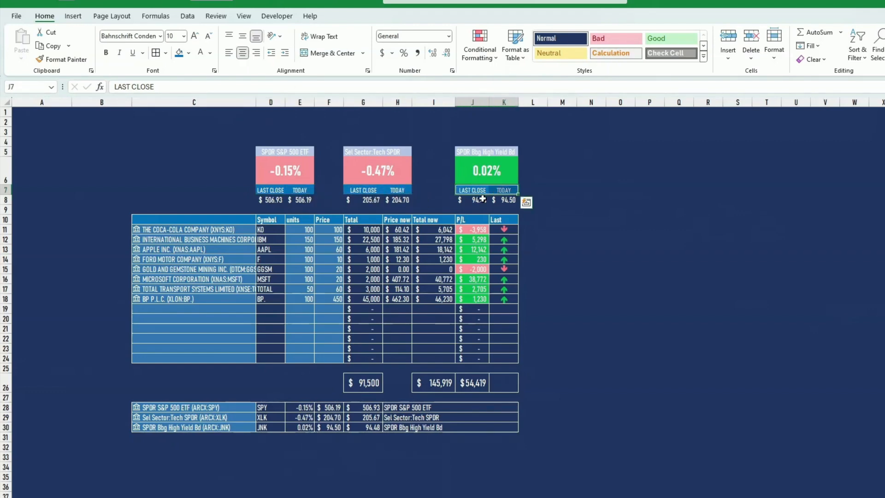
- Fill the title cells of the three index cards in row 5 with the same blue as their row 7 headings
{"action": "left_click", "coordinate": [273, 199]}
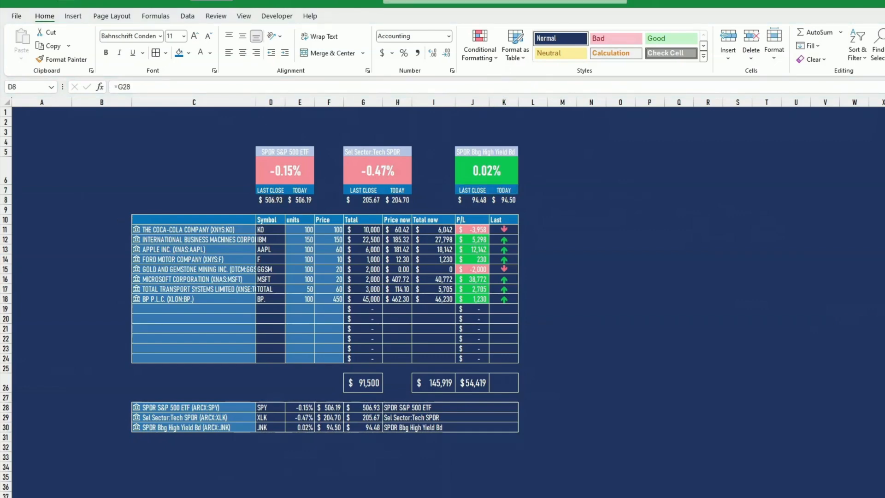
{"action": "left_click", "coordinate": [279, 149]}
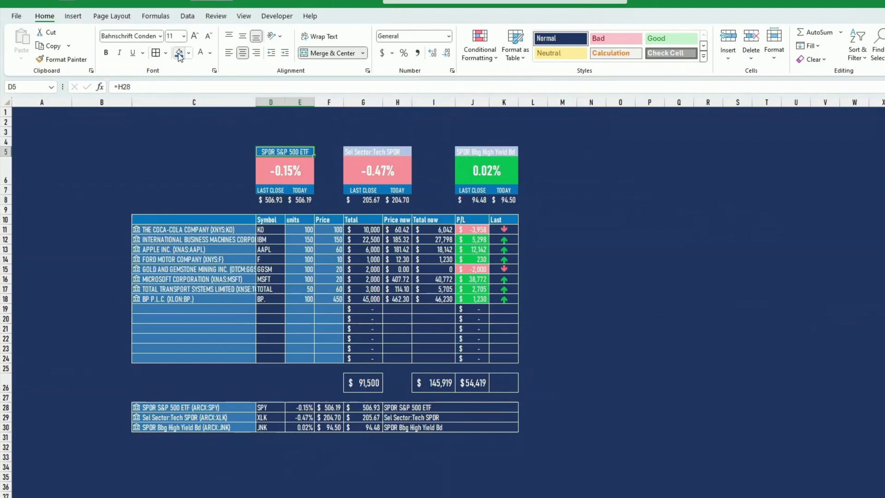
{"action": "left_click", "coordinate": [398, 150]}
{"action": "left_click", "coordinate": [369, 152]}
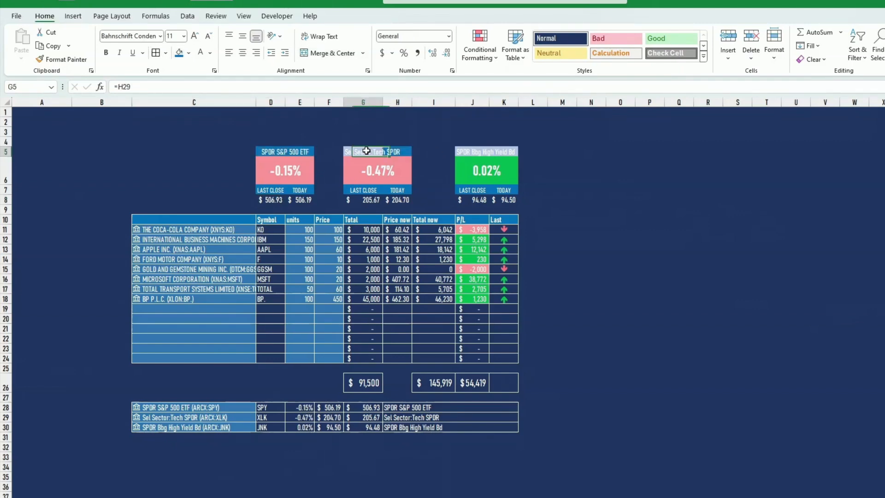
{"action": "left_click_drag", "start_coordinate": [464, 150], "coordinate": [491, 154]}
{"action": "left_click", "coordinate": [279, 154]}
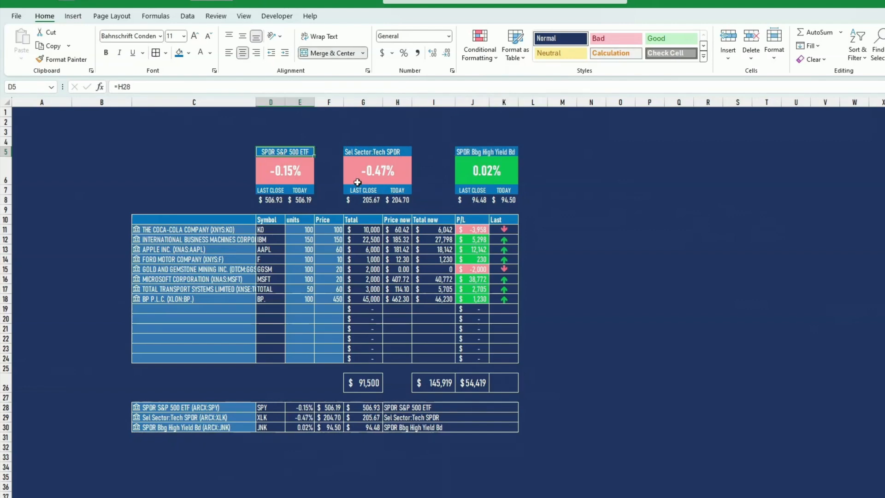
- Fill the last close and today price cells of all three index cards in row 8 with the light blue theme colour
{"action": "left_click", "coordinate": [266, 201]}
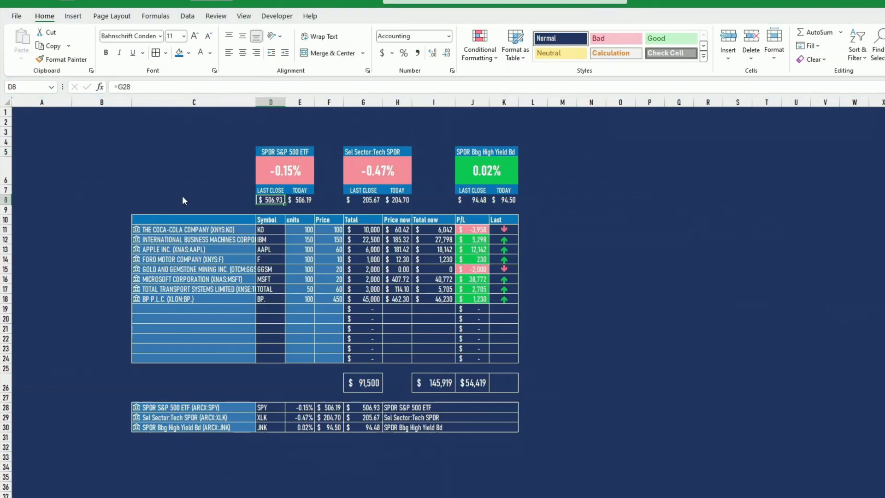
{"action": "left_click_drag", "start_coordinate": [274, 200], "coordinate": [309, 199]}
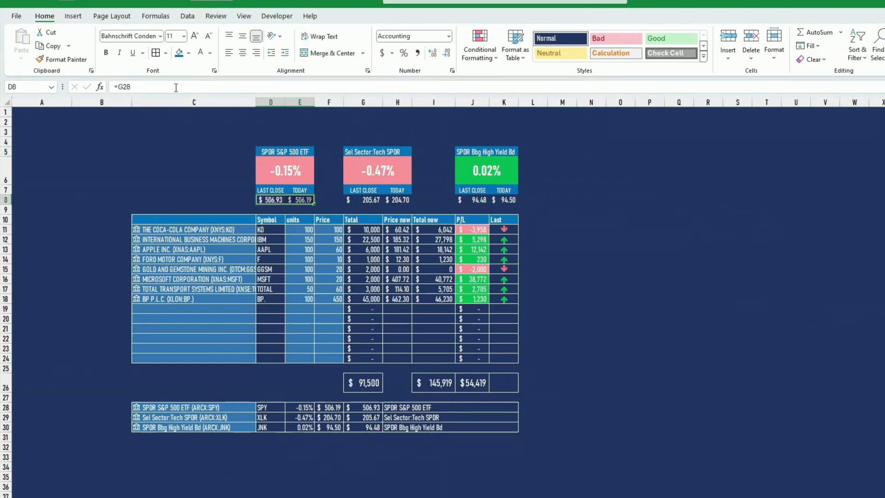
{"action": "left_click", "coordinate": [189, 53]}
{"action": "left_click", "coordinate": [249, 81]}
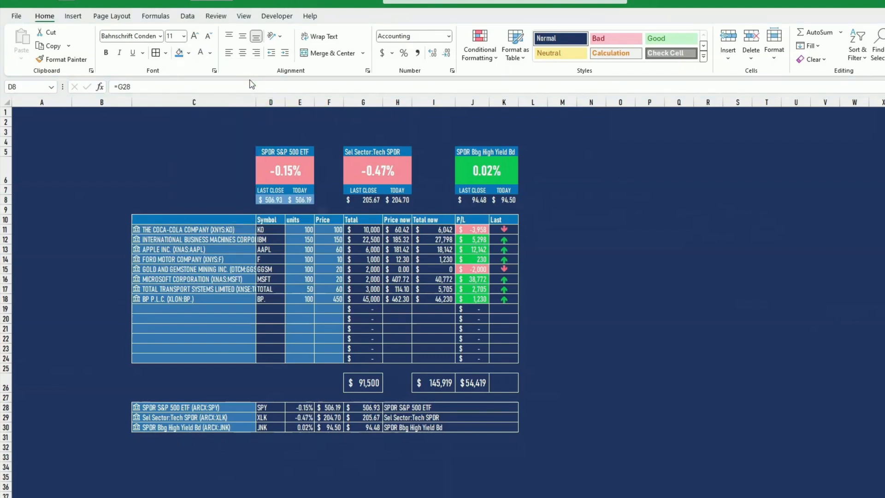
{"action": "left_click_drag", "start_coordinate": [350, 201], "coordinate": [406, 201]}
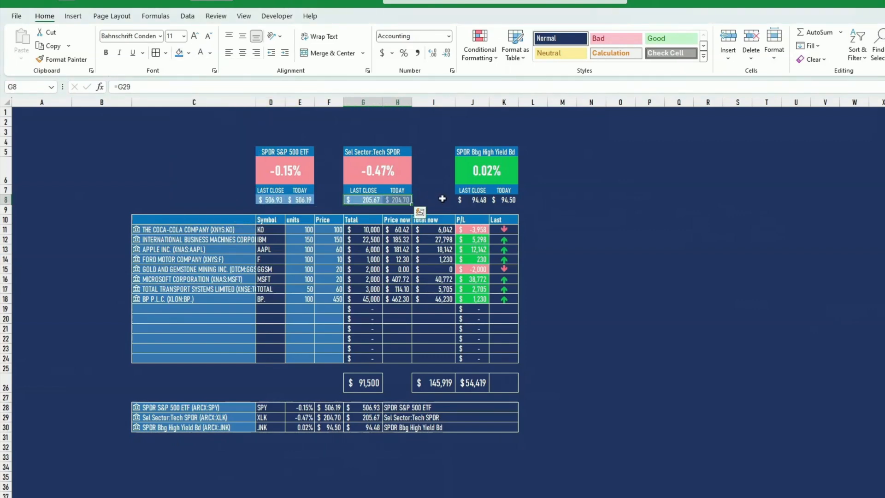
{"action": "left_click_drag", "start_coordinate": [460, 200], "coordinate": [501, 201]}
{"action": "key", "text": "F4"}
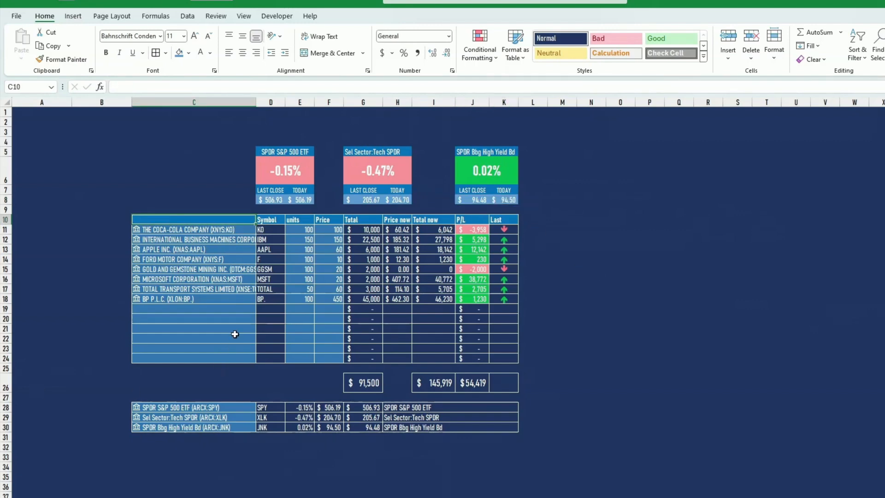
- Equalize the widths of columns D and E and of columns J and K under the outer index cards
{"action": "left_click", "coordinate": [279, 308]}
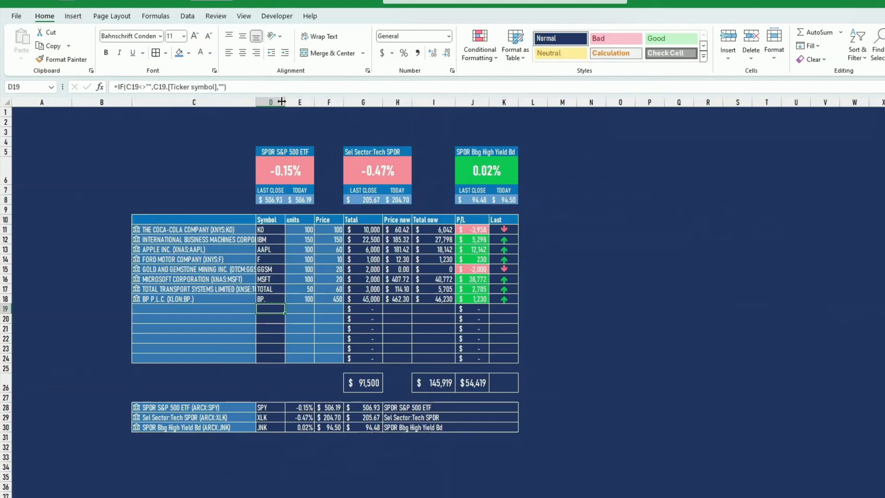
{"action": "left_click_drag", "start_coordinate": [277, 102], "coordinate": [322, 107]}
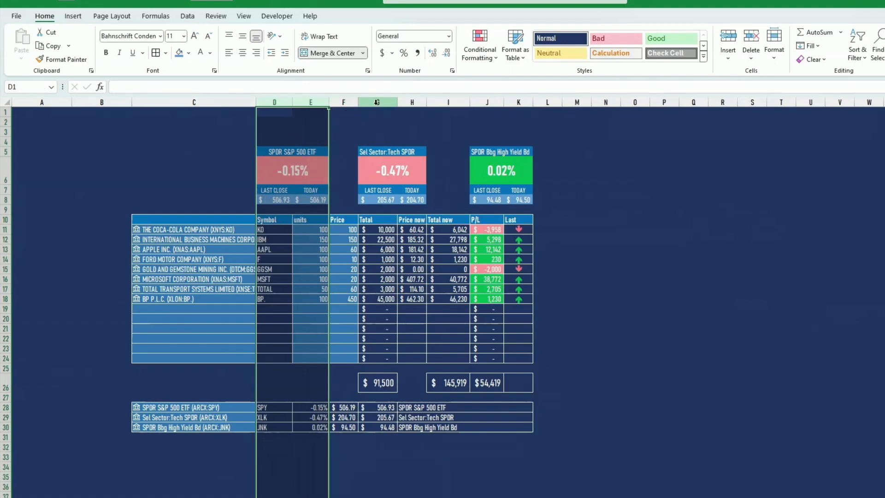
{"action": "left_click_drag", "start_coordinate": [375, 102], "coordinate": [421, 102]}
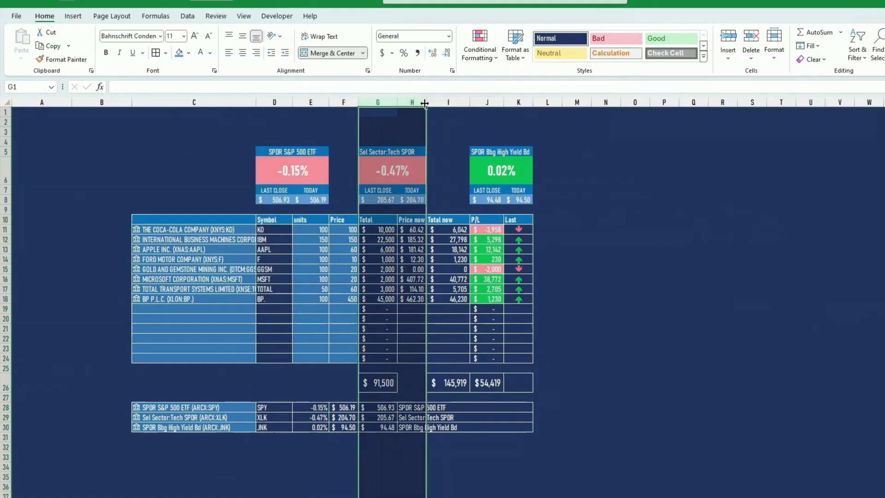
{"action": "left_click_drag", "start_coordinate": [488, 100], "coordinate": [537, 102]}
{"action": "left_click", "coordinate": [658, 250]}
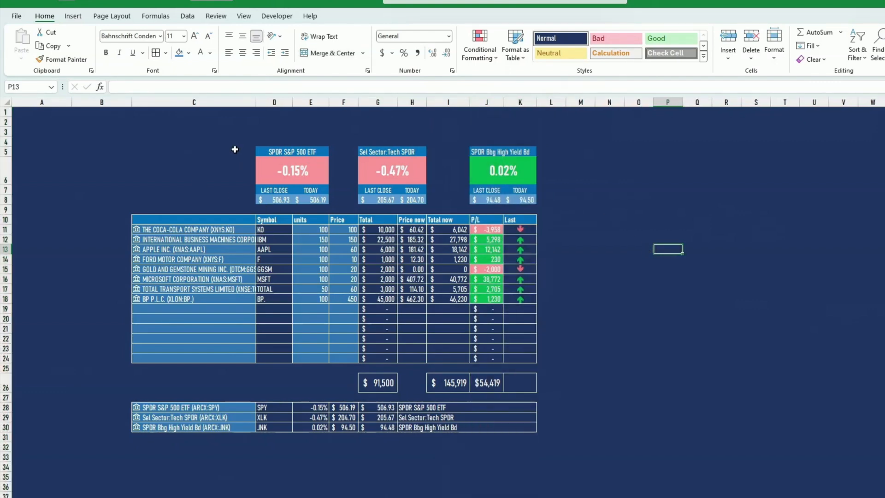
- Put a thicker white outline border around the whole S&P 500 index card in D5:E8
{"action": "left_click_drag", "start_coordinate": [266, 152], "coordinate": [286, 195]}
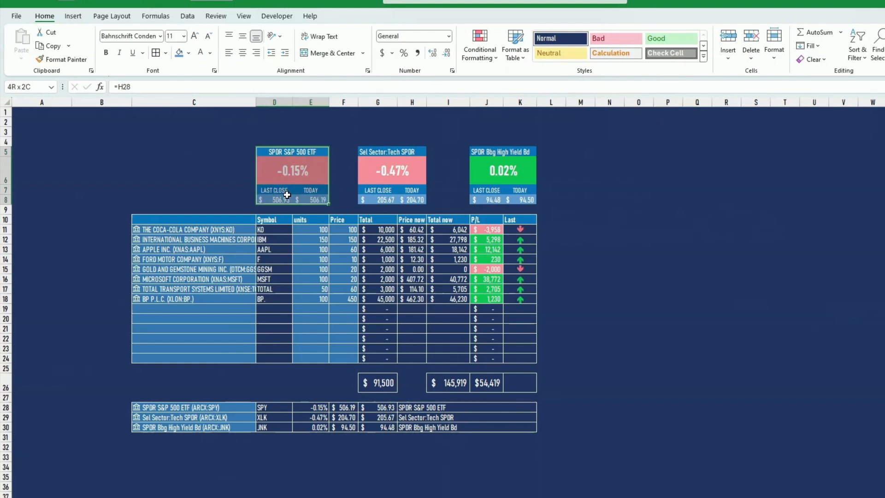
{"action": "left_click", "coordinate": [165, 52]}
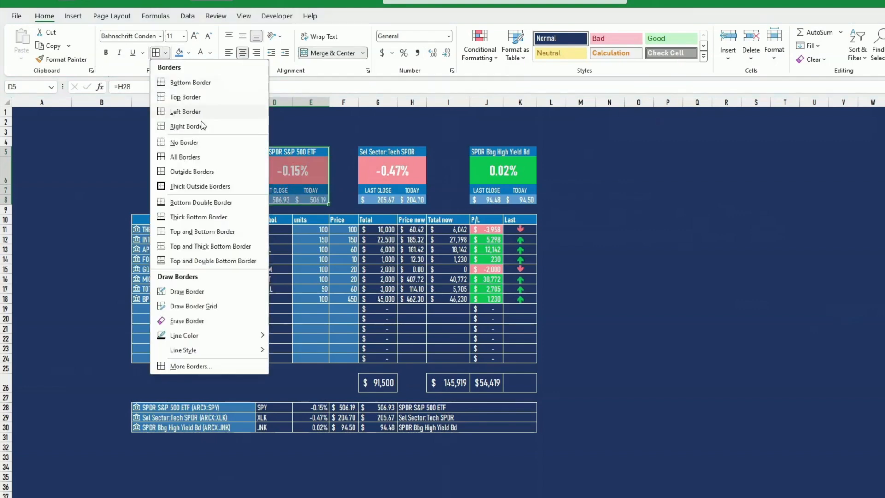
{"action": "left_click", "coordinate": [189, 367]}
{"action": "left_click", "coordinate": [675, 238]}
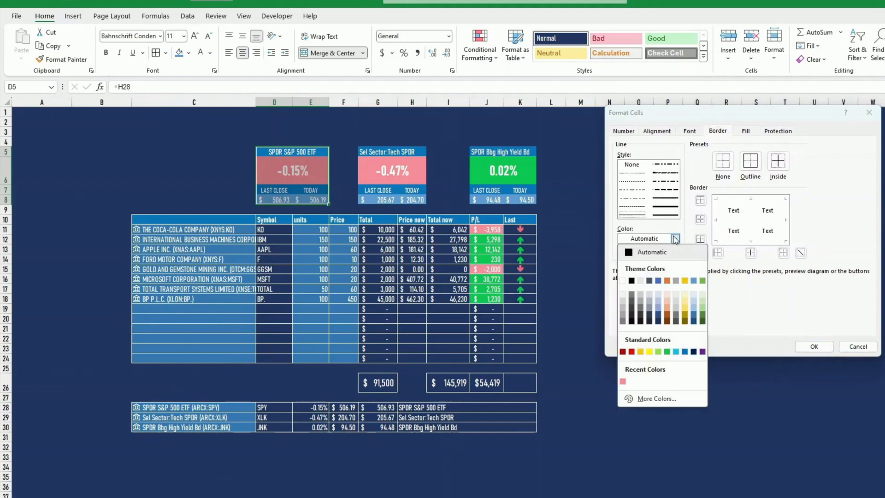
{"action": "left_click", "coordinate": [623, 280]}
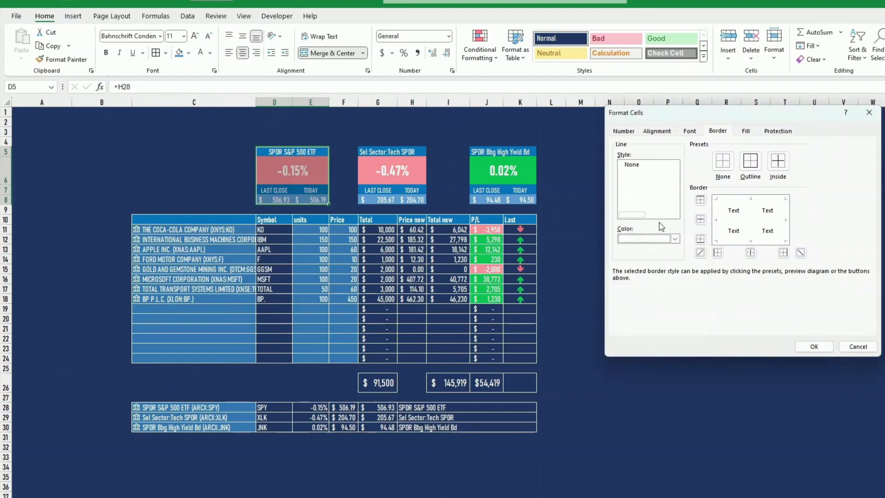
{"action": "left_click", "coordinate": [664, 235]}
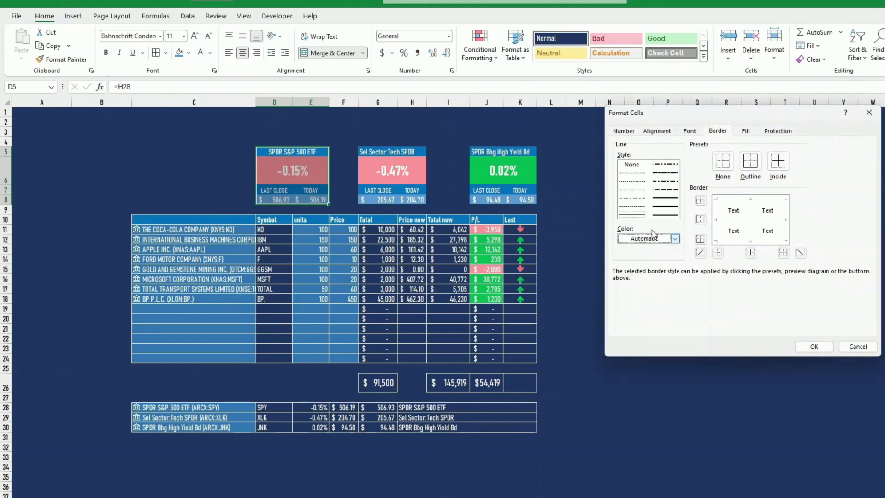
{"action": "left_click", "coordinate": [651, 255]}
{"action": "left_click", "coordinate": [675, 239]}
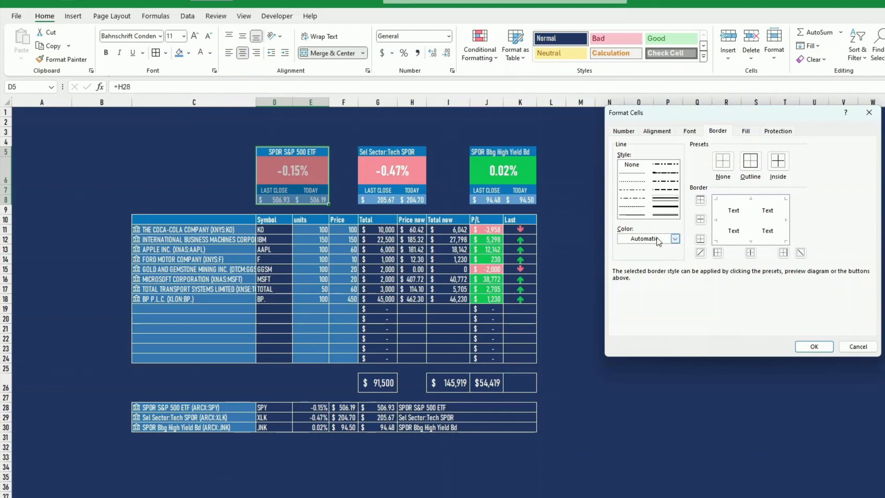
{"action": "left_click", "coordinate": [623, 281]}
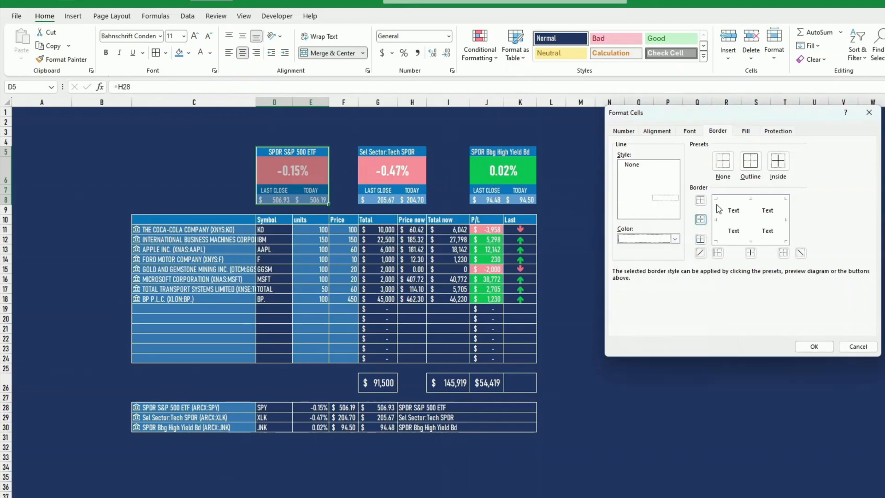
{"action": "left_click", "coordinate": [751, 166]}
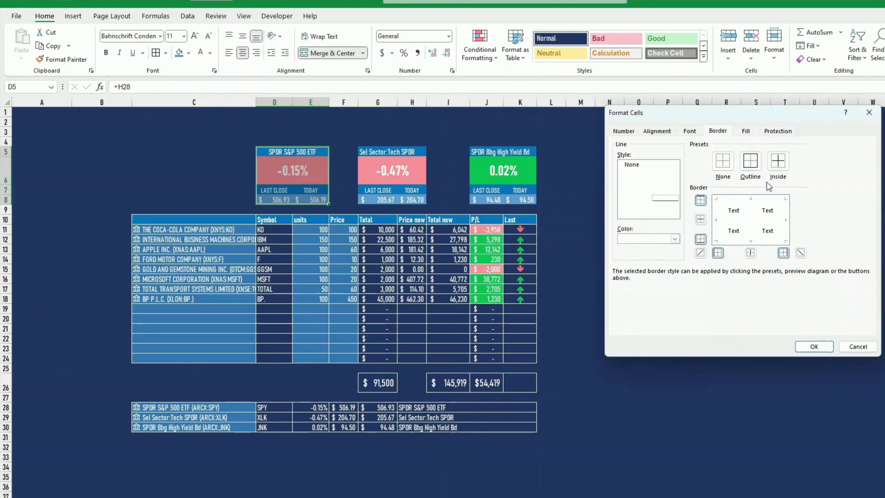
{"action": "left_click", "coordinate": [812, 347]}
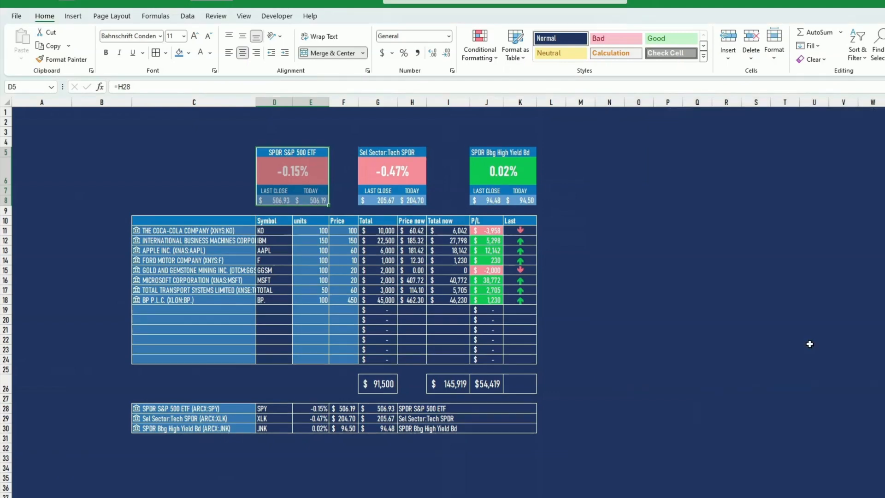
{"action": "left_click", "coordinate": [727, 351]}
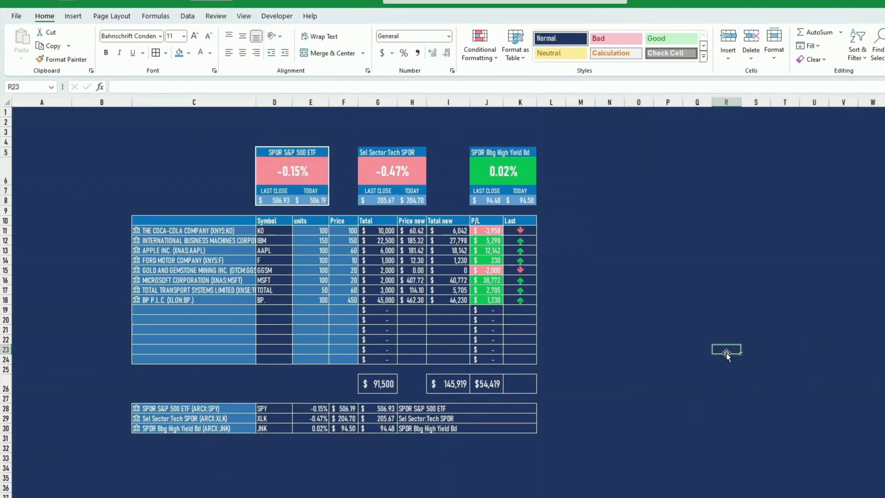
- Set off the title cell and the last close/today block of the S&P 500 card with white borders
{"action": "left_click", "coordinate": [274, 154]}
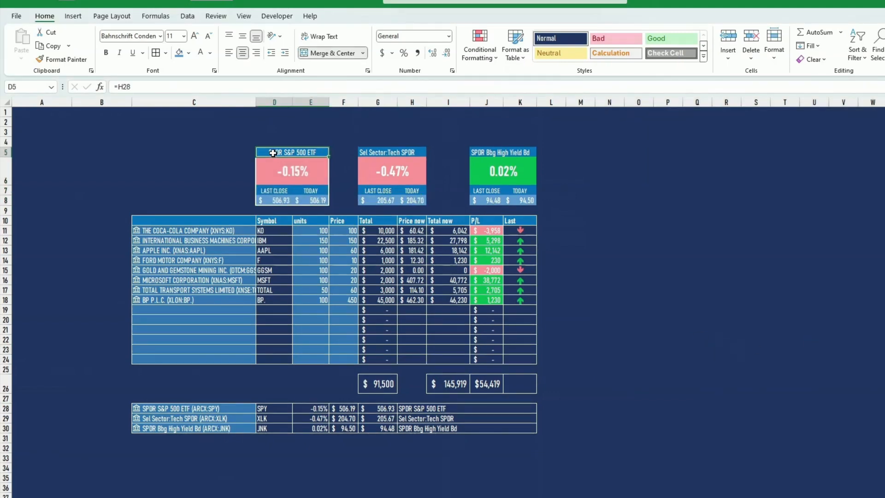
{"action": "left_click", "coordinate": [681, 269]}
{"action": "left_click_drag", "start_coordinate": [276, 195], "coordinate": [310, 202]}
{"action": "left_click", "coordinate": [726, 283]}
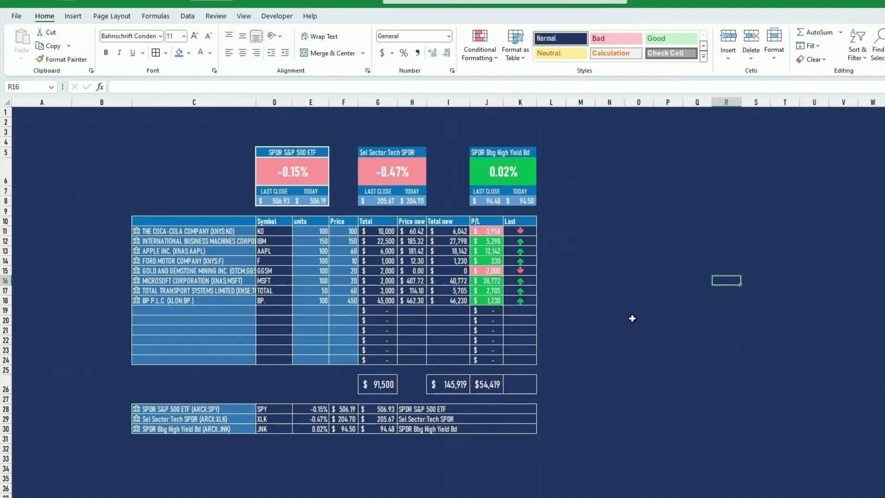
- Copy the S&P 500 card's formatting onto the Tech SPDR and High Yield Bd index cards with Format Painter
{"action": "left_click_drag", "start_coordinate": [276, 155], "coordinate": [278, 202]}
{"action": "left_click", "coordinate": [62, 59]}
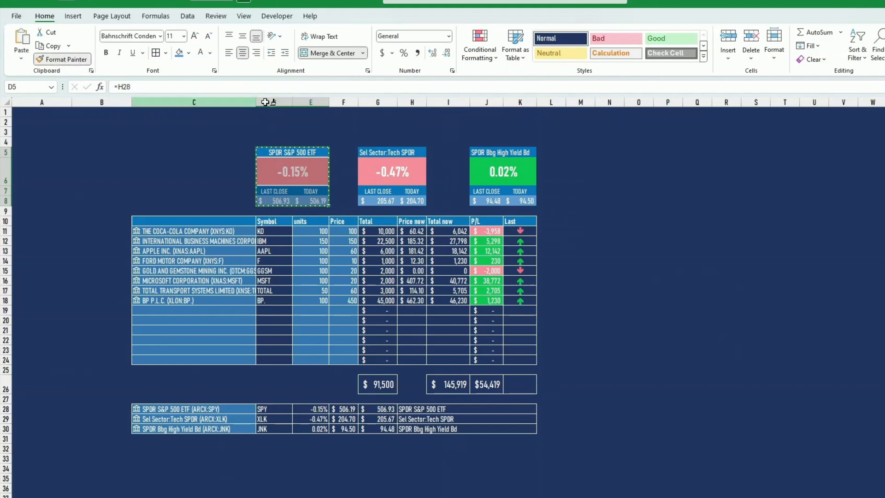
{"action": "left_click", "coordinate": [366, 153]}
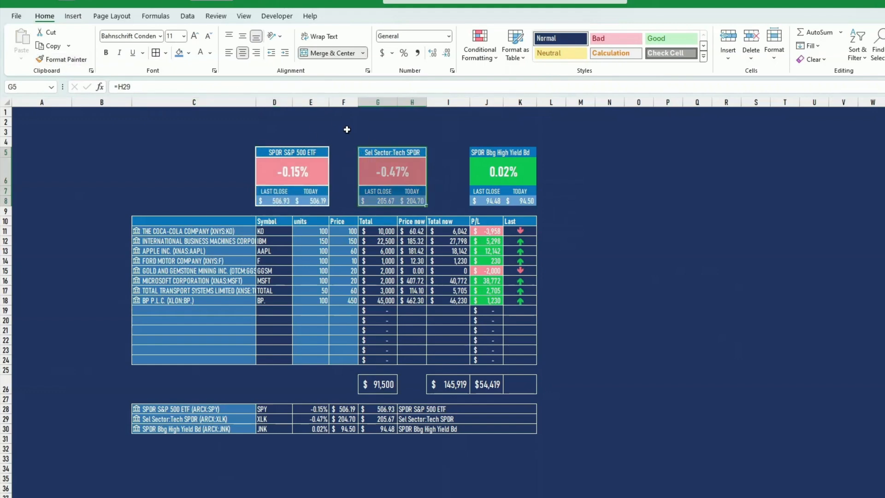
{"action": "left_click", "coordinate": [62, 60]}
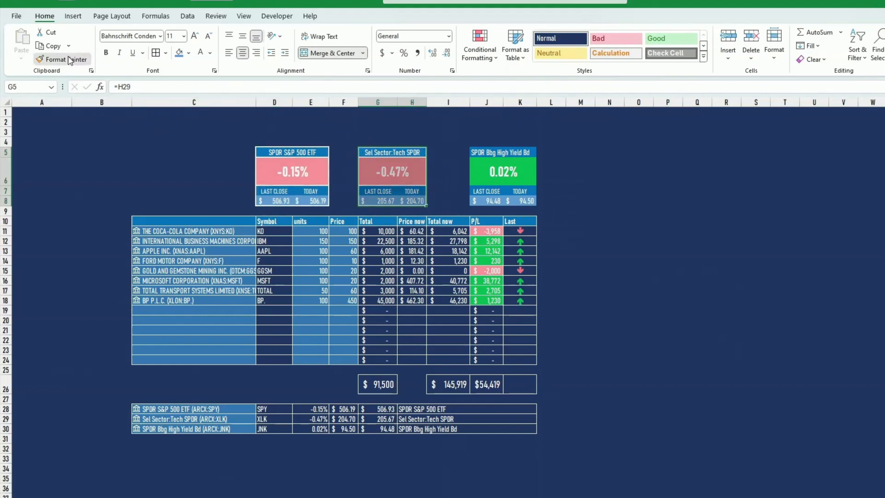
{"action": "left_click", "coordinate": [481, 151]}
{"action": "left_click", "coordinate": [580, 172]}
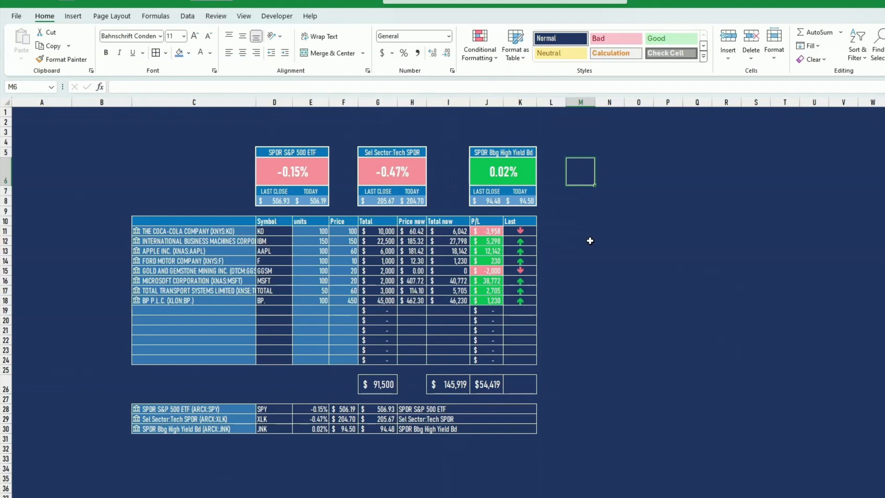
- Copy the P/L formatting of the BP row in J18 onto the P/L total in J26
{"action": "left_click", "coordinate": [446, 320]}
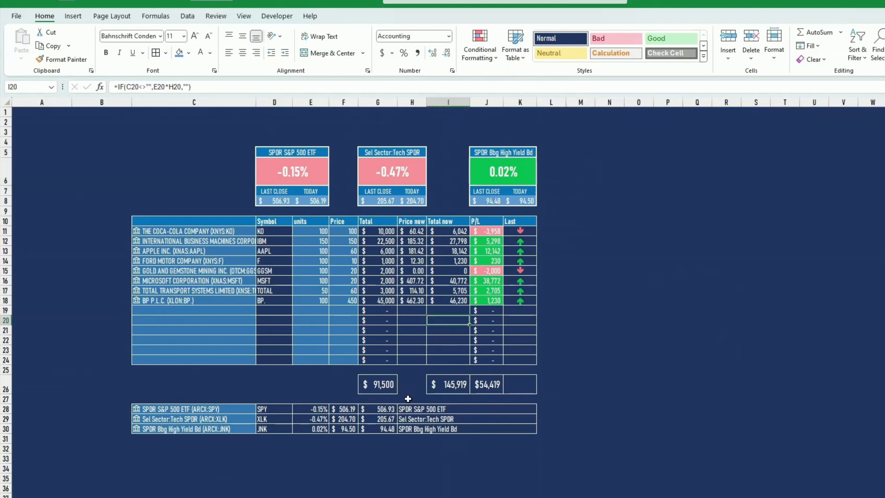
{"action": "left_click", "coordinate": [499, 303]}
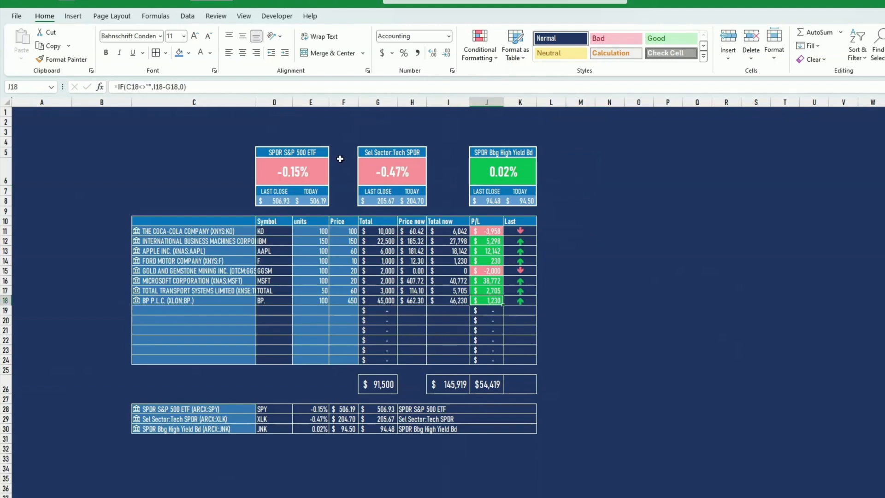
{"action": "left_click", "coordinate": [69, 59]}
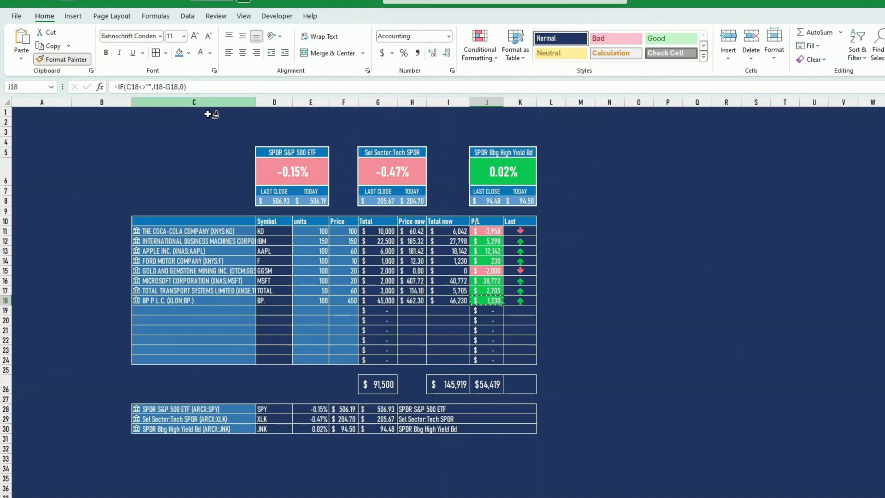
{"action": "left_click", "coordinate": [492, 388]}
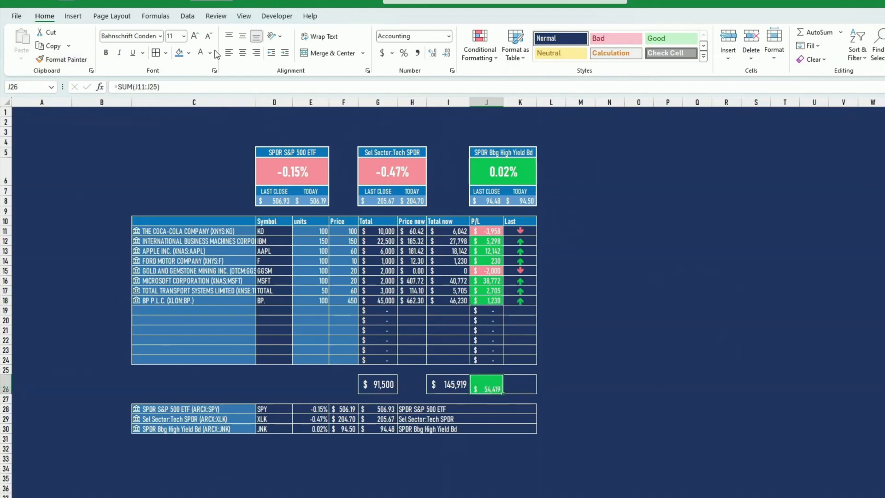
- Align the P/L total in J26 vertically to the middle and enlarge its font to size 14
{"action": "left_click", "coordinate": [244, 37]}
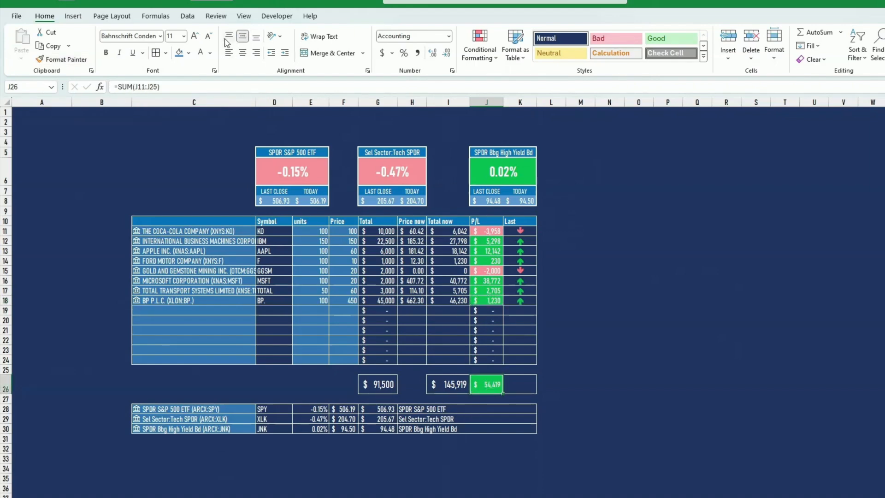
{"action": "left_click", "coordinate": [195, 37]}
{"action": "left_click", "coordinate": [195, 37]}
{"action": "left_click", "coordinate": [195, 36]}
{"action": "left_click", "coordinate": [208, 37]}
- Enter the formula =J26/G26 in K26 to calculate the overall return on the invested total
{"action": "left_click", "coordinate": [528, 386]}
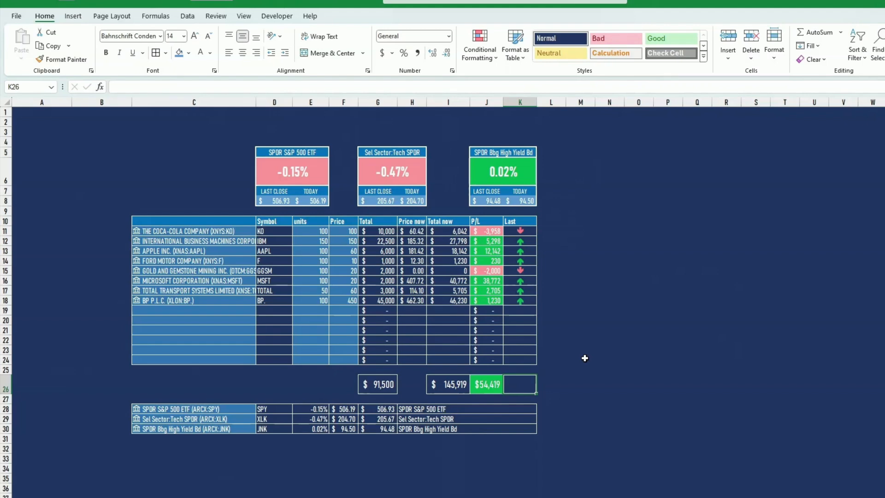
{"action": "type", "text": "="}
{"action": "key", "text": "Left"}
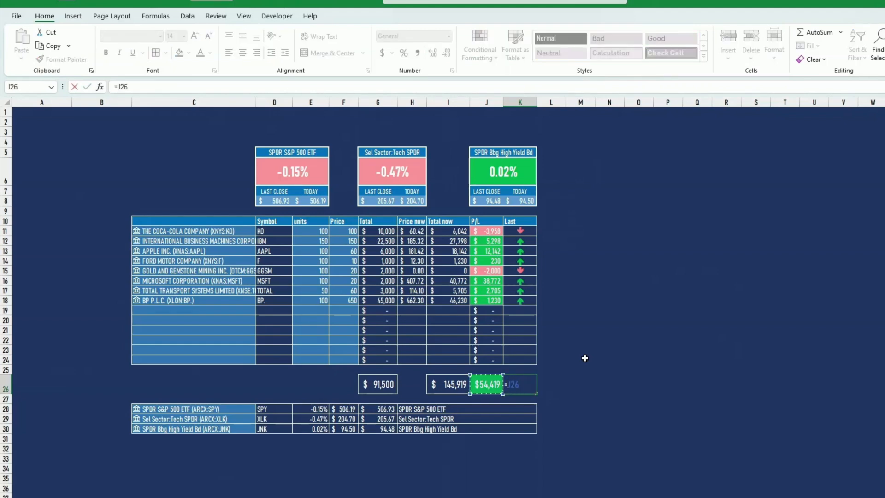
{"action": "type", "text": "/"}
{"action": "key", "text": "Left"}
{"action": "key", "text": "Left"}
{"action": "key", "text": "Left"}
{"action": "key", "text": "Left"}
{"action": "key", "text": "ctrl+Return"}
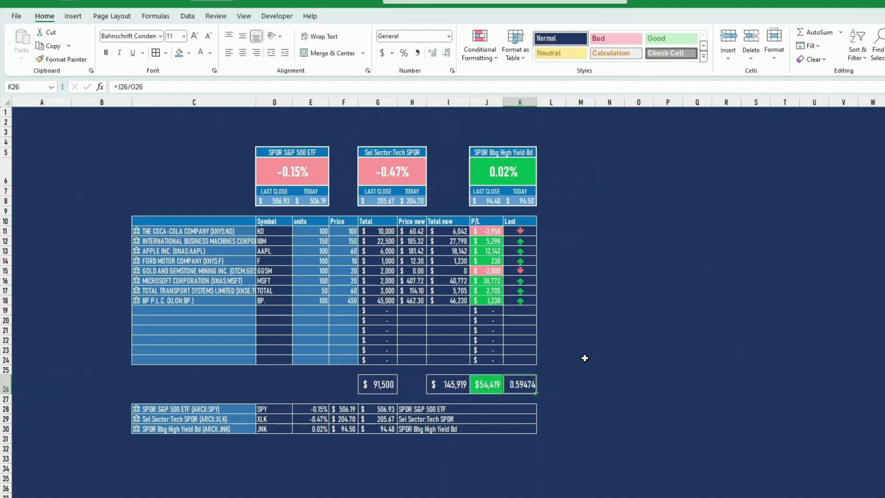
- Format the overall return in K26 as a percentage and centre it horizontally
{"action": "left_click", "coordinate": [404, 53]}
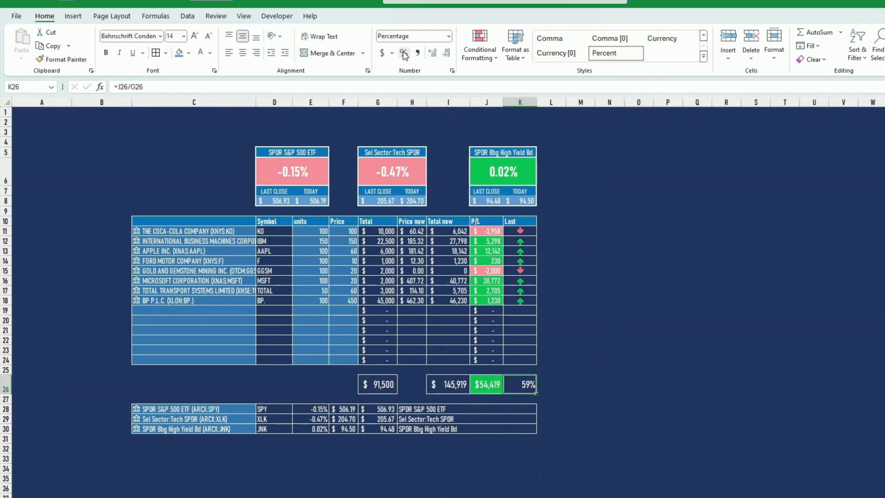
{"action": "left_click", "coordinate": [243, 53]}
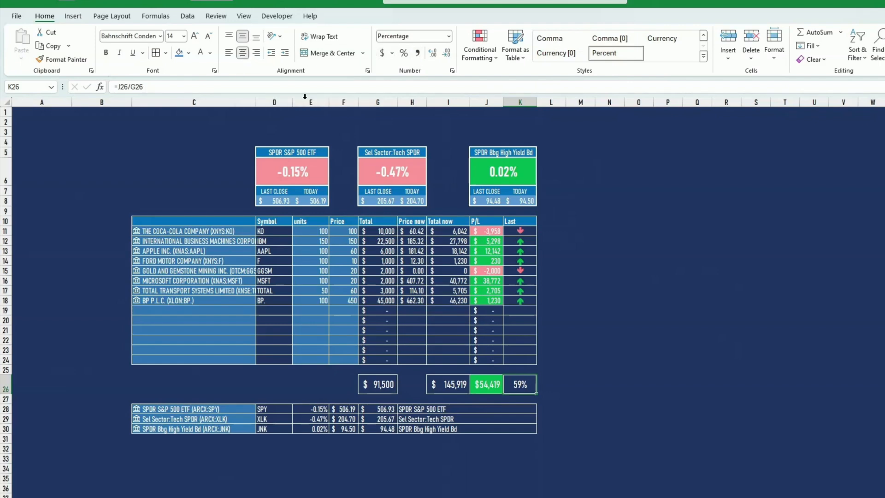
{"action": "left_click", "coordinate": [637, 359]}
- Try to copy the formatting of the High Yield Bd card's percentage cell onto K26, and undo it
{"action": "left_click", "coordinate": [516, 180]}
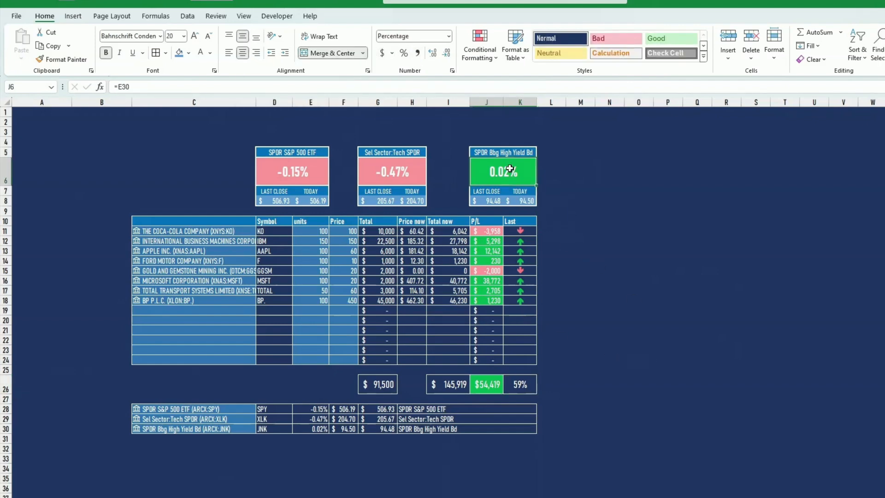
{"action": "left_click", "coordinate": [61, 59]}
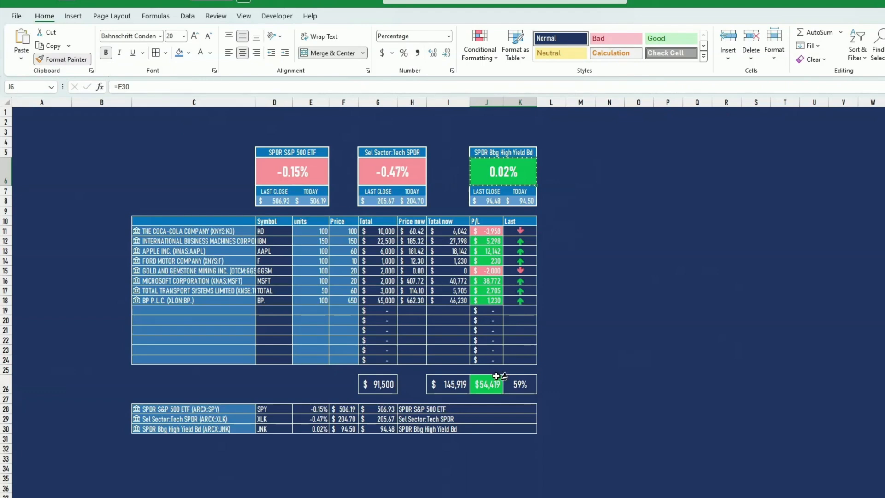
{"action": "left_click", "coordinate": [520, 384]}
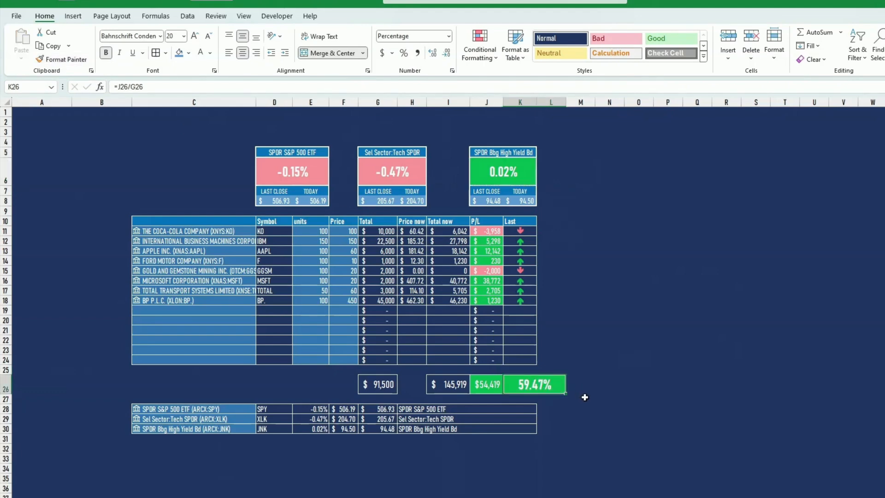
{"action": "key", "text": "ctrl+z"}
{"action": "left_click", "coordinate": [544, 409]}
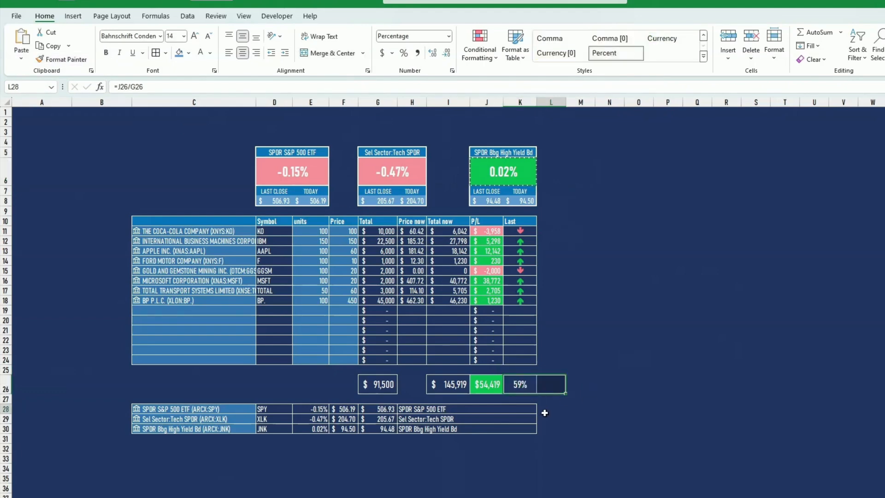
{"action": "left_click", "coordinate": [527, 386]}
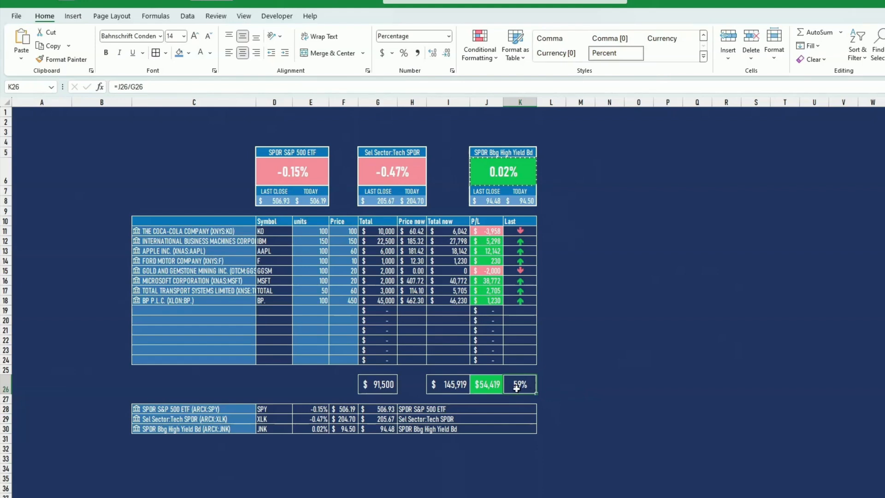
- Copy the P/L total's formatting from J26 onto K26, and format K26 as a centred percentage with one decimal place
{"action": "left_click", "coordinate": [494, 388]}
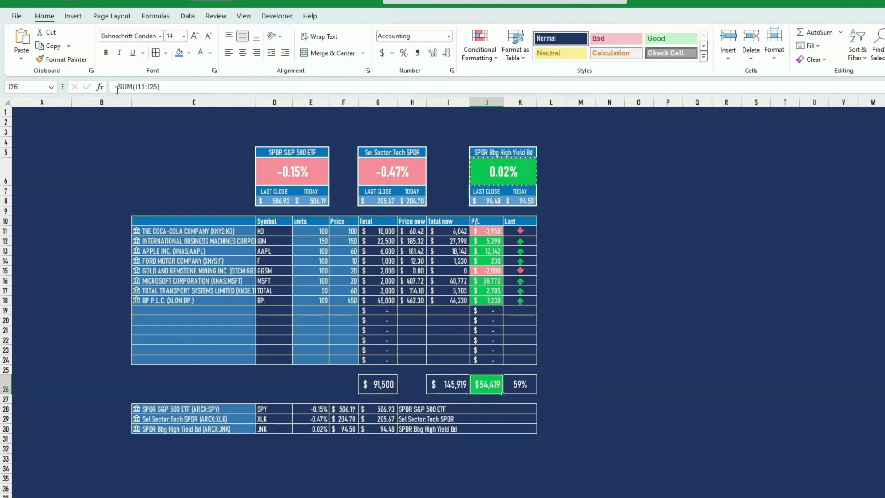
{"action": "left_click", "coordinate": [63, 59]}
{"action": "left_click", "coordinate": [531, 386]}
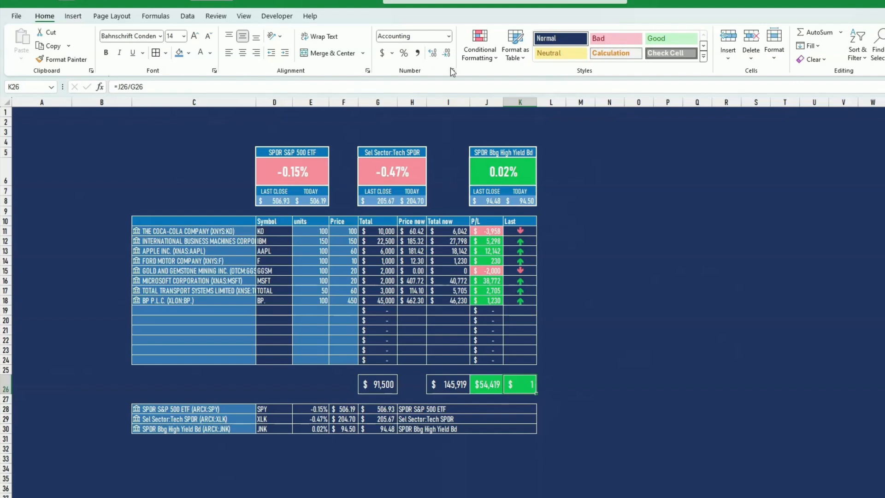
{"action": "left_click", "coordinate": [404, 54]}
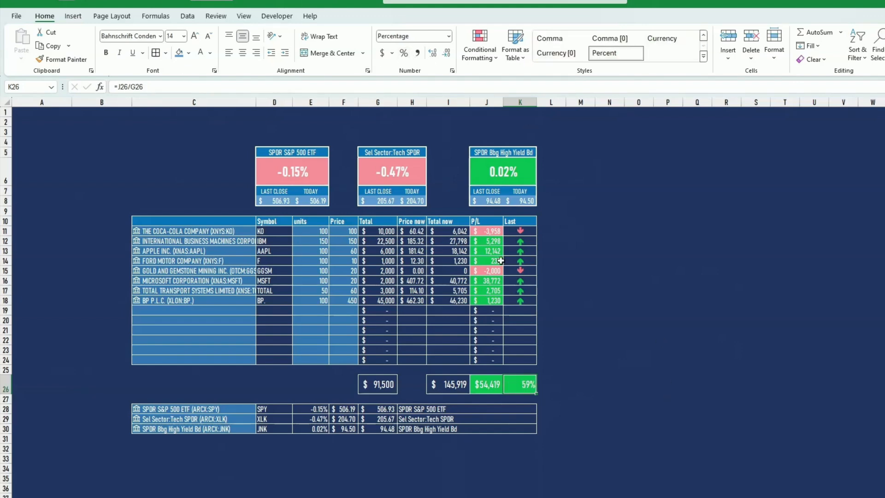
{"action": "left_click", "coordinate": [243, 53]}
{"action": "left_click", "coordinate": [608, 290]}
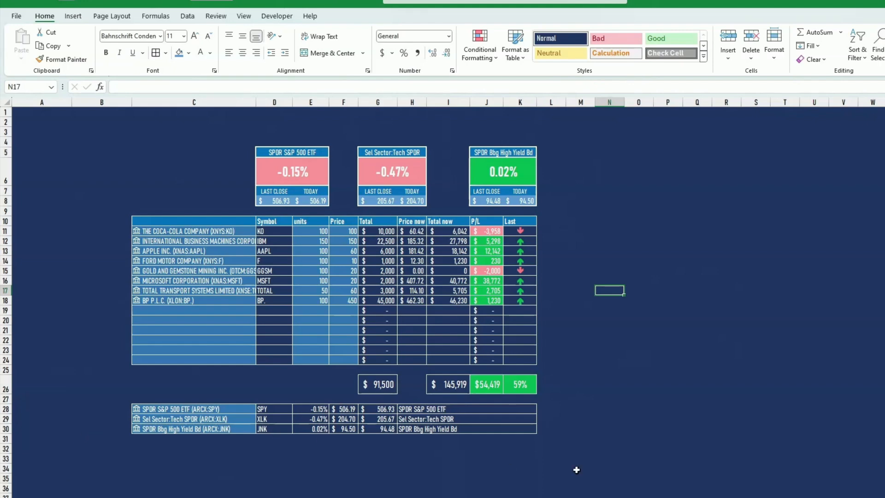
{"action": "left_click", "coordinate": [522, 386]}
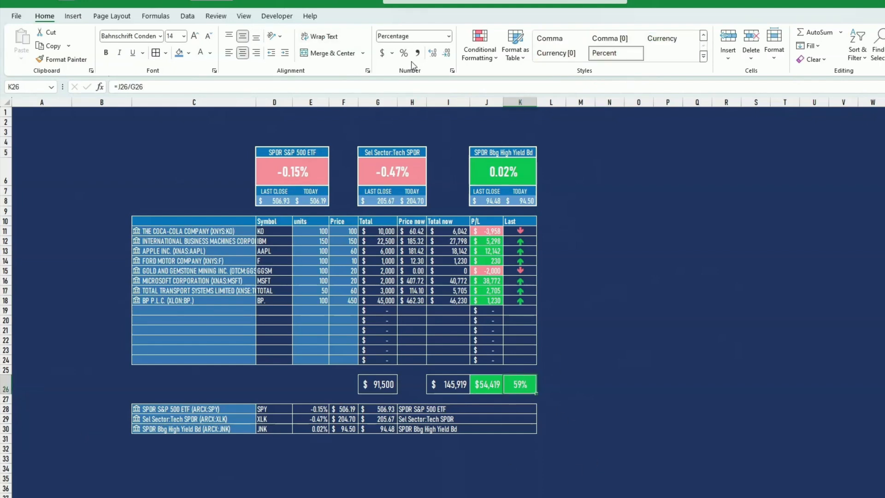
{"action": "left_click", "coordinate": [433, 53]}
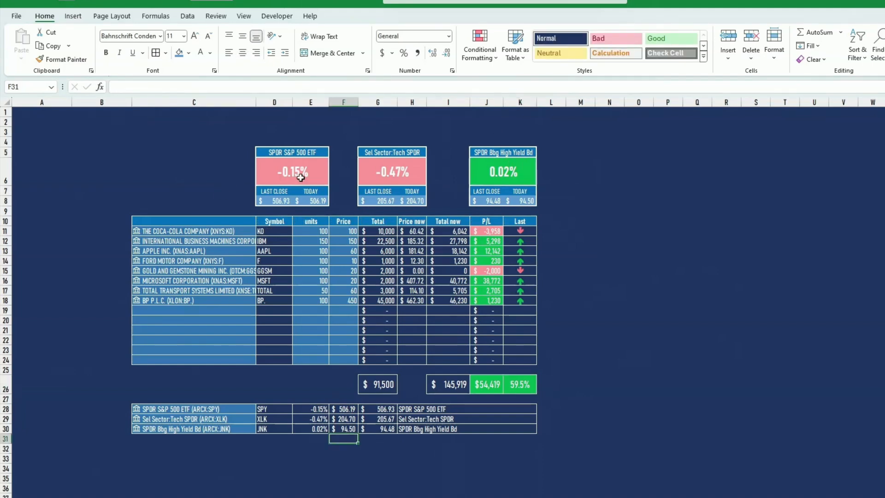
- Check the conditional formatting rule applied to the S&P 500 ETF card's percentage cell
{"action": "left_click", "coordinate": [301, 177]}
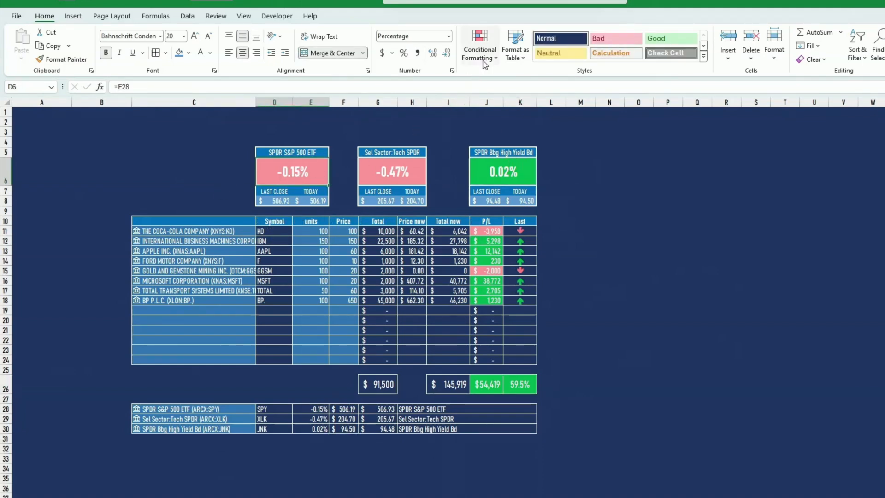
{"action": "left_click", "coordinate": [480, 46]}
{"action": "left_click", "coordinate": [519, 215]}
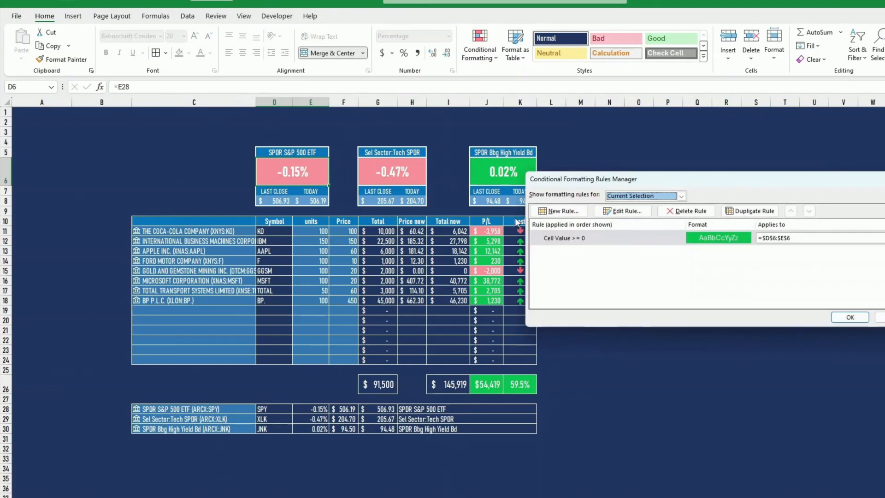
{"action": "left_click", "coordinate": [611, 240]}
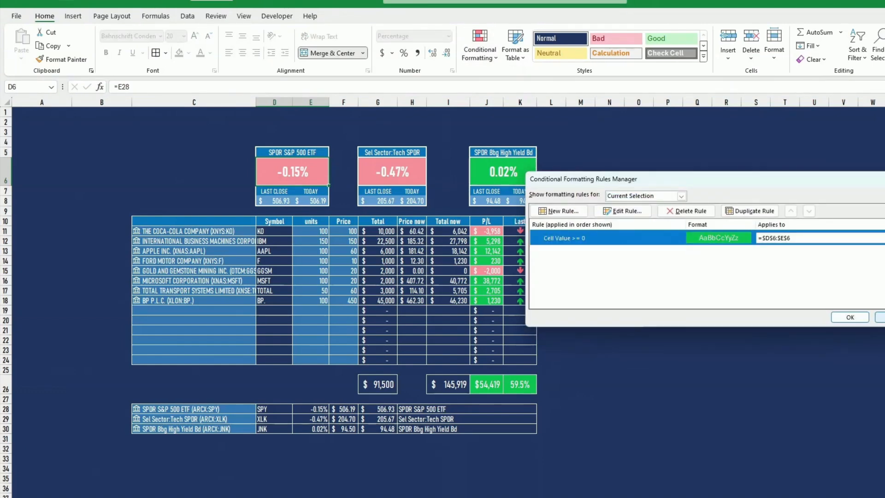
{"action": "left_click", "coordinate": [881, 317]}
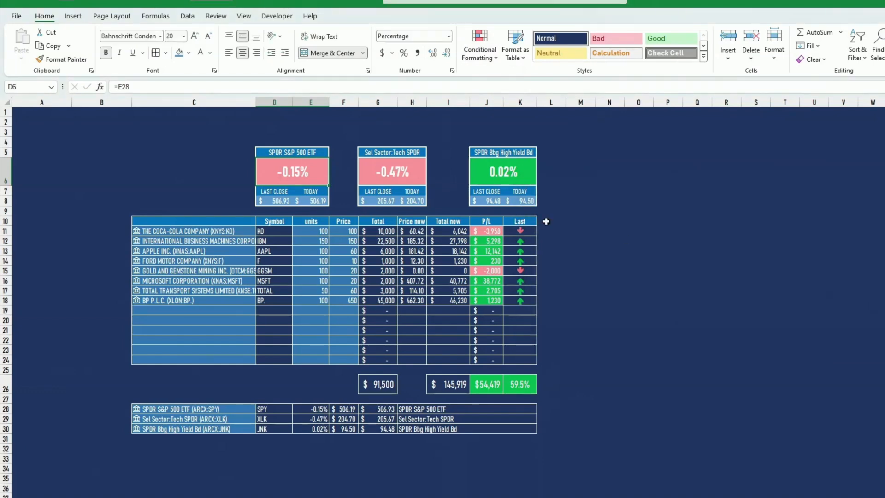
- Give the S&P 500 ETF card's percentage cell a slightly darker custom pink fill
{"action": "left_click", "coordinate": [188, 53]}
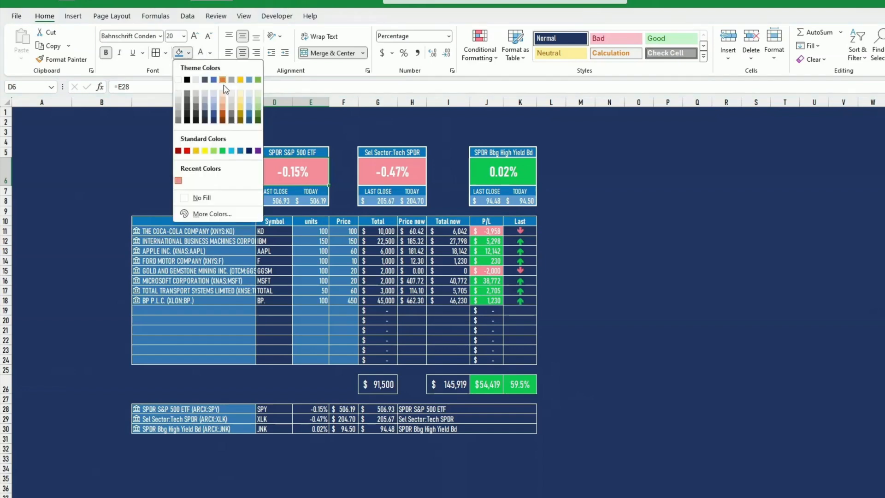
{"action": "left_click", "coordinate": [212, 214]}
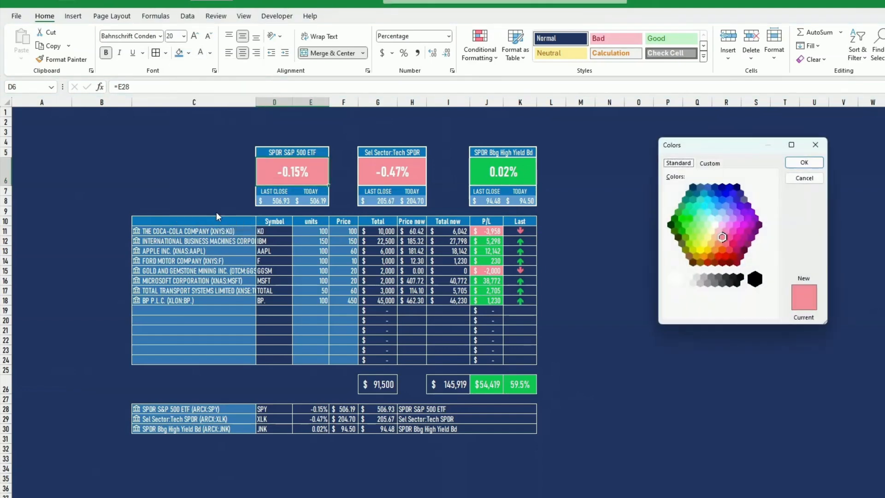
{"action": "left_click", "coordinate": [714, 165]}
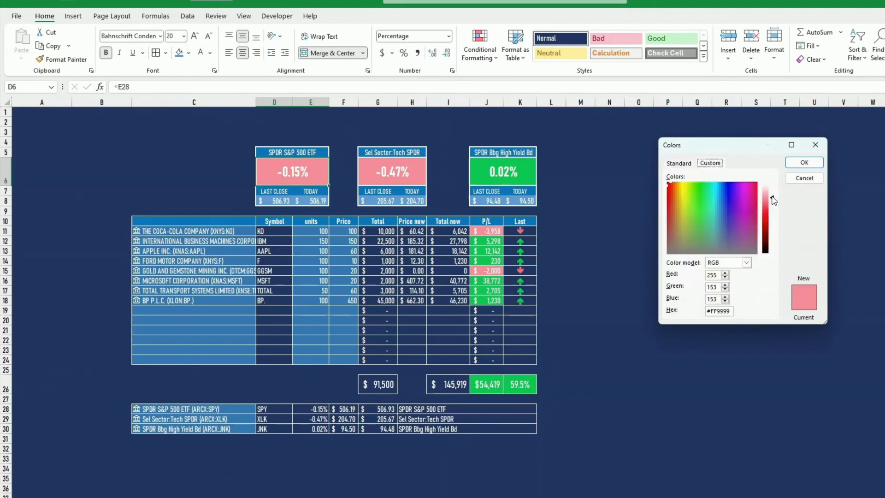
{"action": "left_click_drag", "start_coordinate": [774, 199], "coordinate": [775, 204]}
{"action": "left_click", "coordinate": [802, 163]}
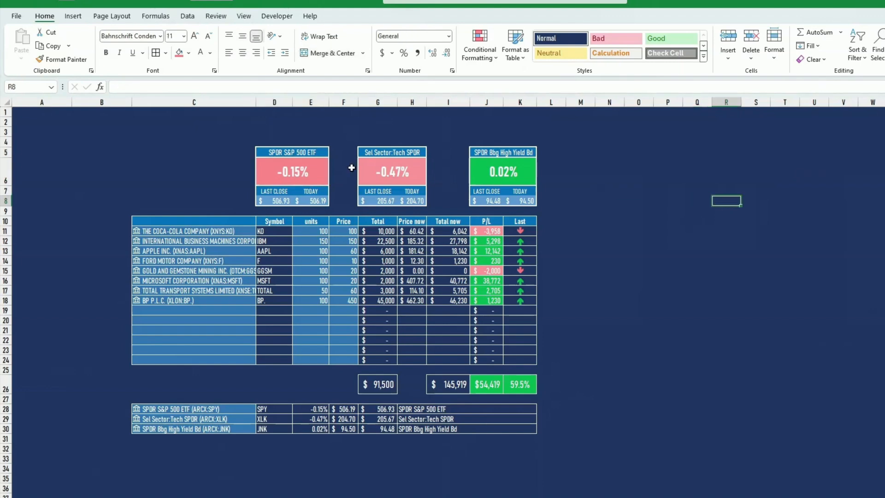
- Copy the S&P 500 card's percentage cell formatting onto the percentage cells of the Tech and High Yield Bd cards
{"action": "left_click", "coordinate": [69, 59]}
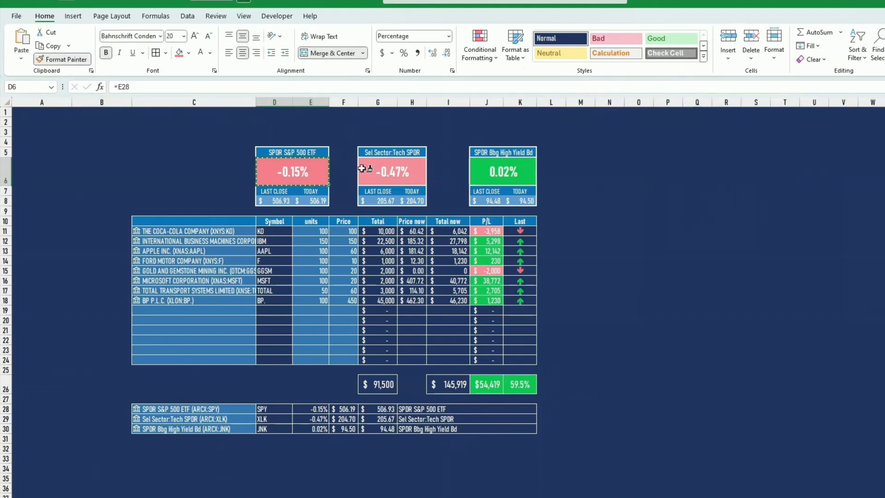
{"action": "left_click", "coordinate": [399, 172]}
{"action": "left_click", "coordinate": [69, 59]}
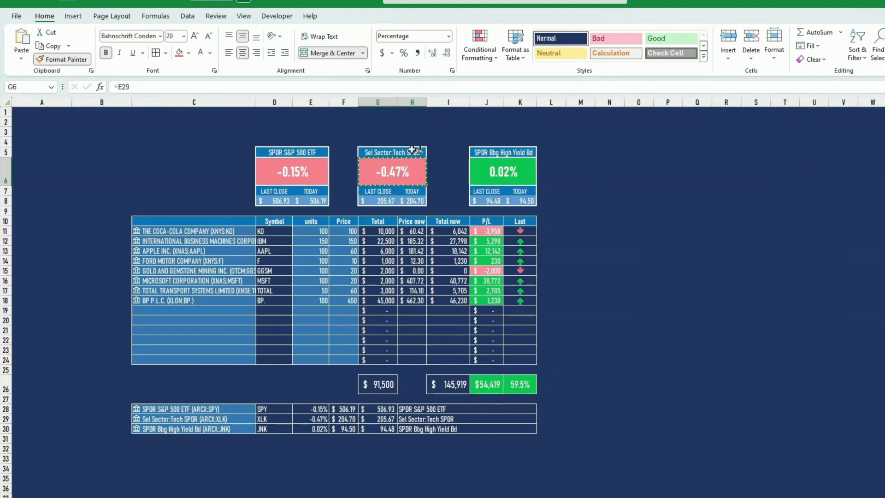
{"action": "left_click", "coordinate": [504, 171]}
{"action": "left_click", "coordinate": [636, 211]}
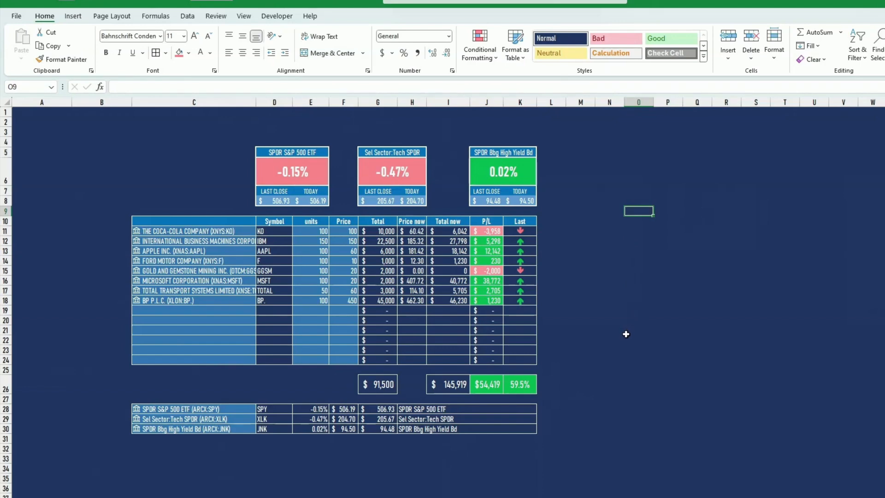
{"action": "left_click", "coordinate": [203, 166]}
{"action": "left_click", "coordinate": [216, 103]}
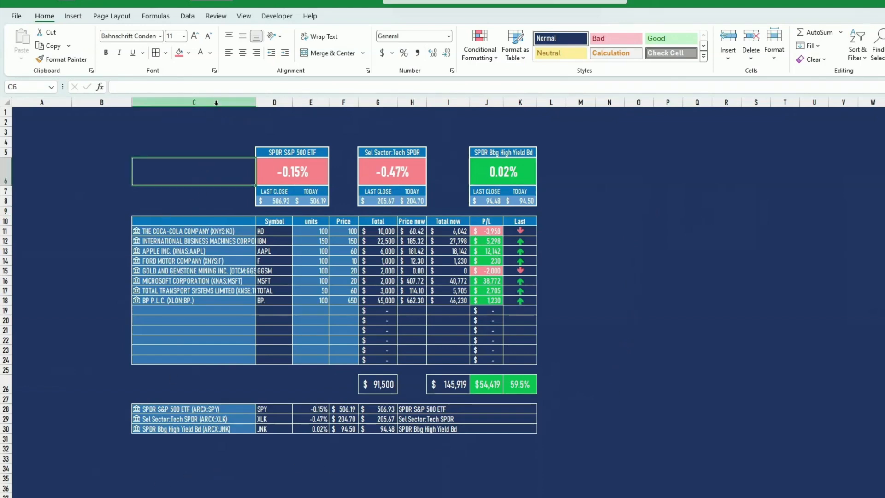
{"action": "left_click", "coordinate": [216, 144]}
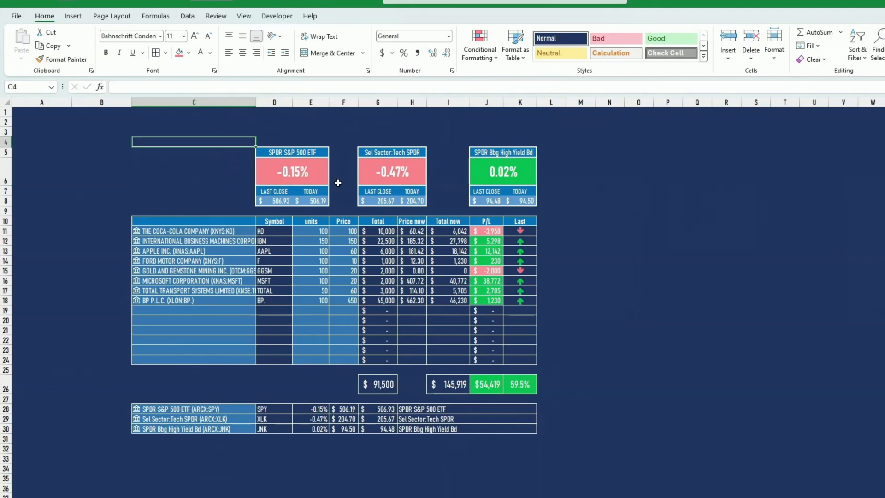
- Increase the height of rows 28 to 30 and align their contents vertically to the middle
{"action": "left_click", "coordinate": [217, 409]}
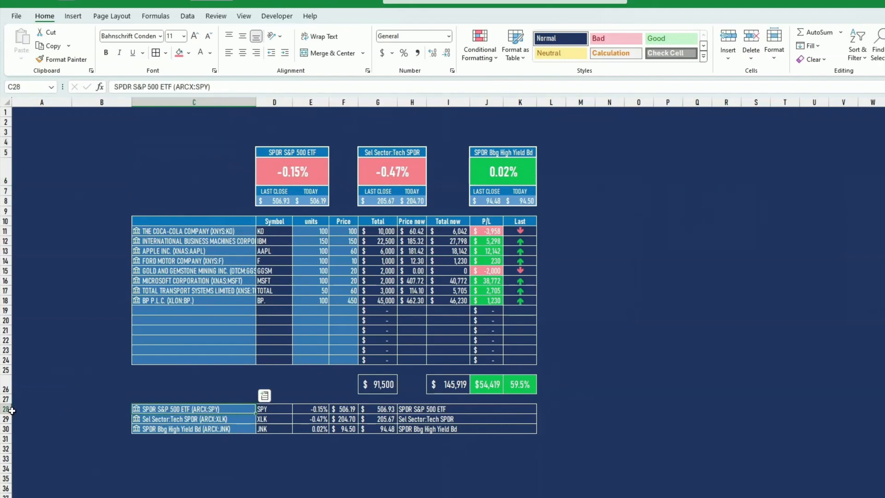
{"action": "left_click_drag", "start_coordinate": [6, 409], "coordinate": [8, 433]}
{"action": "left_click_drag", "start_coordinate": [8, 436], "coordinate": [8, 437]}
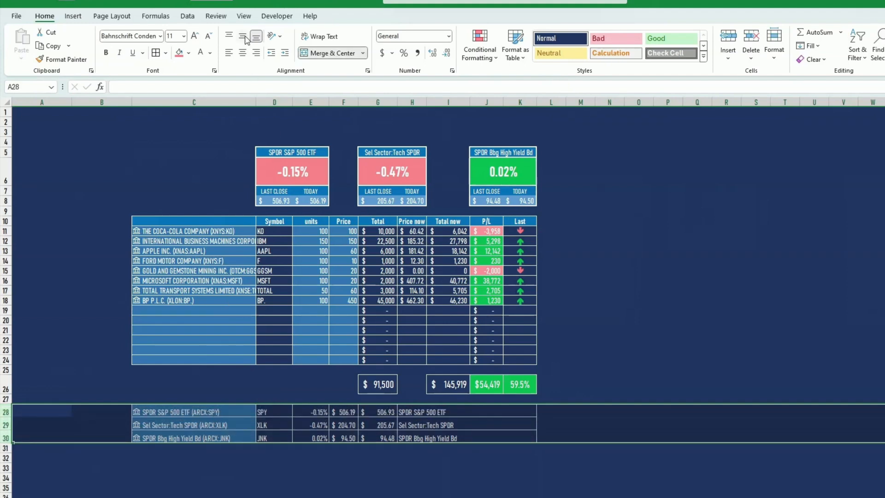
{"action": "left_click", "coordinate": [225, 172]}
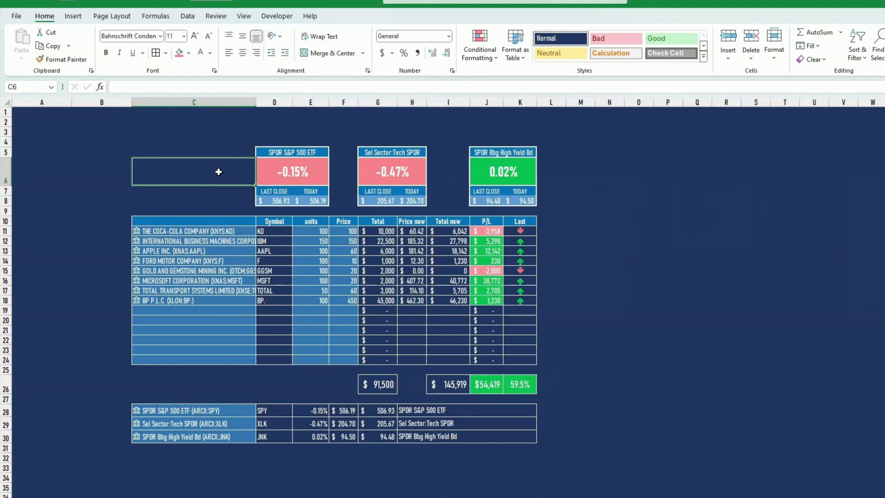
- Group column C with its company names and collapse the group to hide it
{"action": "left_click", "coordinate": [76, 178]}
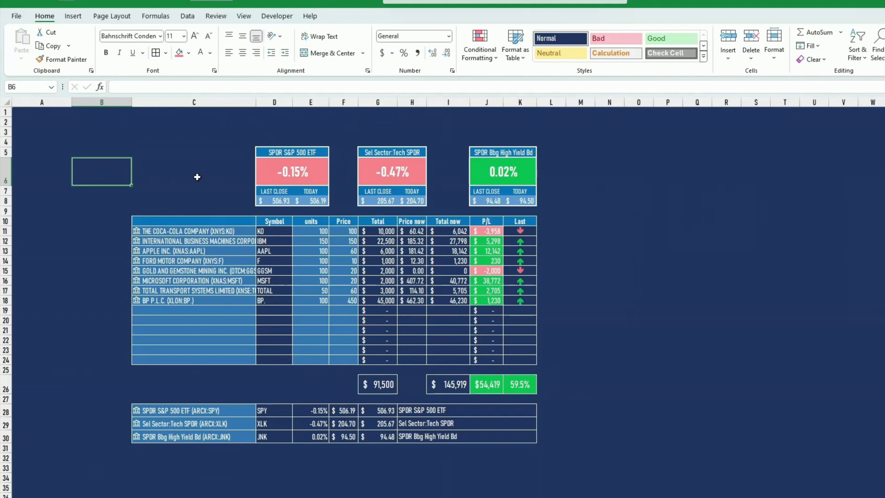
{"action": "left_click", "coordinate": [199, 176]}
{"action": "left_click", "coordinate": [214, 102]}
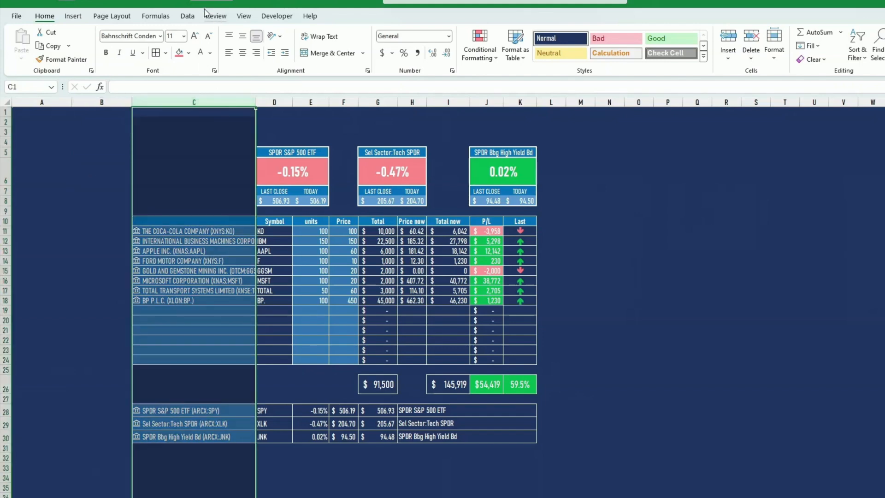
{"action": "left_click", "coordinate": [188, 17]}
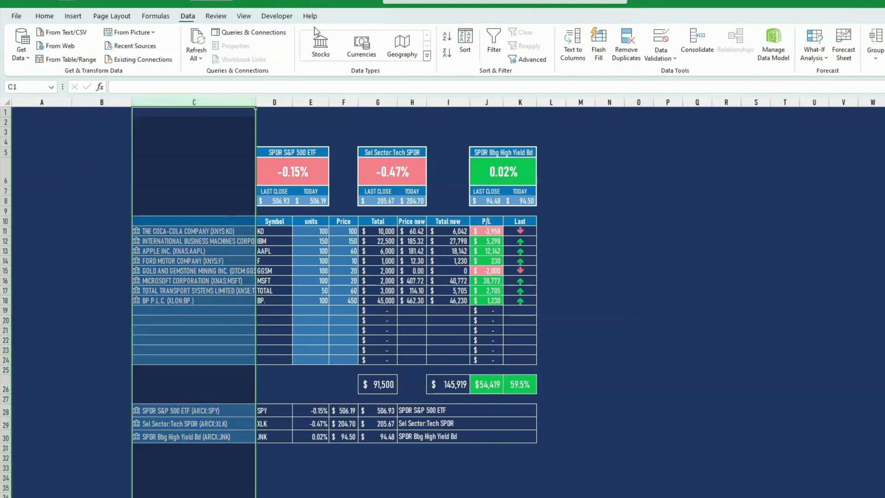
{"action": "left_click", "coordinate": [878, 44]}
{"action": "left_click", "coordinate": [275, 105]}
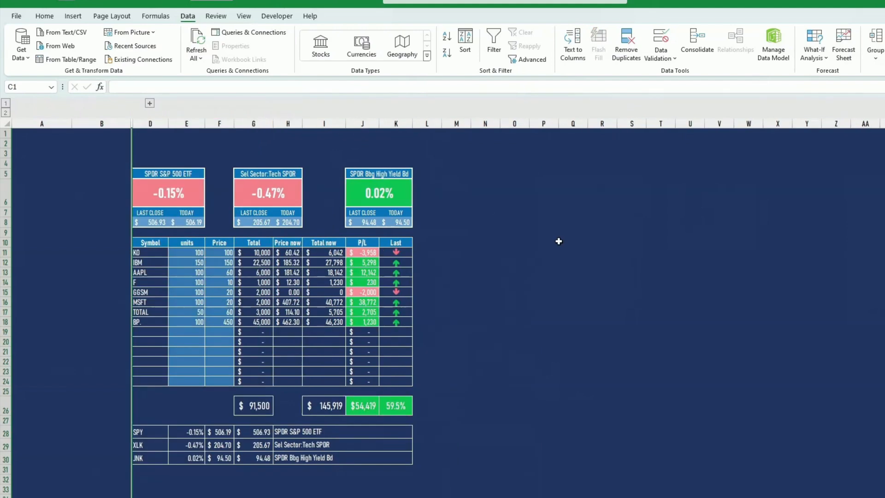
{"action": "left_click", "coordinate": [632, 292]}
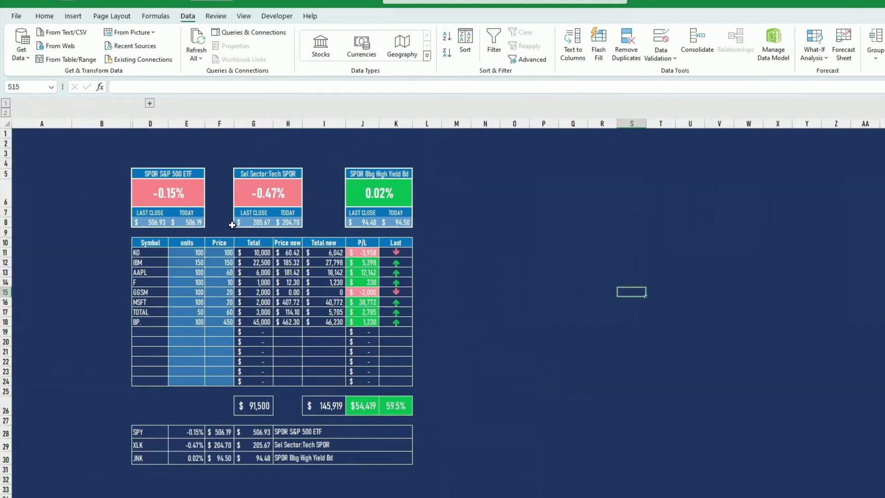
- Expand the column group to show the company names in column C again
{"action": "left_click", "coordinate": [162, 125]}
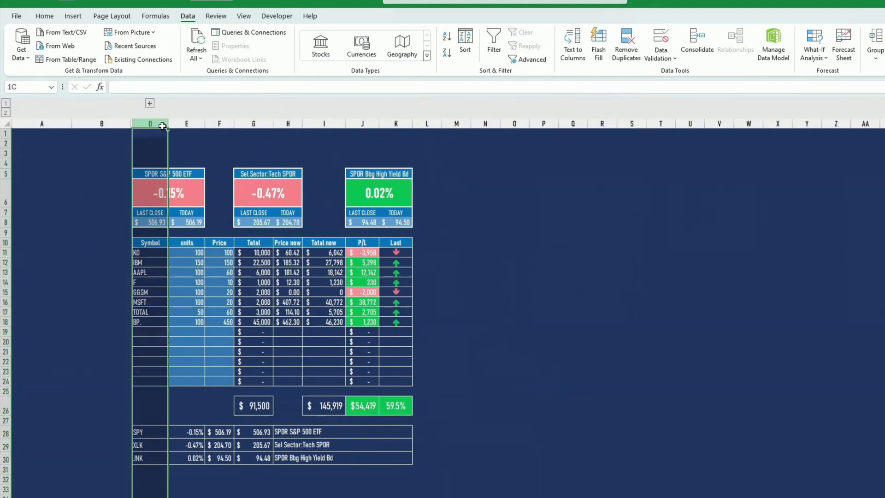
{"action": "left_click", "coordinate": [519, 331]}
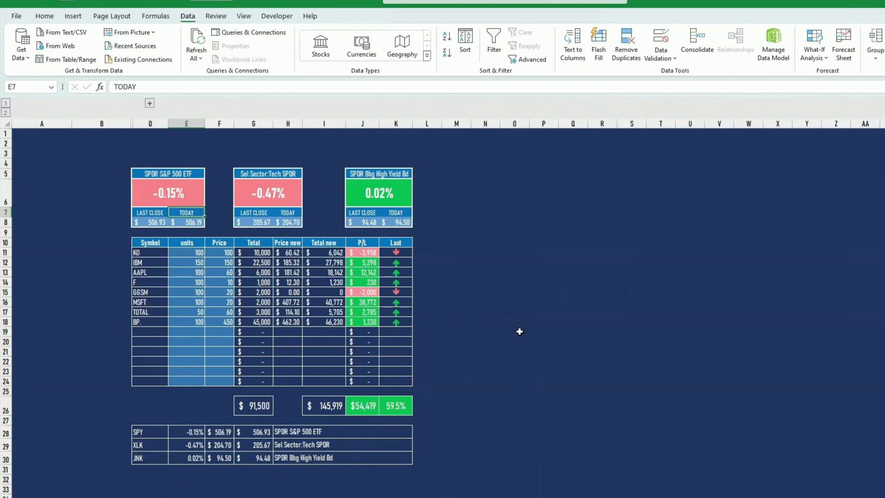
{"action": "left_click", "coordinate": [150, 105]}
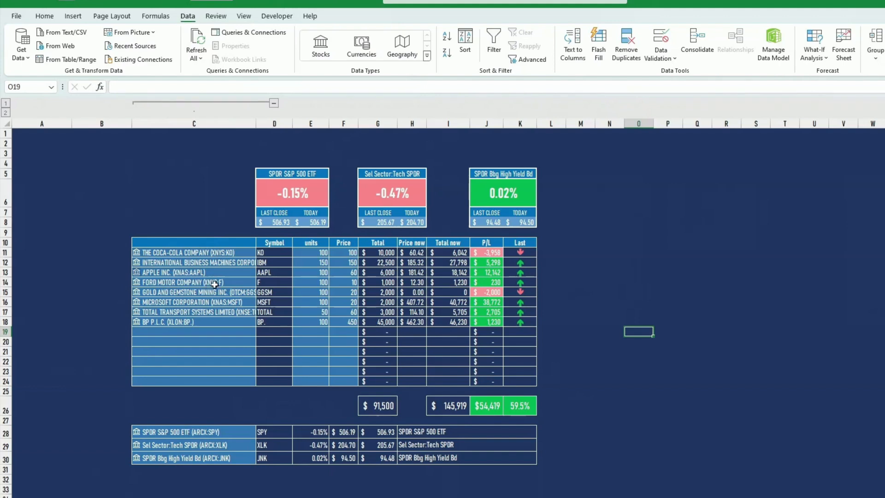
- Copy the formatting of symbol cell D11 onto the company names in C11:C24 and the index fund names in C28:C30
{"action": "left_click", "coordinate": [266, 252]}
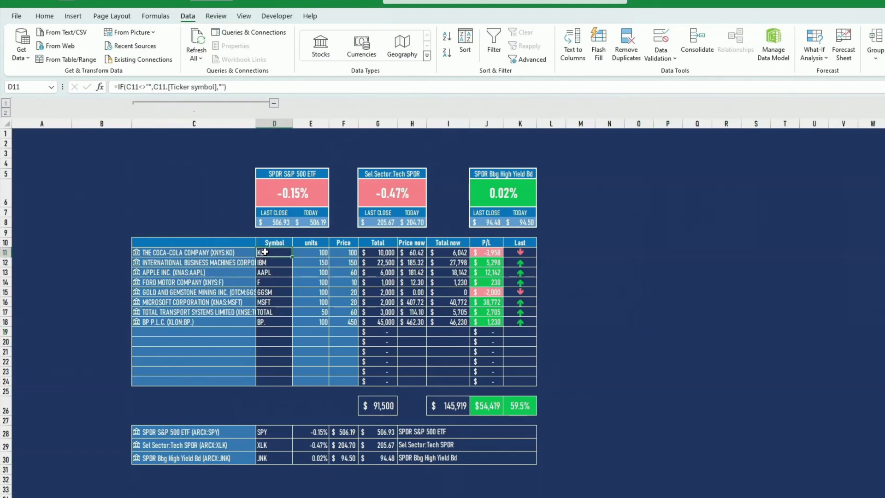
{"action": "left_click", "coordinate": [44, 15]}
{"action": "left_click", "coordinate": [63, 59]}
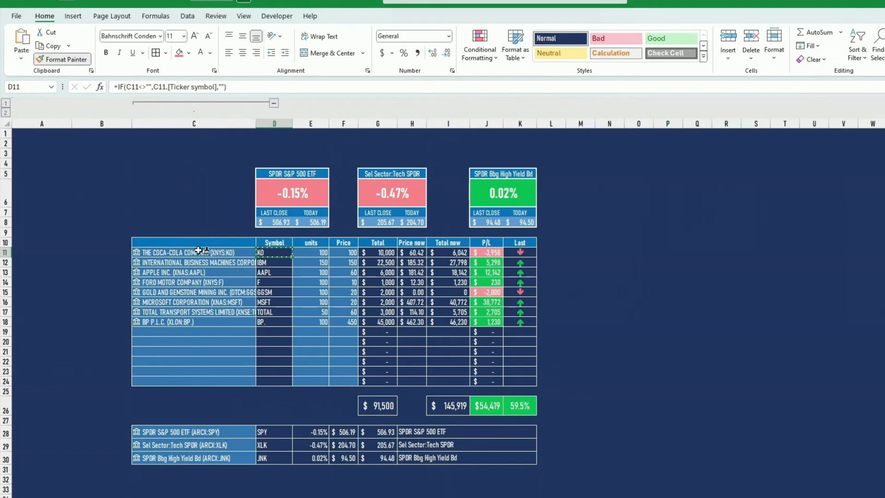
{"action": "left_click_drag", "start_coordinate": [199, 252], "coordinate": [202, 379]}
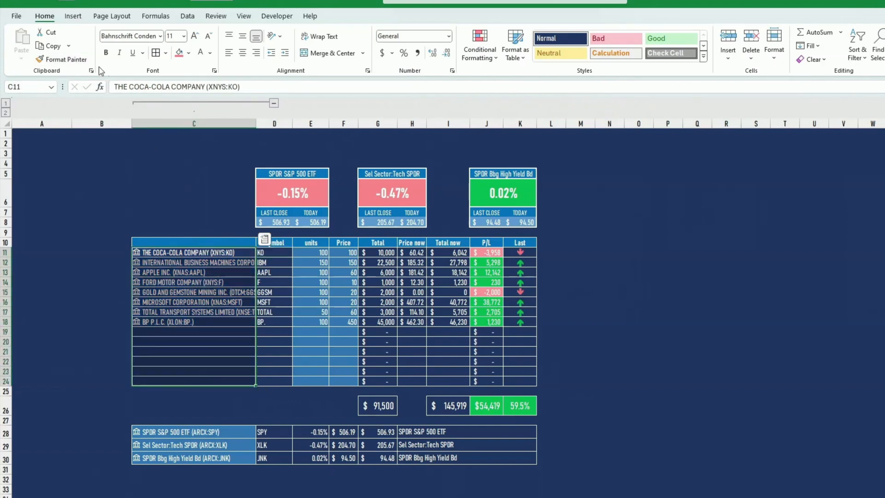
{"action": "left_click", "coordinate": [81, 59]}
{"action": "left_click_drag", "start_coordinate": [241, 437], "coordinate": [244, 459]}
{"action": "left_click", "coordinate": [203, 196]}
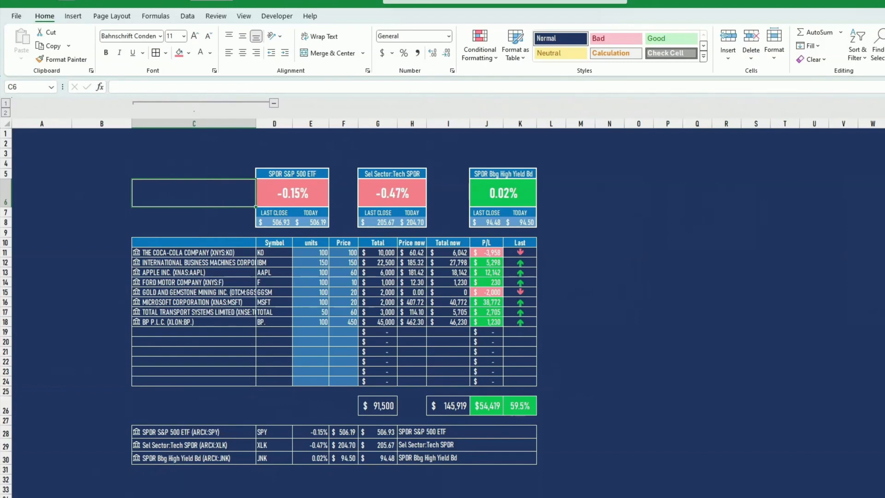
- On the Settings sheet, enter the labels Start Date, End Date and Type of chart in cells E4 to E6
{"action": "left_click", "coordinate": [249, 497]}
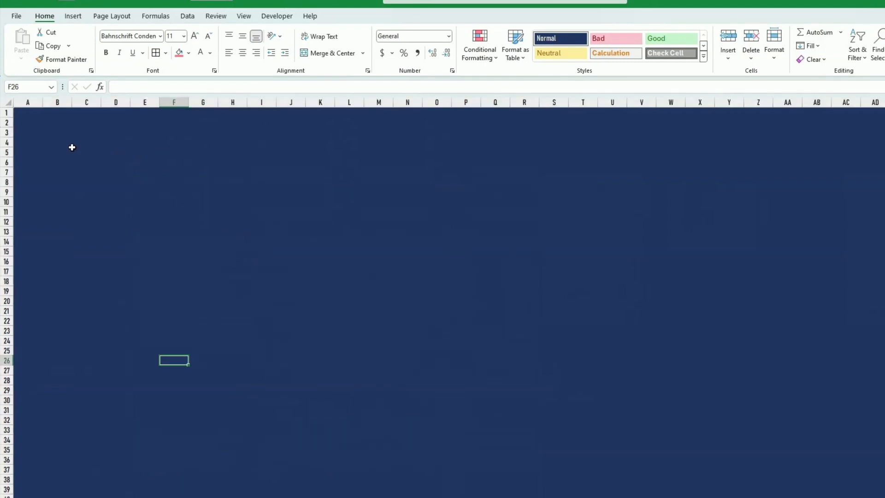
{"action": "left_click", "coordinate": [145, 143]}
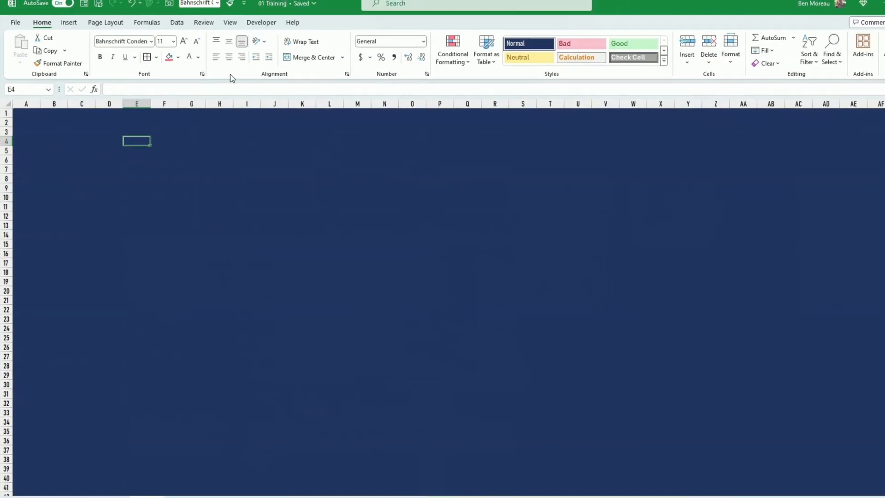
{"action": "type", "text": "Start Date"}
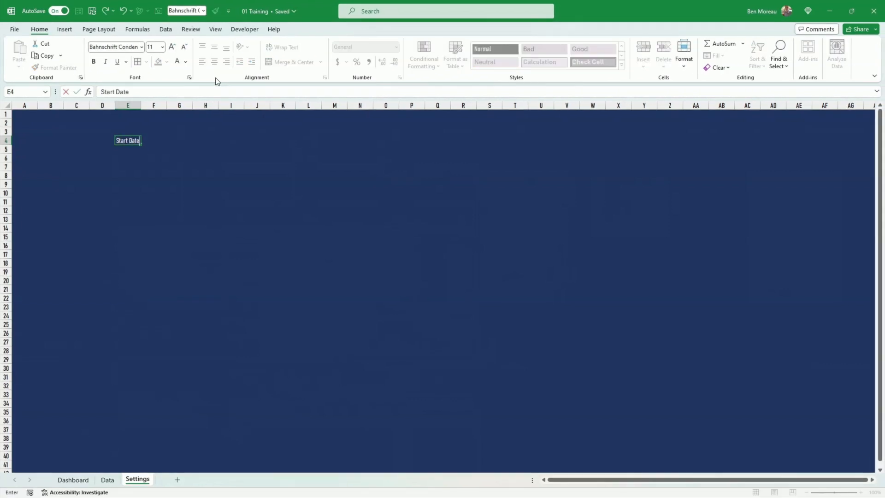
{"action": "key", "text": "Return"}
{"action": "type", "text": "End Date"}
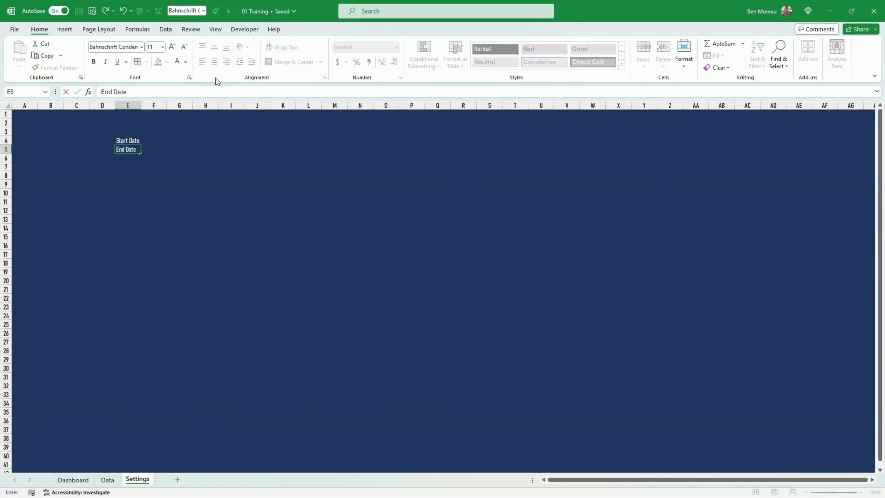
{"action": "key", "text": "Return"}
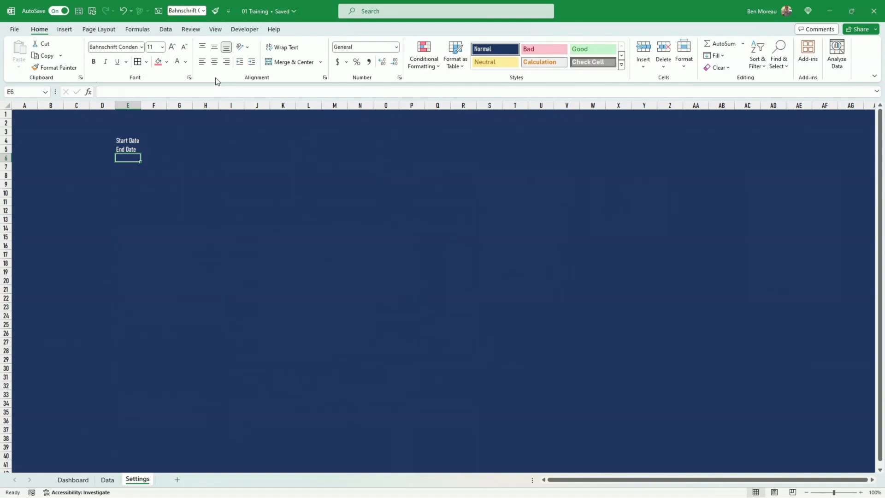
{"action": "type", "text": "Type of "}
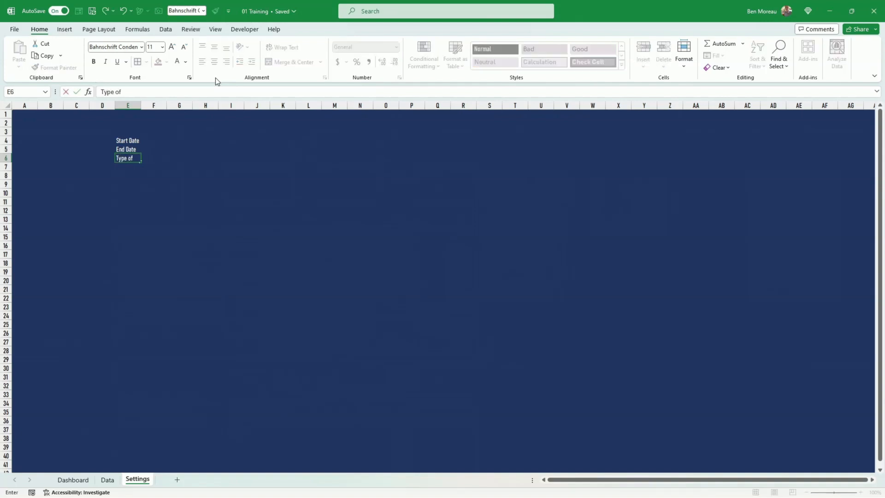
{"action": "type", "text": "chart"}
{"action": "key", "text": "Return"}
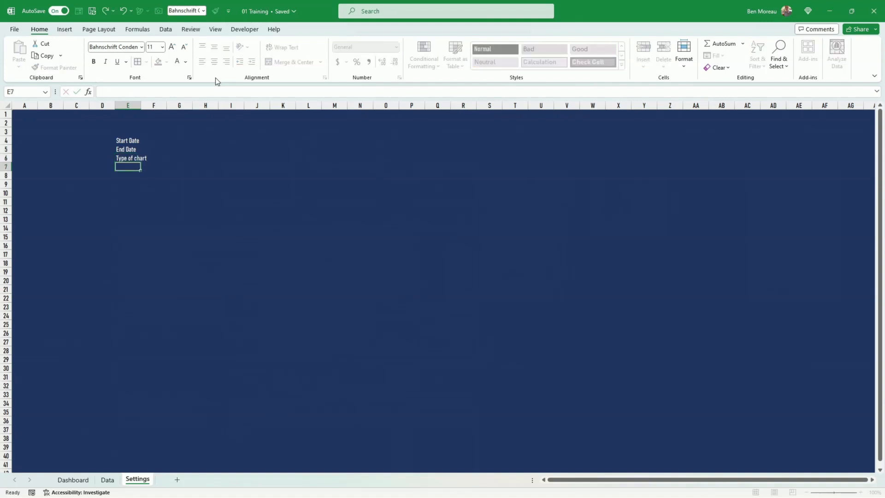
- Enter 0 in F6 as the type of chart
{"action": "key", "text": "Up"}
{"action": "key", "text": "Right"}
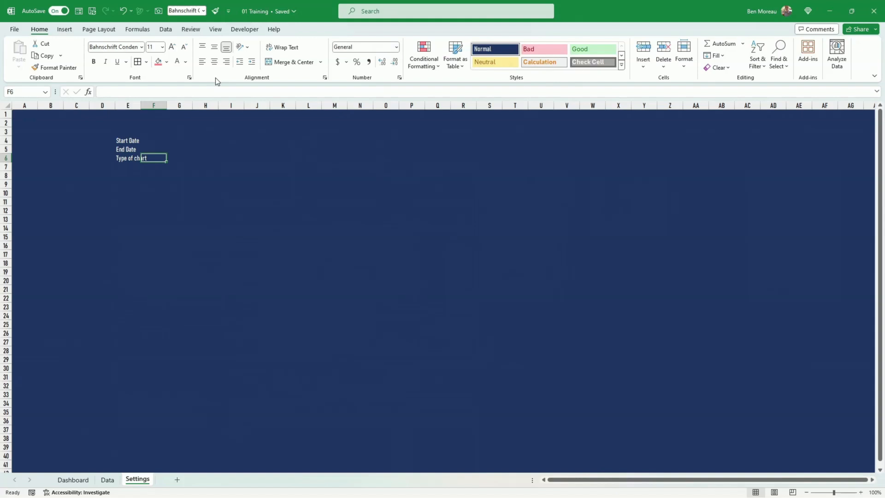
{"action": "type", "text": "0"}
{"action": "key", "text": "Return"}
{"action": "key", "text": "Up"}
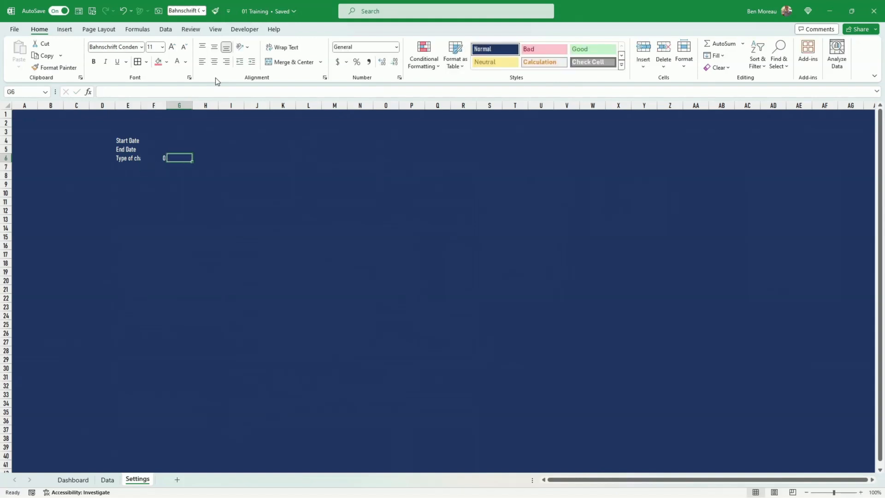
- Widen column F and enter the formula =TODAY() in F5 as the end date
{"action": "key", "text": "Up"}
{"action": "key", "text": "Up"}
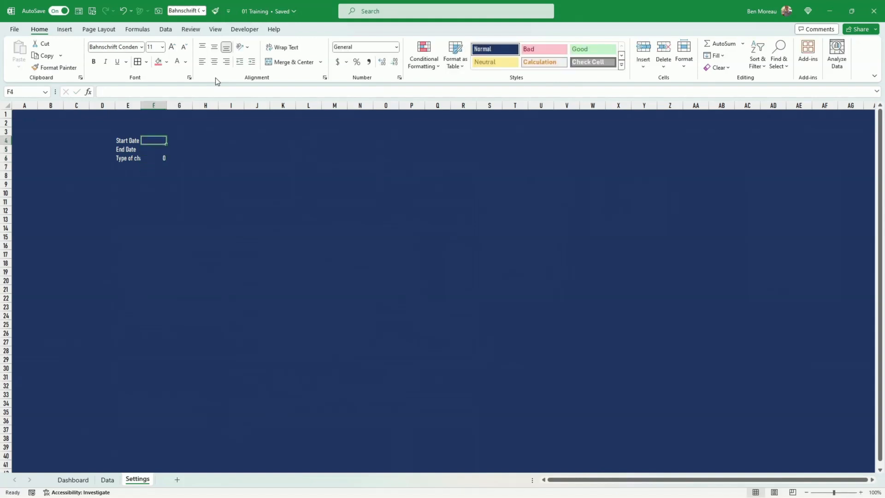
{"action": "left_click_drag", "start_coordinate": [166, 109], "coordinate": [184, 109]}
{"action": "left_click", "coordinate": [174, 151]}
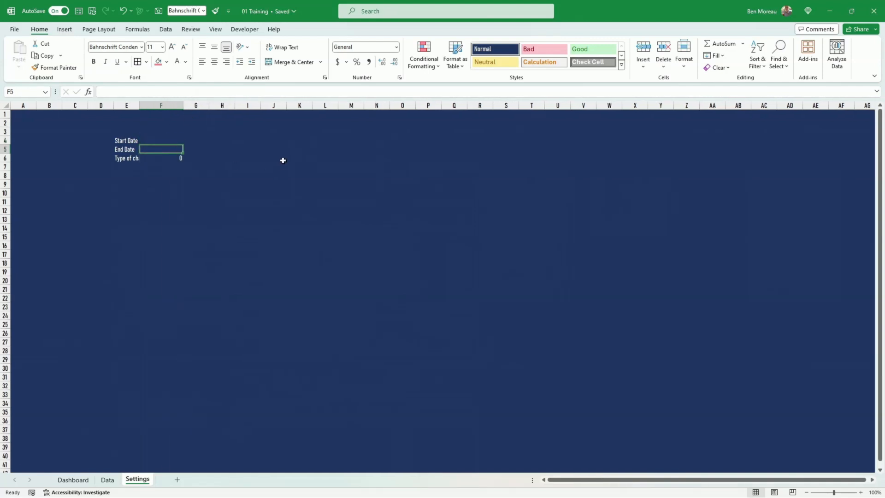
{"action": "type", "text": "=t"}
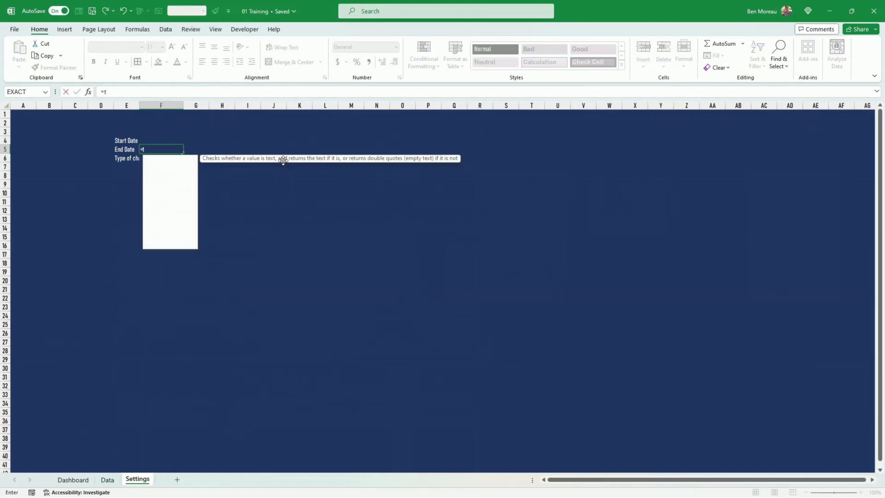
{"action": "type", "text": "oday()"}
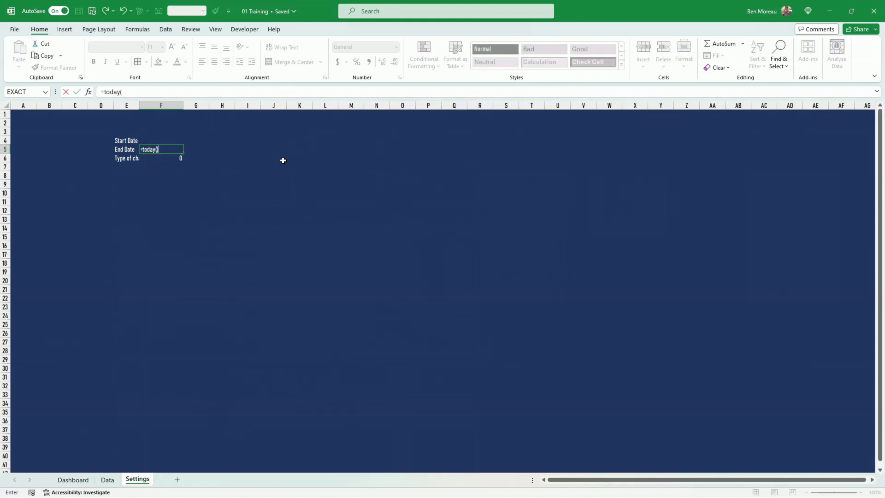
- Calculate the start date in F4 with the formula =F5-365
{"action": "key", "text": "Up"}
{"action": "type", "text": "="}
{"action": "key", "text": "Down"}
{"action": "type", "text": "-"}
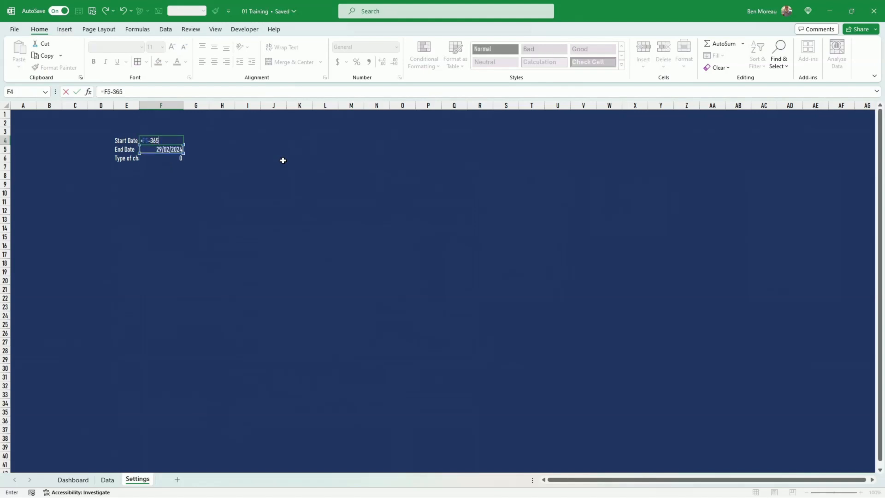
{"action": "key", "text": "ctrl+Return"}
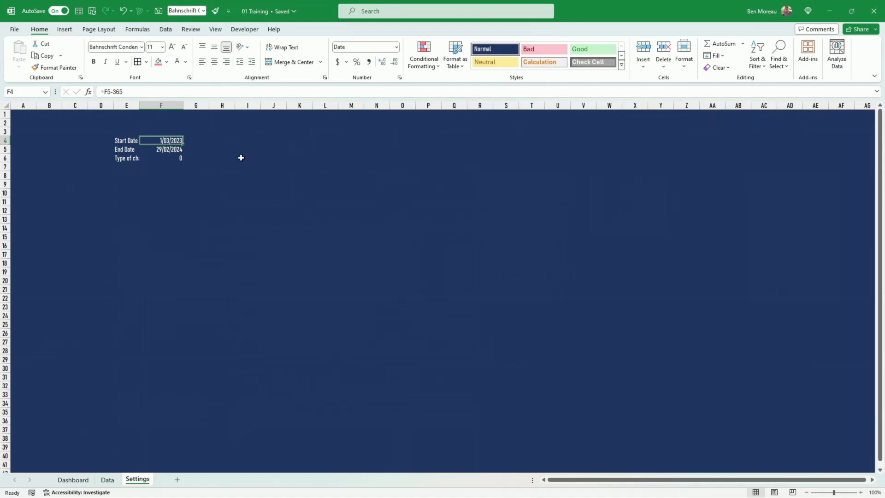
{"action": "left_click_drag", "start_coordinate": [166, 142], "coordinate": [166, 149]}
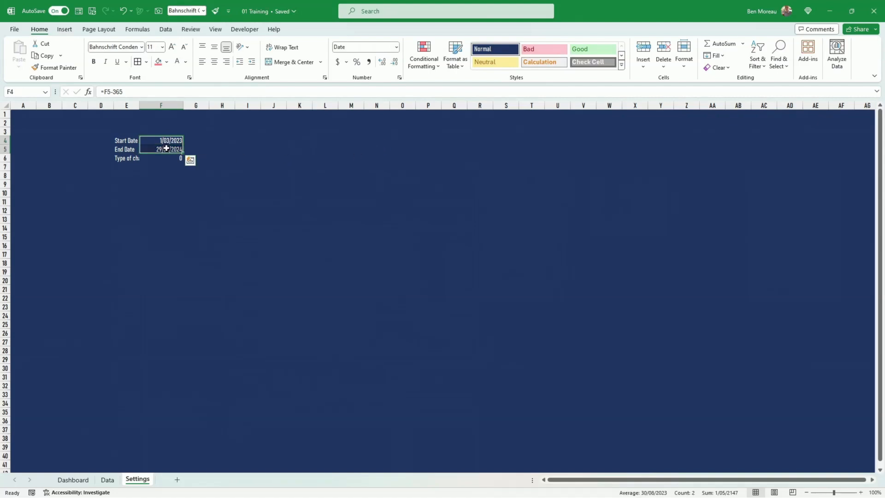
{"action": "left_click", "coordinate": [171, 141]}
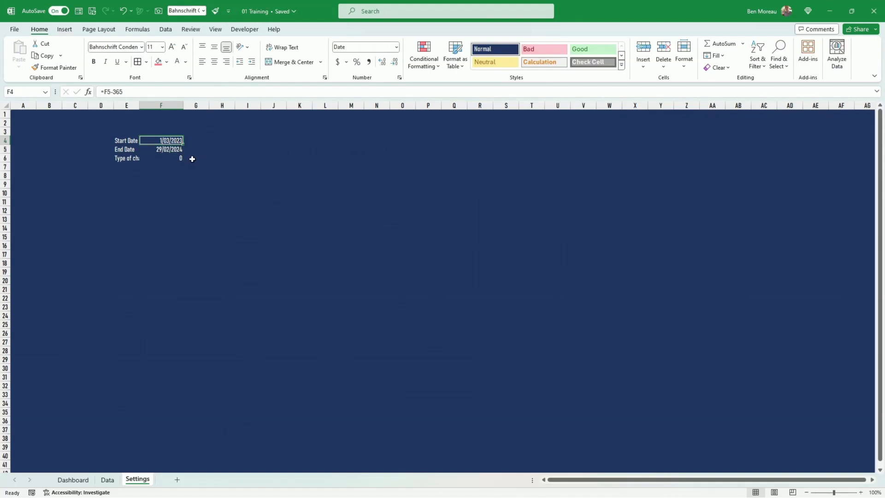
{"action": "left_click_drag", "start_coordinate": [170, 144], "coordinate": [173, 149]}
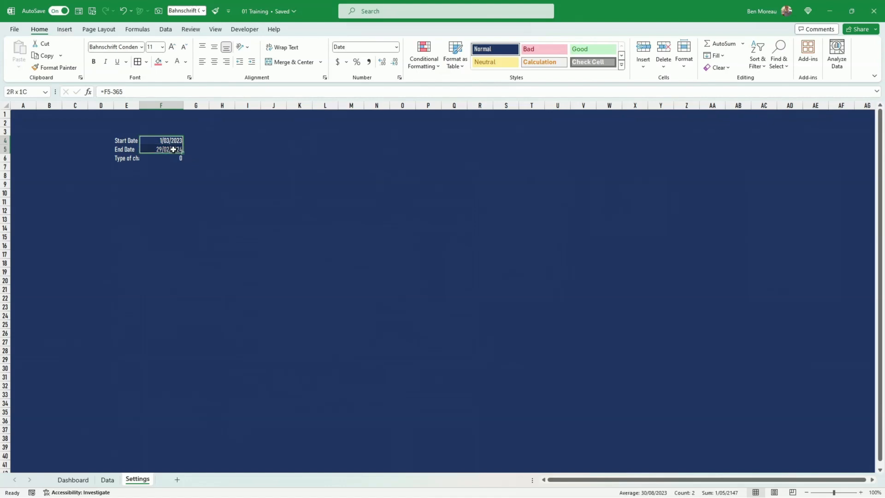
{"action": "left_click", "coordinate": [188, 257]}
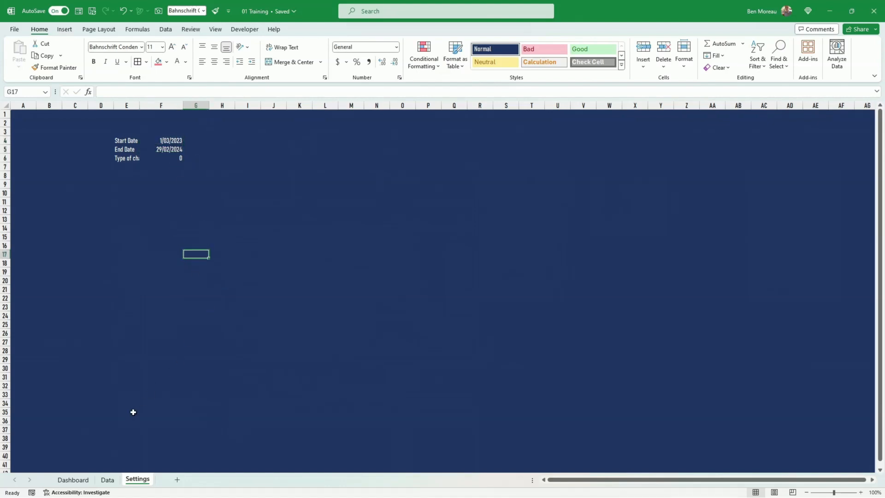
- Link cell D6 of the Data sheet to the SPY symbol in cell D28 of the Dashboard sheet
{"action": "left_click", "coordinate": [108, 480]}
{"action": "left_click", "coordinate": [184, 317]}
{"action": "left_click", "coordinate": [110, 160]}
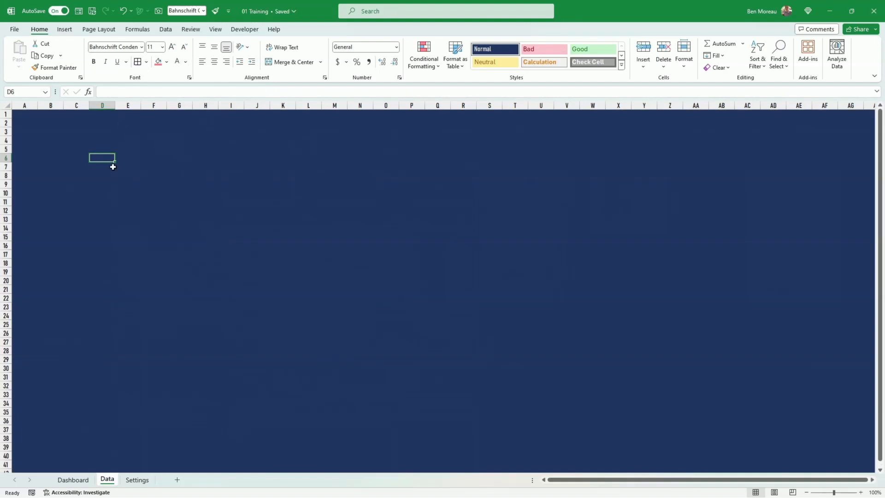
{"action": "type", "text": "="}
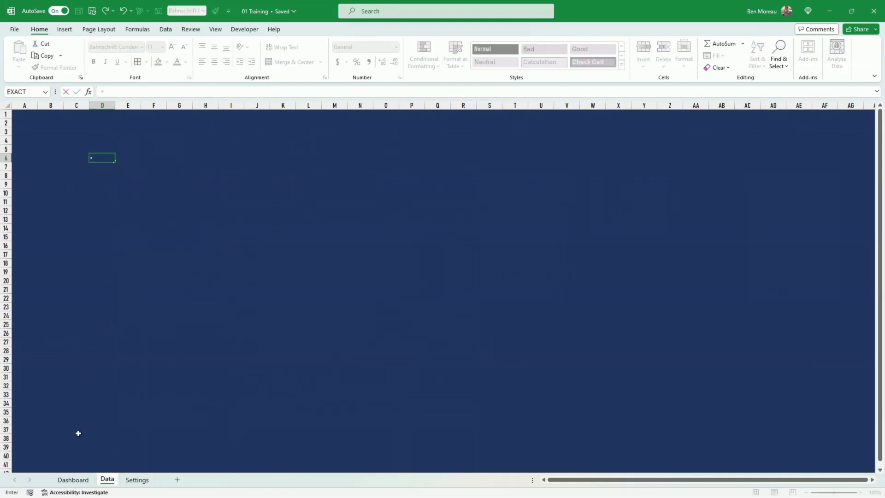
{"action": "left_click", "coordinate": [74, 480]}
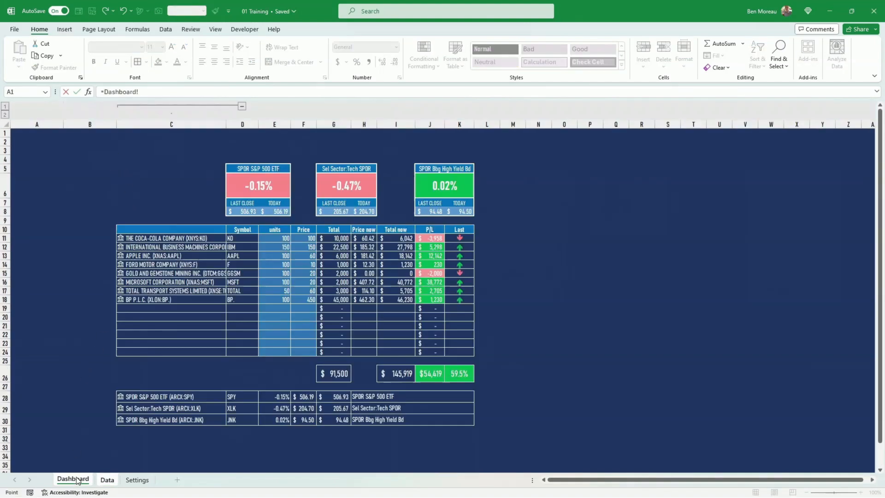
{"action": "left_click", "coordinate": [139, 399]}
{"action": "left_click", "coordinate": [235, 399]}
{"action": "key", "text": "Return"}
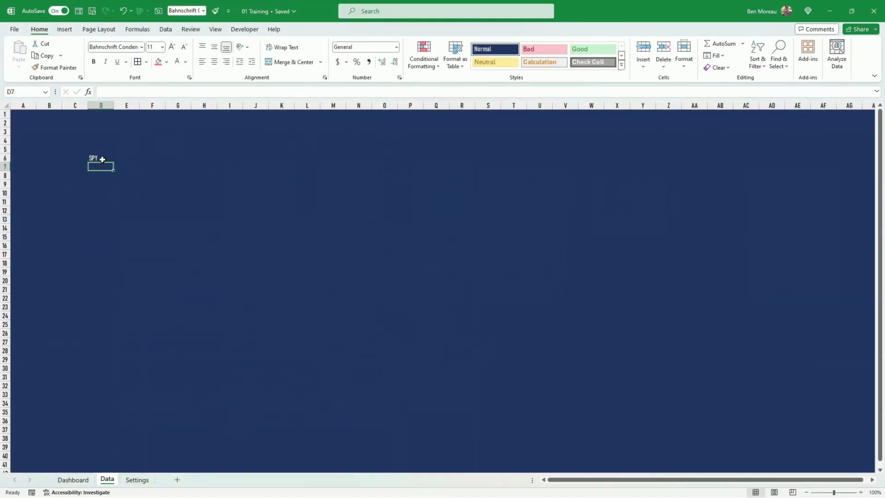
- Enter the column headings date in D7 and close in E7 below the SPY symbol
{"action": "type", "text": "date"}
{"action": "key", "text": "Tab"}
{"action": "type", "text": "close"}
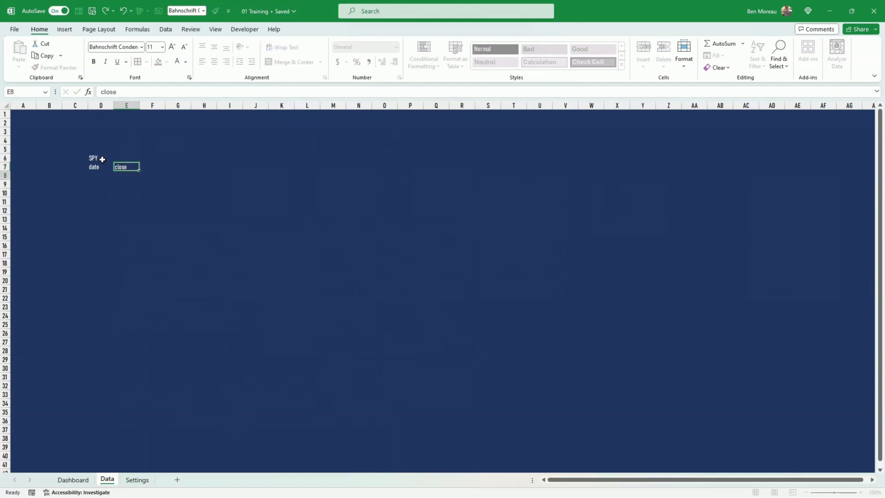
{"action": "key", "text": "Return"}
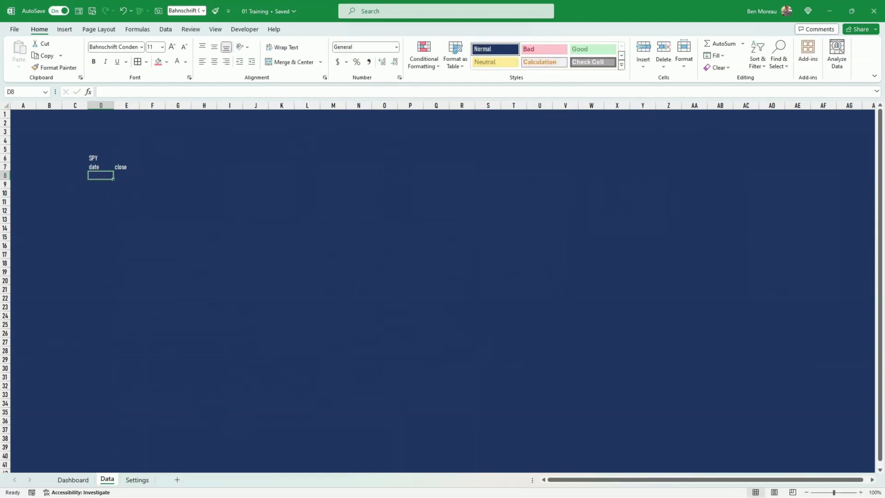
{"action": "key", "text": "alt+Tab"}
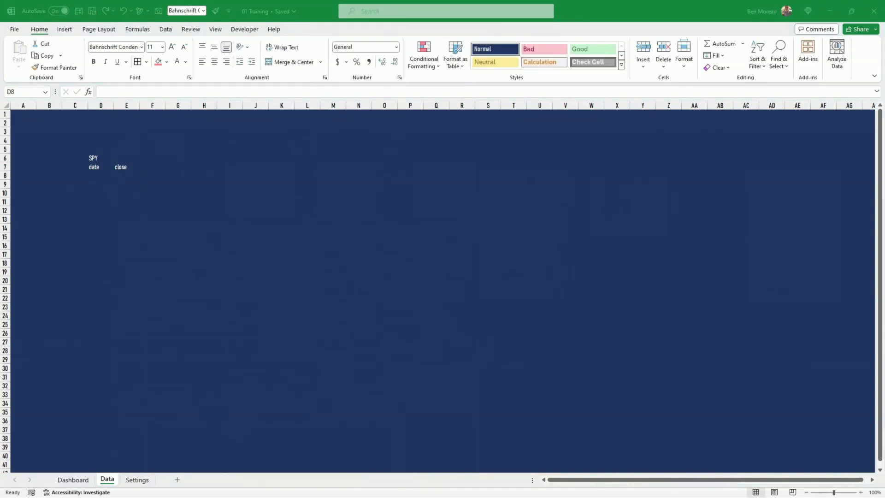
{"action": "key", "text": "alt+Tab"}
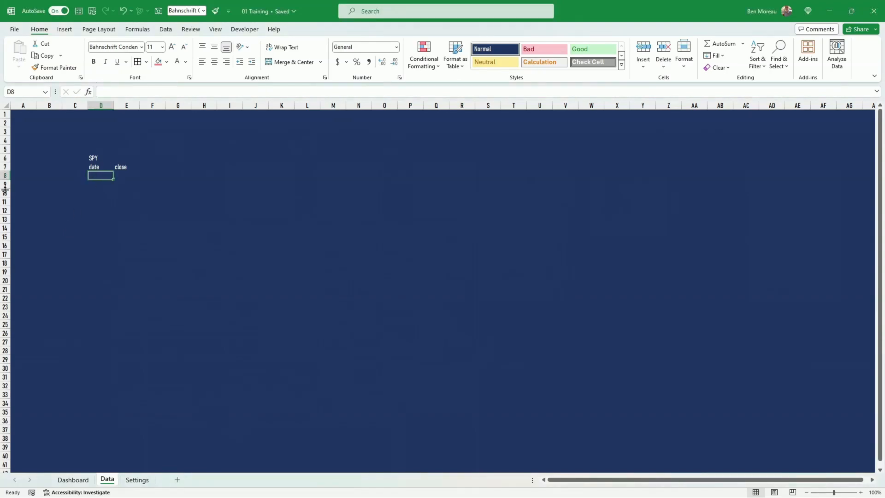
- Retrieve the daily SPY price history in D8 with the formula =STOCKHISTORY(D6,Settings!F4,Settings!F5,0)
{"action": "type", "text": "=s"}
{"action": "type", "text": "tockh"}
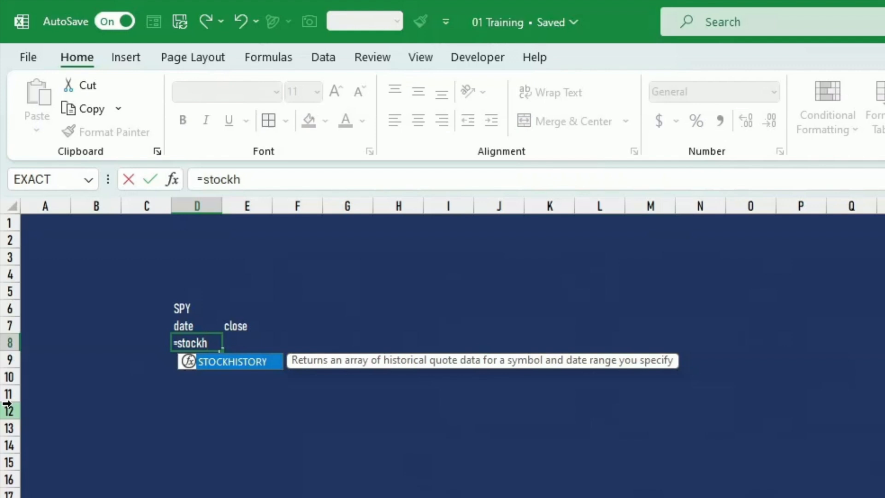
{"action": "type", "text": "istory"}
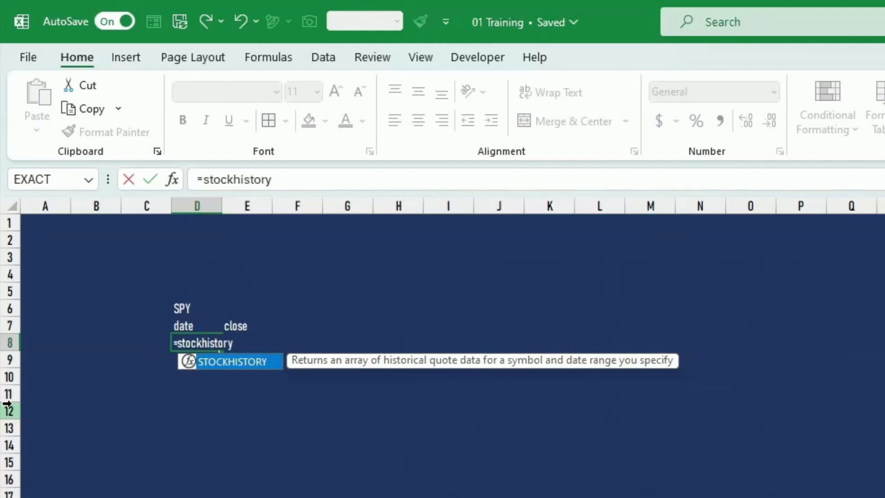
{"action": "type", "text": "("}
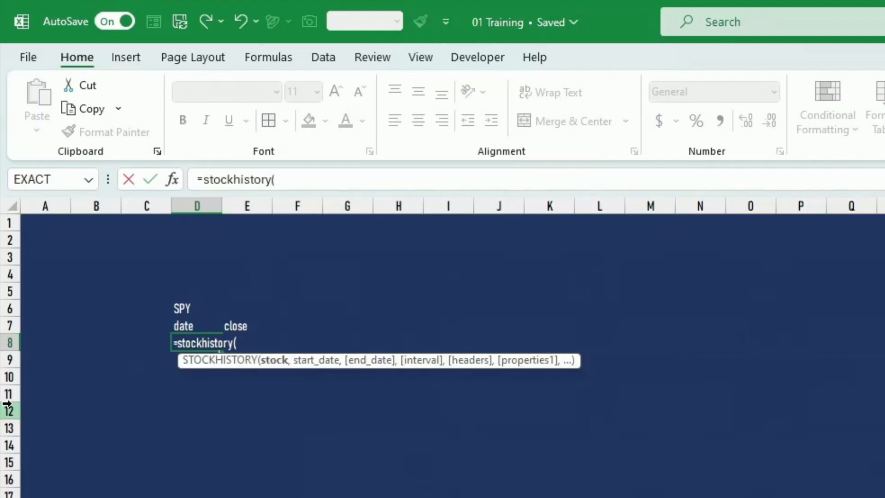
{"action": "left_click", "coordinate": [201, 313]}
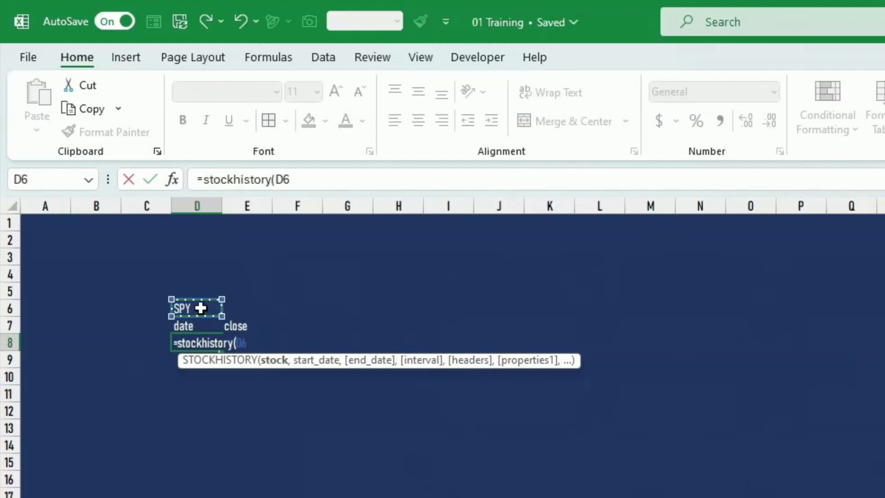
{"action": "type", "text": ","}
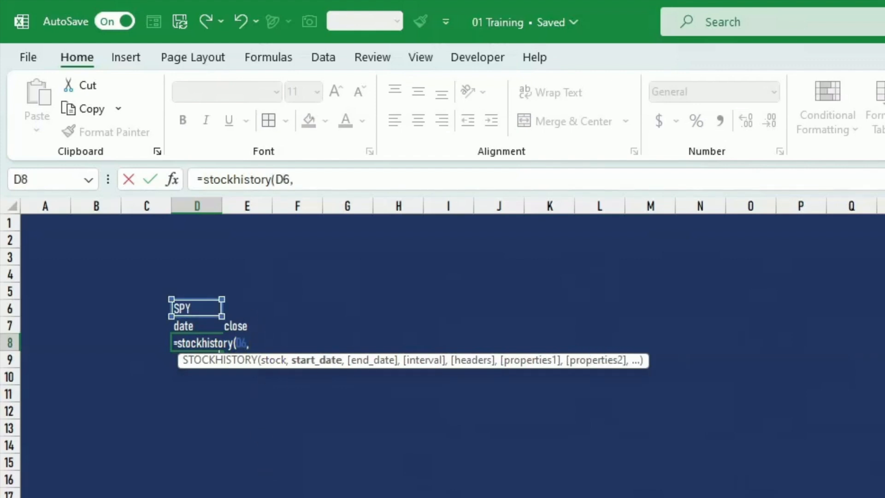
{"action": "key", "text": "ctrl+Page_Down"}
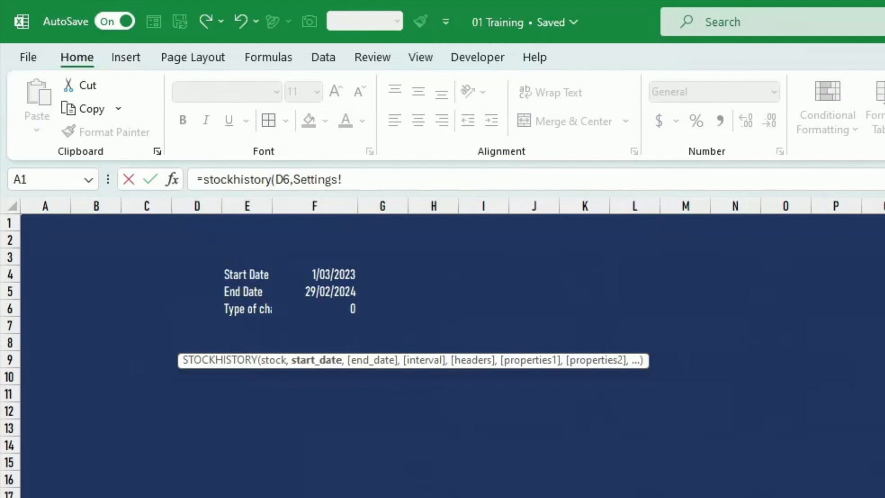
{"action": "left_click", "coordinate": [331, 274]}
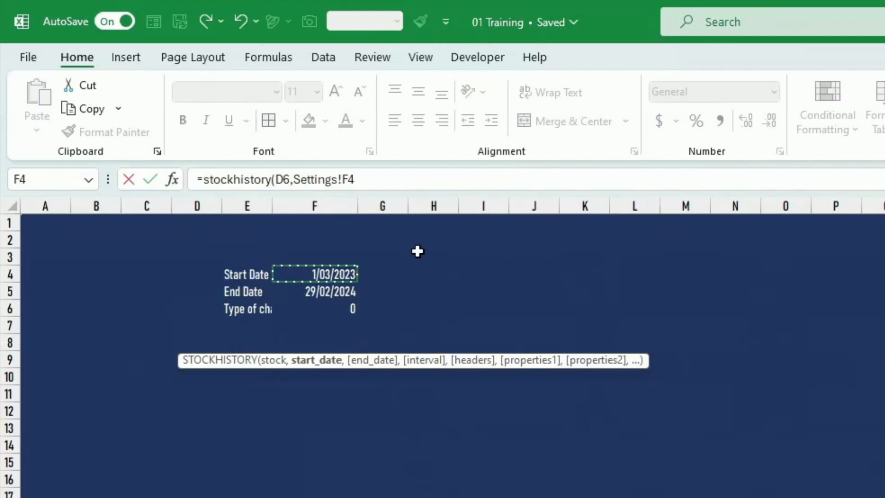
{"action": "left_click", "coordinate": [373, 175]}
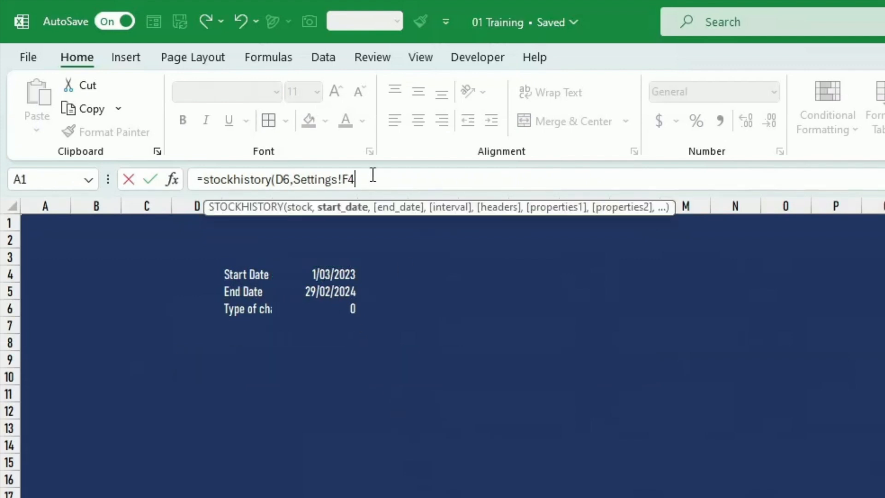
{"action": "type", "text": ","}
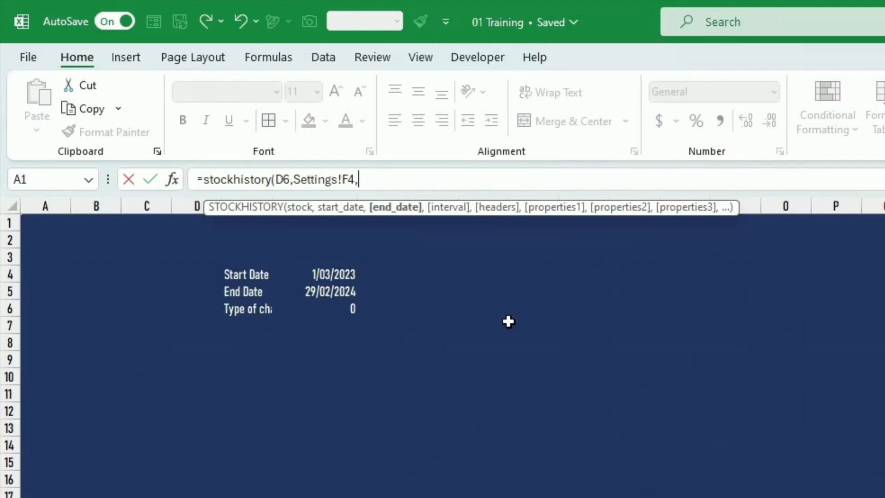
{"action": "left_click", "coordinate": [339, 291]}
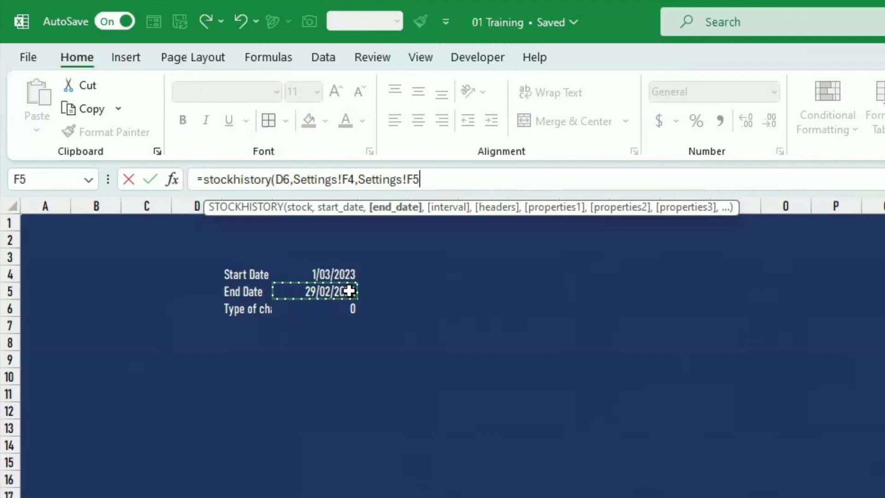
{"action": "type", "text": ","}
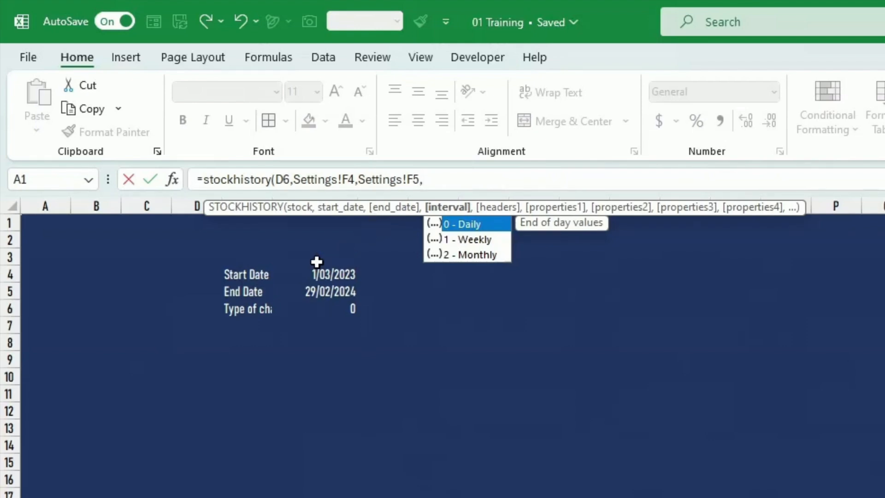
{"action": "type", "text": "0)"}
{"action": "key", "text": "Return"}
{"action": "key", "text": "Up"}
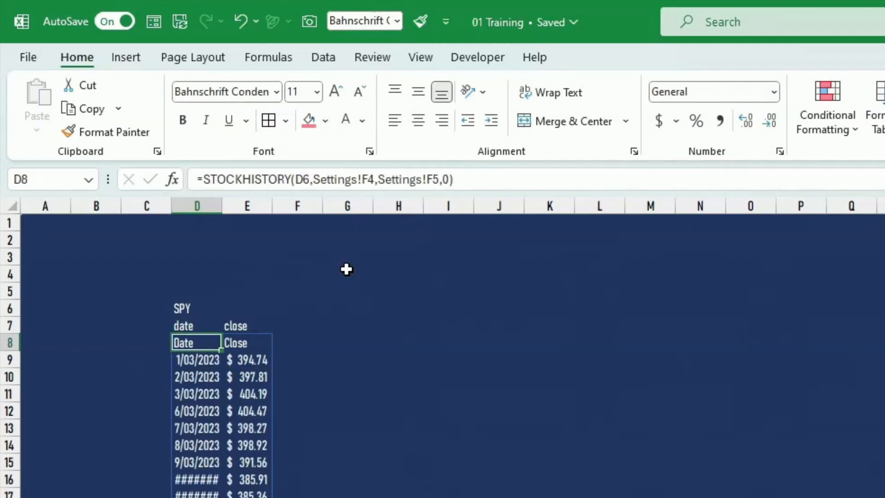
- Fill the retrieved dates and closing prices from D9:E9 down to row 258 with theme blue
{"action": "left_click", "coordinate": [346, 446]}
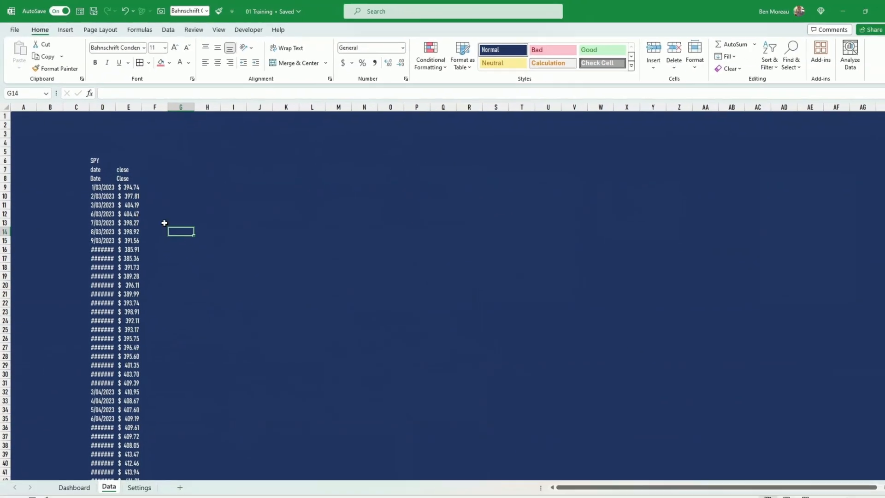
{"action": "left_click_drag", "start_coordinate": [103, 187], "coordinate": [130, 187]}
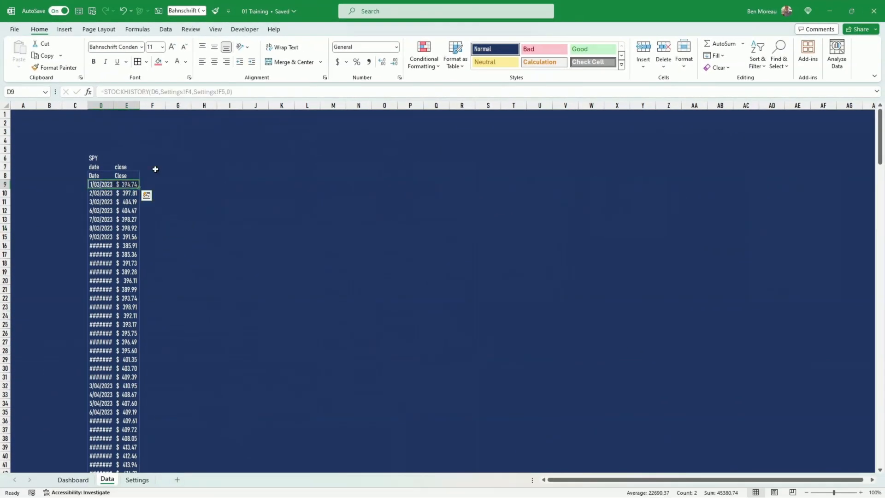
{"action": "key", "text": "ctrl+shift+Down"}
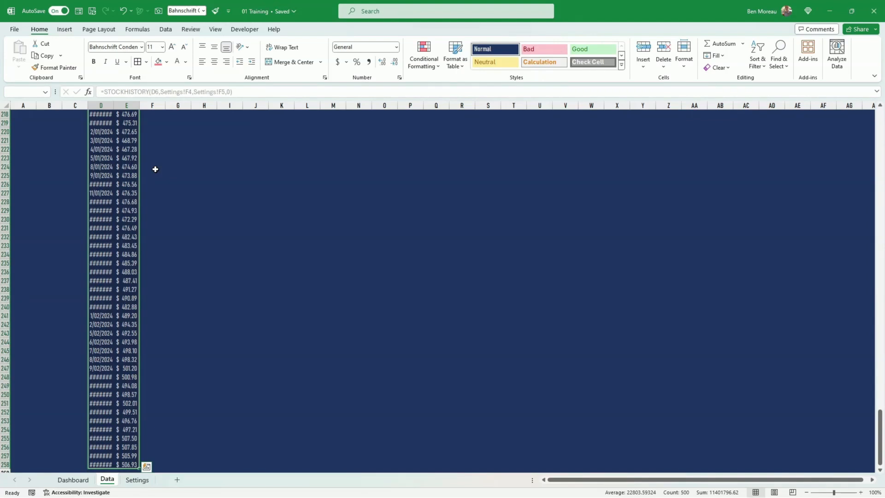
{"action": "left_click", "coordinate": [166, 62]}
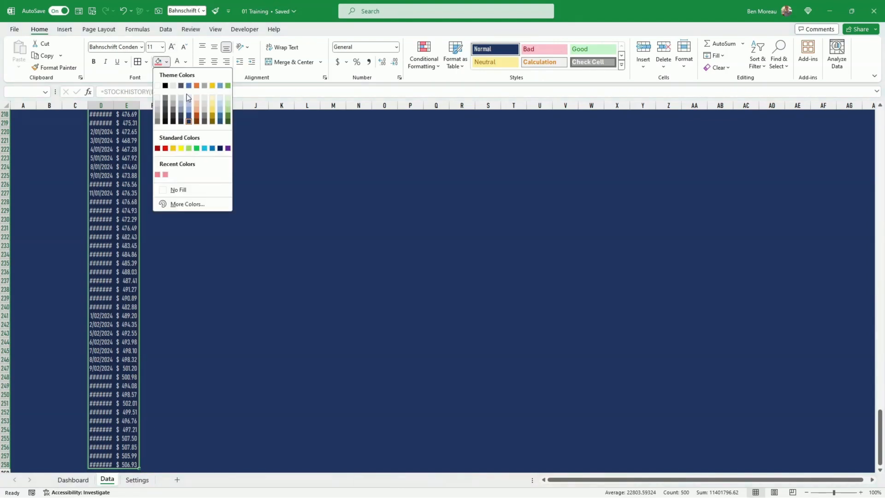
{"action": "left_click", "coordinate": [220, 87]}
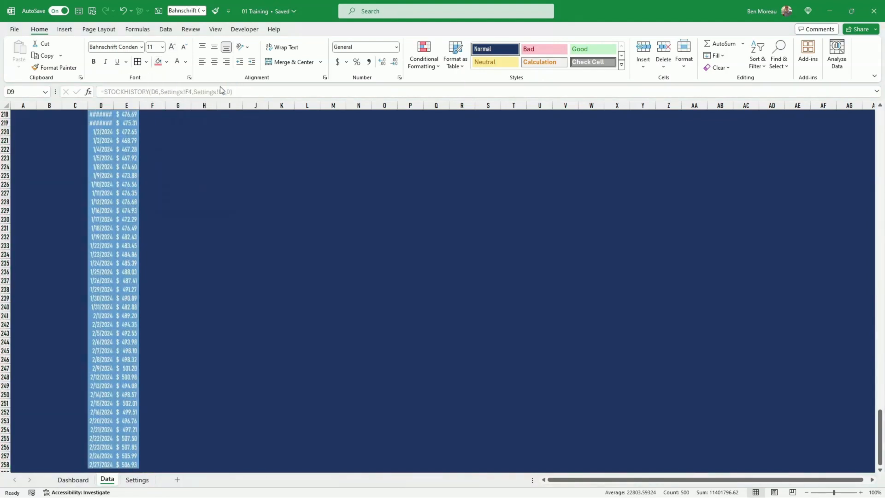
{"action": "scroll", "coordinate": [206, 154], "scroll_direction": "up", "scroll_amount": 20}
{"action": "left_click", "coordinate": [206, 157]}
{"action": "left_click", "coordinate": [194, 203]}
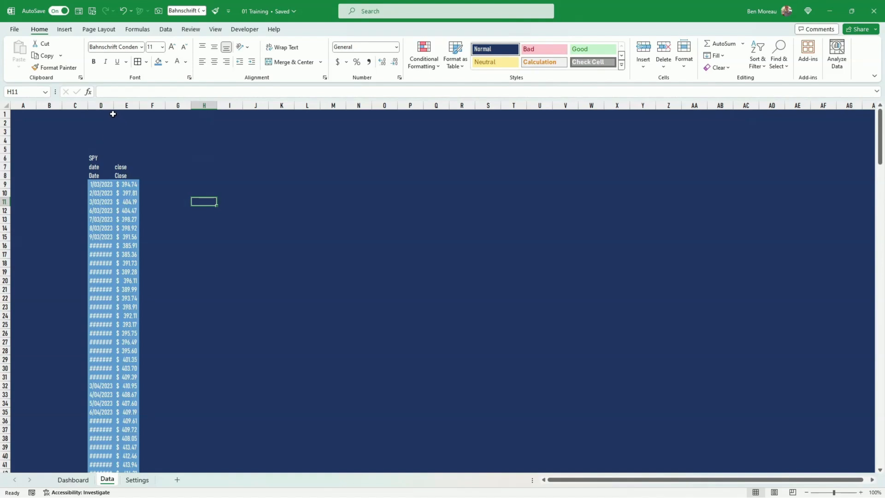
- Undo the last column widening and the blue fill on the price history
{"action": "left_click_drag", "start_coordinate": [102, 106], "coordinate": [164, 108]}
{"action": "left_click", "coordinate": [202, 187]}
{"action": "key", "text": "ctrl+z"}
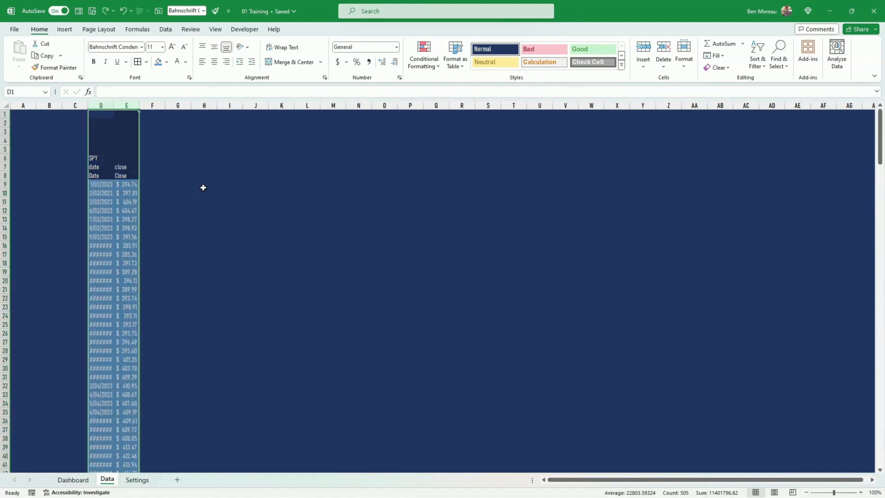
{"action": "key", "text": "ctrl+z"}
- Widen columns D and E so the dates display in full and check the retrieved price history
{"action": "left_click_drag", "start_coordinate": [106, 105], "coordinate": [158, 106]}
{"action": "left_click", "coordinate": [267, 192]}
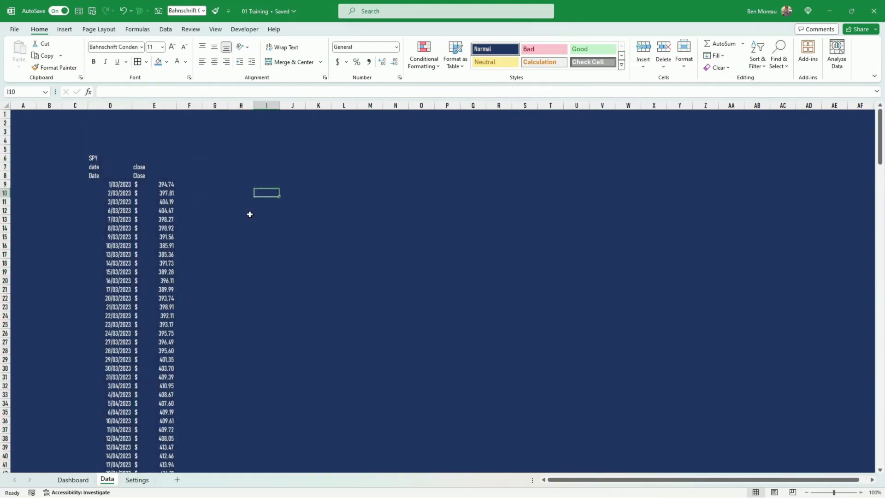
{"action": "left_click", "coordinate": [155, 185]}
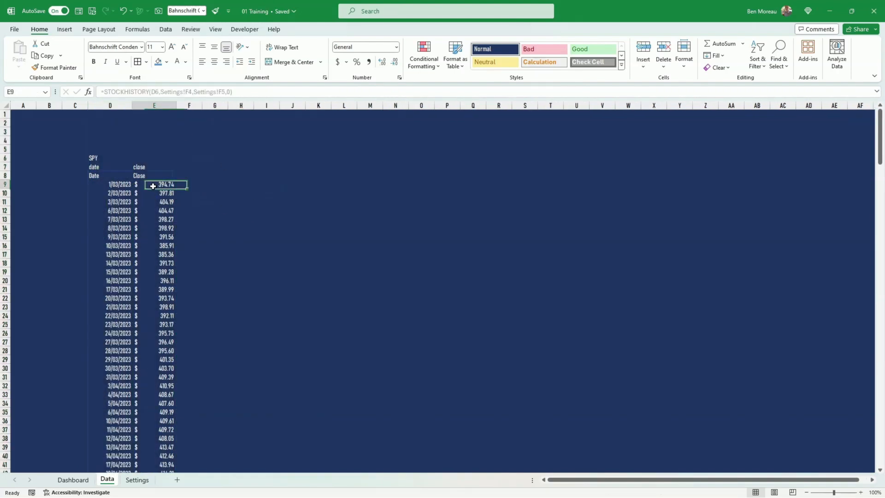
{"action": "scroll", "coordinate": [160, 236], "scroll_direction": "down", "scroll_amount": 5}
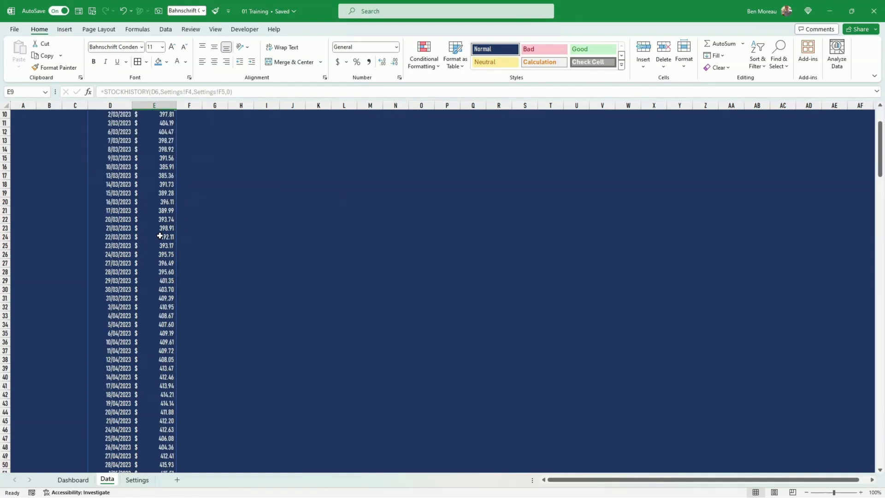
{"action": "scroll", "coordinate": [139, 277], "scroll_direction": "up", "scroll_amount": 5}
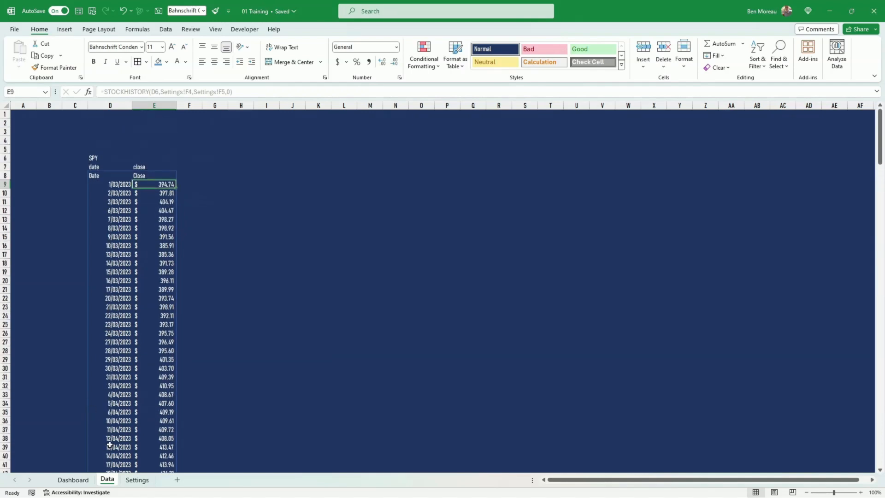
- Merge and center cells C6:C8 beside the SPDR S&P 500 ETF card on the Dashboard sheet
{"action": "left_click", "coordinate": [74, 480]}
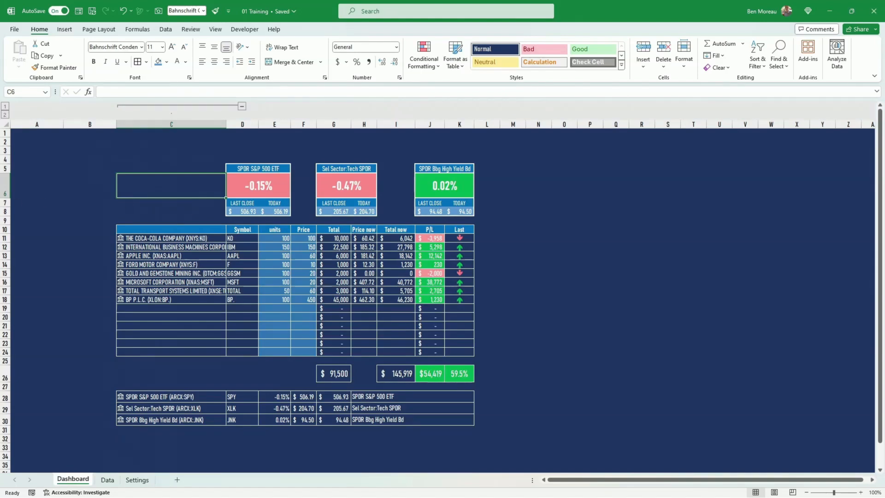
{"action": "left_click", "coordinate": [171, 186]}
{"action": "left_click_drag", "start_coordinate": [172, 198], "coordinate": [174, 208]}
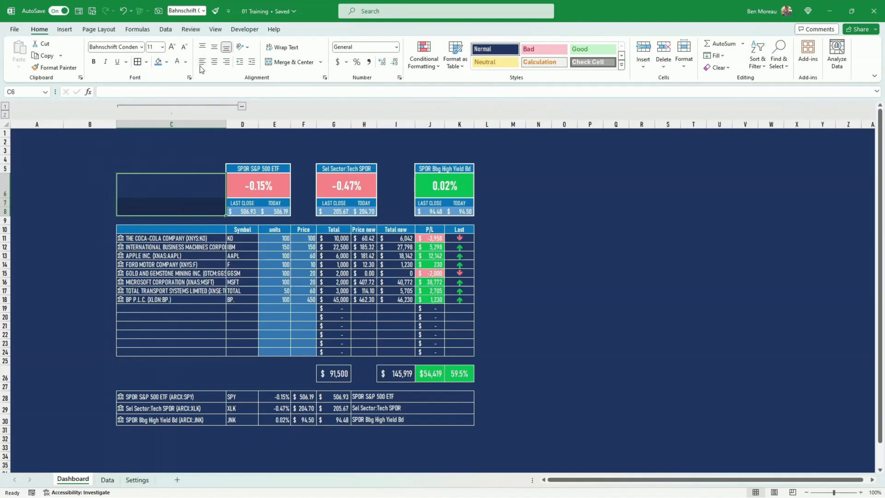
{"action": "left_click", "coordinate": [294, 62]}
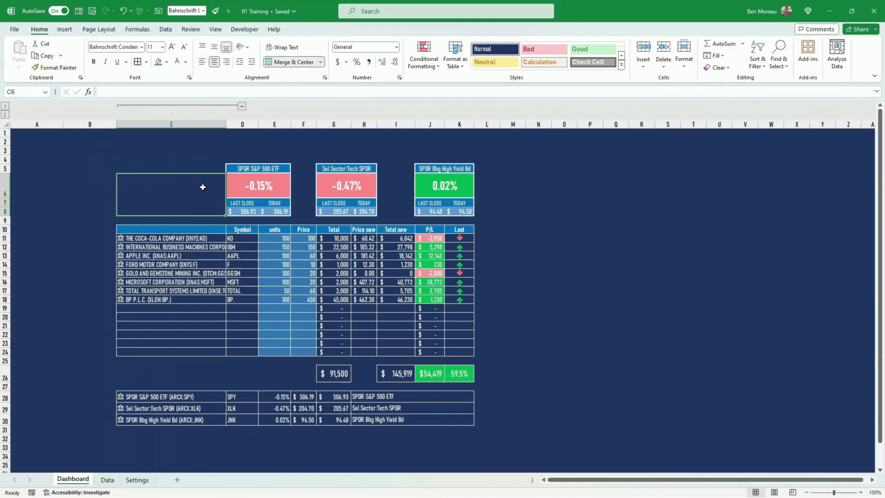
- Start a line sparkline for the merged cell with the Data sheet closing prices E9:E272 as its data range
{"action": "left_click", "coordinate": [63, 29]}
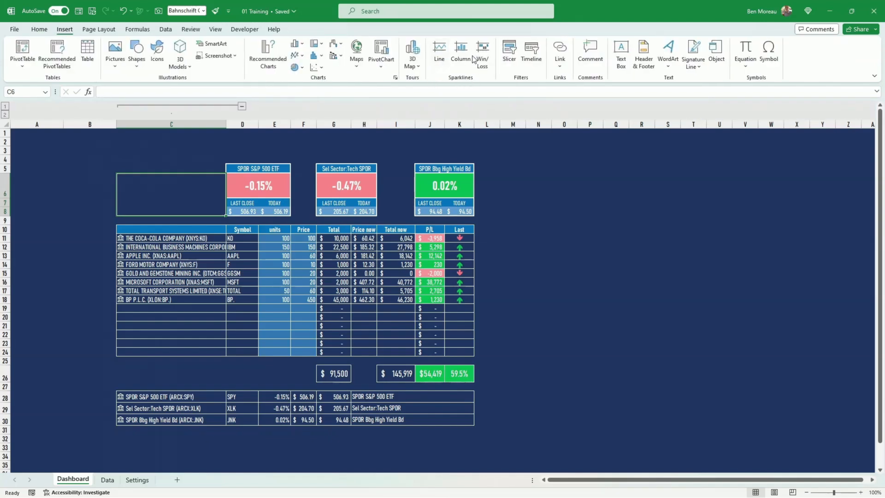
{"action": "left_click", "coordinate": [443, 57]}
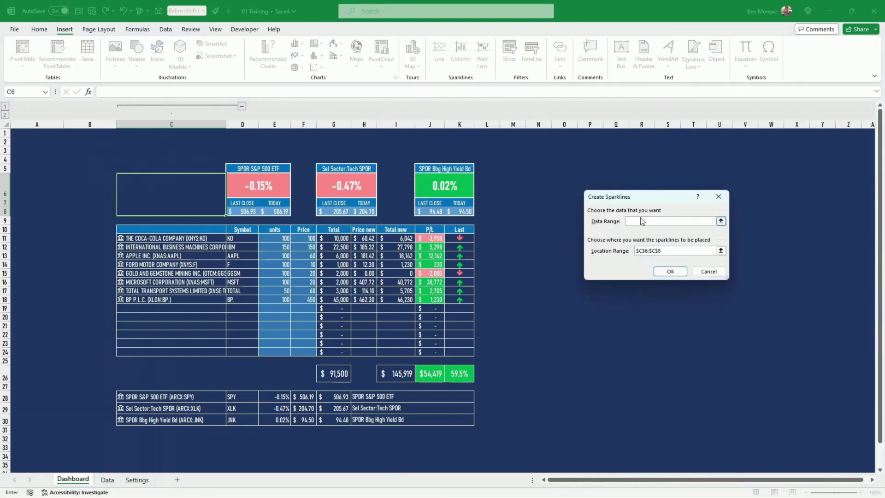
{"action": "left_click", "coordinate": [108, 480]}
{"action": "left_click", "coordinate": [173, 185]}
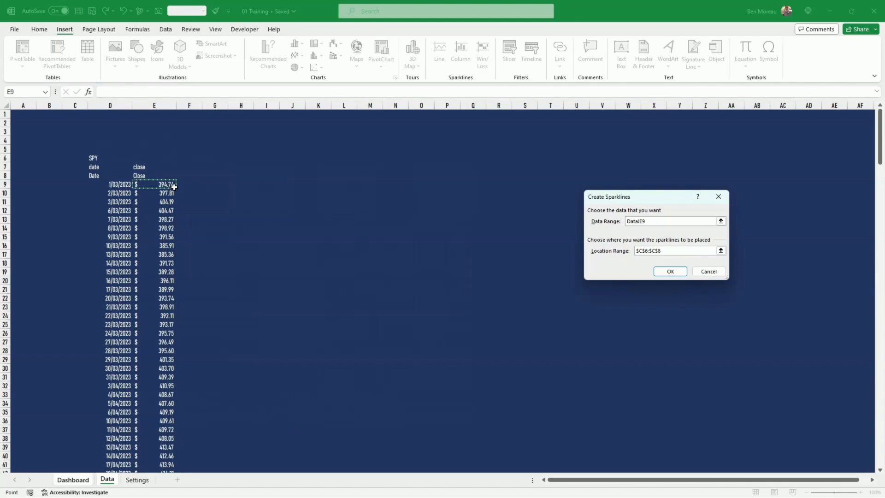
{"action": "key", "text": "ctrl+shift+Down"}
{"action": "key", "text": "shift+Down"}
{"action": "key", "text": "shift+Down"}
{"action": "key", "text": "shift+Down"}
{"action": "key", "text": "shift+Down"}
{"action": "key", "text": "shift+Down"}
{"action": "key", "text": "shift+Down"}
{"action": "key", "text": "shift+Down"}
{"action": "key", "text": "shift+Down"}
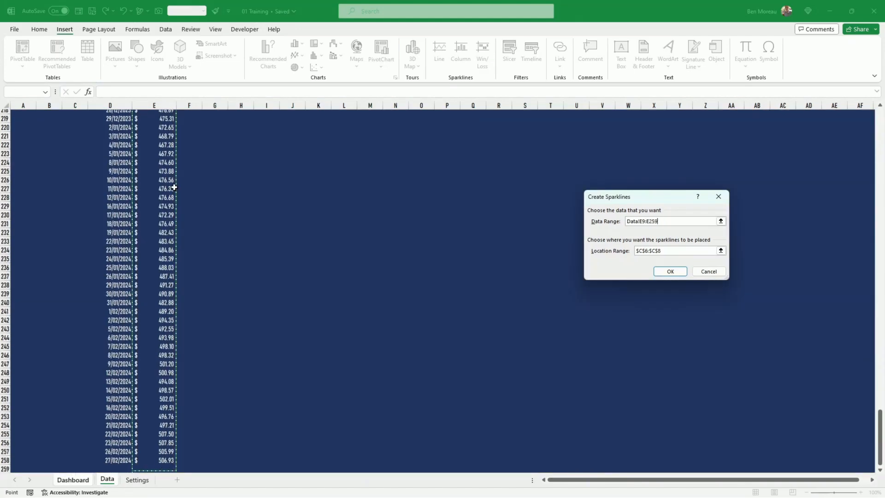
{"action": "key", "text": "shift+Down"}
{"action": "key", "text": "shift+Down"}
{"action": "key", "text": "shift+Down"}
{"action": "key", "text": "shift+Down"}
{"action": "key", "text": "shift+Down"}
{"action": "key", "text": "shift+Down"}
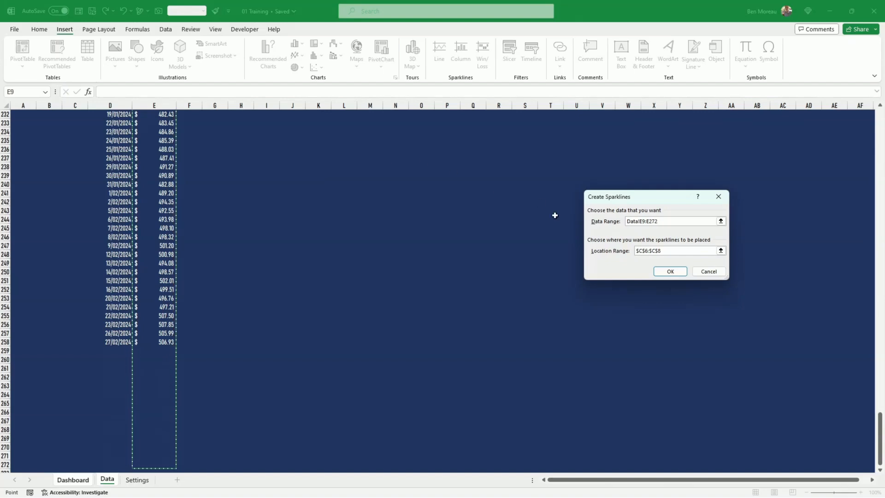
- Try to create the sparkline with $C$6:$C$8 as the location range
{"action": "left_click", "coordinate": [673, 250]}
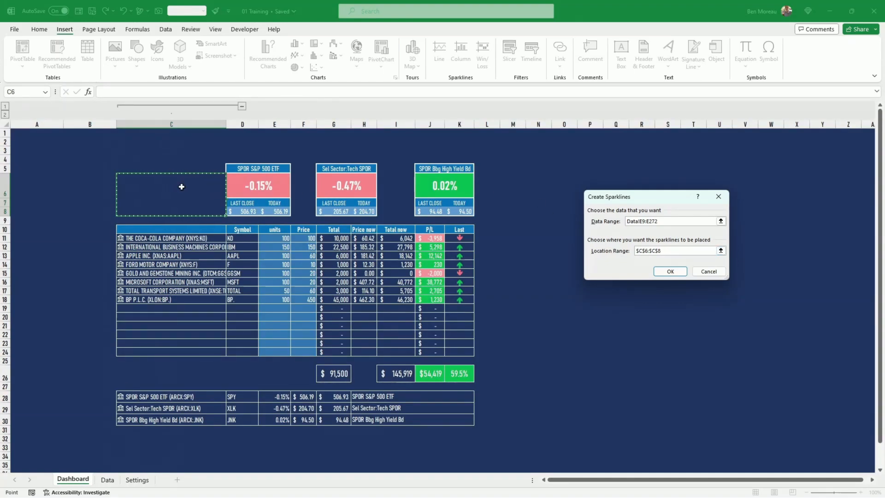
{"action": "left_click", "coordinate": [671, 271]}
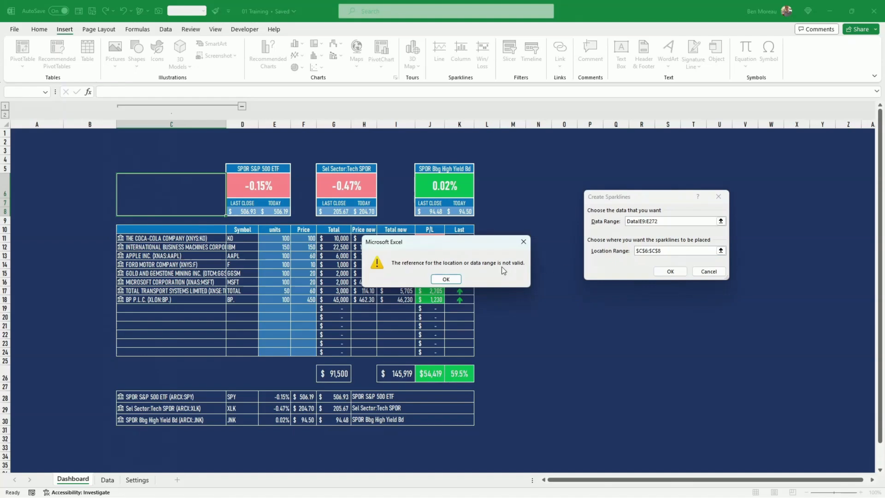
{"action": "left_click", "coordinate": [446, 279]}
- Correct the sparkline's location range to $C$6 and create the line sparkline from Data!E9:E272
{"action": "left_click", "coordinate": [678, 250]}
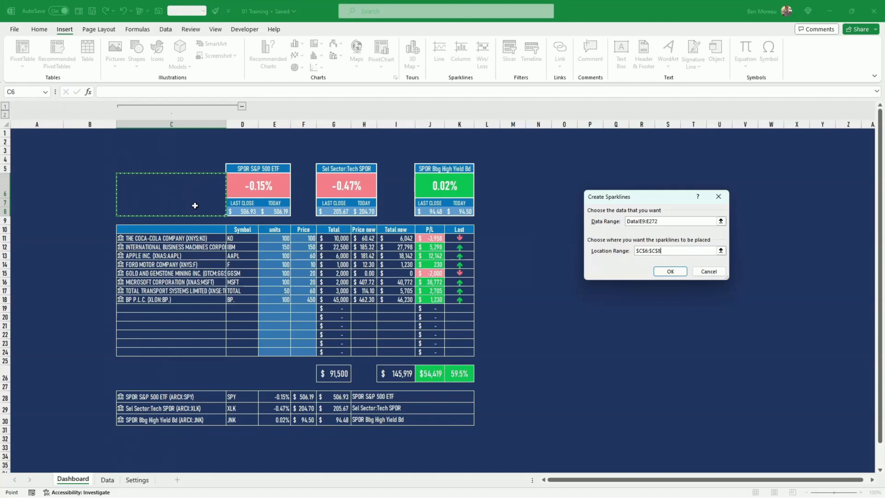
{"action": "key", "text": "BackSpace"}
{"action": "key", "text": "BackSpace"}
{"action": "key", "text": "BackSpace"}
{"action": "key", "text": "BackSpace"}
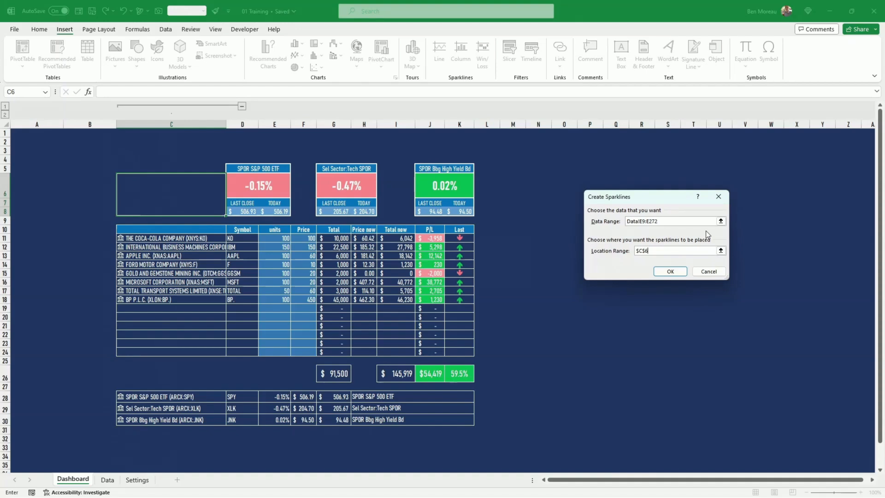
{"action": "key", "text": "Return"}
{"action": "left_click", "coordinate": [719, 299]}
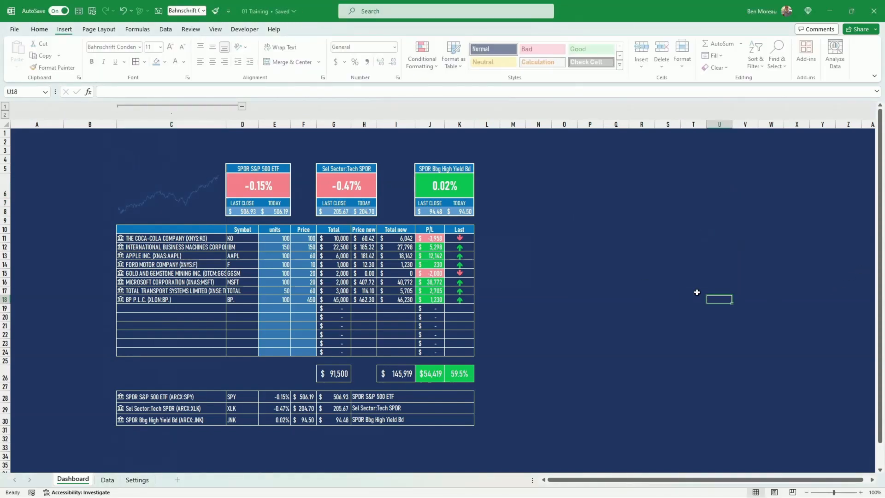
- Recolor the sparkline in C6 with a light gold theme color and look at the line weight options
{"action": "left_click", "coordinate": [182, 198]}
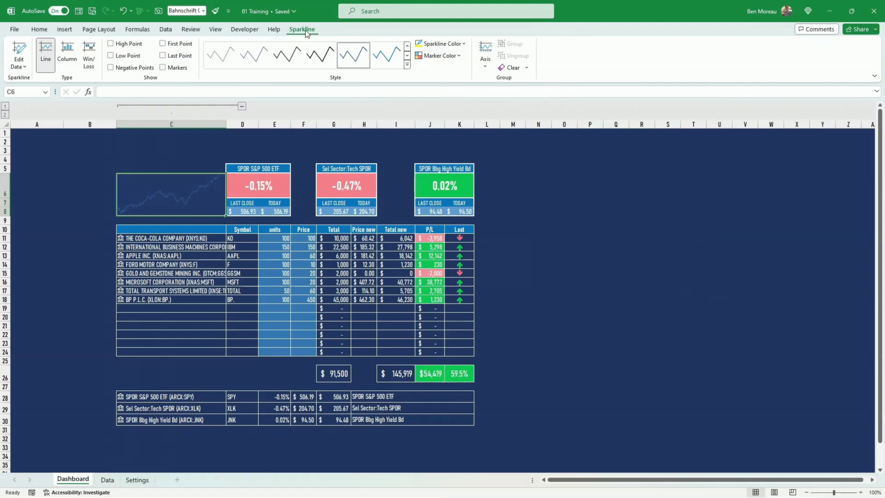
{"action": "left_click", "coordinate": [465, 43]}
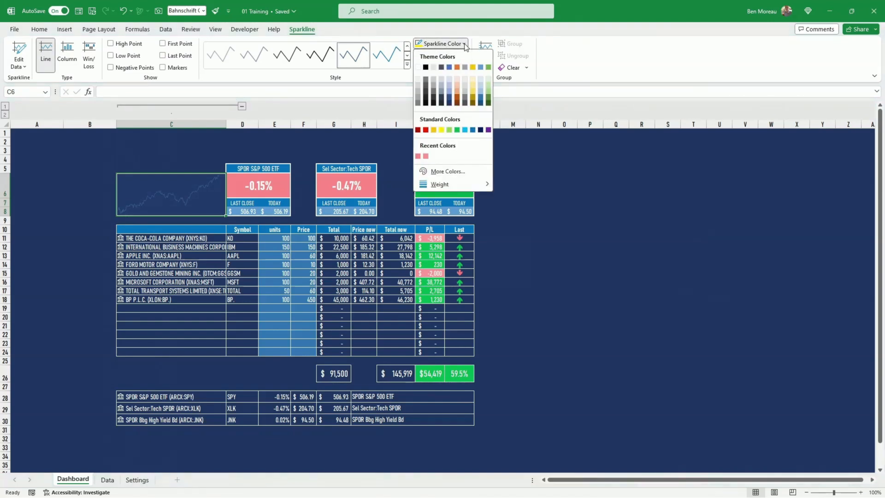
{"action": "left_click", "coordinate": [472, 84]}
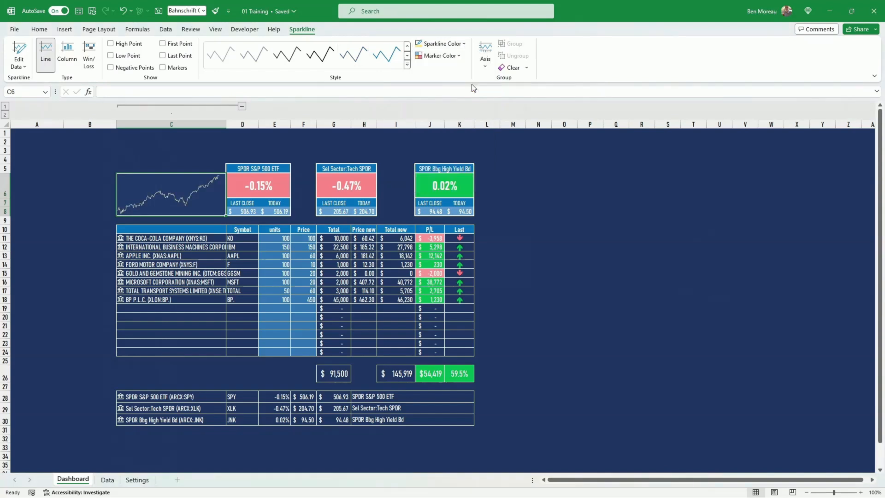
{"action": "left_click", "coordinate": [550, 197]}
{"action": "left_click", "coordinate": [190, 195]}
{"action": "left_click", "coordinate": [442, 43]}
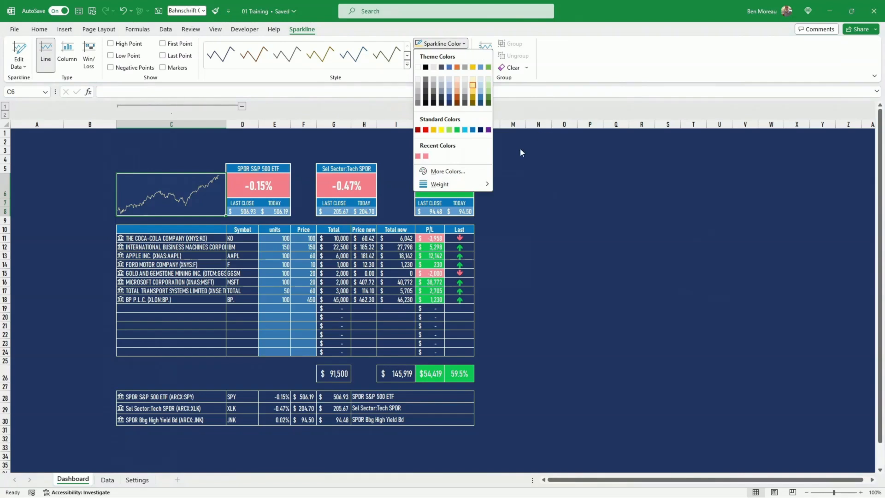
{"action": "mouse_move", "coordinate": [477, 183]}
{"action": "left_click", "coordinate": [533, 221]}
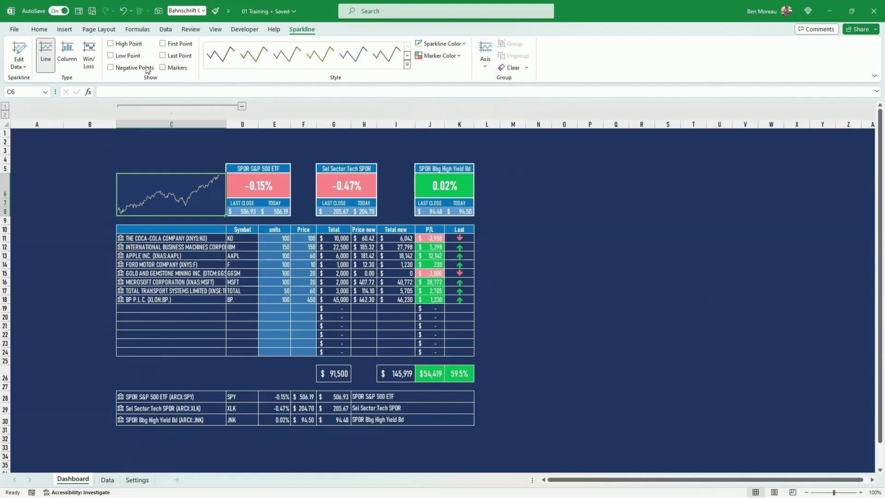
- Change the sparkline beside the SPDR S&P 500 ETF card to the column type and widen column C
{"action": "left_click", "coordinate": [69, 52]}
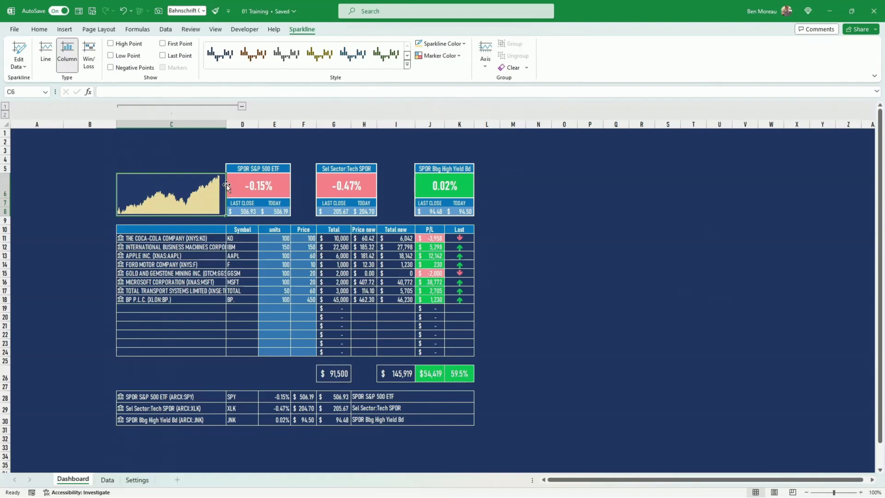
{"action": "left_click", "coordinate": [242, 202]}
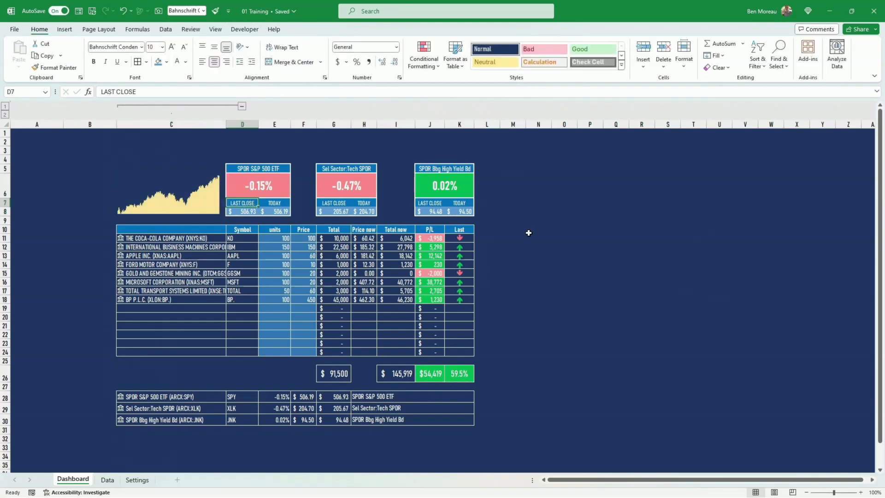
{"action": "left_click", "coordinate": [564, 230]}
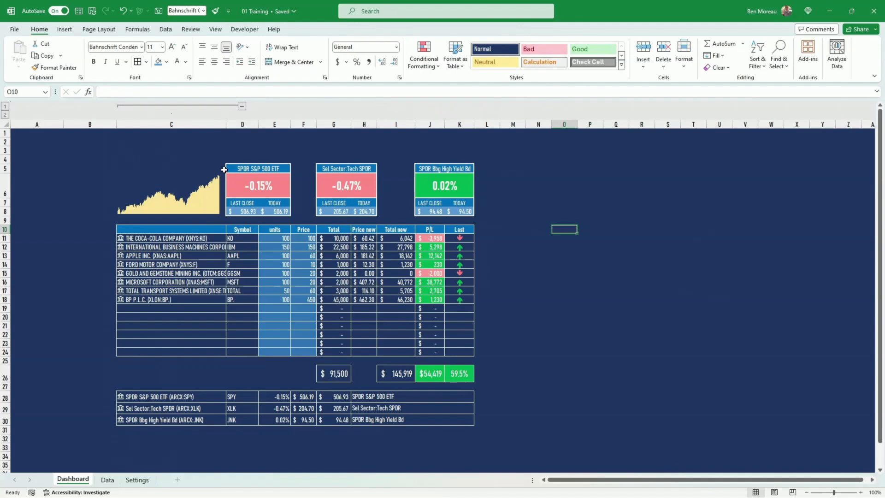
{"action": "left_click", "coordinate": [568, 265]}
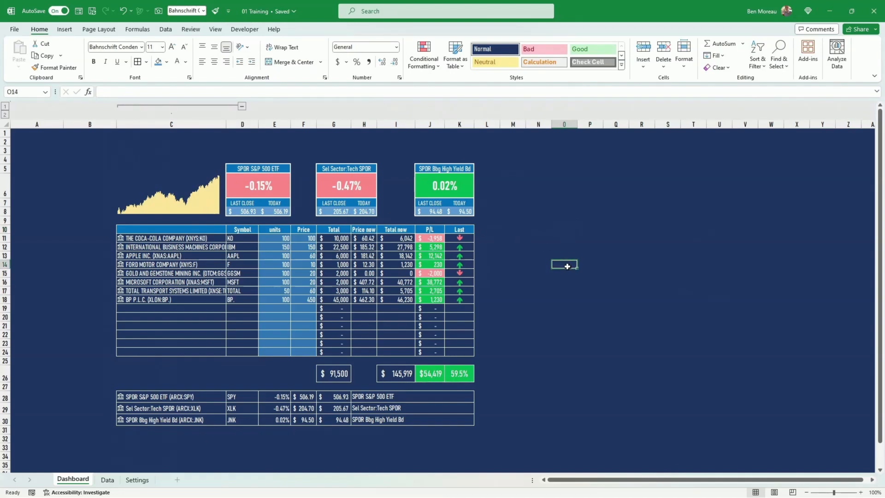
{"action": "left_click", "coordinate": [580, 301]}
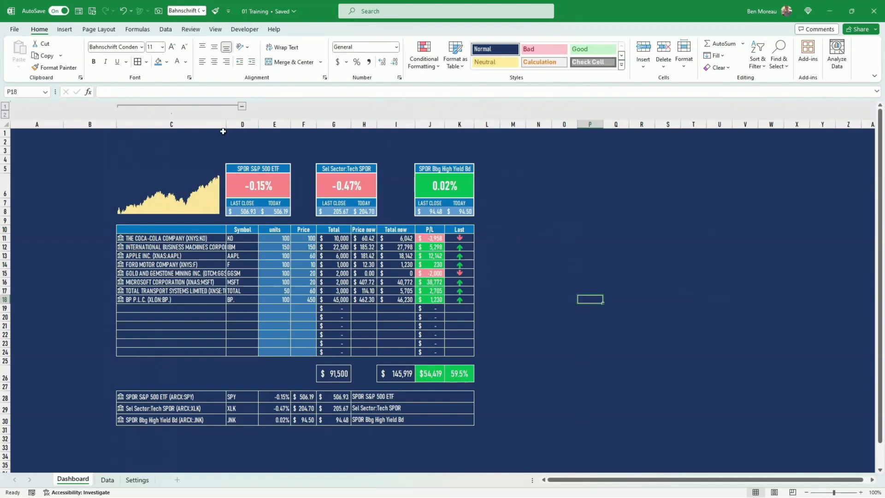
{"action": "left_click_drag", "start_coordinate": [225, 121], "coordinate": [245, 122]}
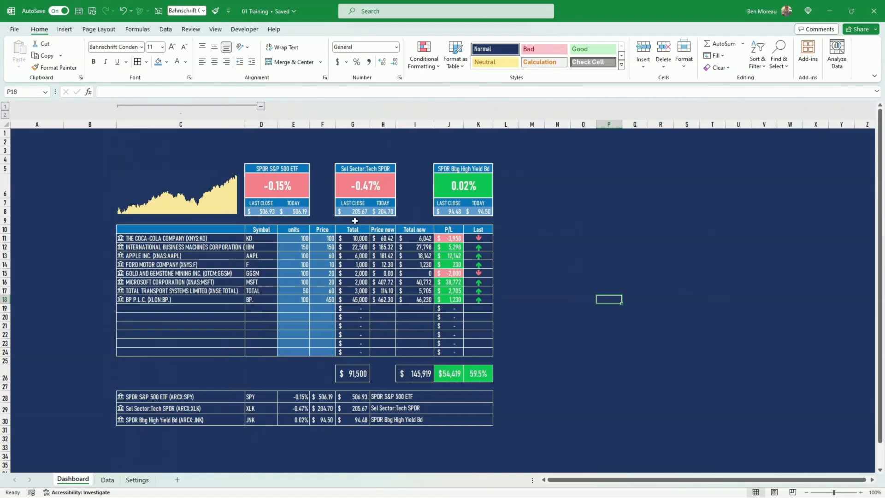
- Move the merged sparkline cell from C6 to B6 and widen column B
{"action": "left_click", "coordinate": [178, 213]}
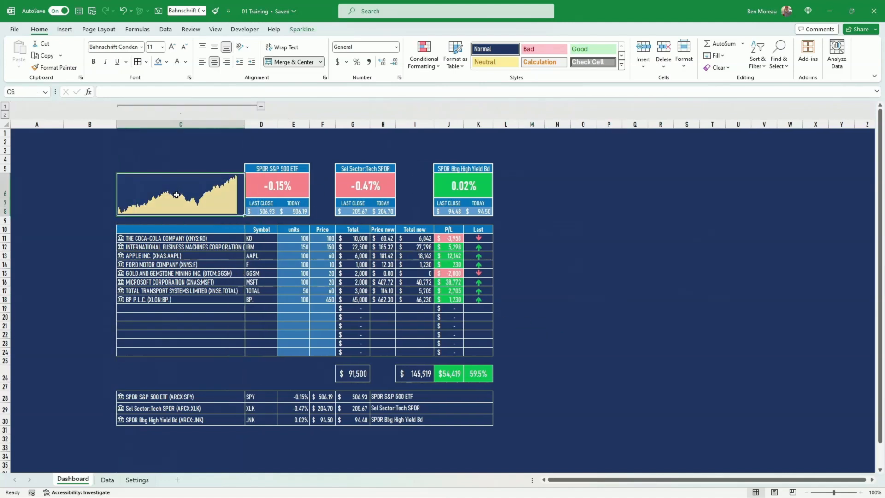
{"action": "left_click_drag", "start_coordinate": [179, 216], "coordinate": [114, 207]}
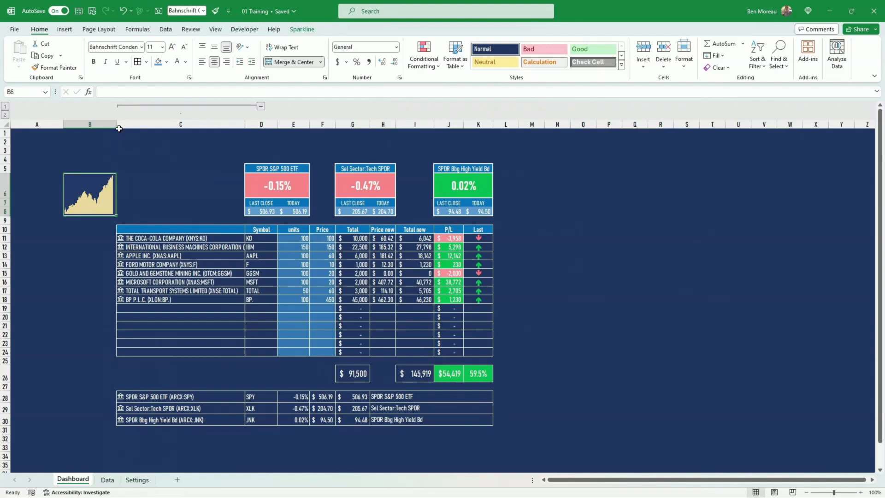
{"action": "left_click_drag", "start_coordinate": [118, 125], "coordinate": [163, 126]}
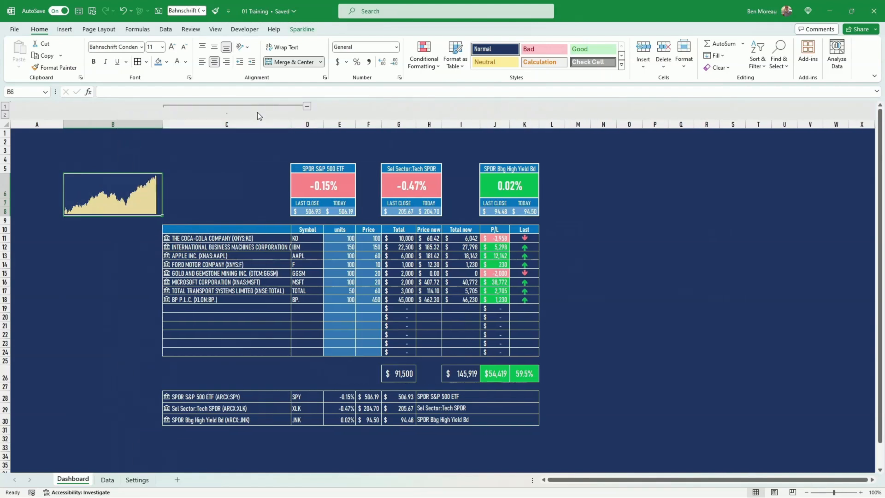
- Collapse the column C group and widen columns F and I to make space between the index cards
{"action": "left_click", "coordinate": [307, 106]}
{"action": "left_click", "coordinate": [518, 255]}
{"action": "left_click", "coordinate": [552, 299]}
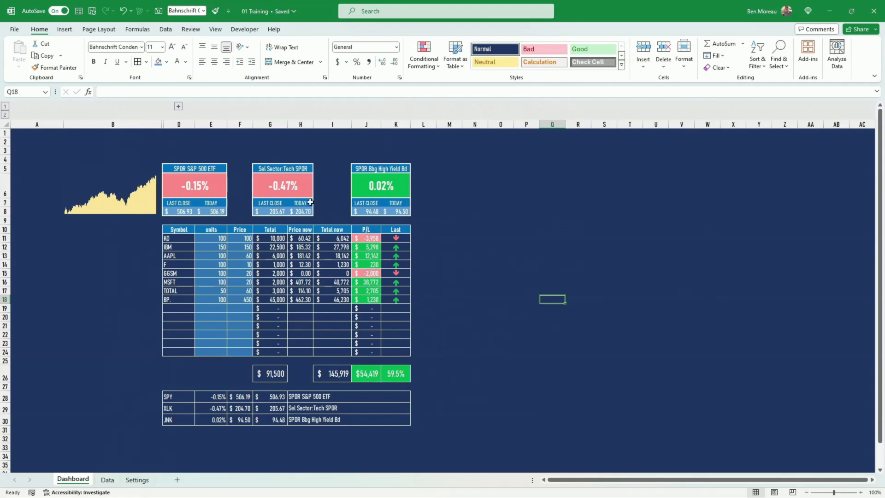
{"action": "left_click_drag", "start_coordinate": [253, 128], "coordinate": [268, 129]}
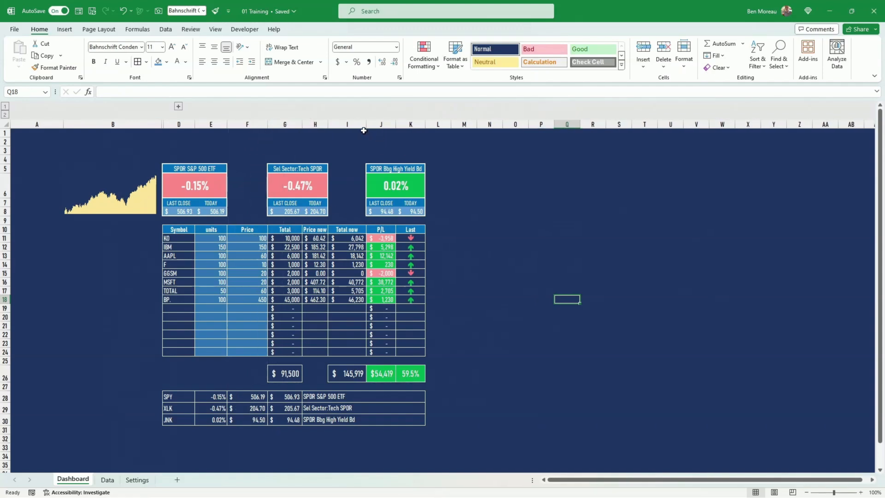
{"action": "left_click_drag", "start_coordinate": [367, 124], "coordinate": [393, 124]}
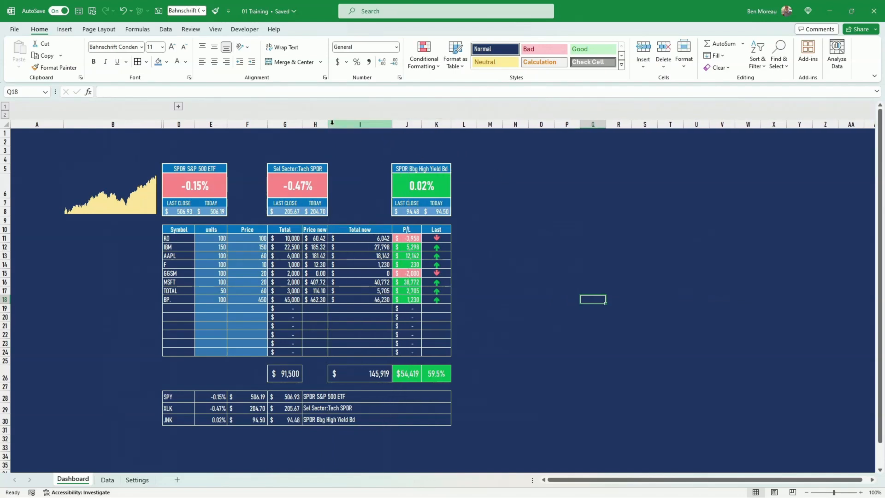
{"action": "left_click", "coordinate": [265, 130]}
{"action": "left_click_drag", "start_coordinate": [268, 124], "coordinate": [279, 124]}
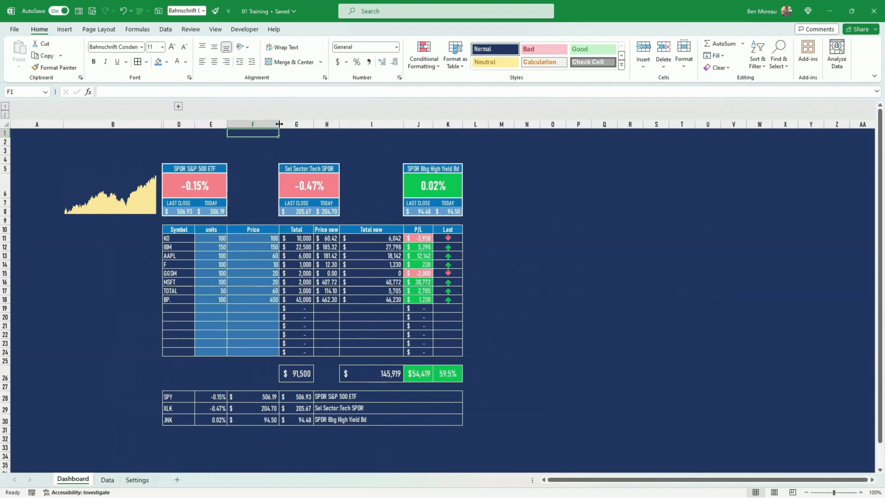
{"action": "left_click", "coordinate": [557, 335]}
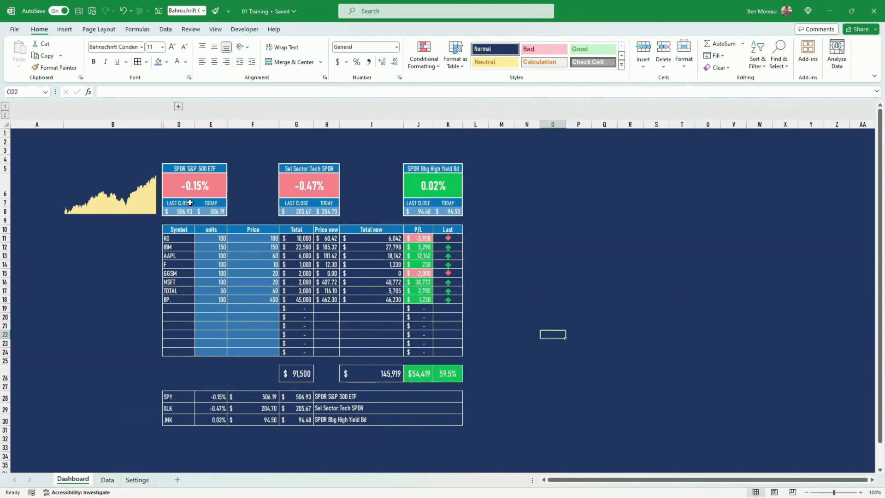
- Expand the column C group and move the merged sparkline cell from B6 back to C6
{"action": "left_click", "coordinate": [178, 109]}
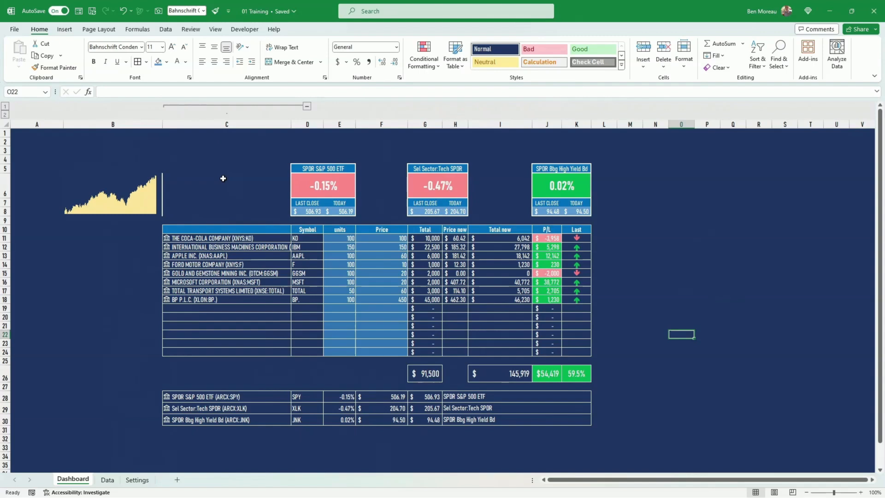
{"action": "left_click", "coordinate": [119, 198]}
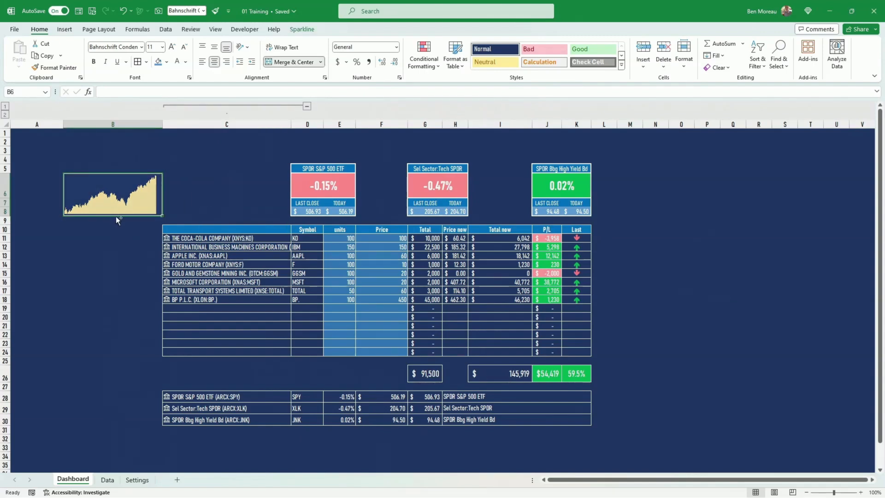
{"action": "left_click_drag", "start_coordinate": [115, 217], "coordinate": [215, 209]}
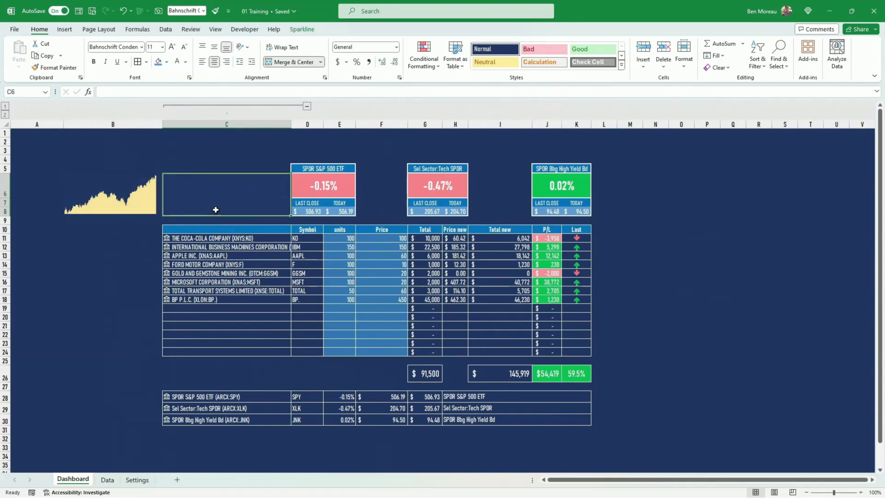
{"action": "left_click", "coordinate": [117, 205]}
{"action": "left_click_drag", "start_coordinate": [115, 216], "coordinate": [213, 210]}
{"action": "left_click", "coordinate": [118, 273]}
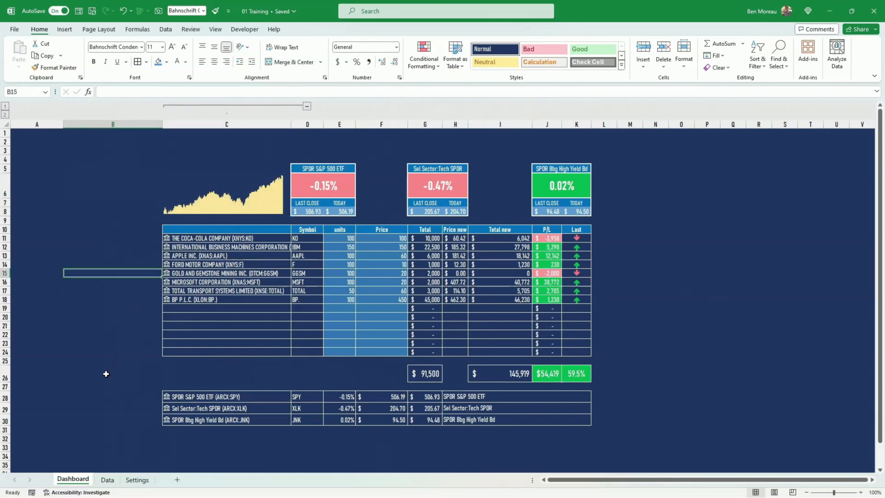
- Group the empty portfolio rows 19 to 24 and collapse the group
{"action": "left_click", "coordinate": [169, 308]}
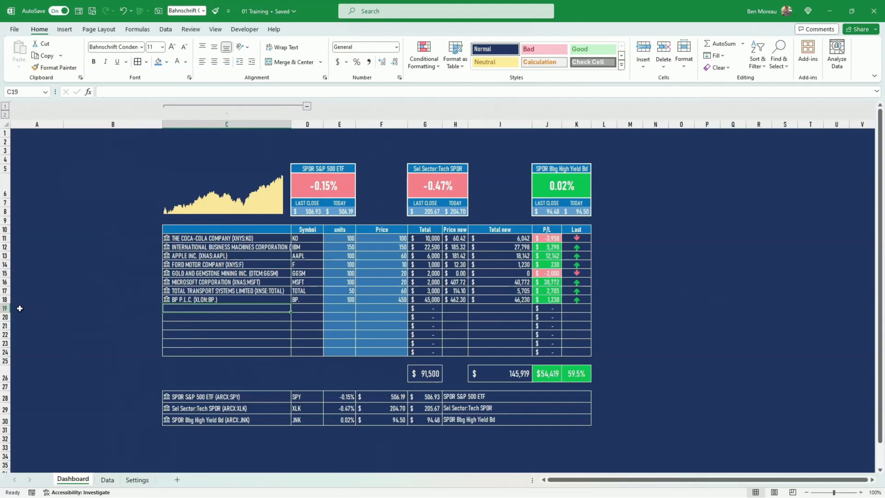
{"action": "left_click_drag", "start_coordinate": [2, 308], "coordinate": [2, 355]}
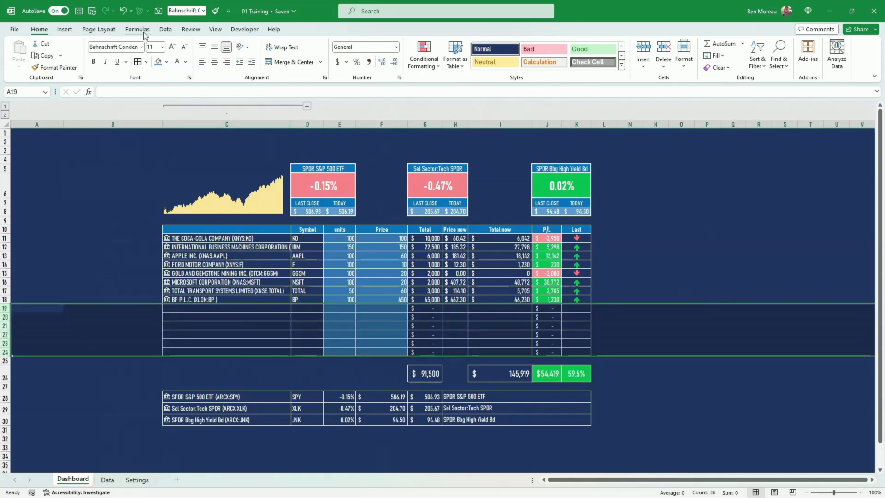
{"action": "left_click", "coordinate": [166, 30]}
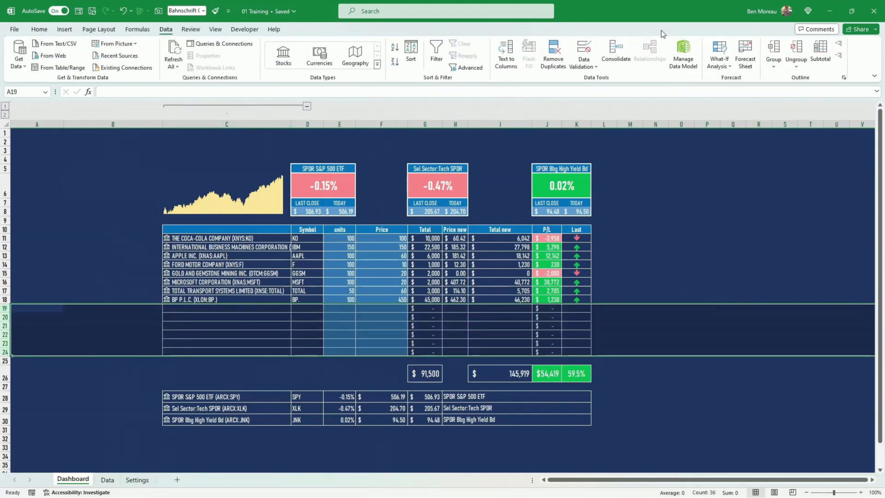
{"action": "left_click", "coordinate": [773, 52]}
{"action": "left_click", "coordinate": [6, 363]}
{"action": "left_click", "coordinate": [102, 371]}
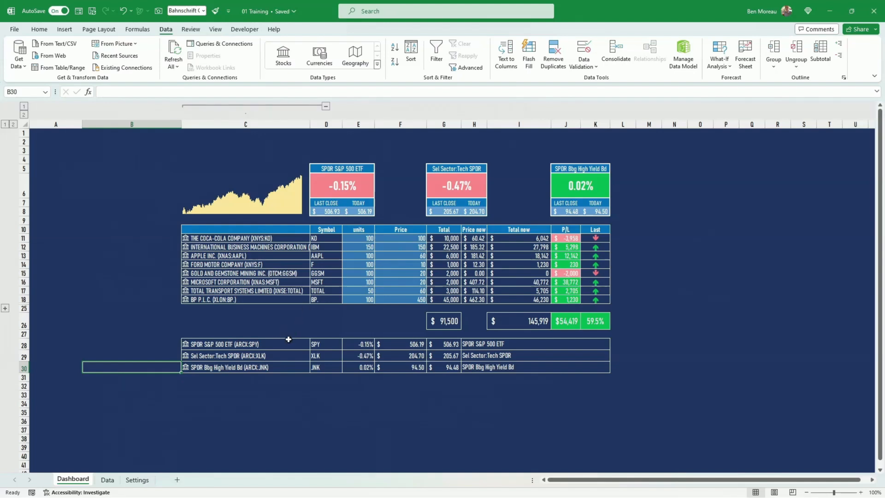
- Replace the third index stock in C30 with the ticker TLT
{"action": "left_click", "coordinate": [257, 344]}
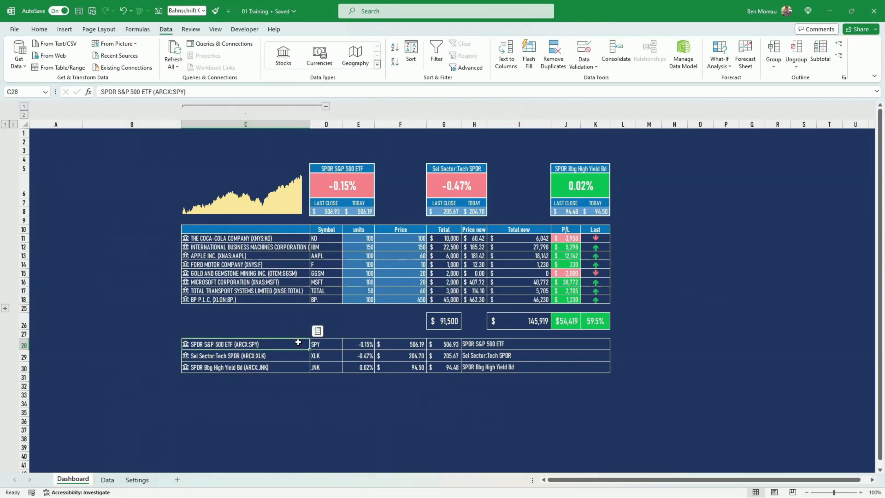
{"action": "left_click", "coordinate": [292, 367]}
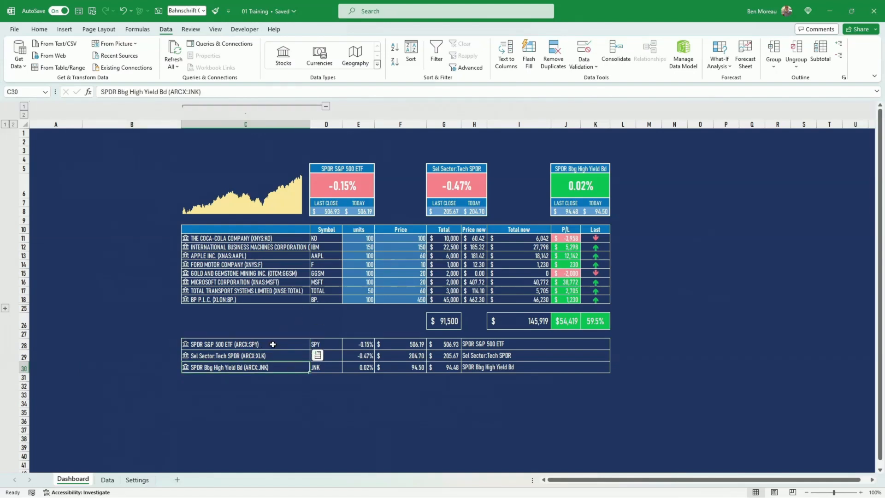
{"action": "type", "text": "TLT"}
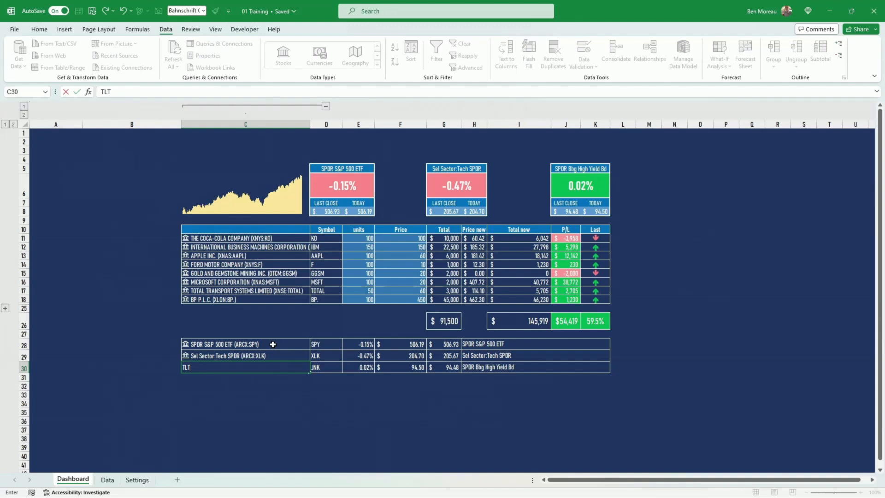
{"action": "key", "text": "Return"}
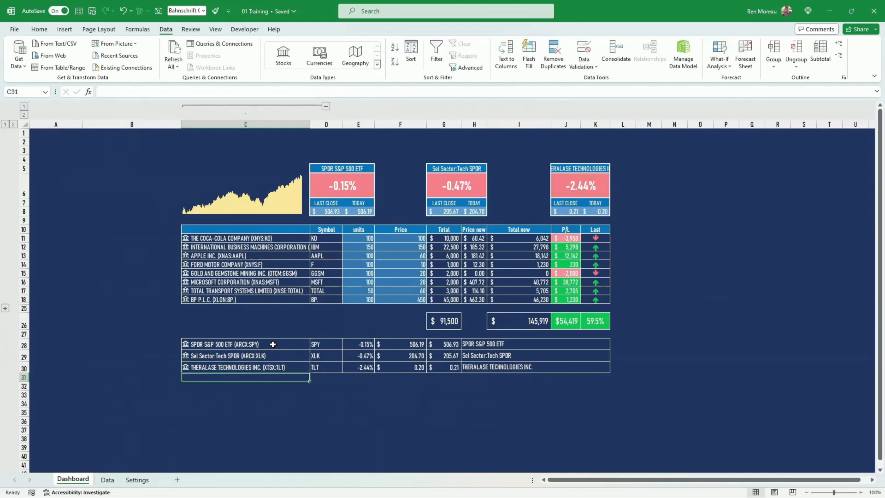
{"action": "key", "text": "Up"}
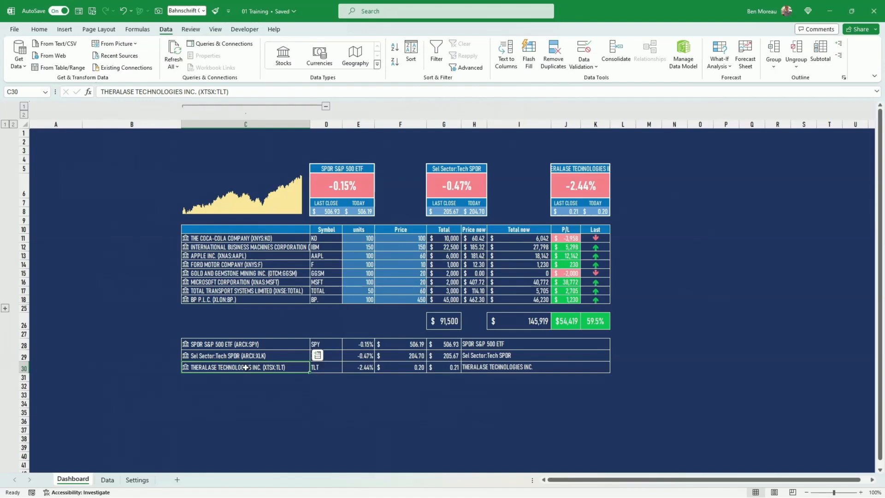
{"action": "left_click", "coordinate": [350, 406]}
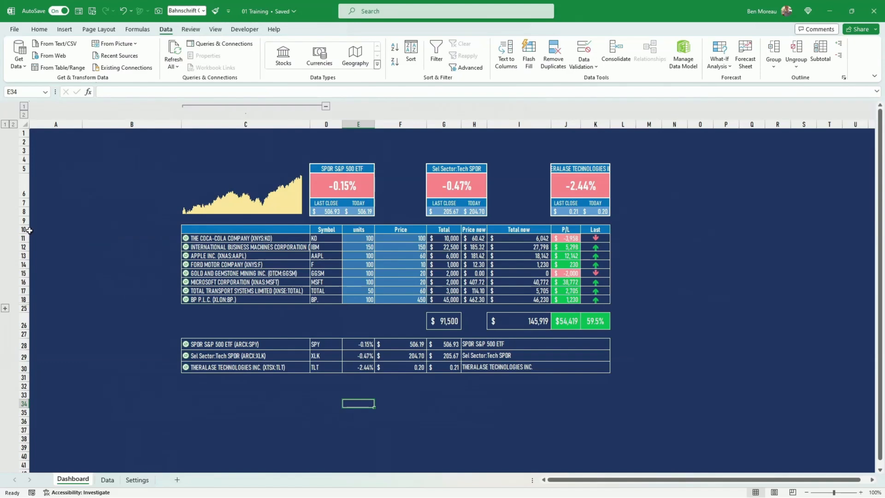
- Increase the height of the portfolio table's rows 10 to 18
{"action": "left_click_drag", "start_coordinate": [24, 229], "coordinate": [27, 302]}
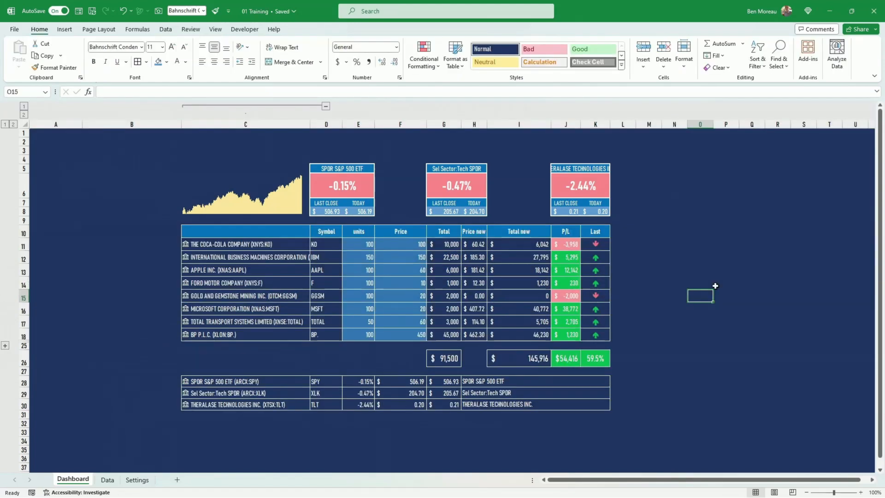